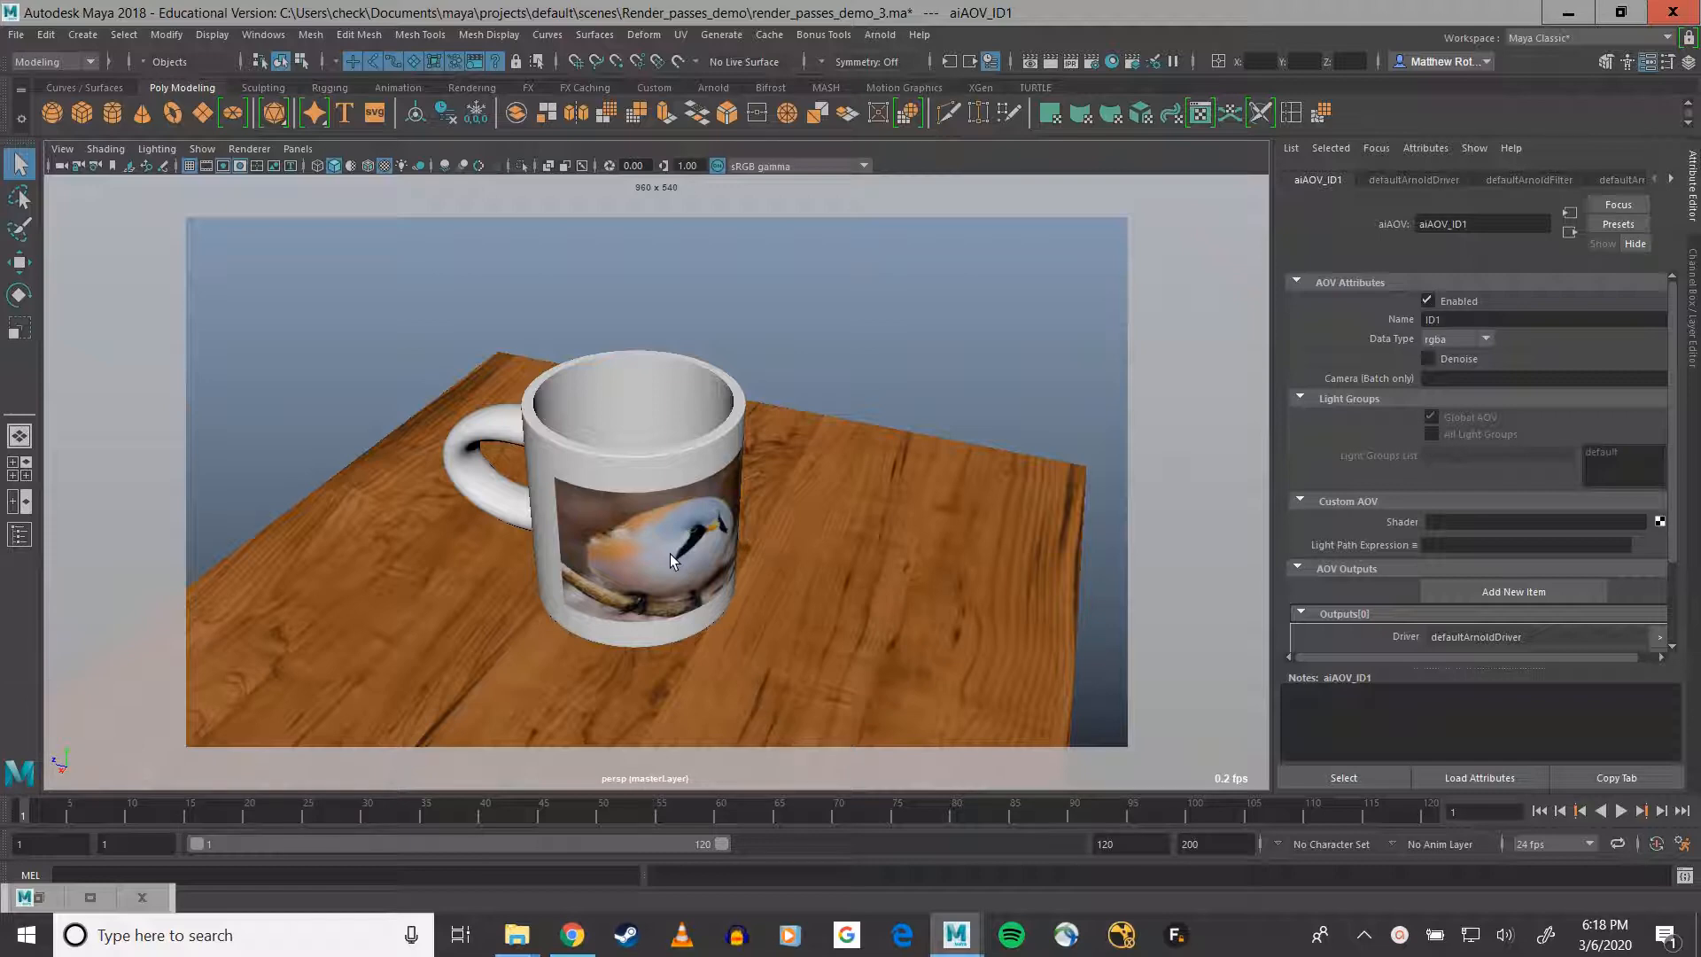
{"action": "mouse_move", "coordinate": [684, 578]}
{"action": "middle_mouse_down", "text": "alt"}
{"action": "mouse_move", "coordinate": [771, 532]}
{"action": "mouse_move", "coordinate": [771, 425]}
{"action": "mouse_move", "coordinate": [774, 472]}
{"action": "mouse_move", "coordinate": [677, 541]}
{"action": "mouse_move", "coordinate": [698, 551]}
{"action": "middle_mouse_up", "text": "alt"}
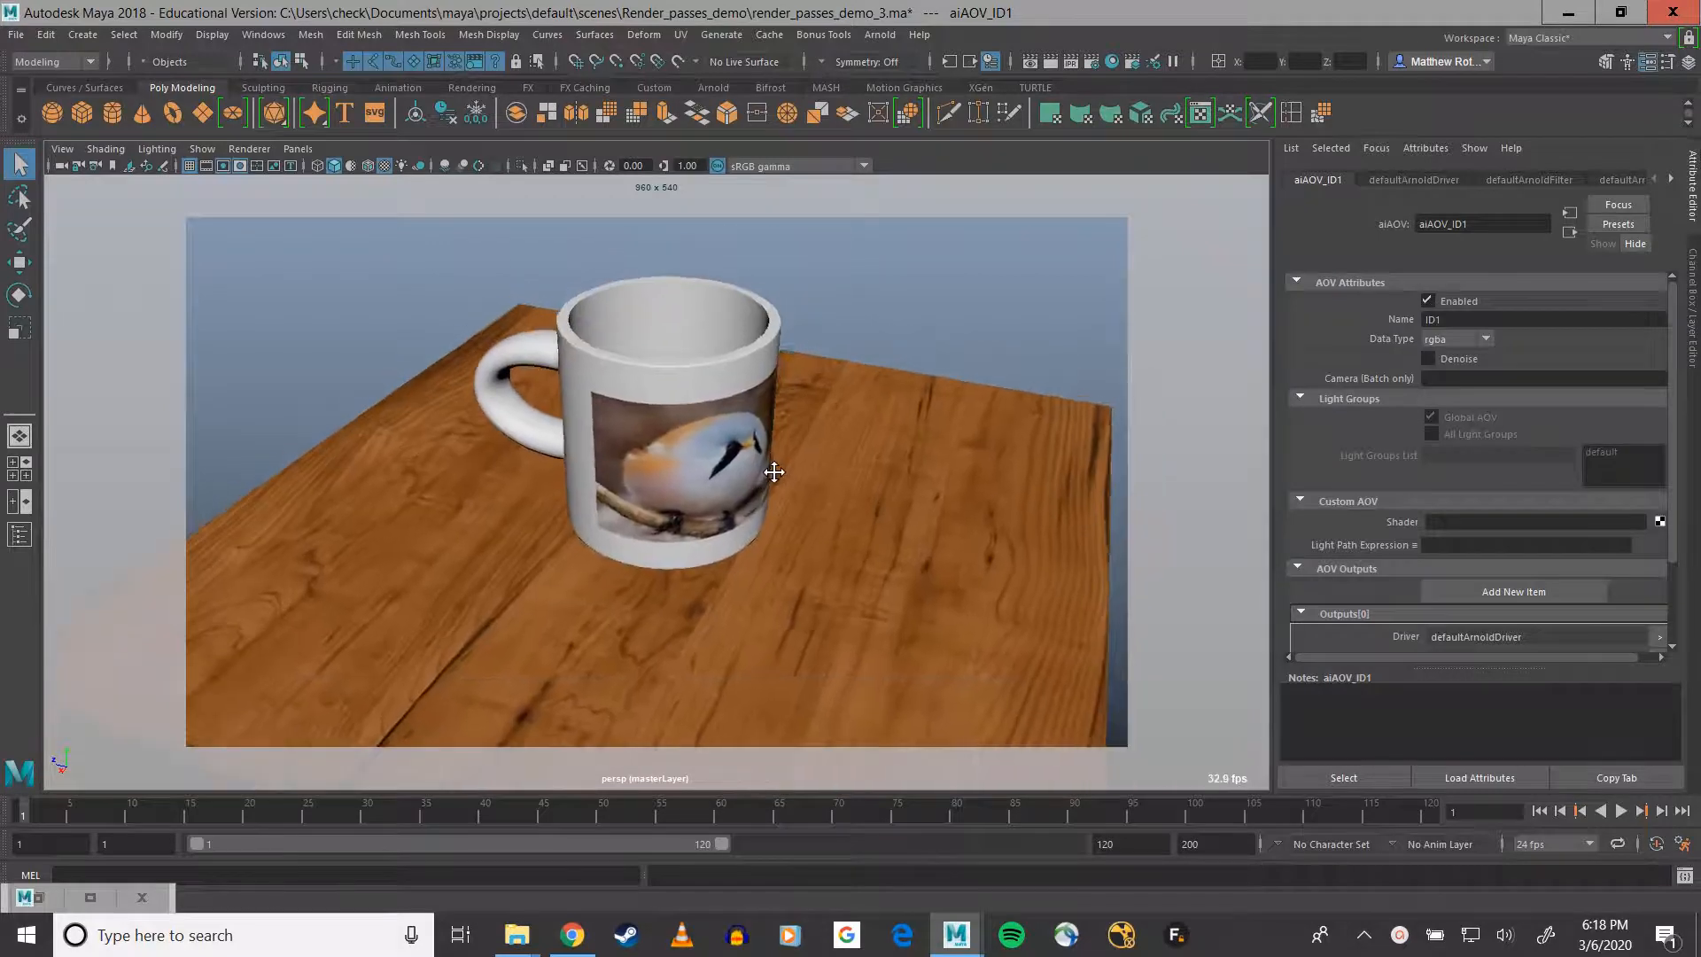
{"action": "scroll", "coordinate": [673, 556], "scroll_direction": "up", "scroll_amount": 4}
{"action": "scroll", "coordinate": [673, 555], "scroll_direction": "down", "scroll_amount": 4}
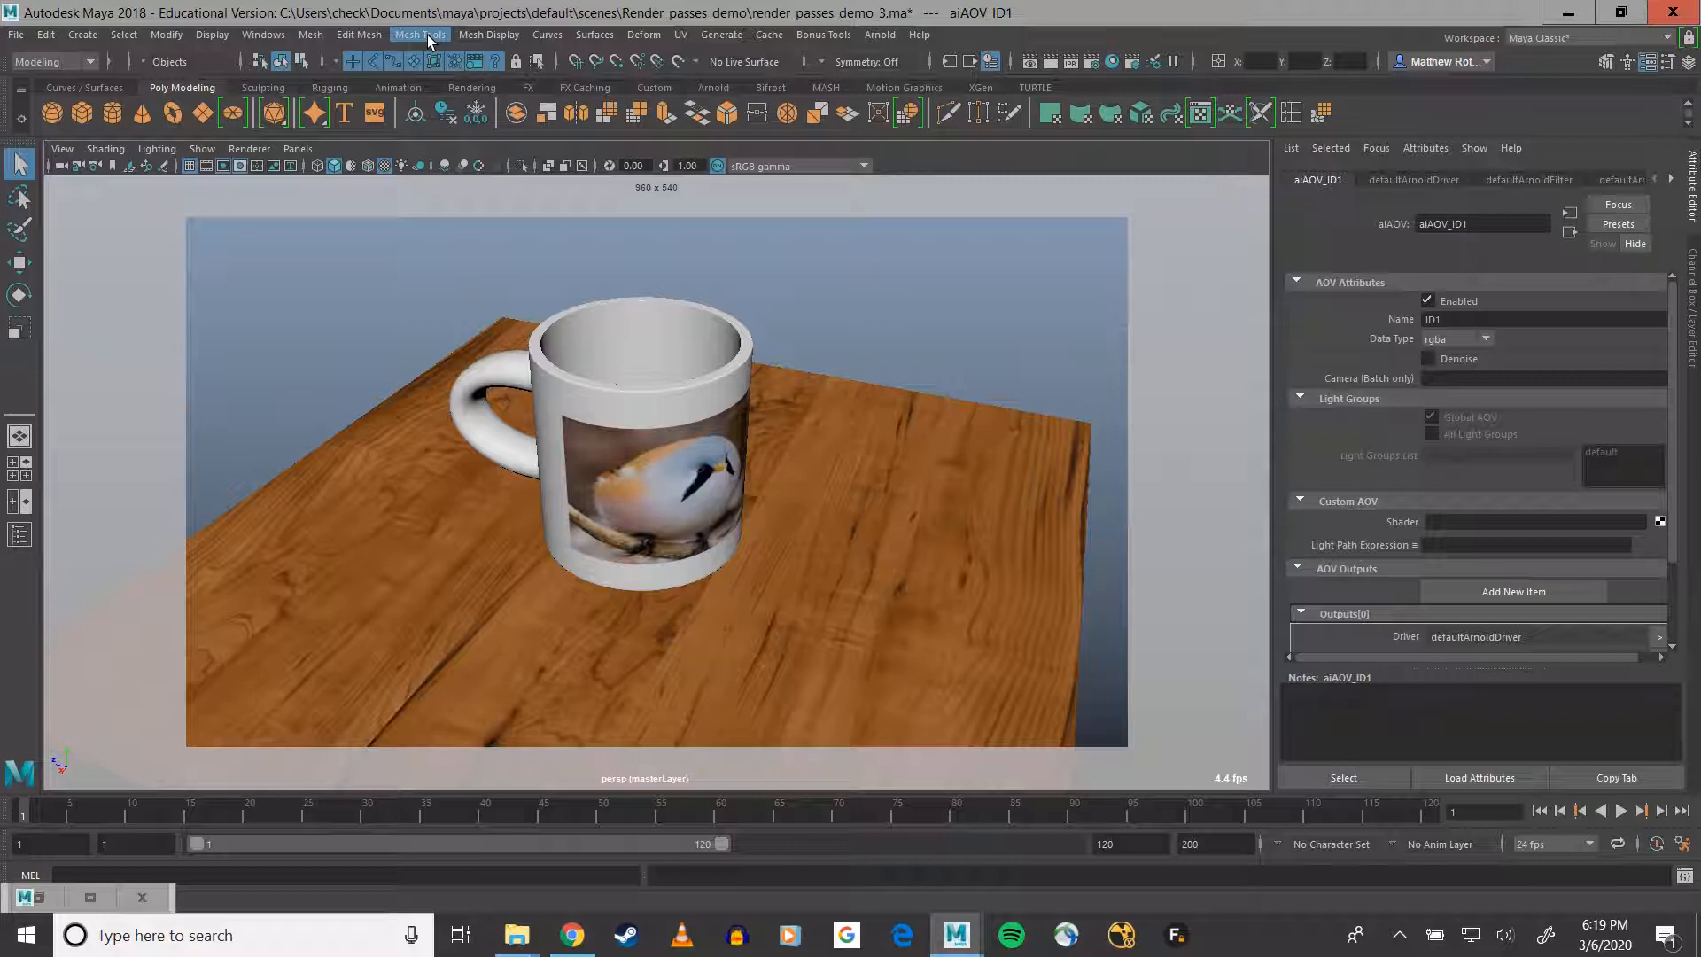
- Open the Render Setup window and place it so the mug remains visible in the viewport
{"action": "left_click", "coordinate": [263, 35]}
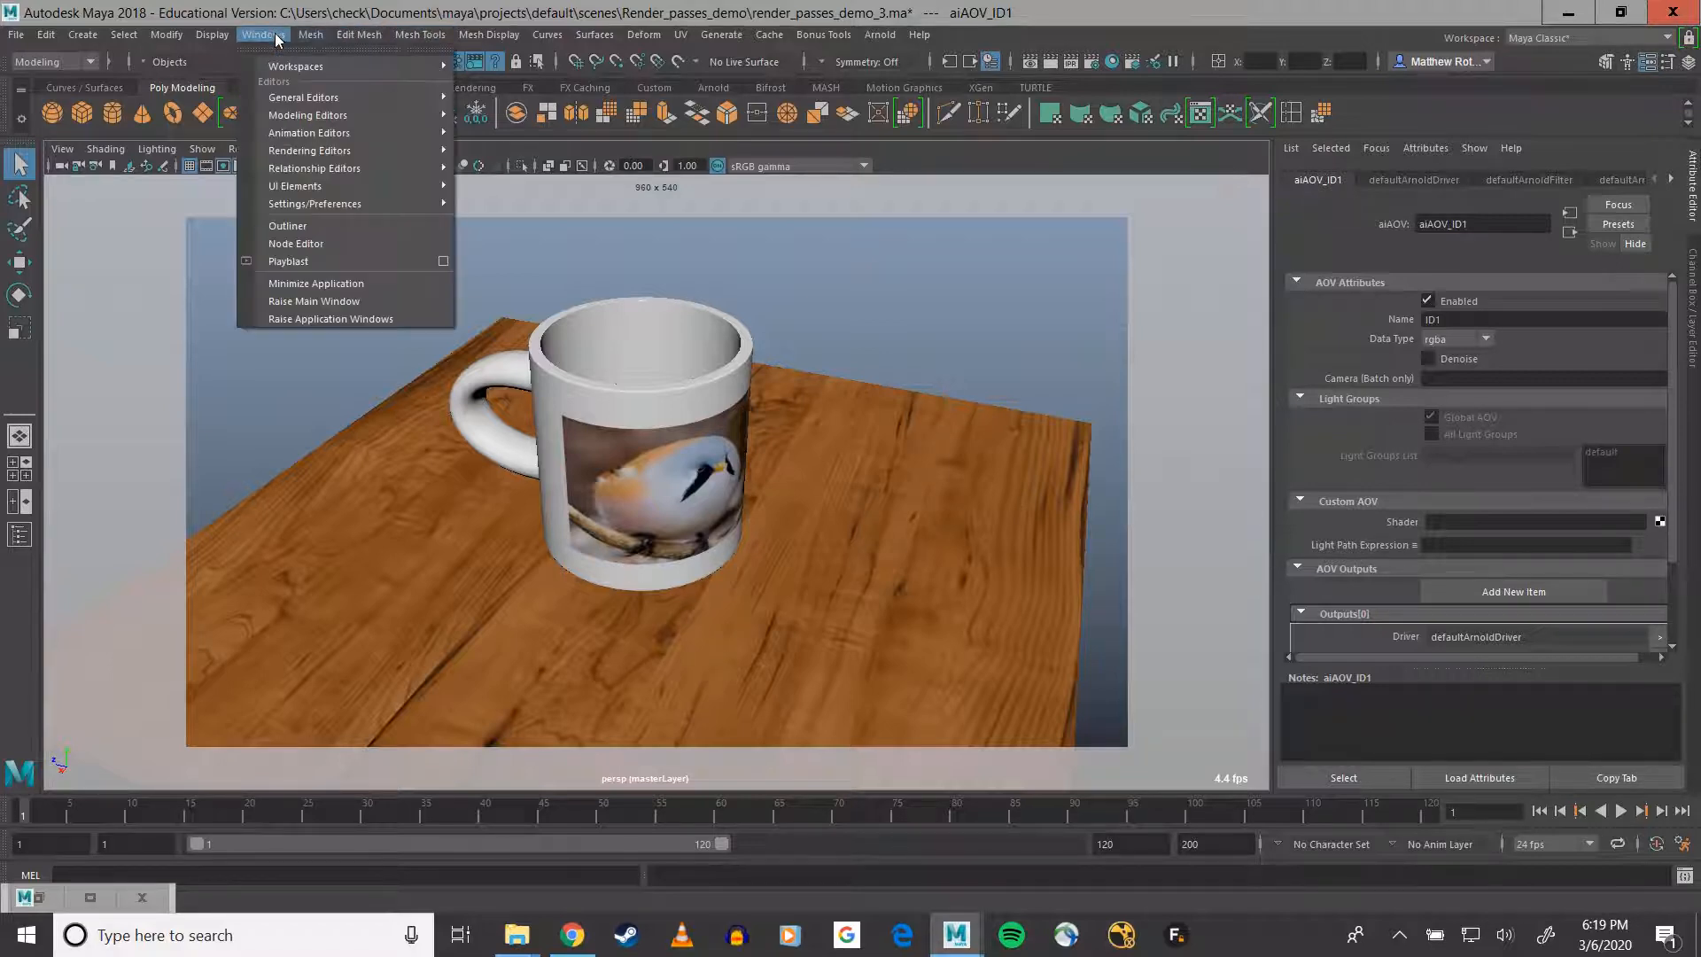
{"action": "mouse_move", "coordinate": [359, 152]}
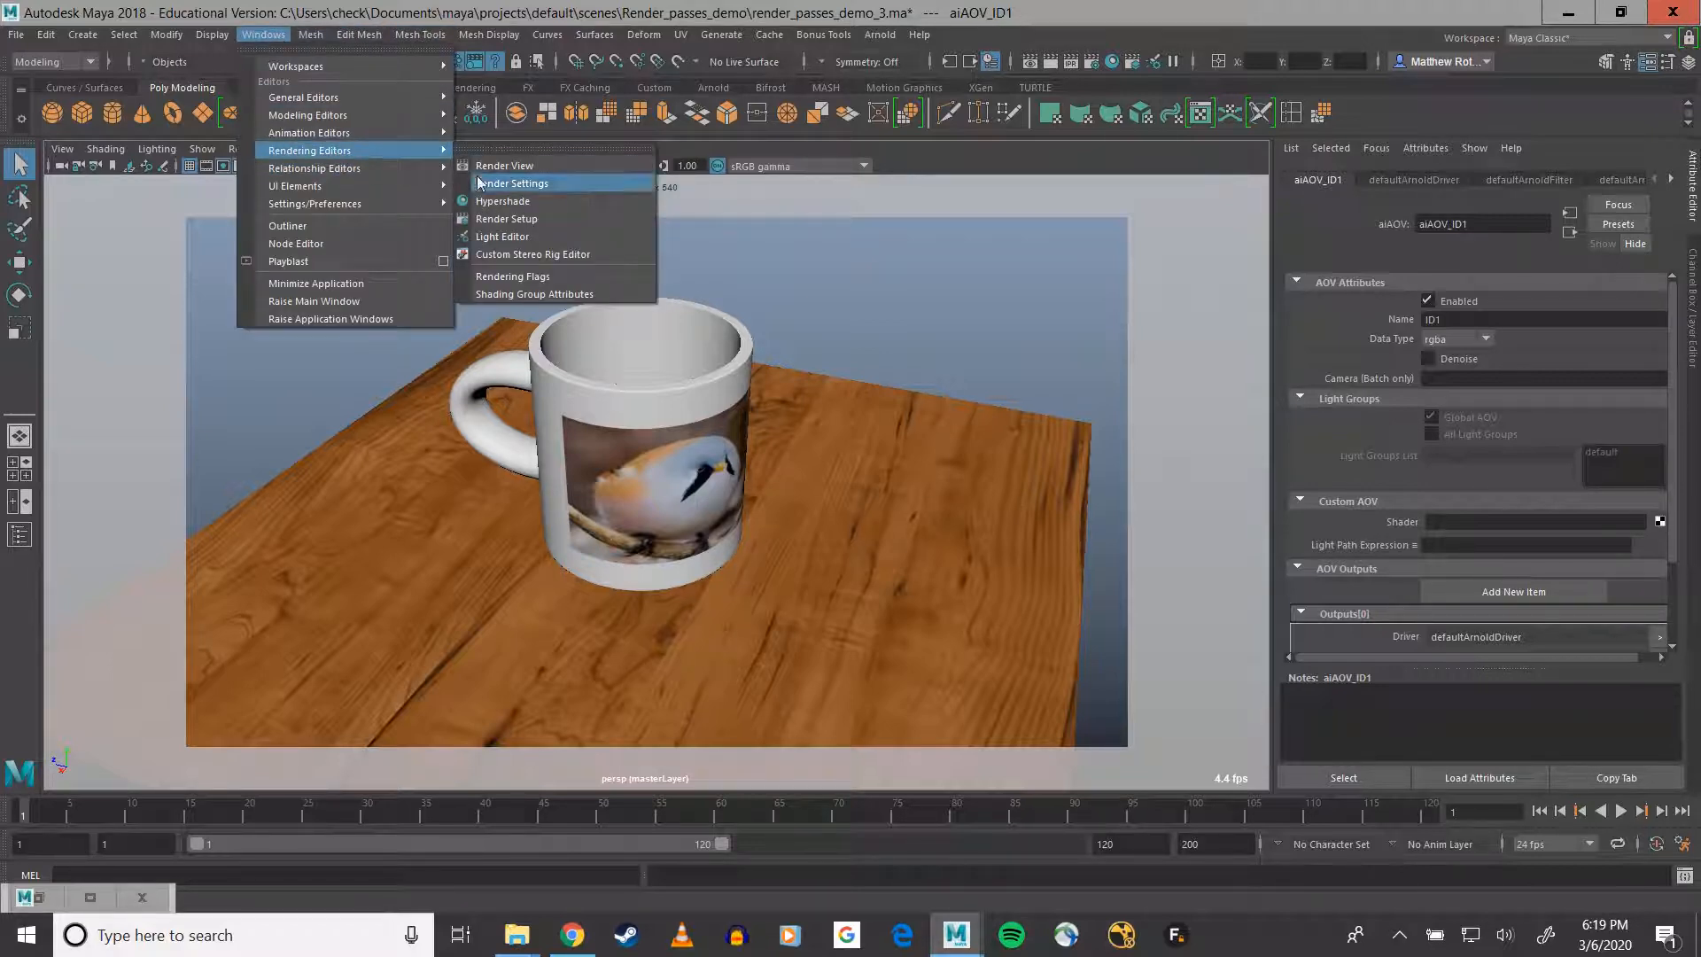
{"action": "left_click", "coordinate": [508, 219]}
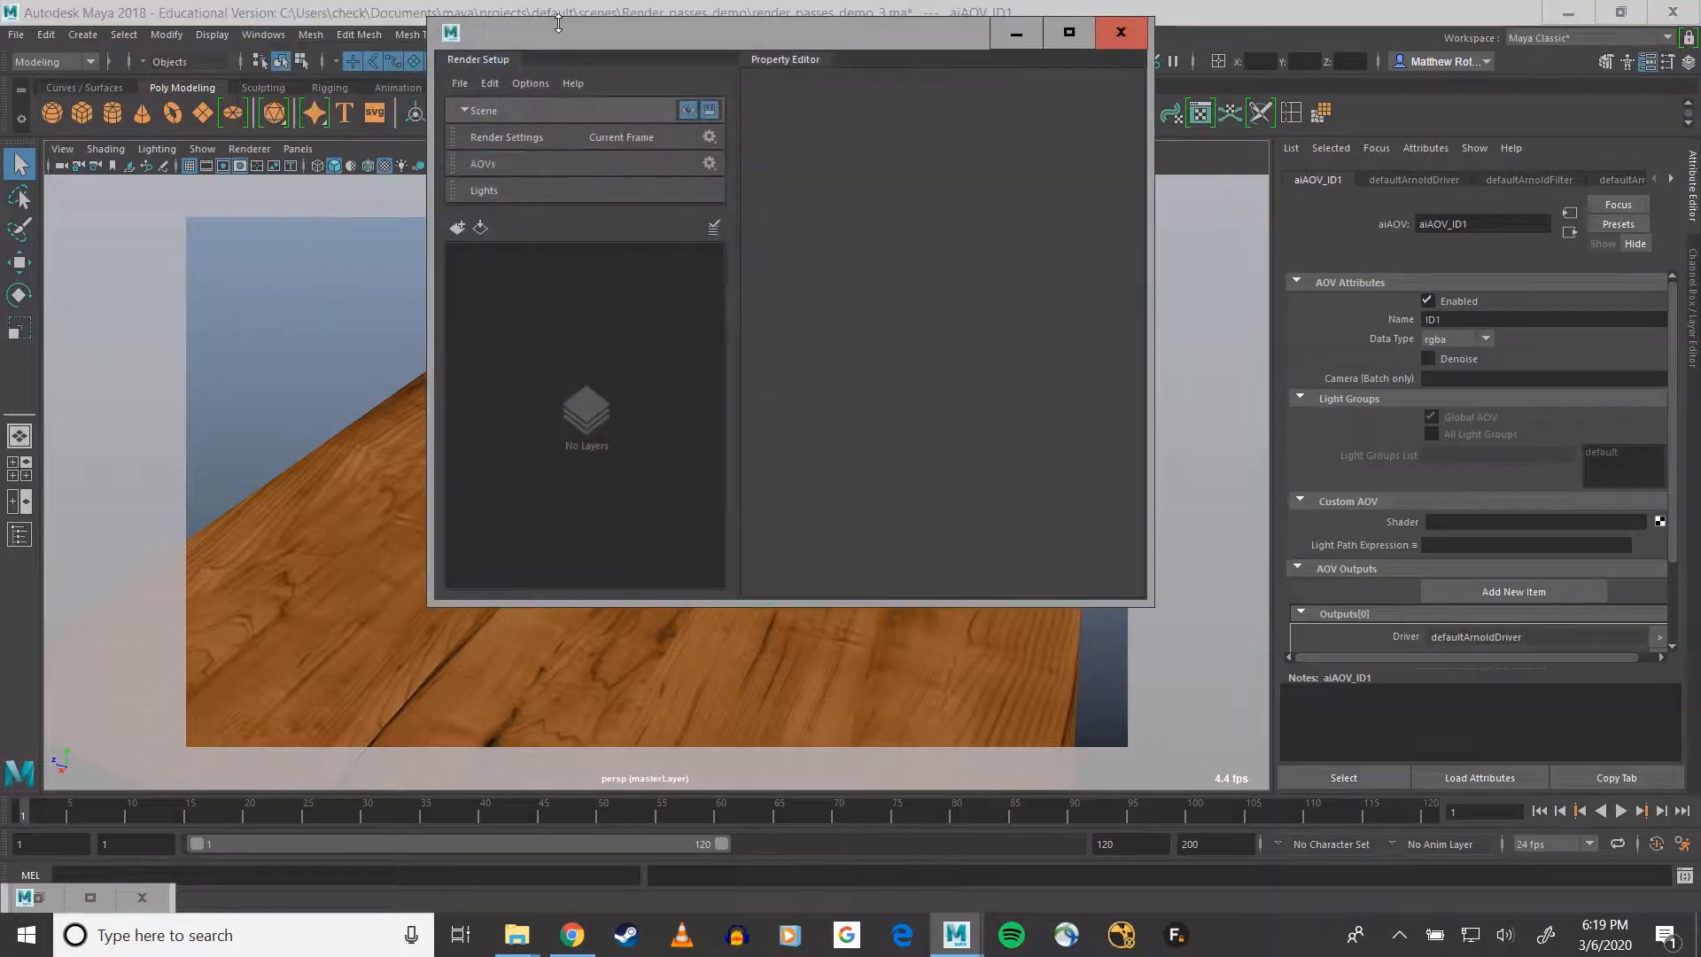
{"action": "left_click_drag", "start_coordinate": [551, 30], "coordinate": [952, 203]}
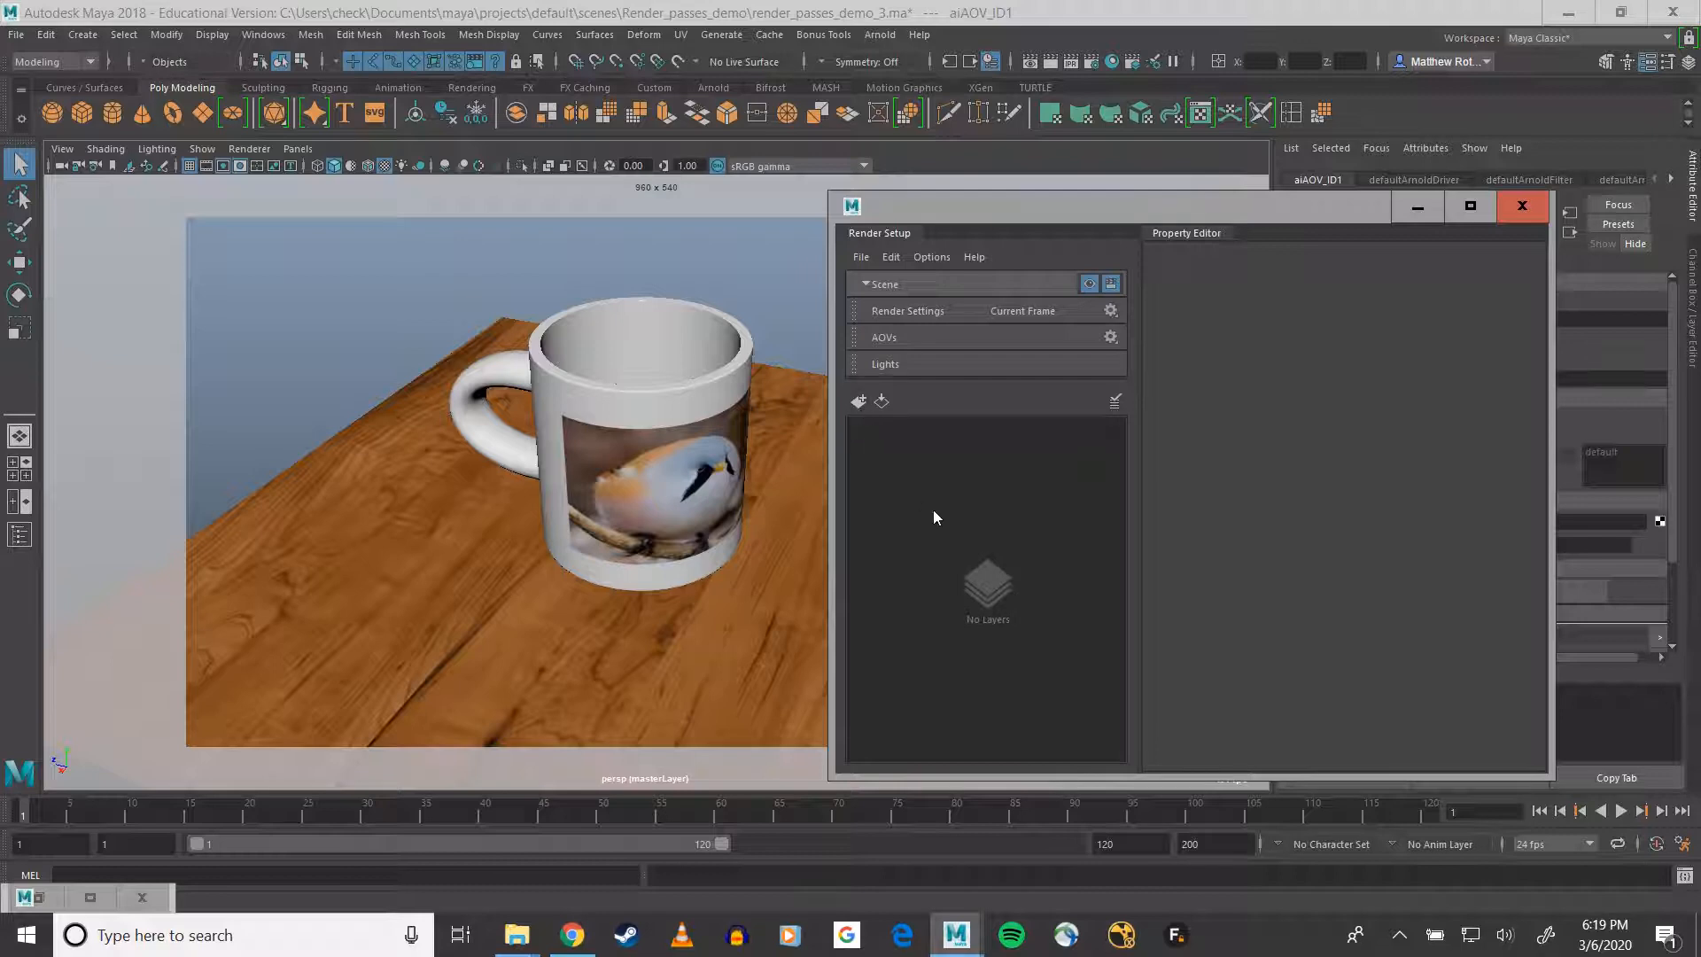
{"action": "left_click", "coordinate": [959, 519]}
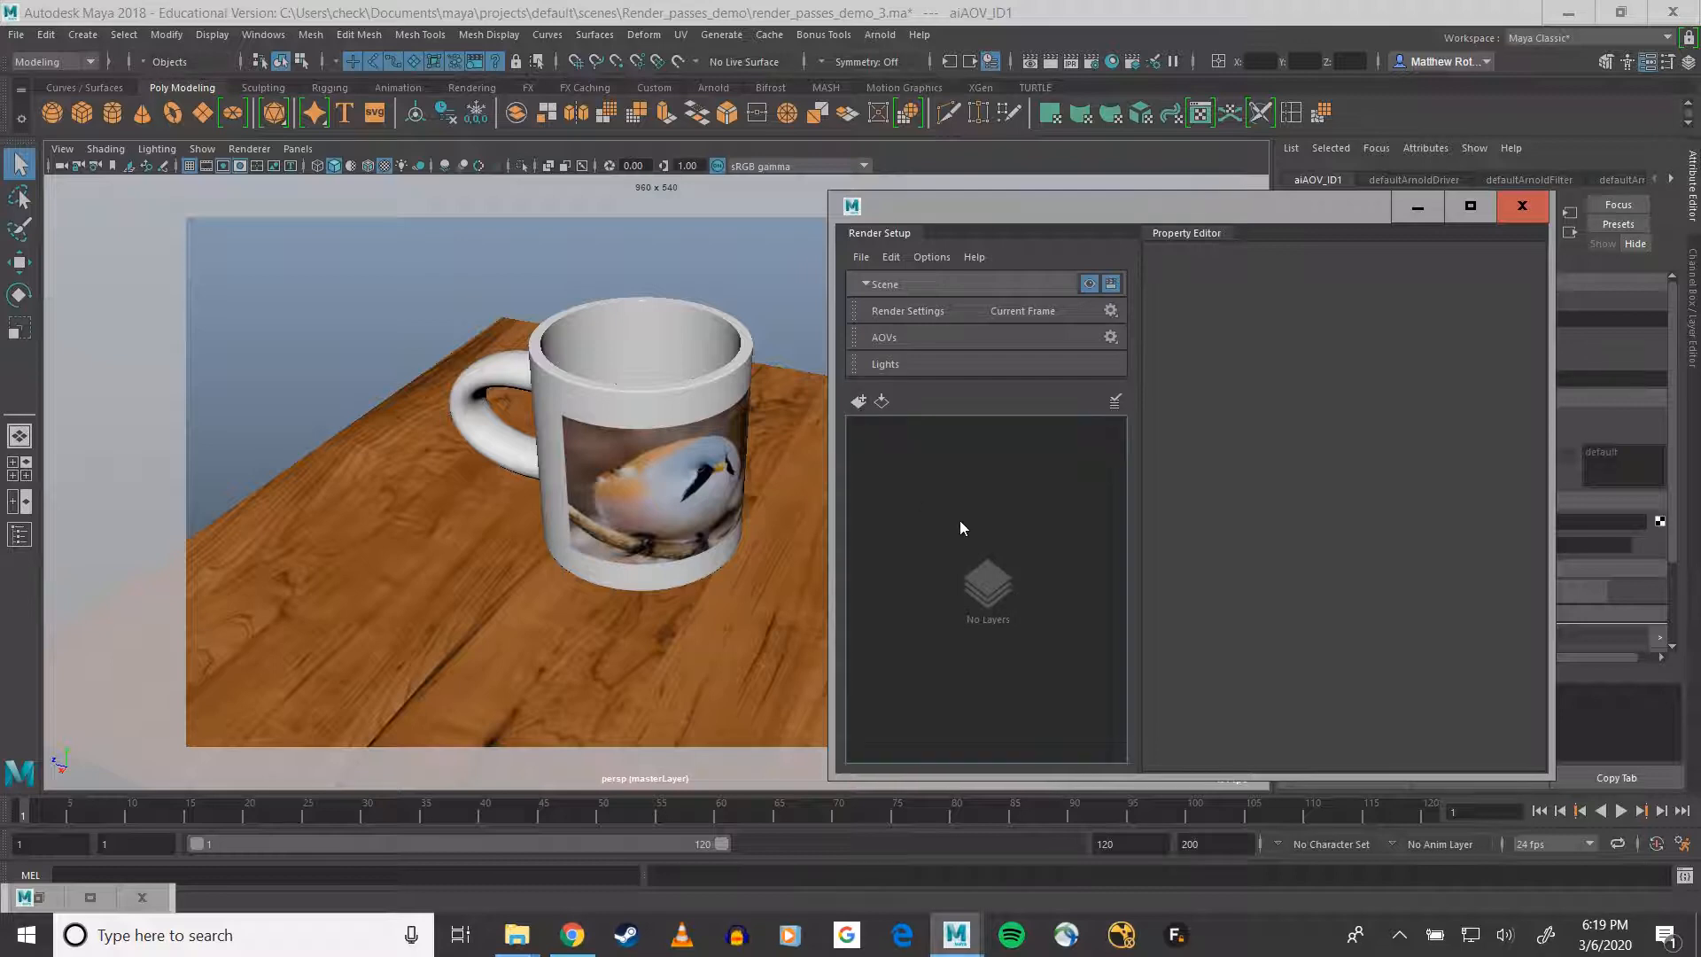
- Create a render layer named Mug_layer in Render Setup
{"action": "left_click", "coordinate": [858, 402]}
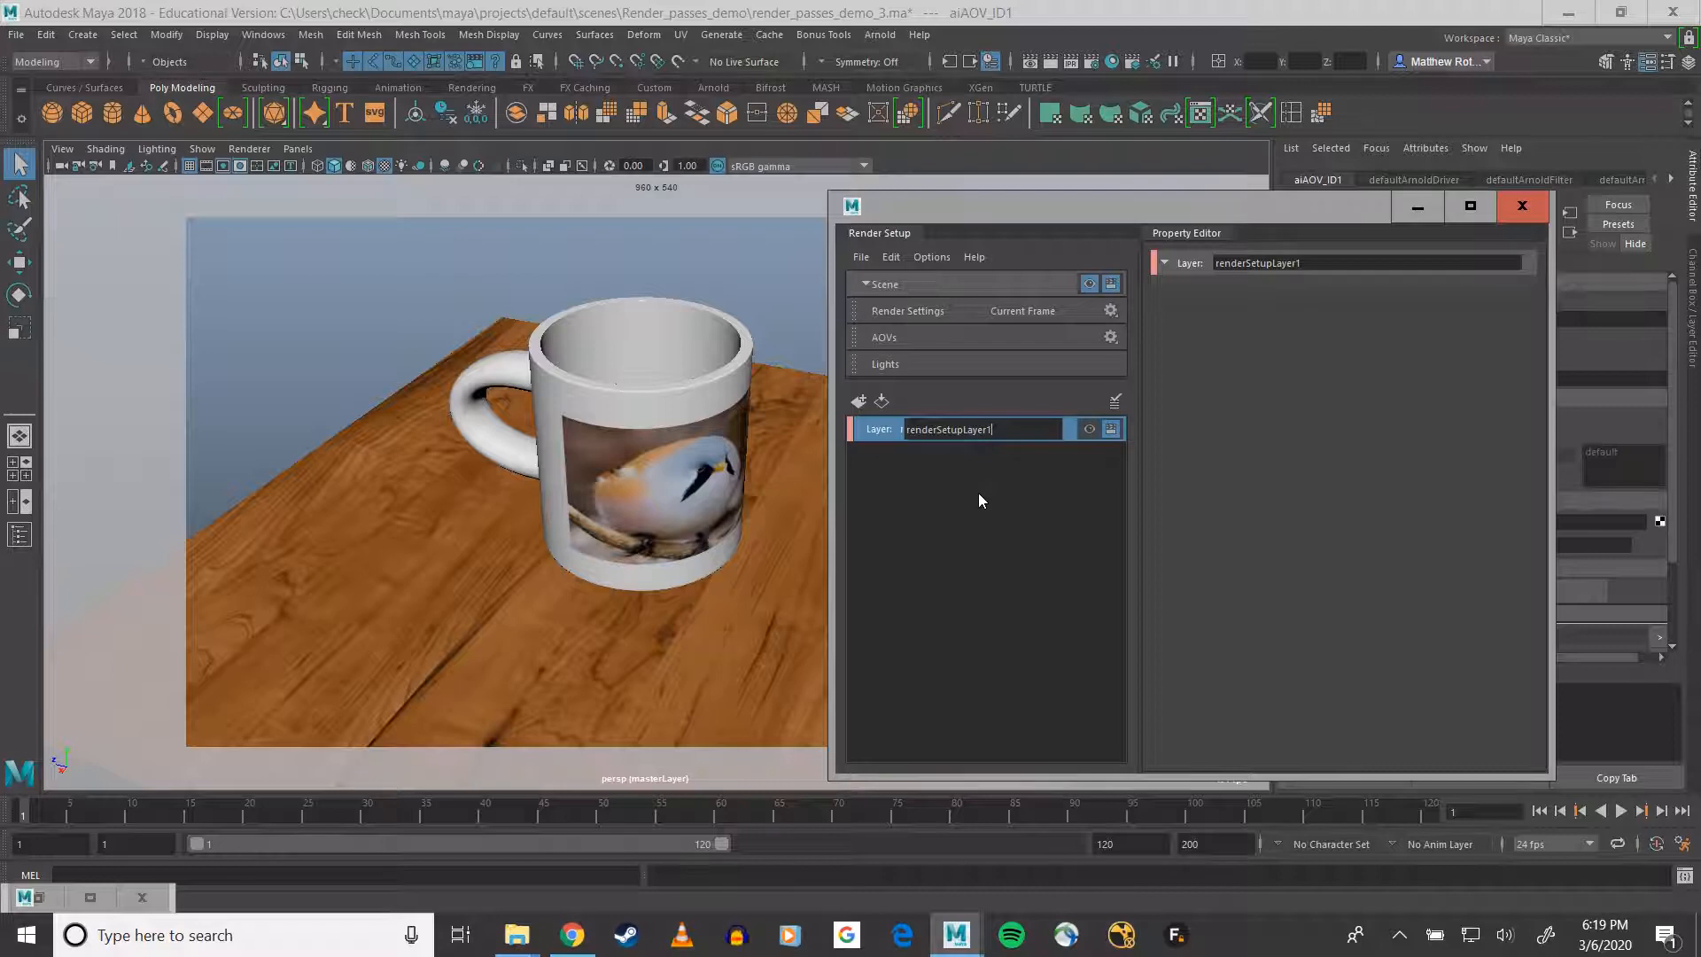
{"action": "key", "text": "BackSpace"}
{"action": "key", "text": "BackSpace"}
{"action": "key", "text": "BackSpace"}
{"action": "key", "text": "BackSpace"}
{"action": "key", "text": "BackSpace"}
{"action": "key", "text": "BackSpace"}
{"action": "key", "text": "BackSpace"}
{"action": "key", "text": "BackSpace"}
{"action": "key", "text": "BackSpace"}
{"action": "key", "text": "BackSpace"}
{"action": "key", "text": "BackSpace"}
{"action": "key", "text": "BackSpace"}
{"action": "key", "text": "BackSpace"}
{"action": "key", "text": "BackSpace"}
{"action": "key", "text": "BackSpace"}
{"action": "key", "text": "BackSpace"}
{"action": "key", "text": "BackSpace"}
{"action": "type", "text": "Mug_layer"}
{"action": "key", "text": "Return"}
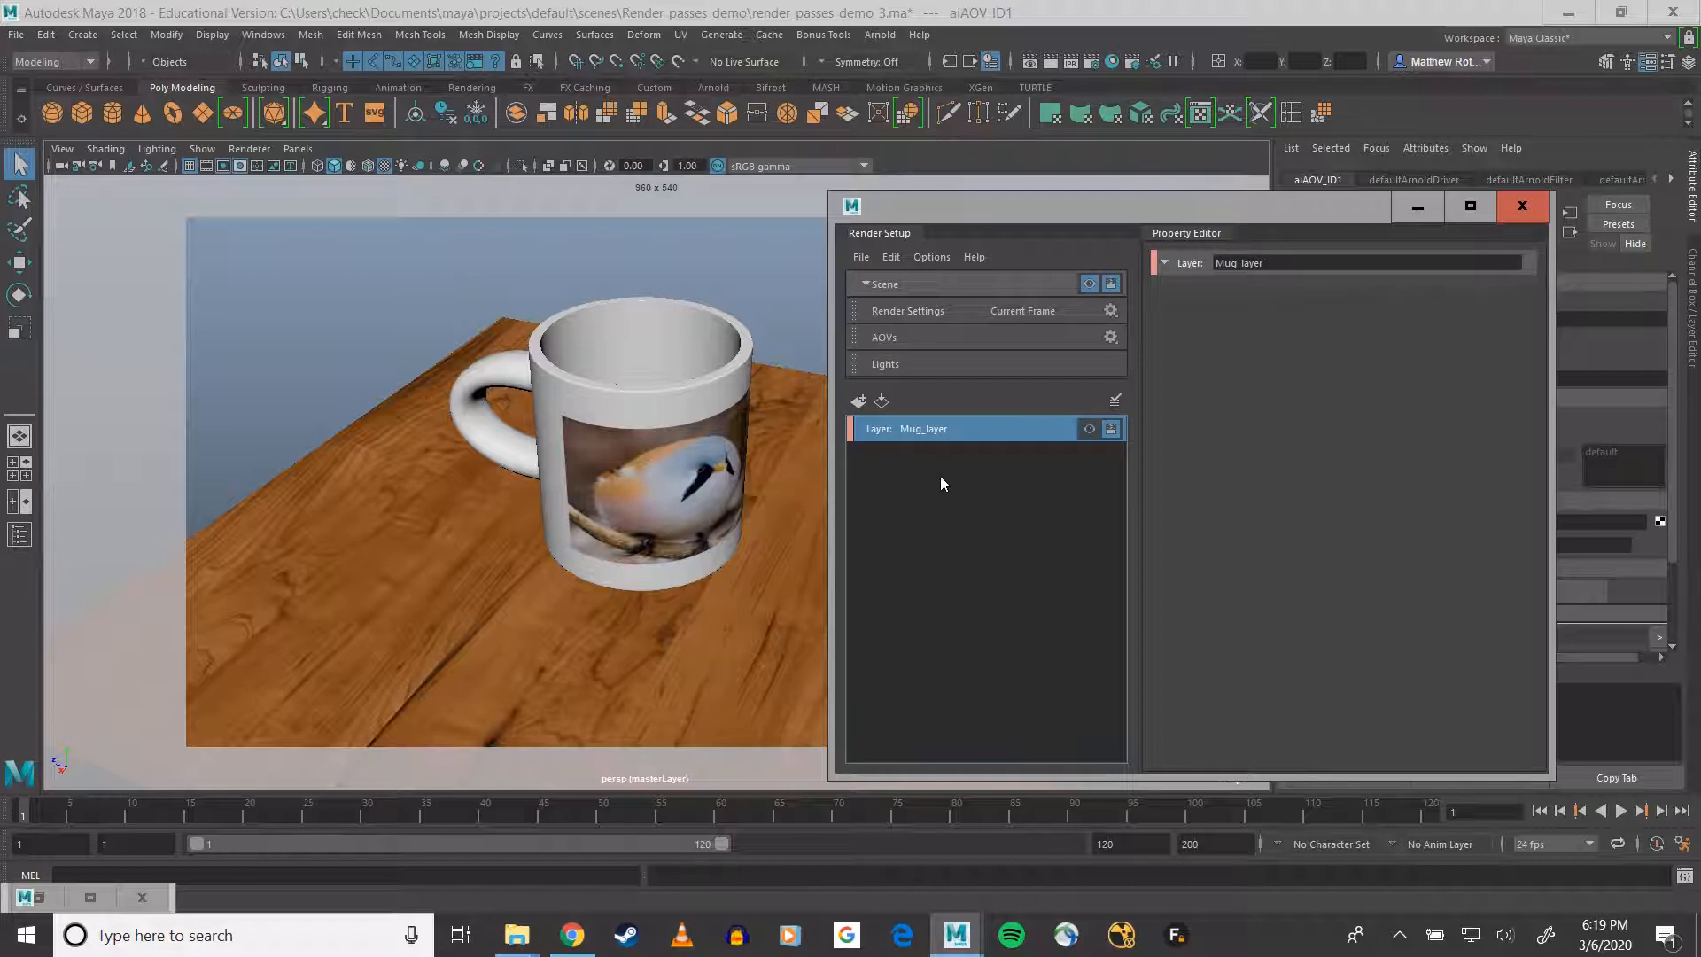
- Create a collection named mug_C in Mug_layer and add the mug object to it
{"action": "left_click", "coordinate": [650, 402]}
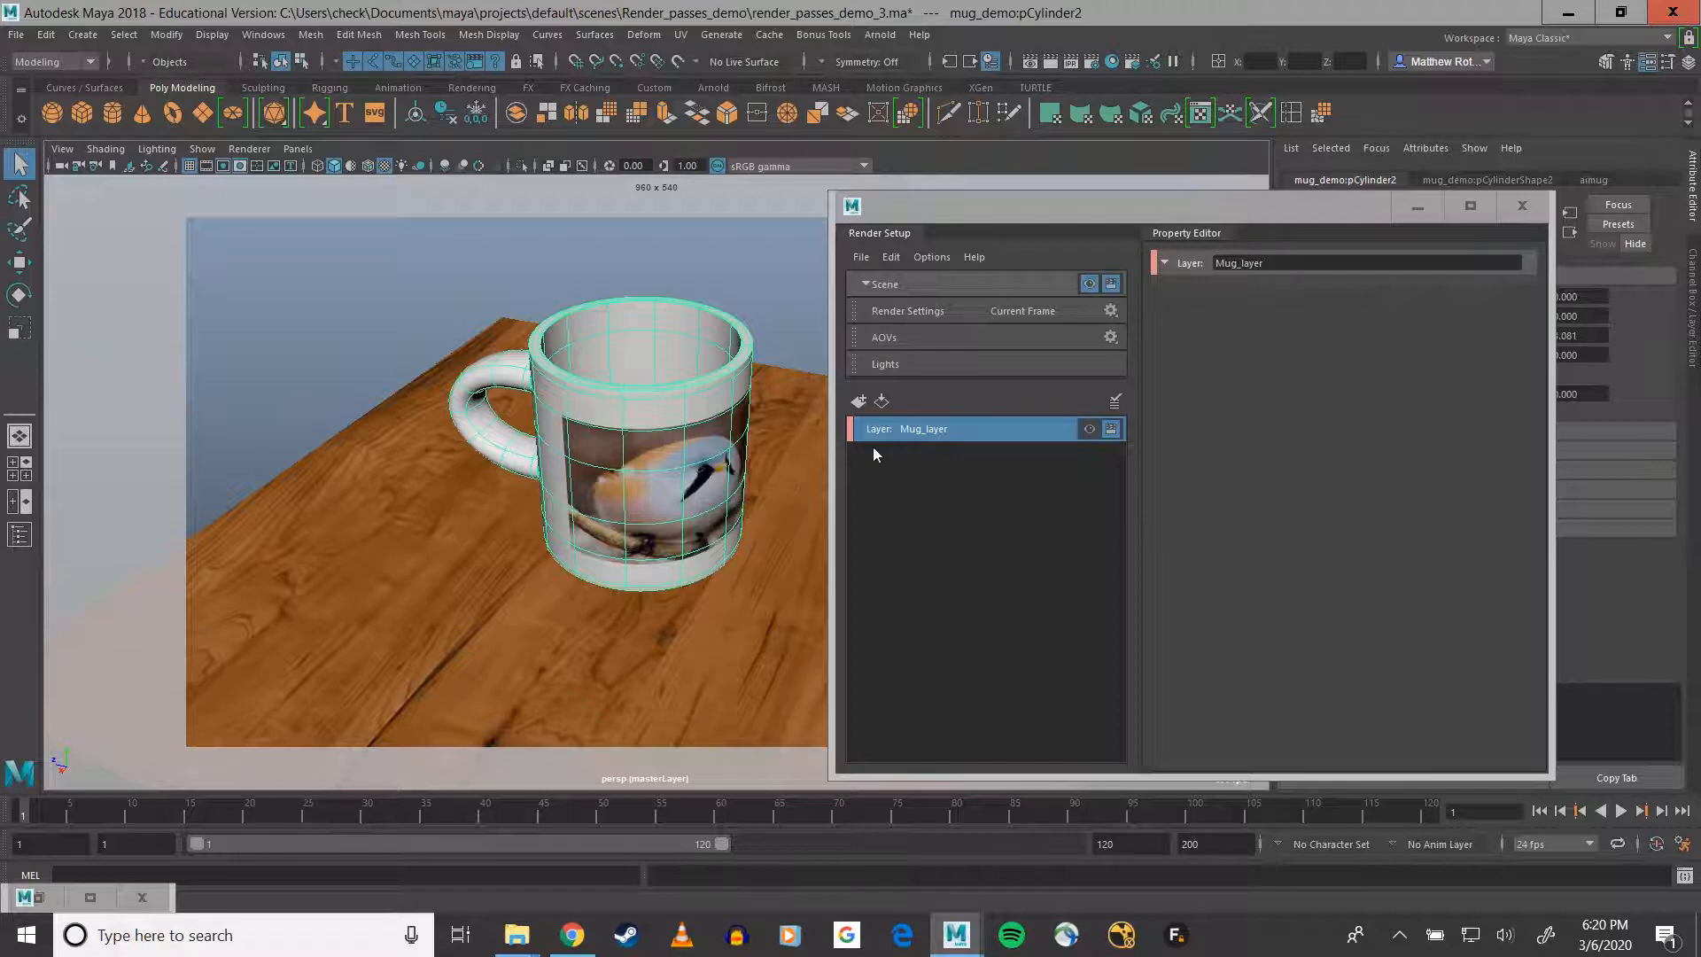
{"action": "right_click", "coordinate": [947, 428]}
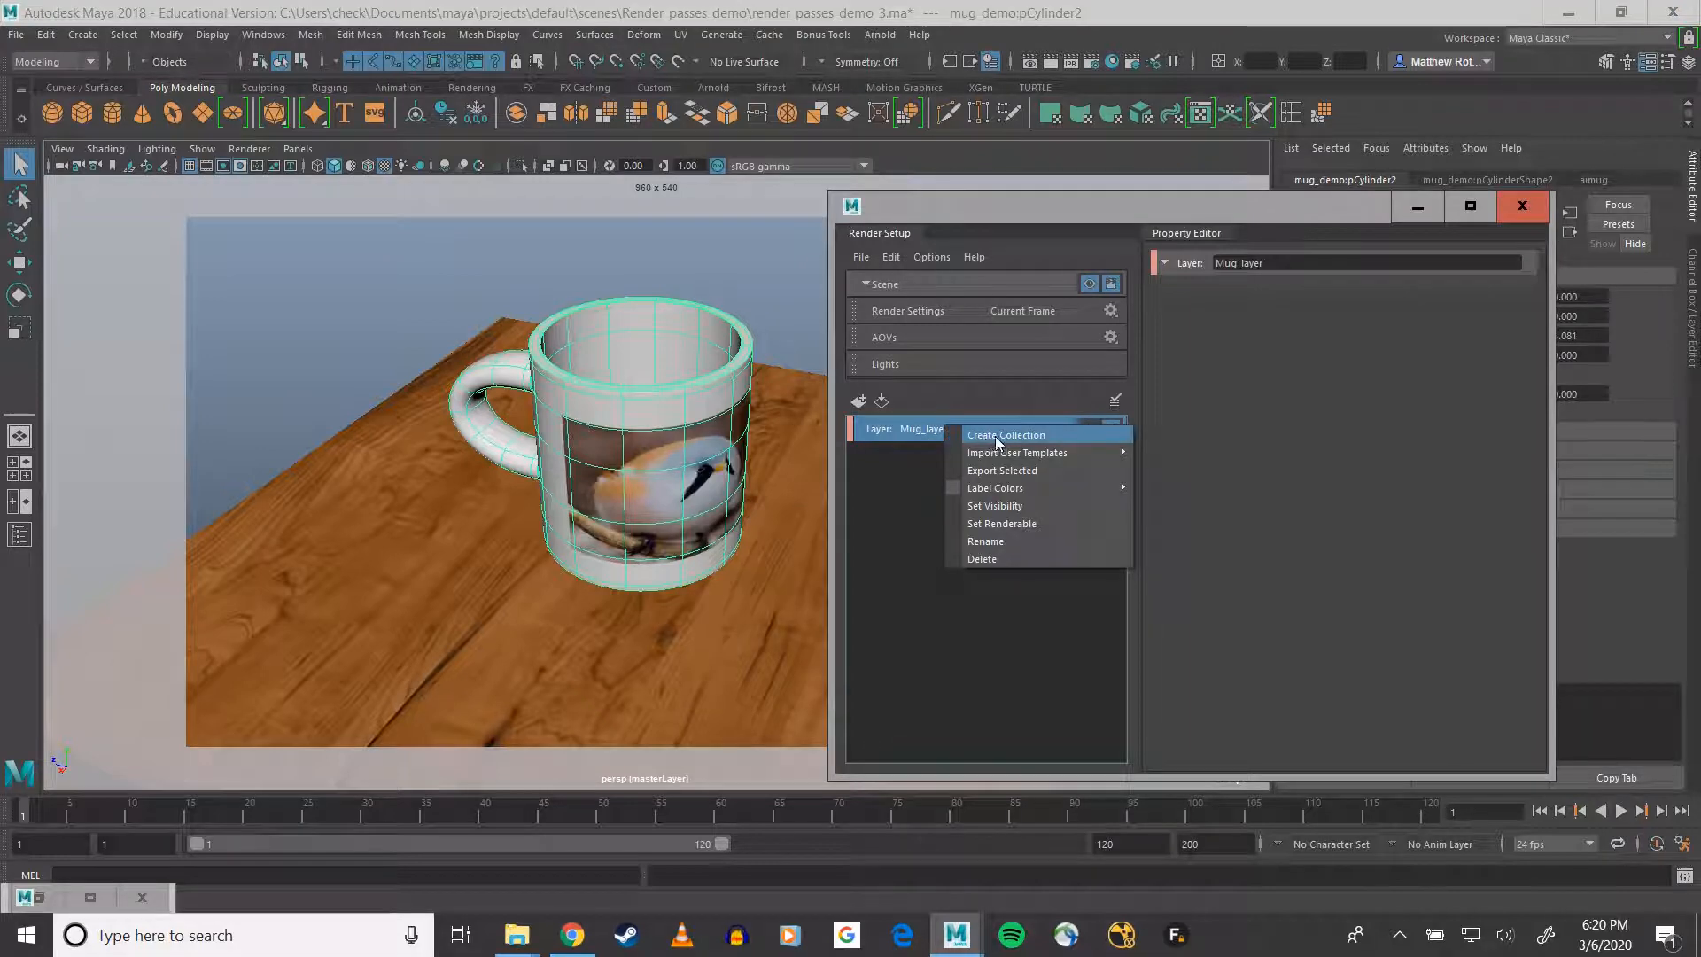
{"action": "right_click", "coordinate": [912, 428]}
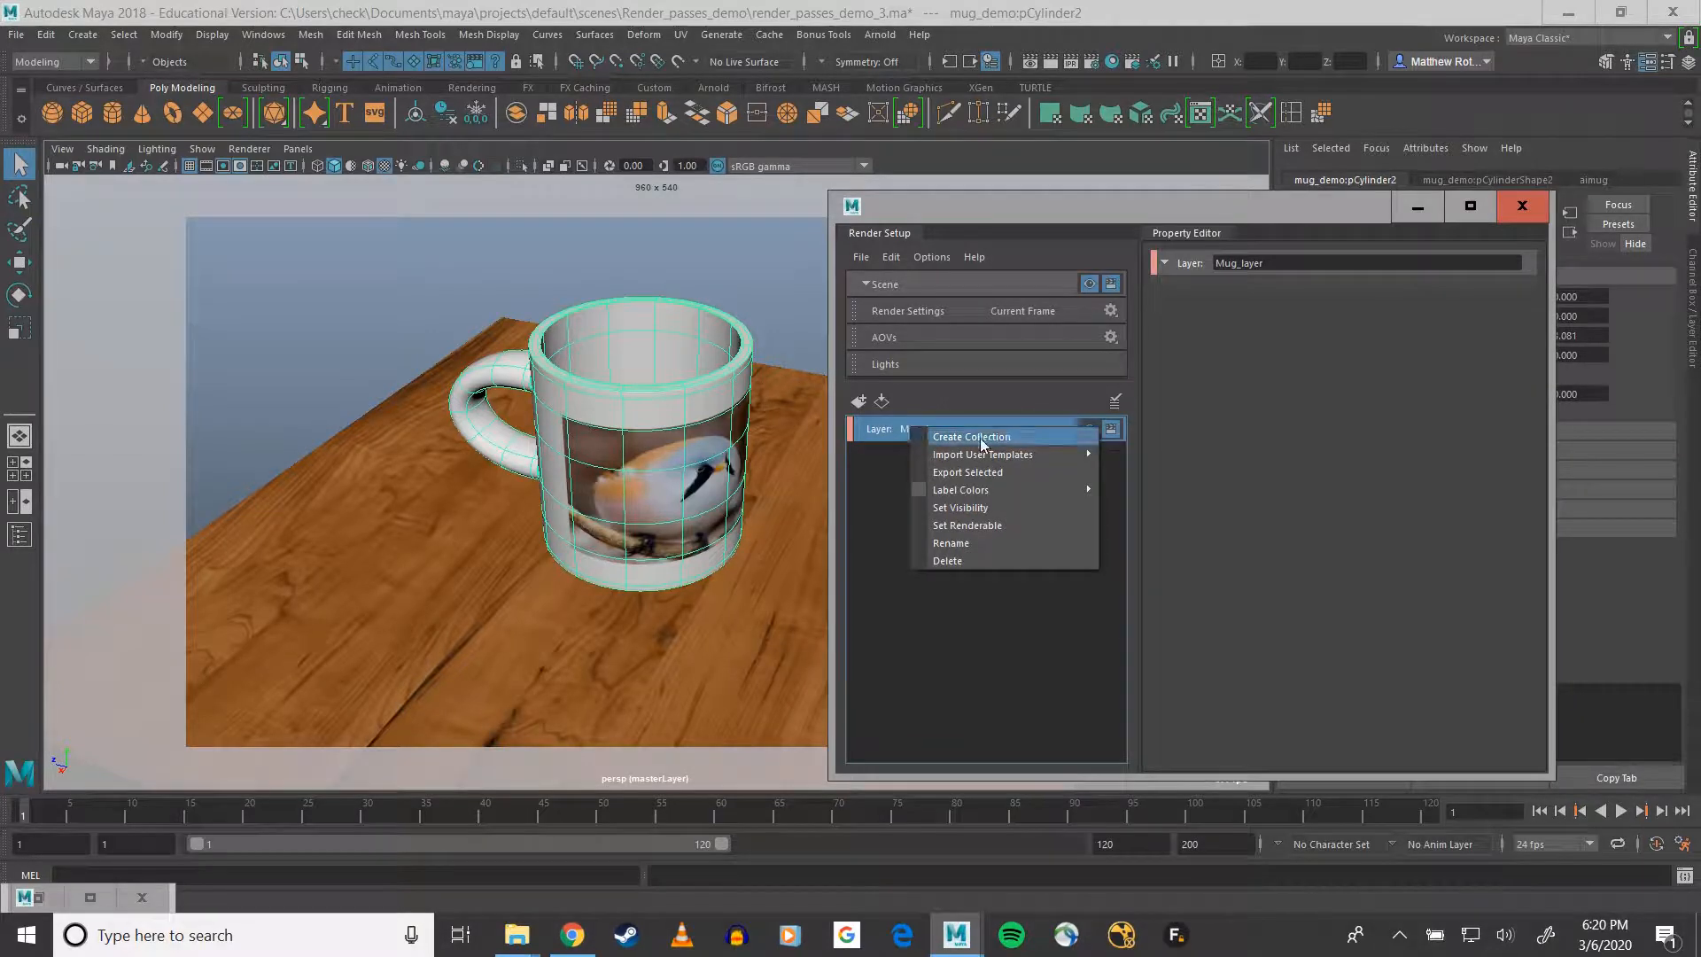
{"action": "left_click", "coordinate": [981, 438]}
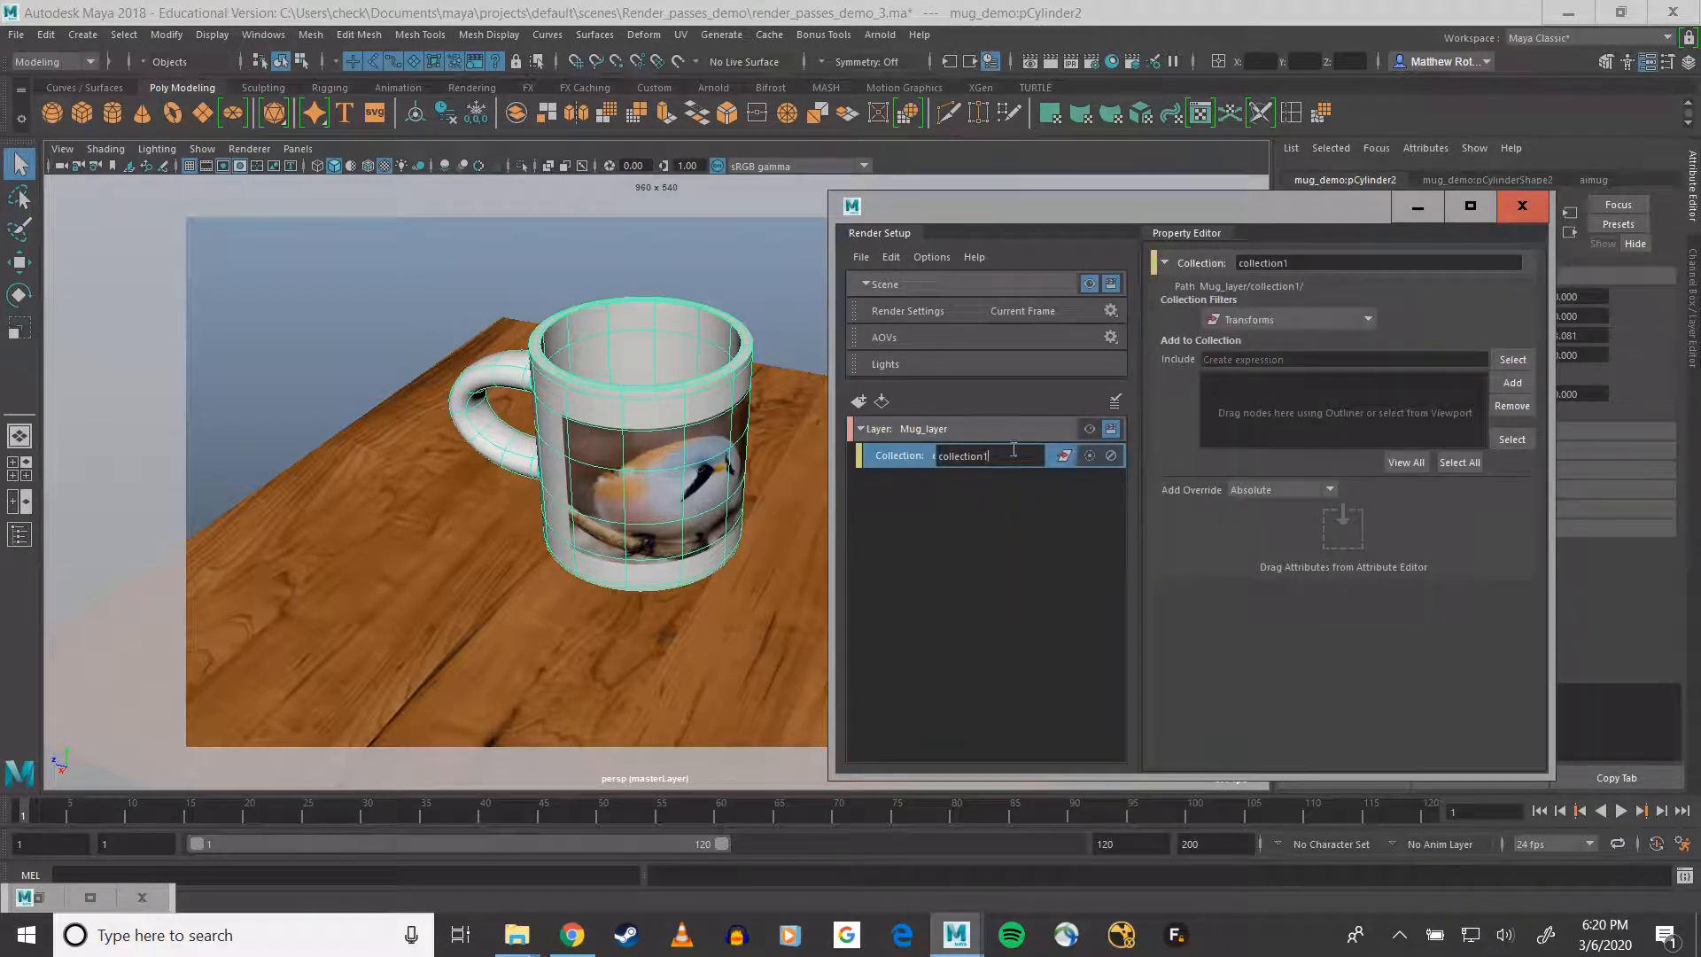
{"action": "type", "text": "mug_C"}
{"action": "key", "text": "Return"}
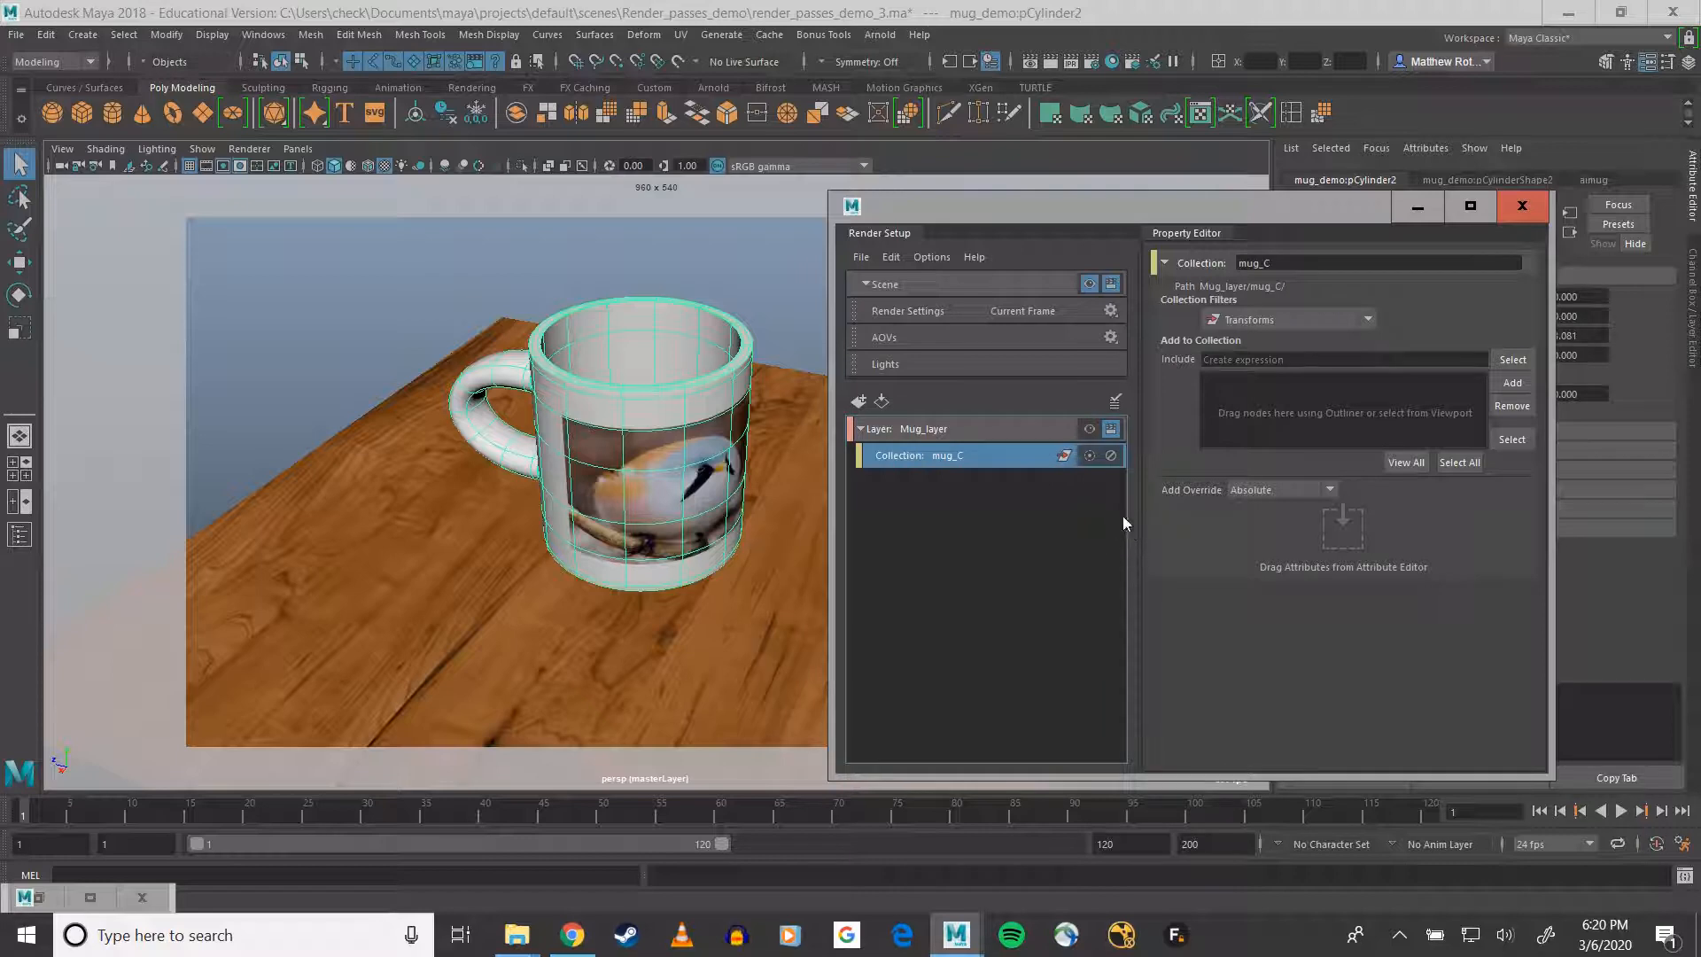
{"action": "left_click", "coordinate": [672, 426]}
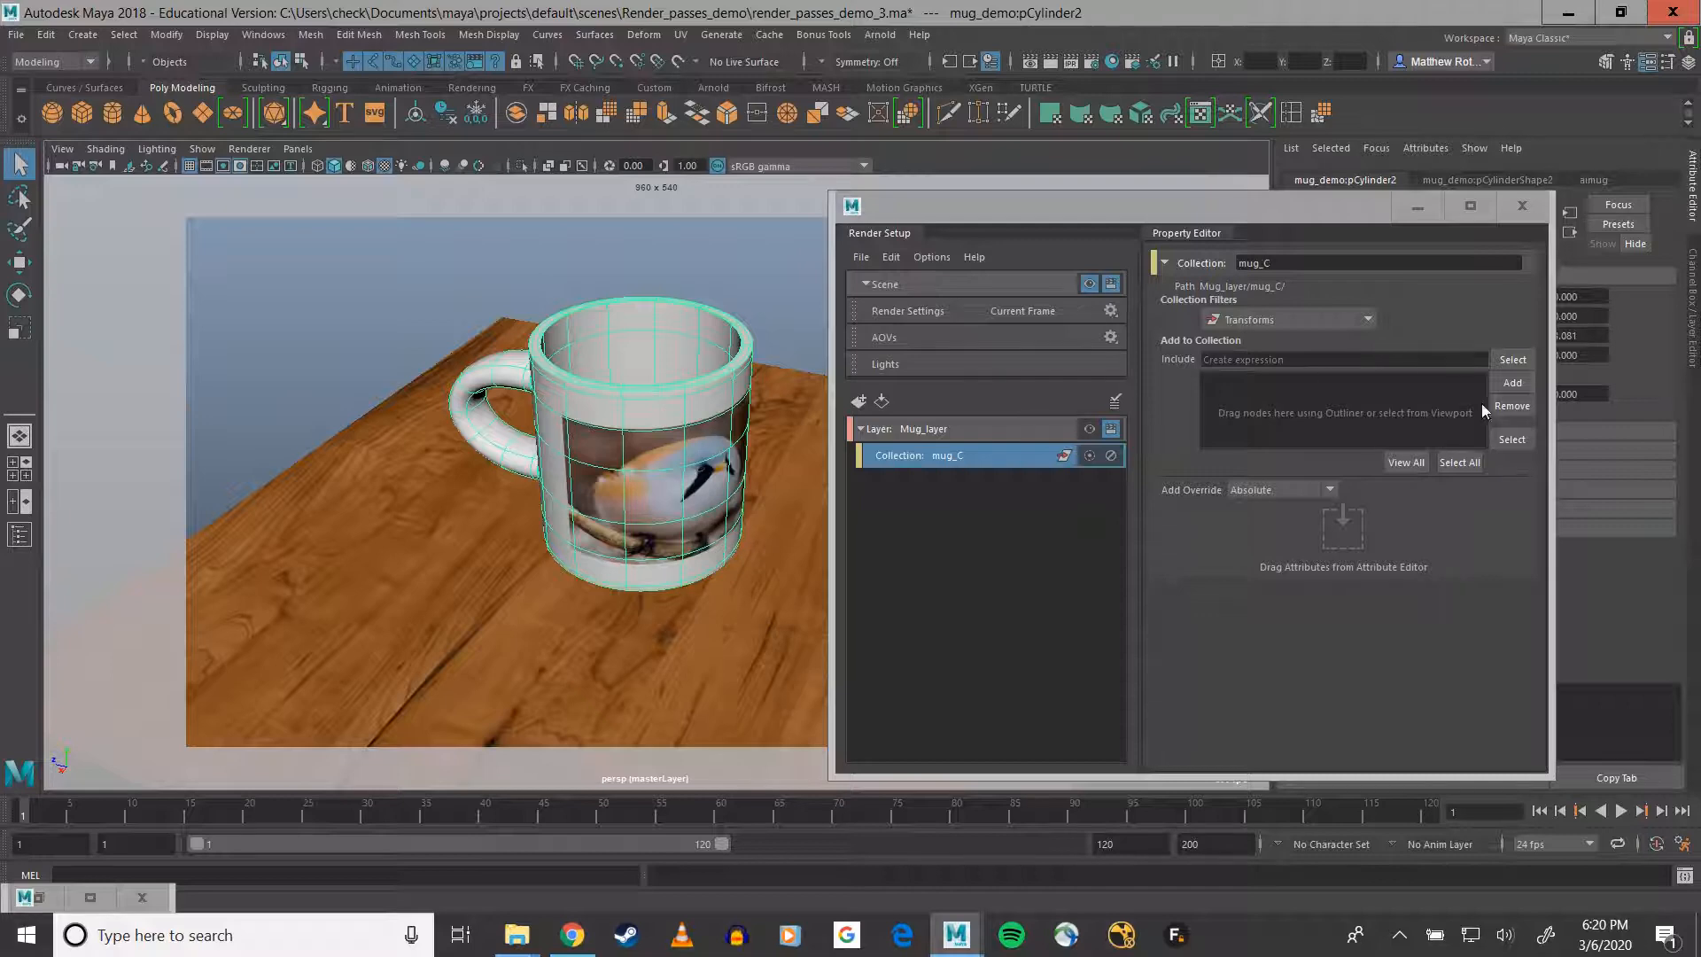
{"action": "left_click", "coordinate": [1513, 382]}
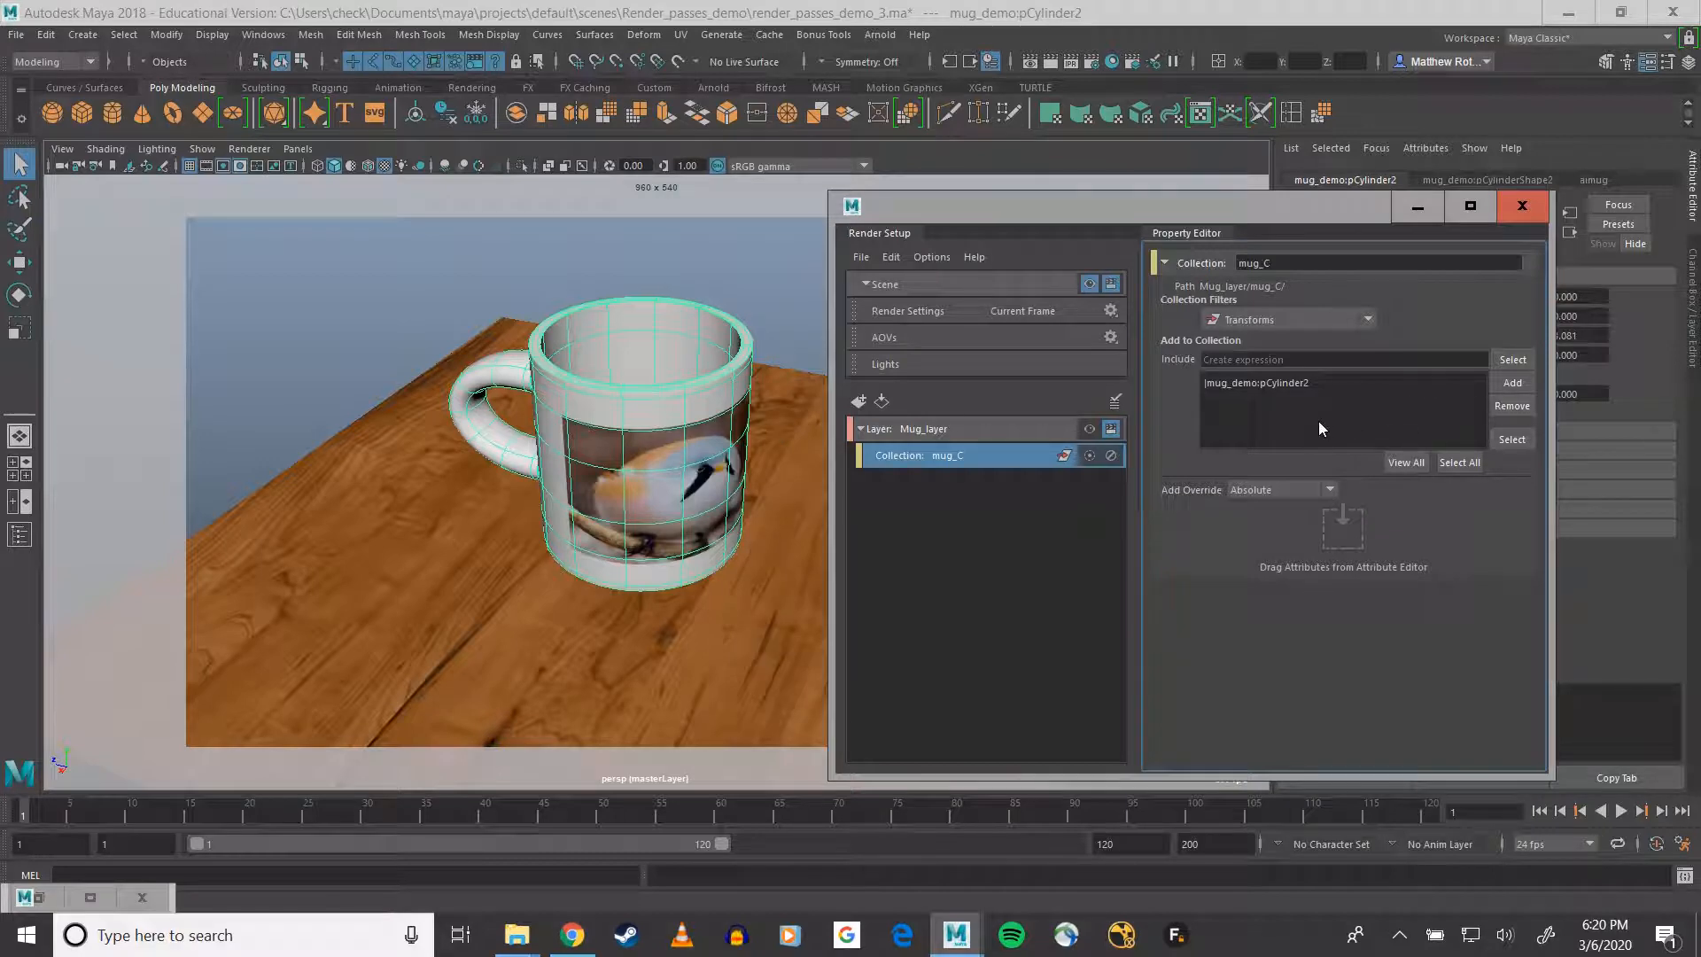
{"action": "left_click", "coordinate": [892, 523]}
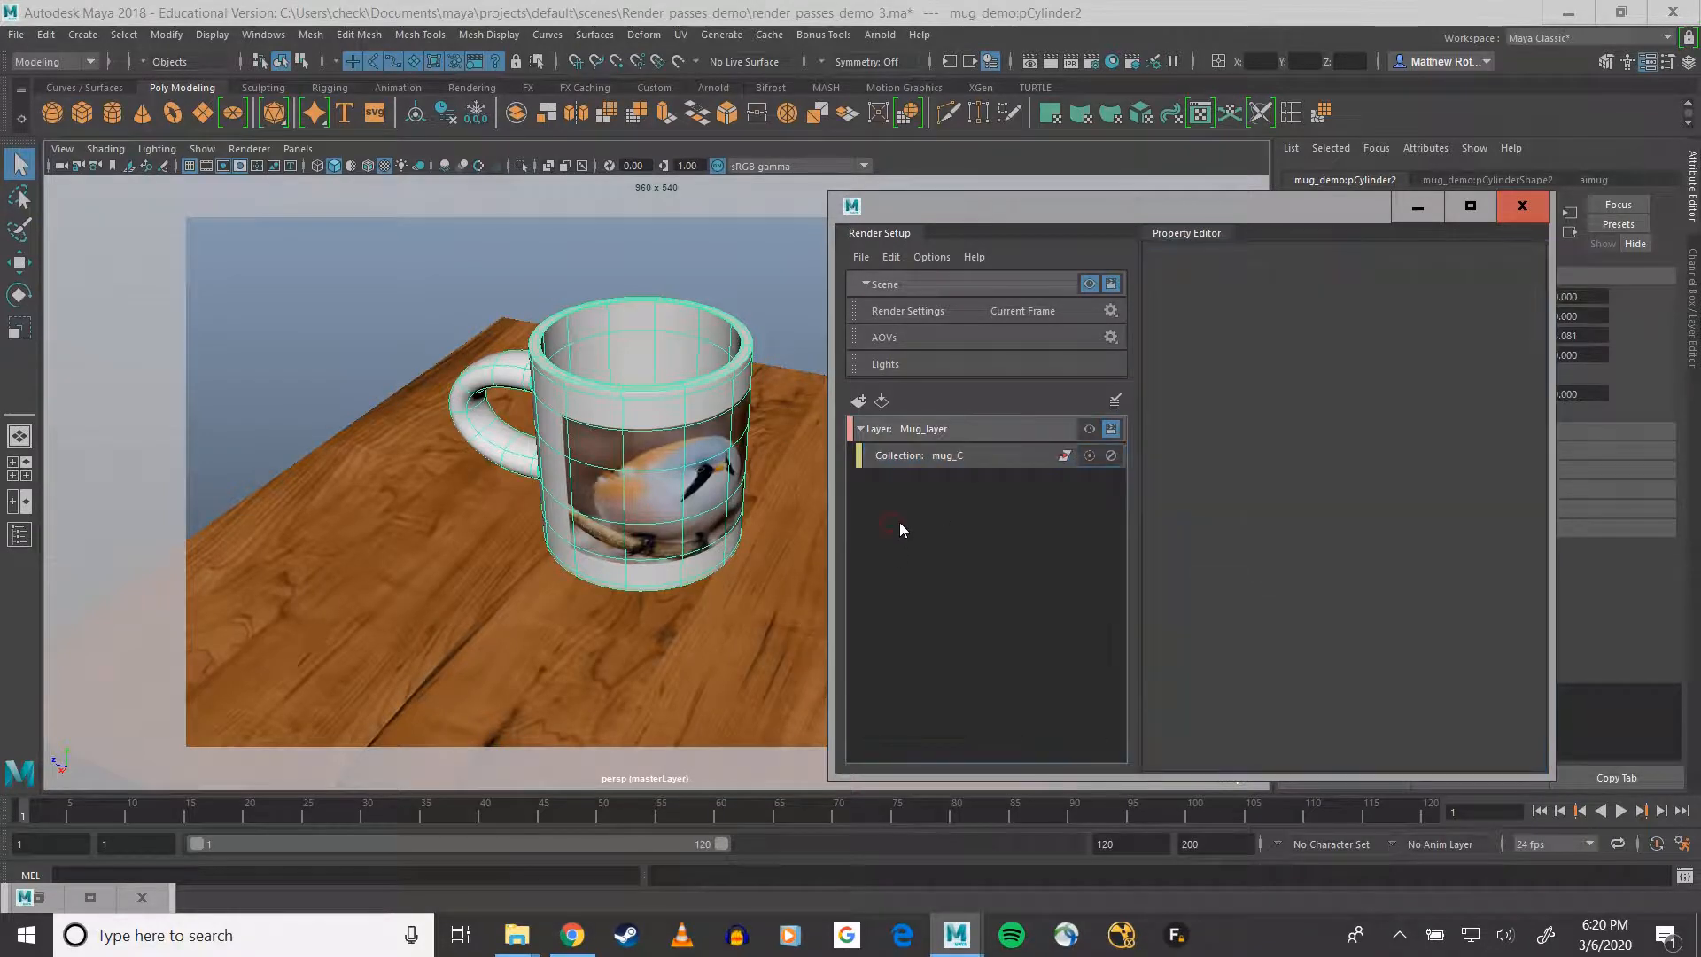
- Create a second render layer named Table_layer
{"action": "left_click", "coordinate": [859, 400]}
{"action": "double_click", "coordinate": [971, 486]}
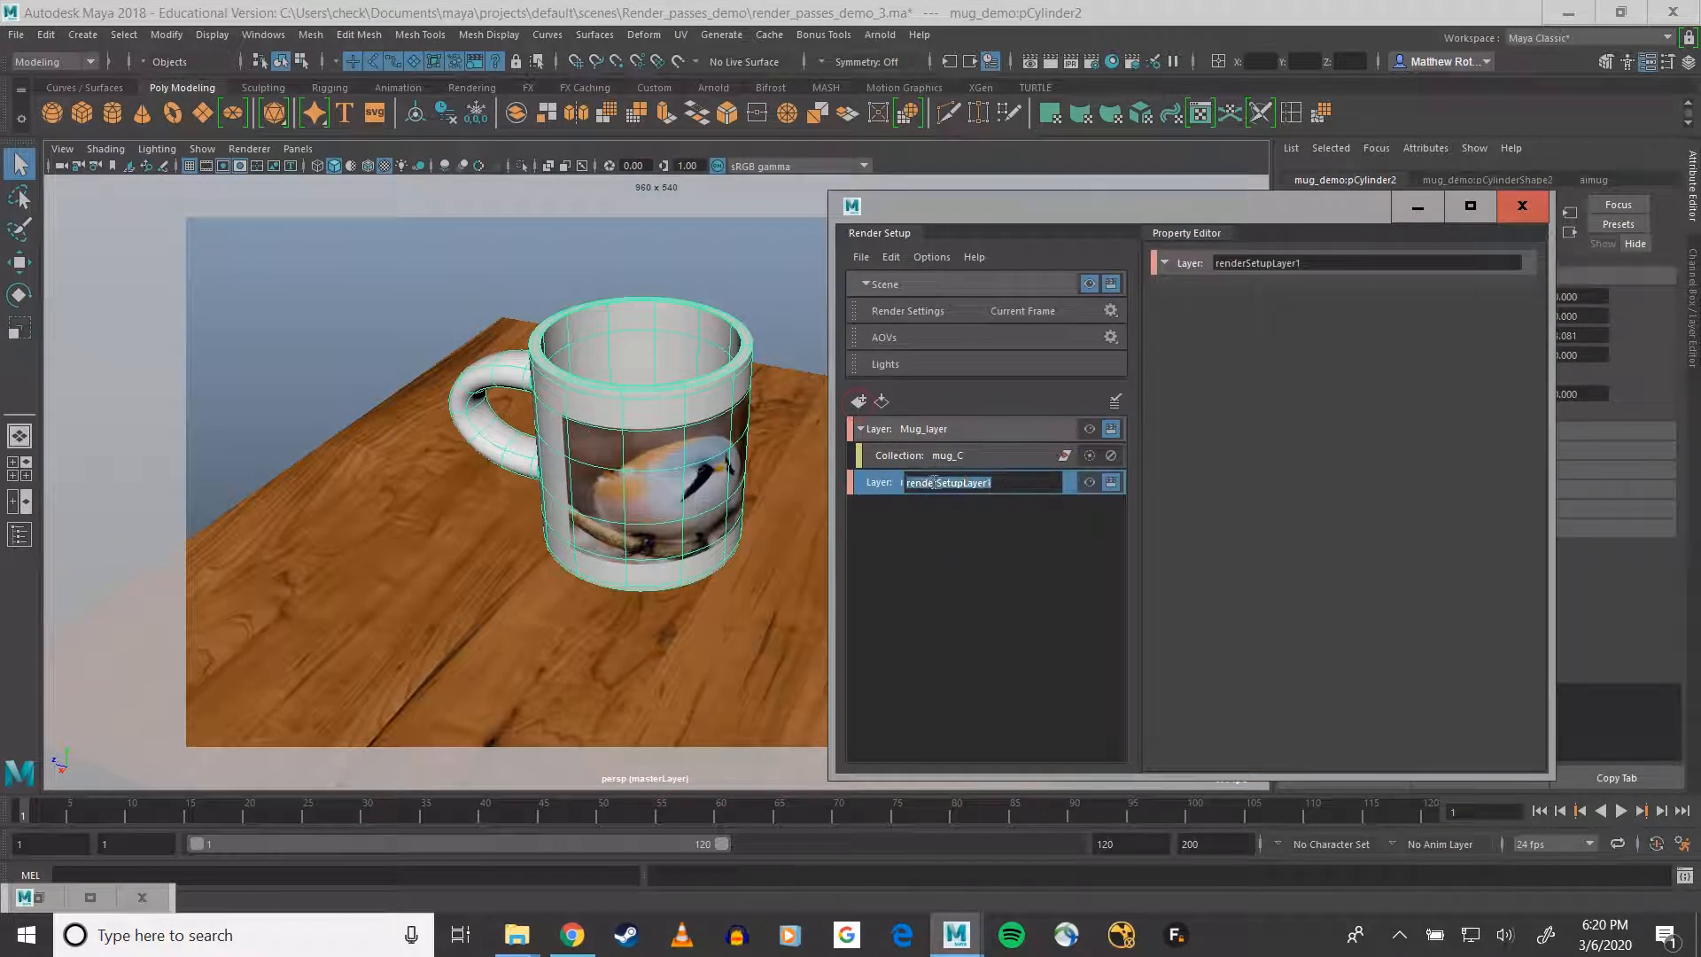
{"action": "type", "text": "Table_layer"}
{"action": "key", "text": "Return"}
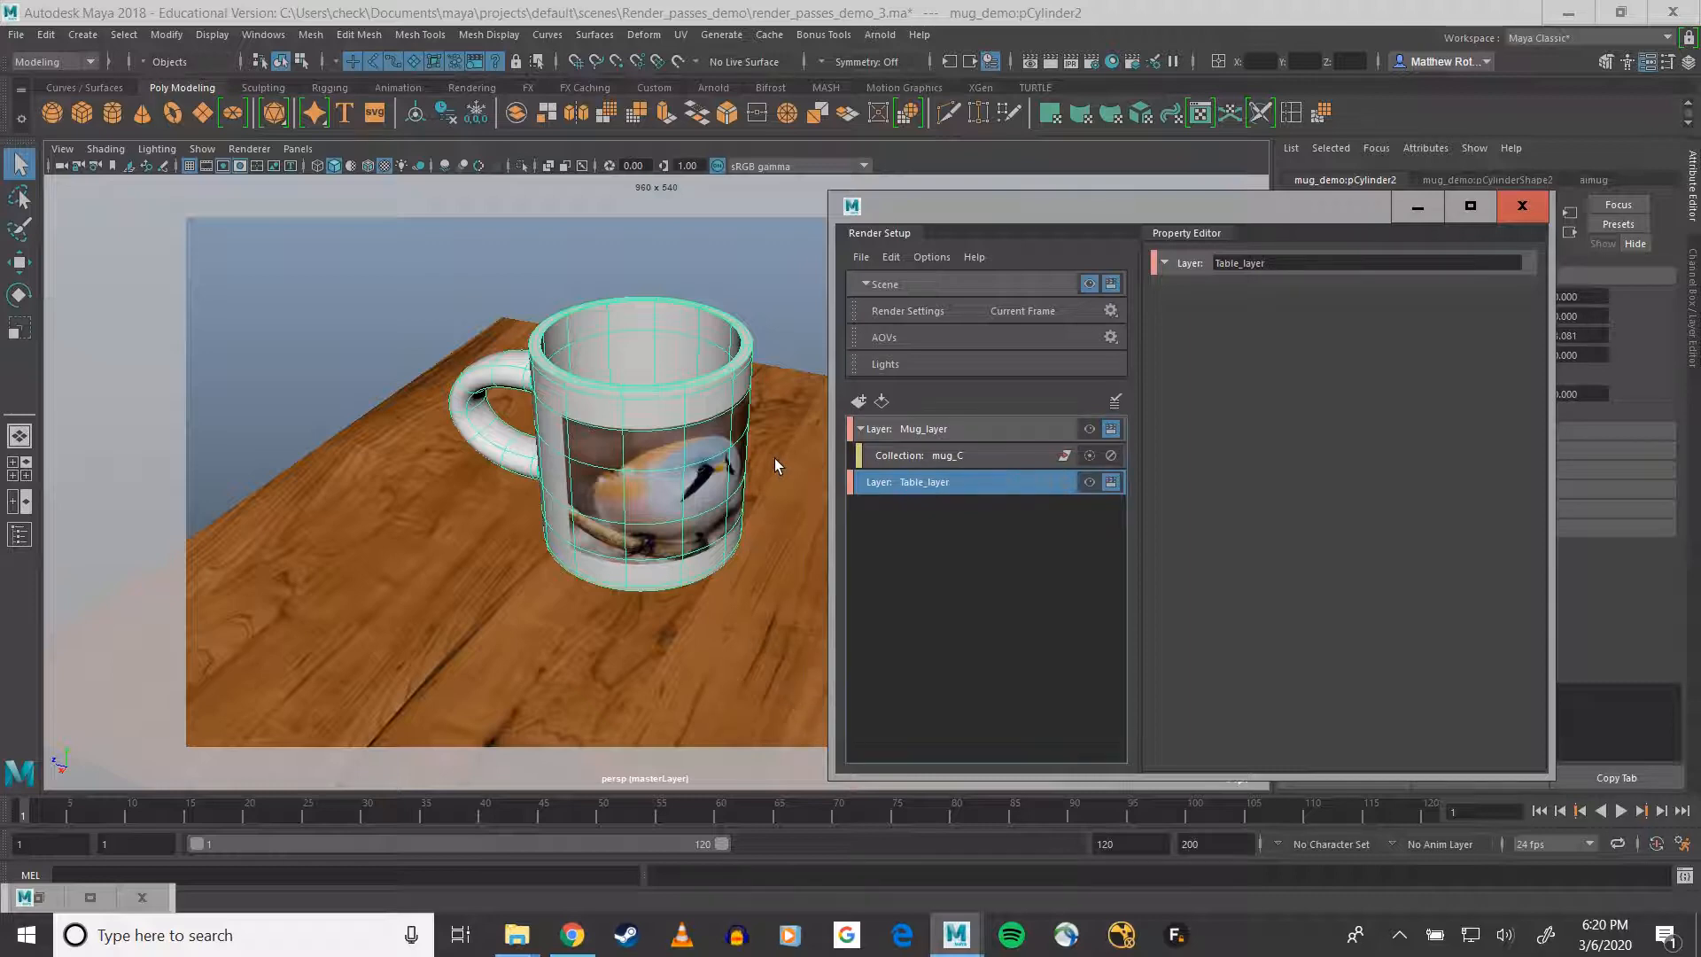
- Create a collection named table_collection in Table_layer and add the wooden table object to it
{"action": "right_click", "coordinate": [921, 501]}
{"action": "left_click", "coordinate": [952, 507]}
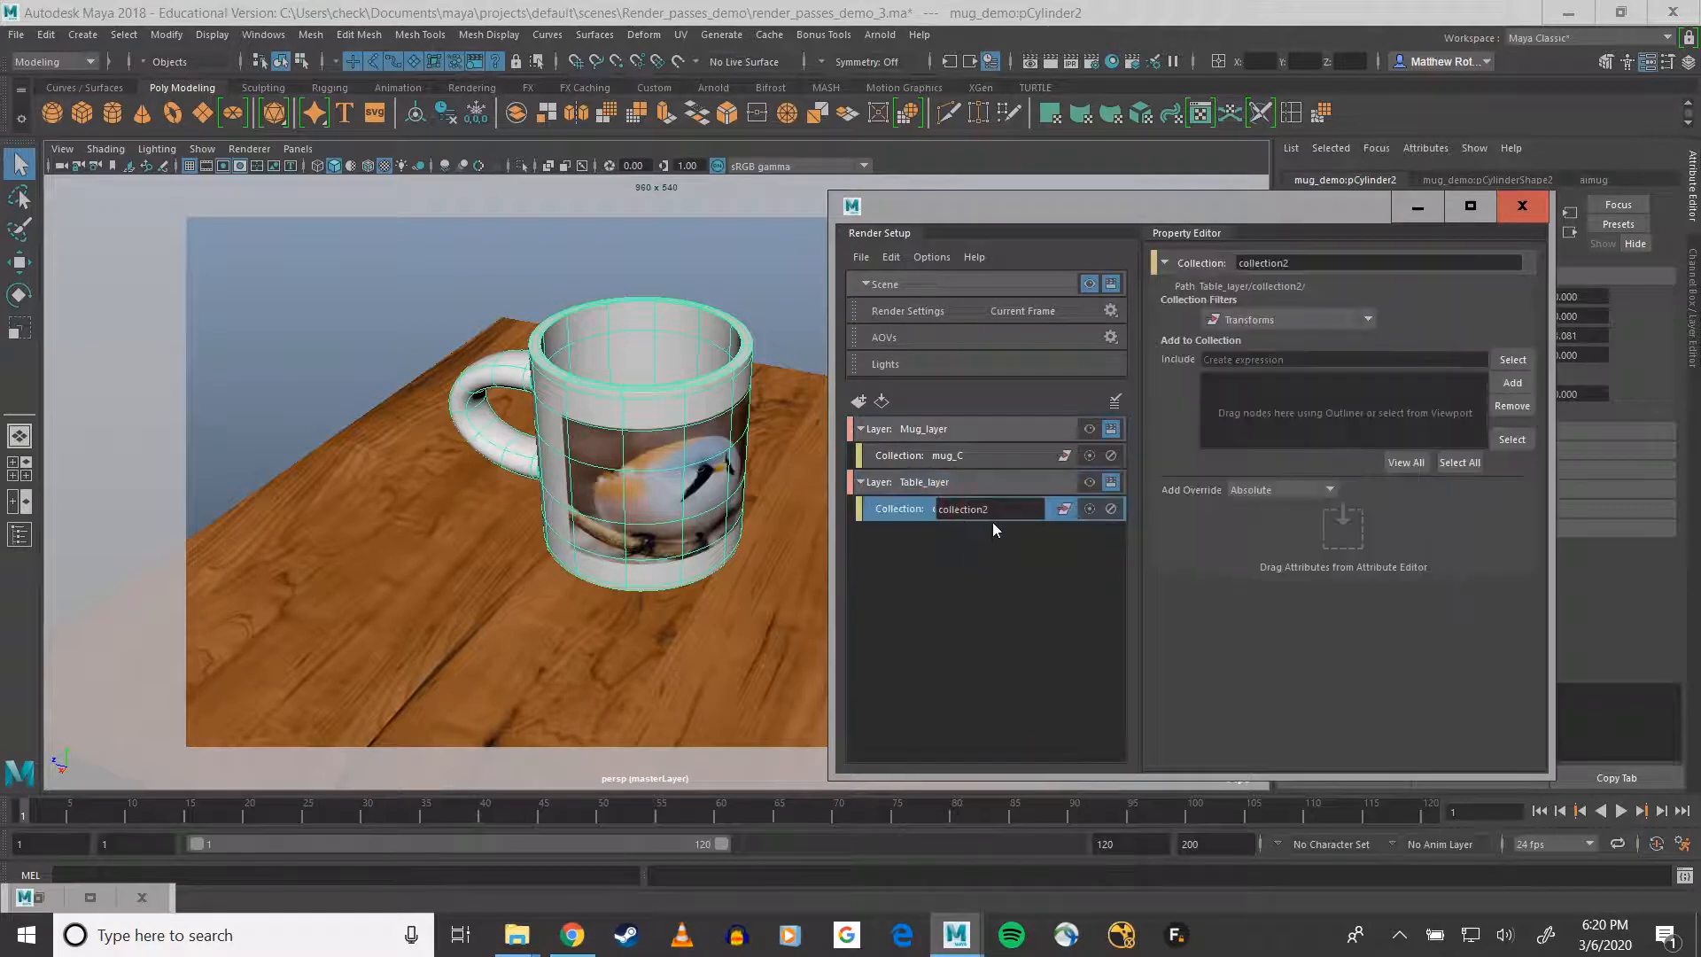
{"action": "double_click", "coordinate": [985, 508]}
{"action": "type", "text": "tav"}
{"action": "type", "text": "ble_collect"}
{"action": "type", "text": "ion"}
{"action": "key", "text": "Return"}
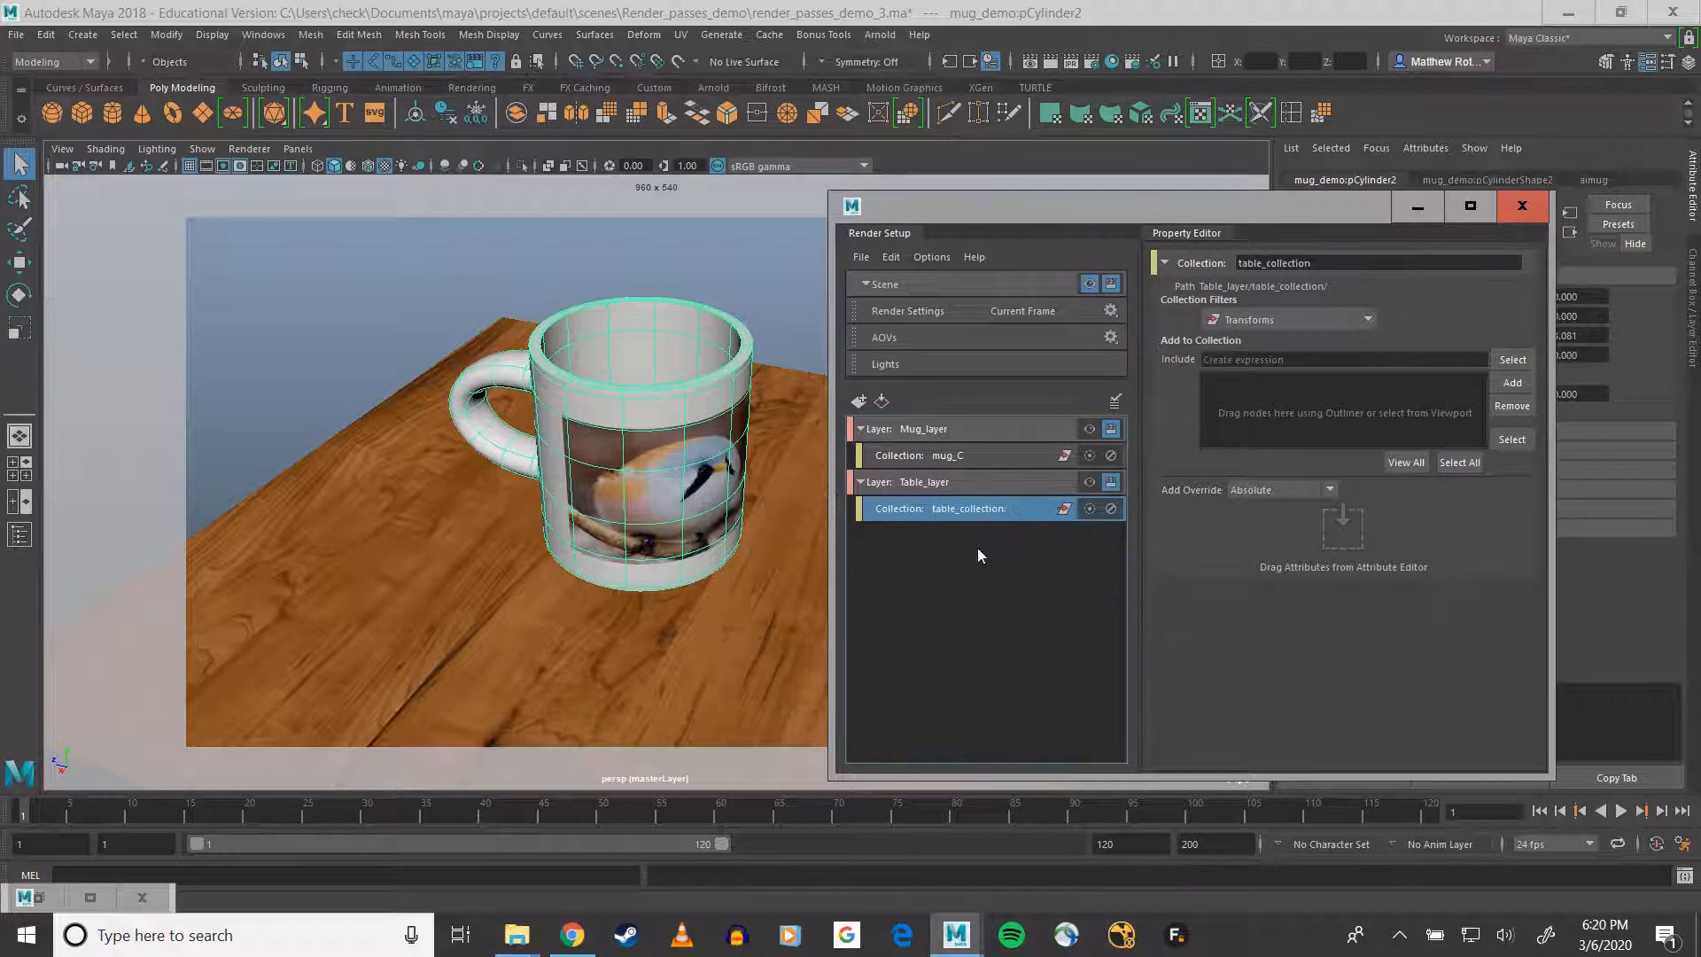
{"action": "left_click", "coordinate": [578, 630]}
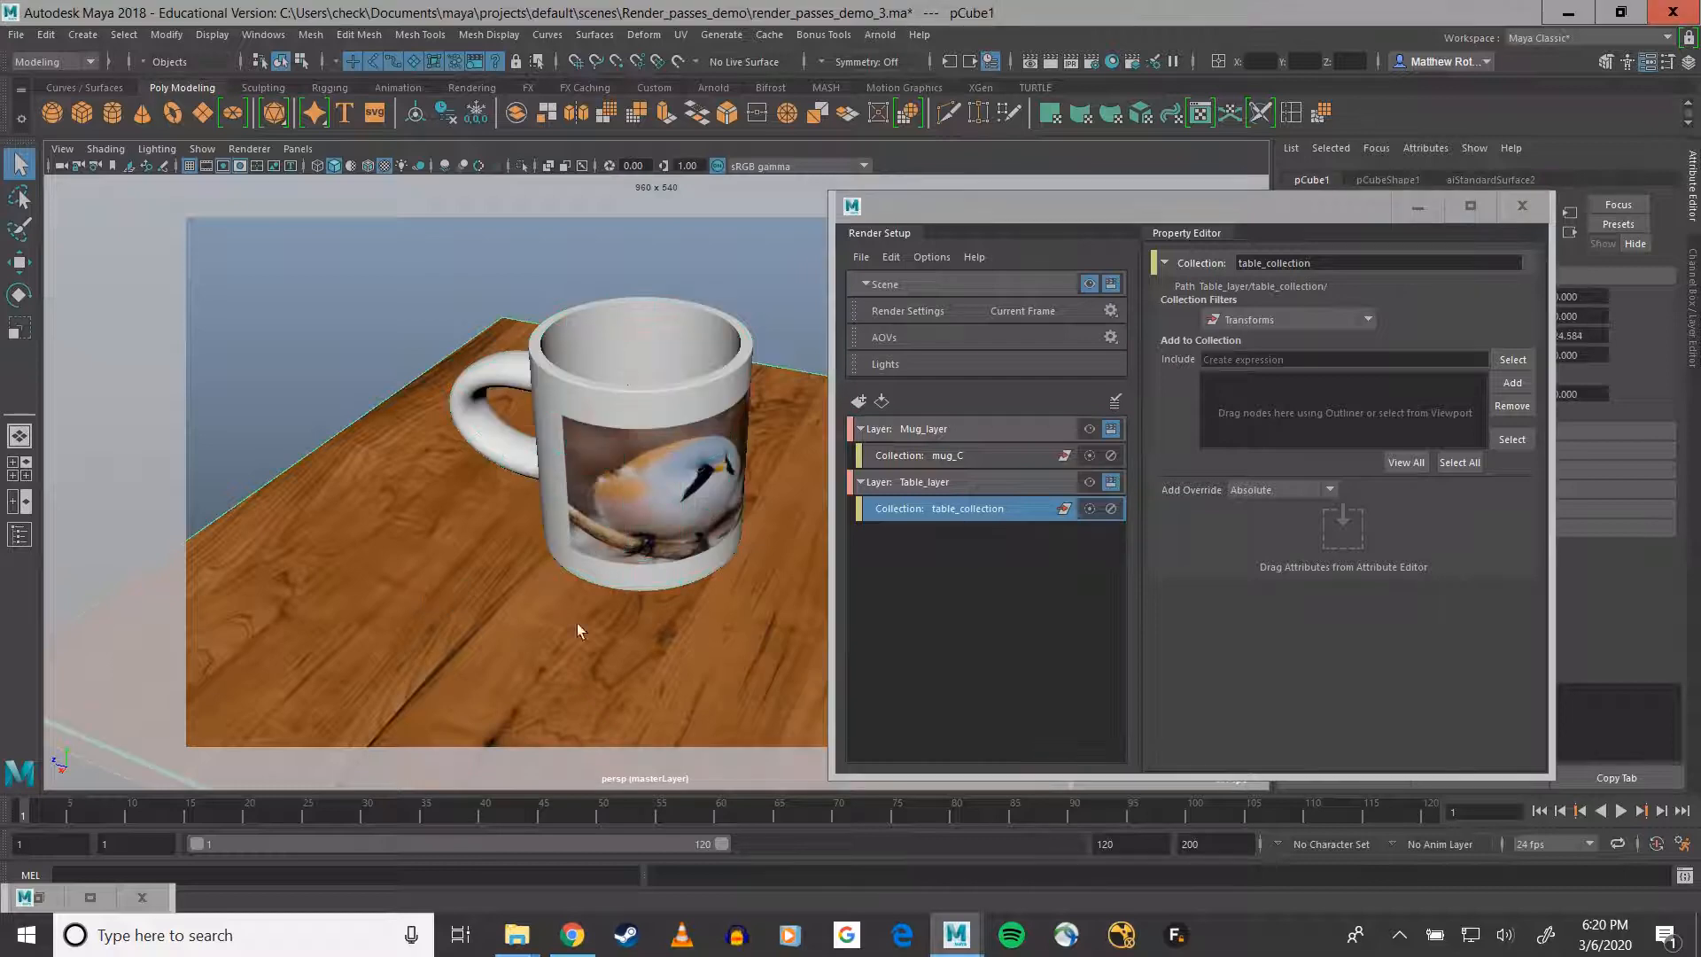
{"action": "left_click", "coordinate": [1512, 383]}
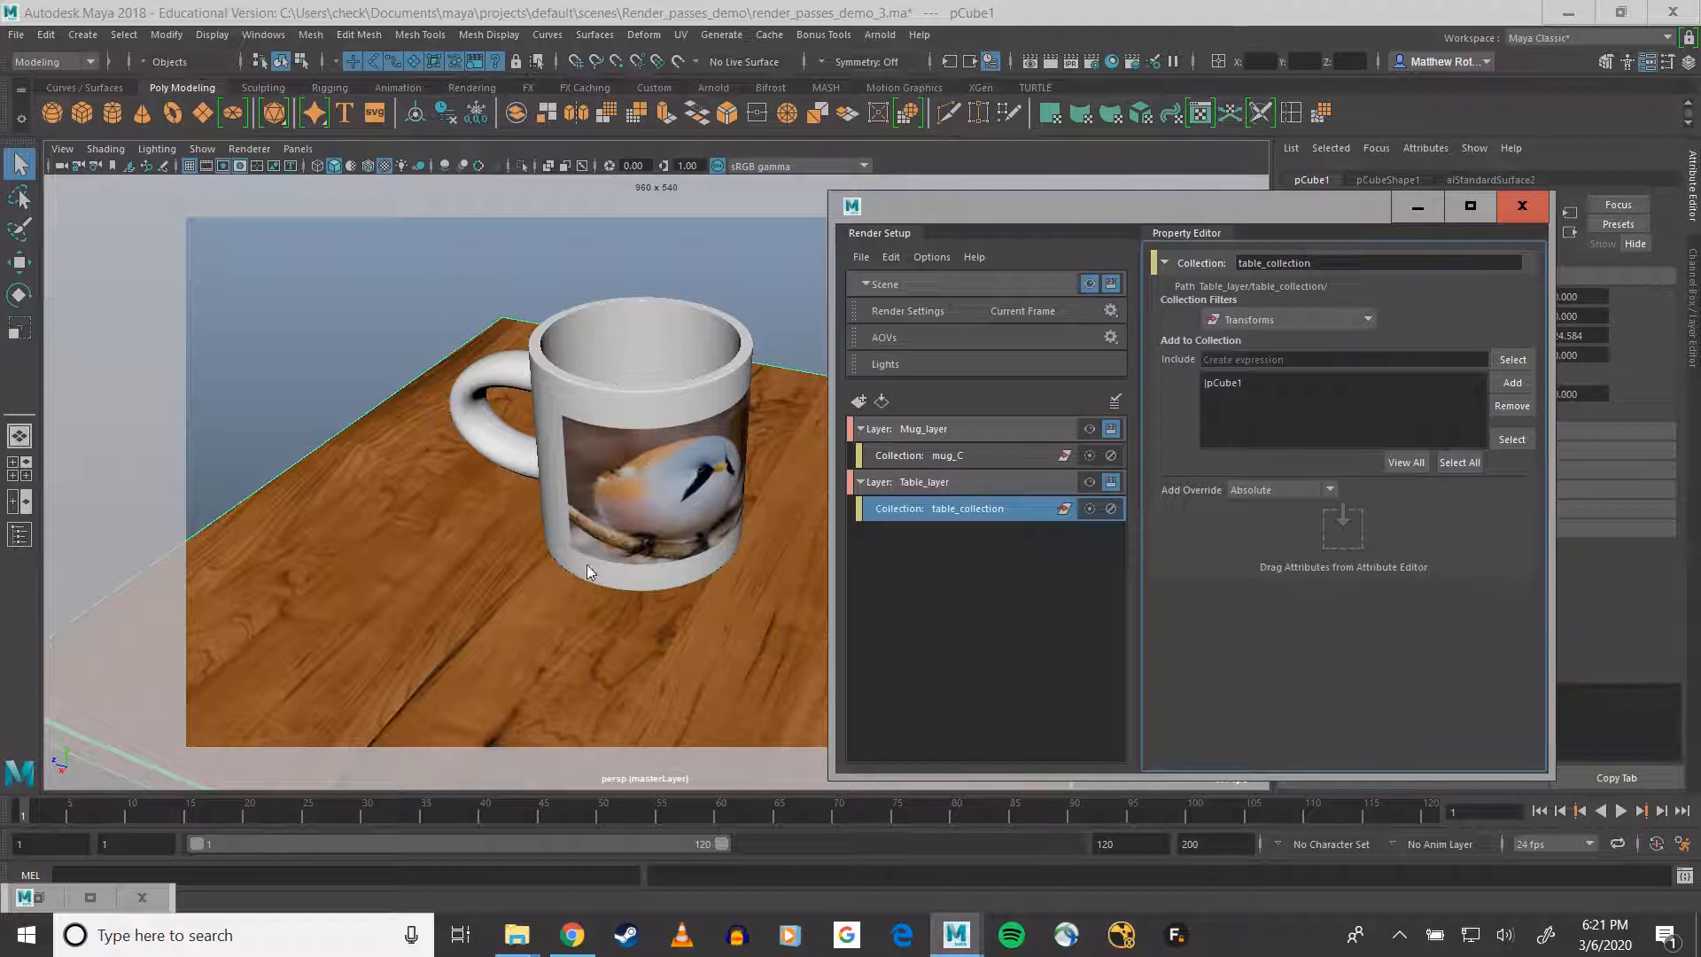
- Bring up the Arnold RenderView clear of the viewport and switch the Render Settings' render layer to Mug_layer
{"action": "left_click", "coordinate": [90, 897]}
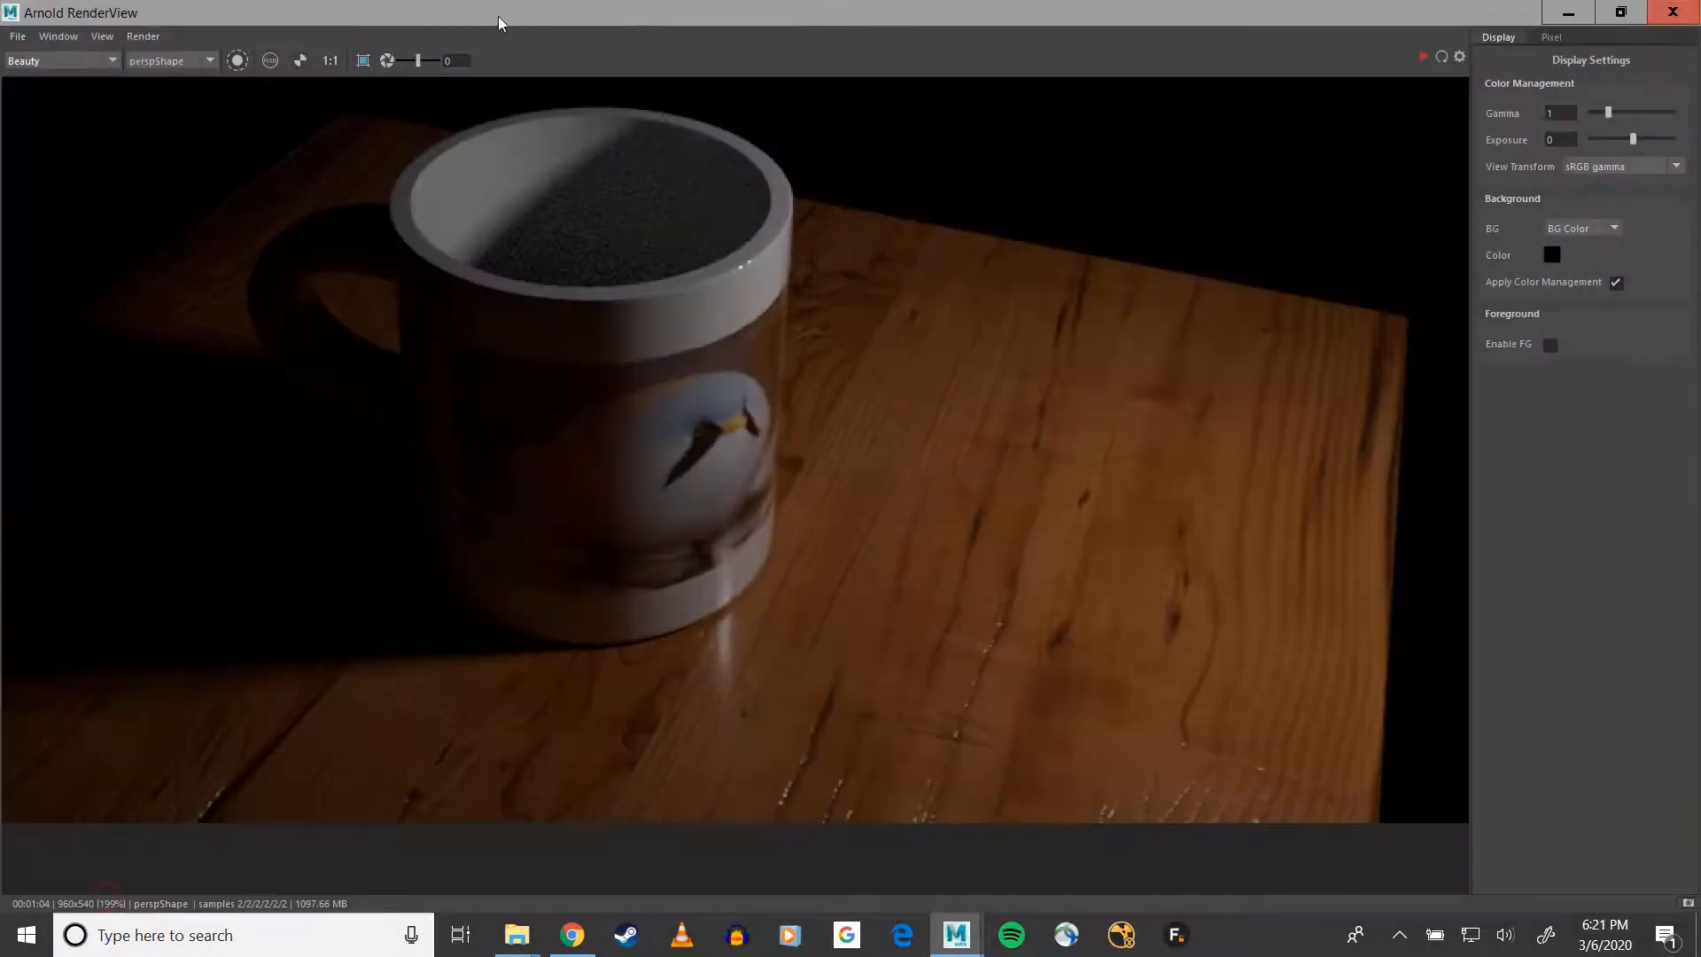
{"action": "left_click_drag", "start_coordinate": [350, 18], "coordinate": [946, 550]}
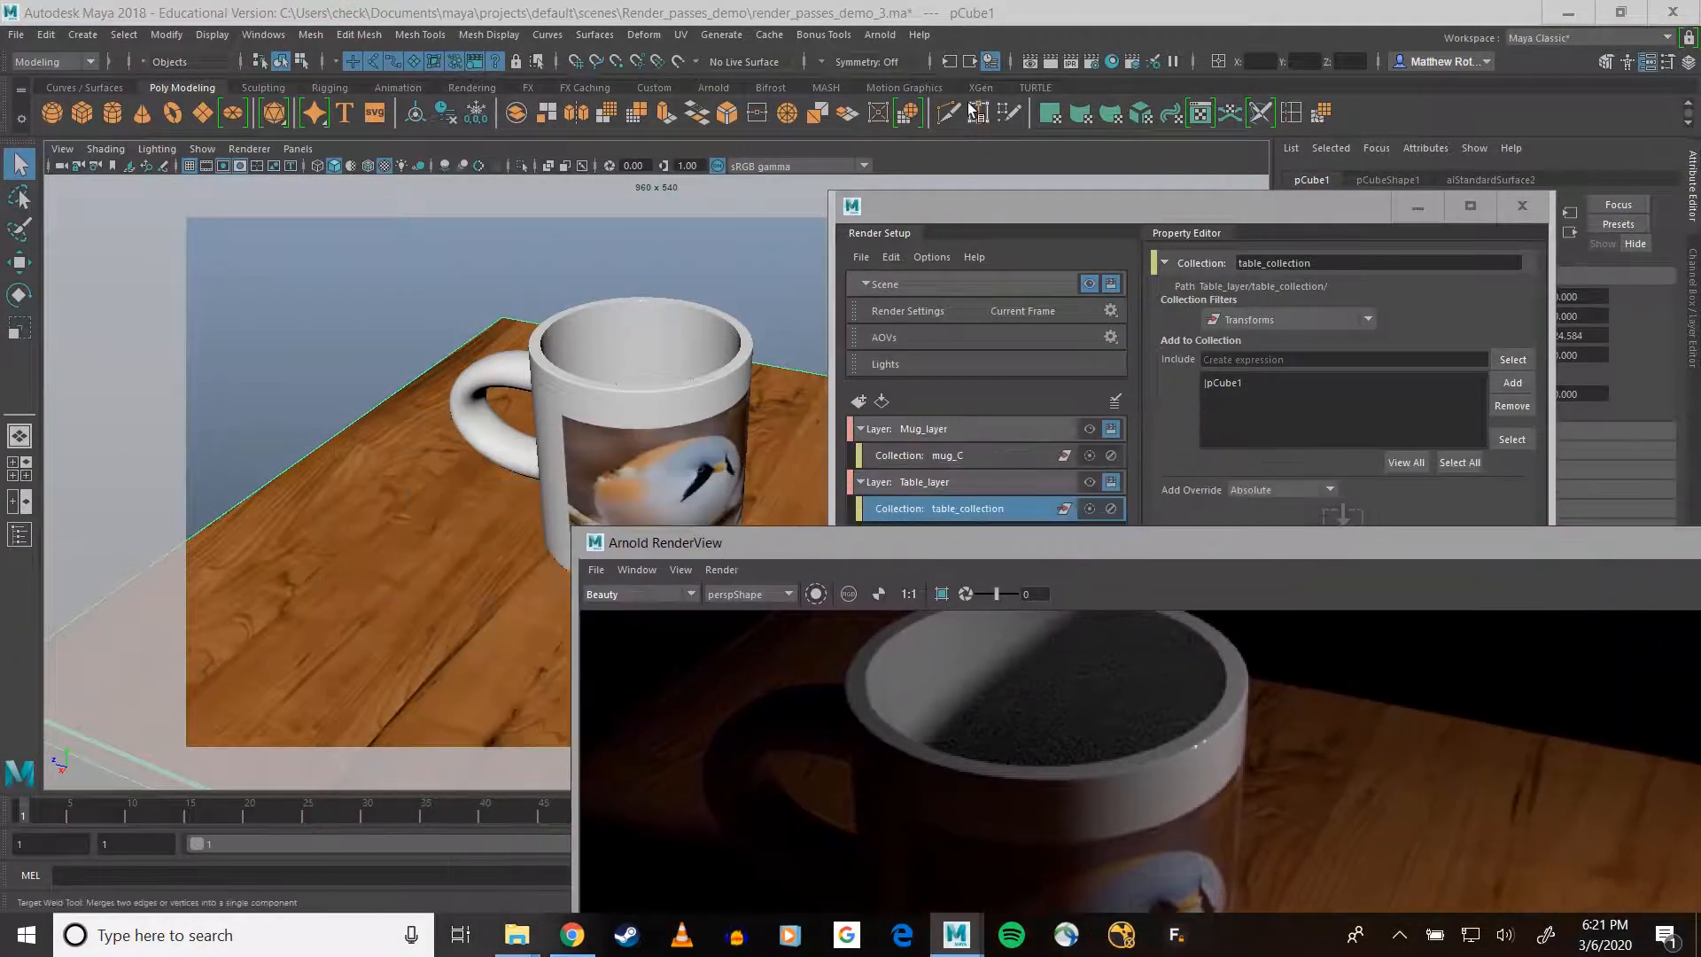
{"action": "left_click", "coordinate": [1086, 59]}
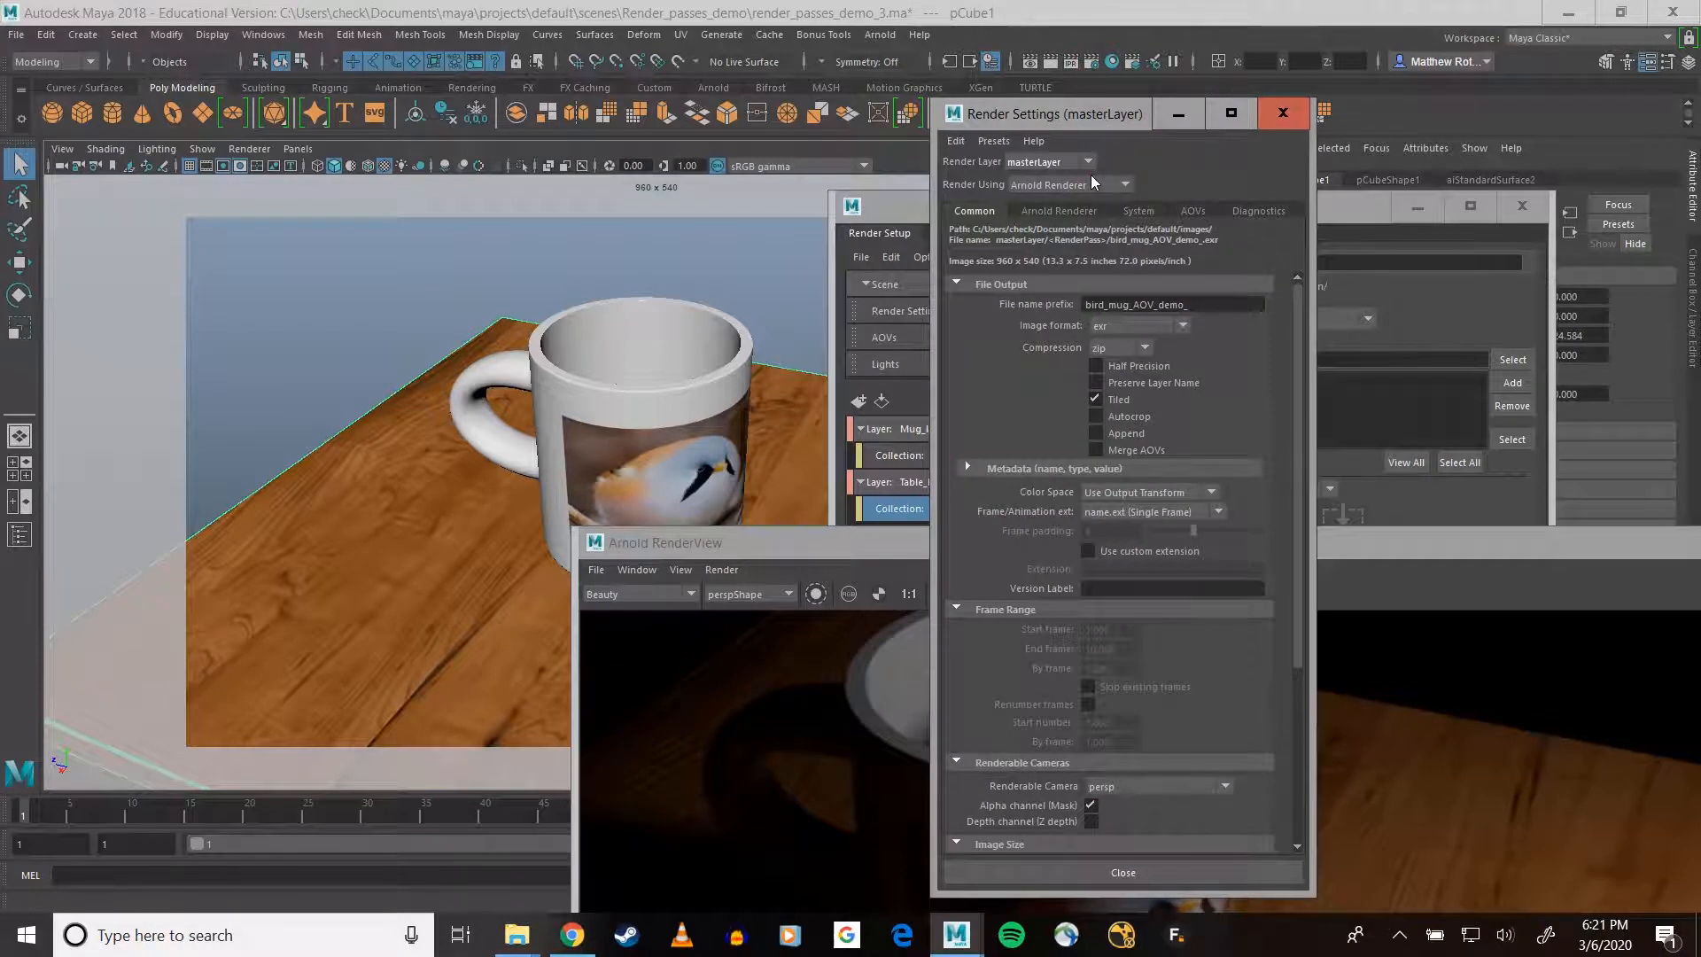
{"action": "left_click", "coordinate": [1050, 159]}
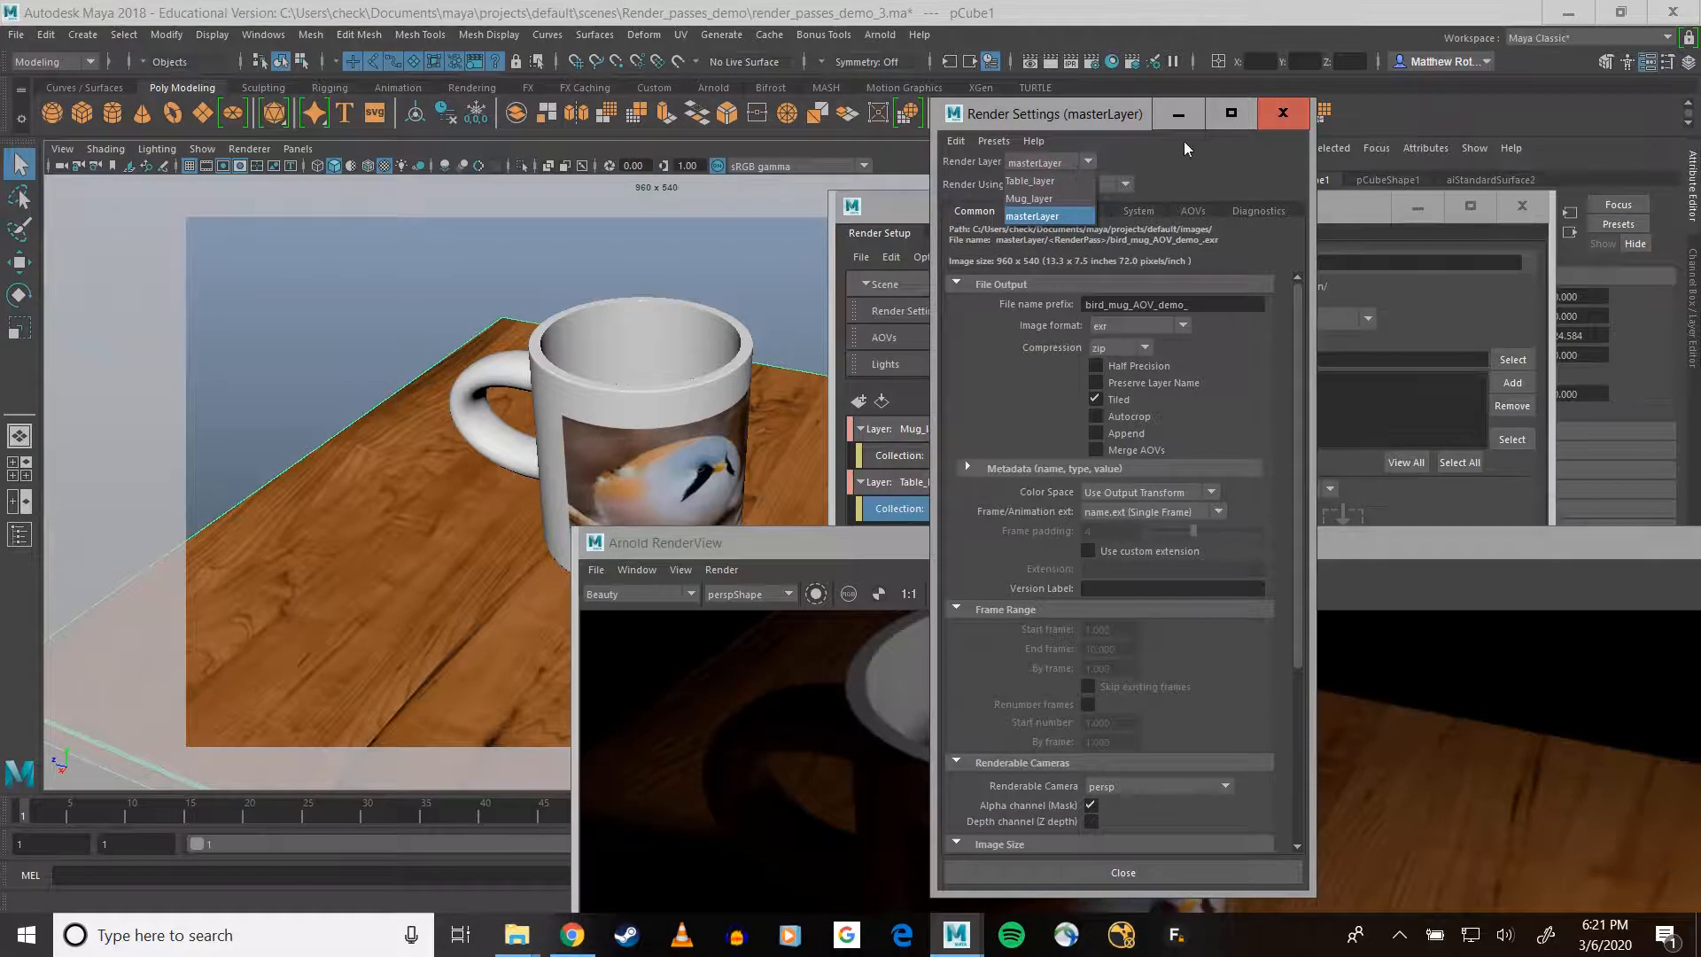
{"action": "left_click", "coordinate": [1045, 199]}
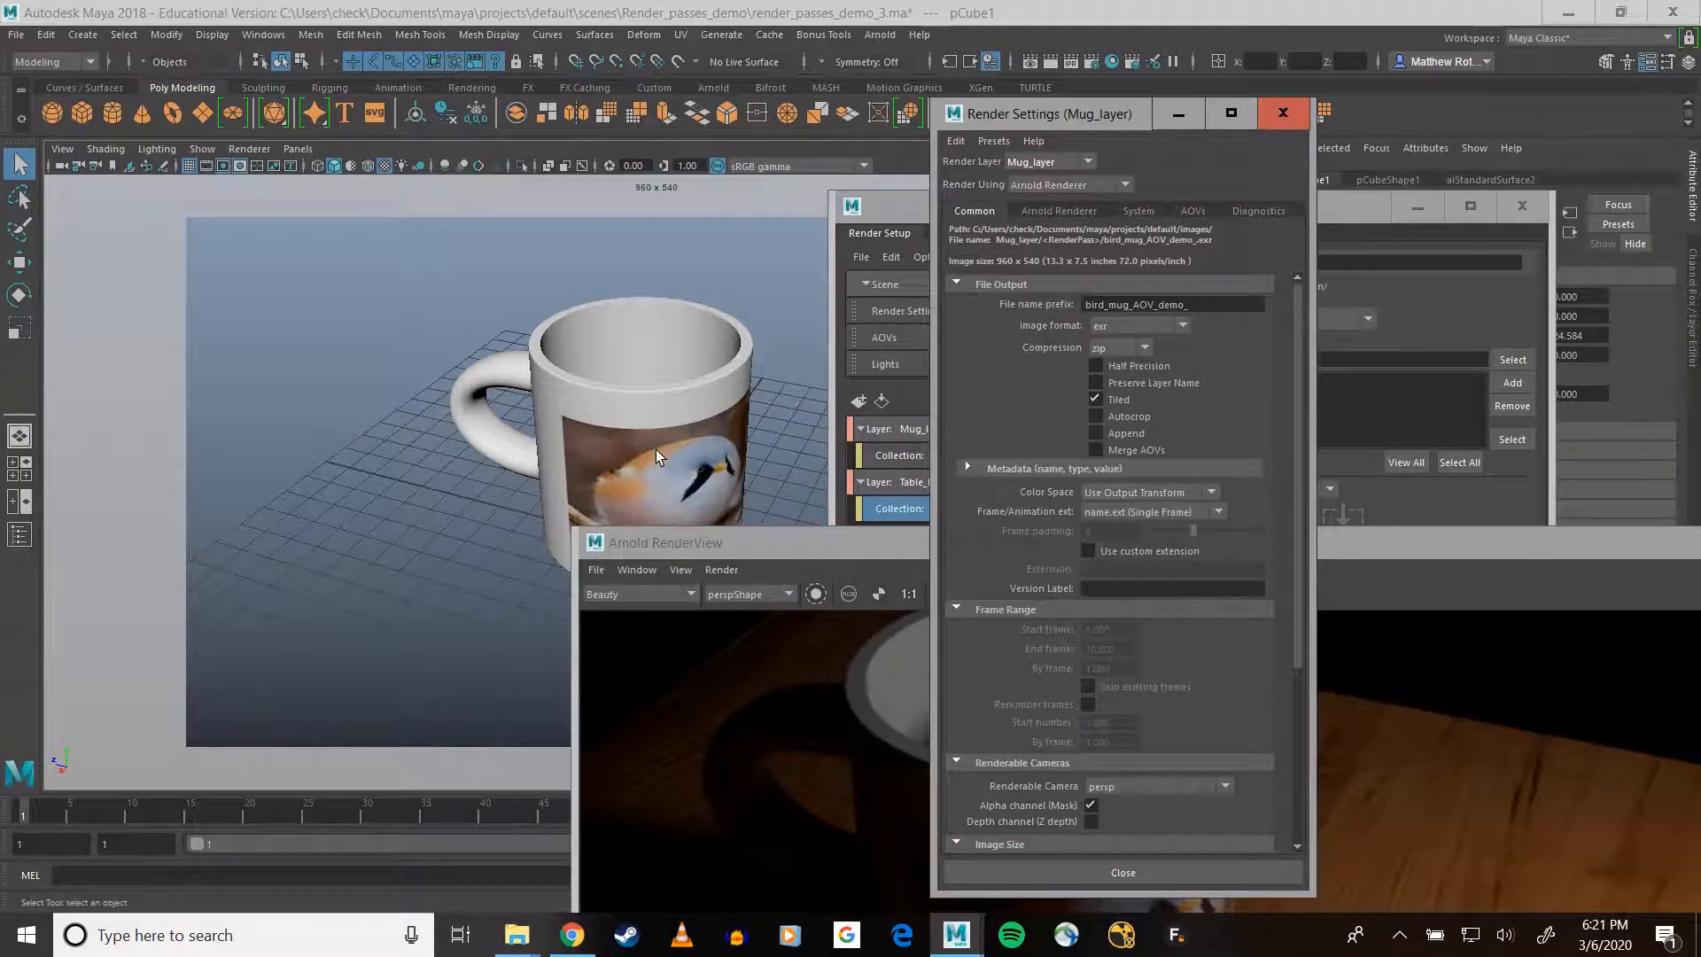
- Render Mug_layer again in the Arnold RenderView and fit the whole frame in view
{"action": "left_click", "coordinate": [734, 542]}
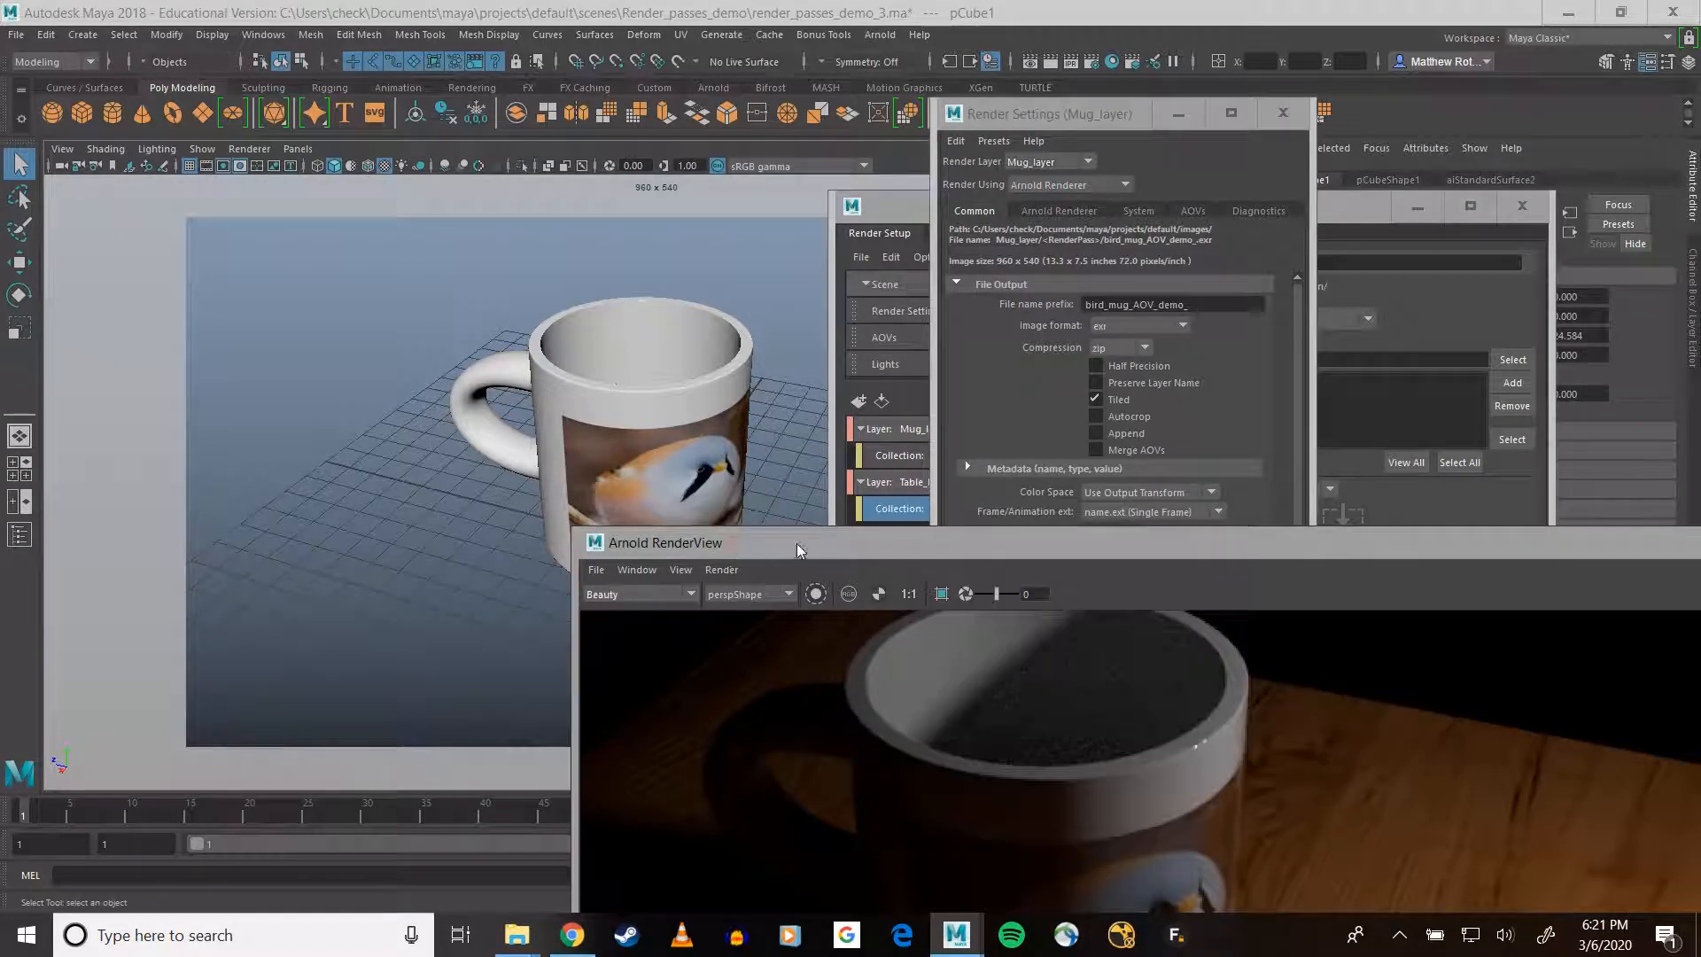
{"action": "left_click_drag", "start_coordinate": [752, 544], "coordinate": [919, 223]}
{"action": "left_click", "coordinate": [889, 249]}
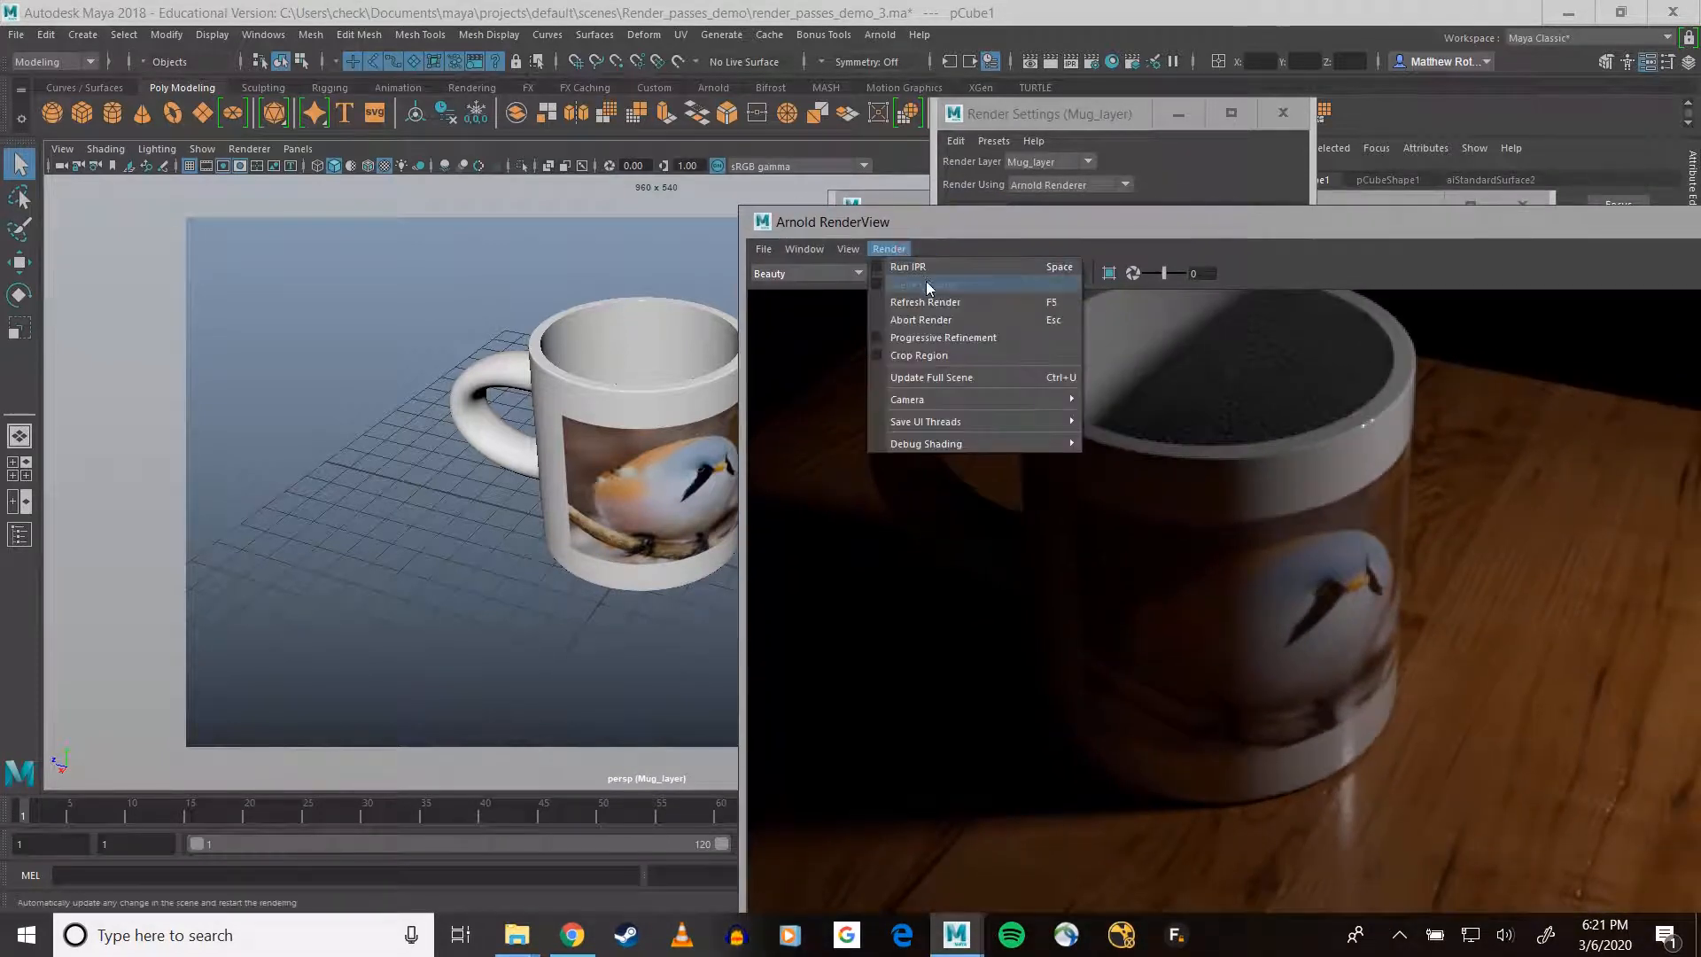
{"action": "left_click", "coordinate": [927, 285]}
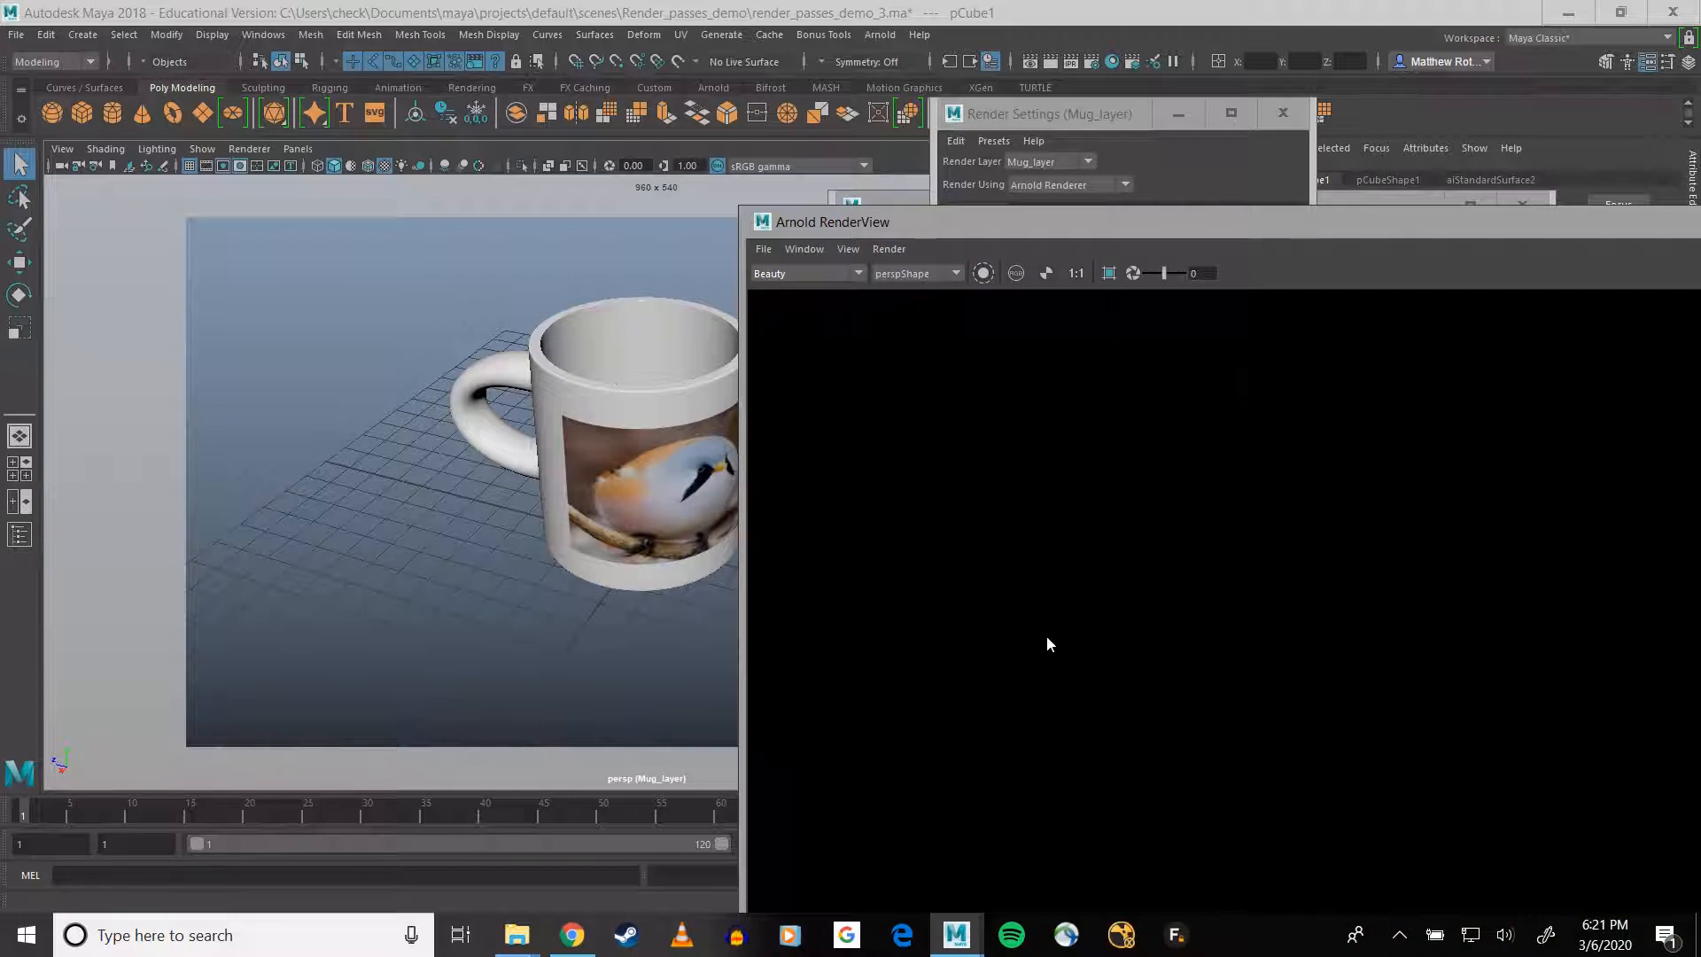
{"action": "scroll", "coordinate": [1276, 502], "scroll_direction": "down", "scroll_amount": 1}
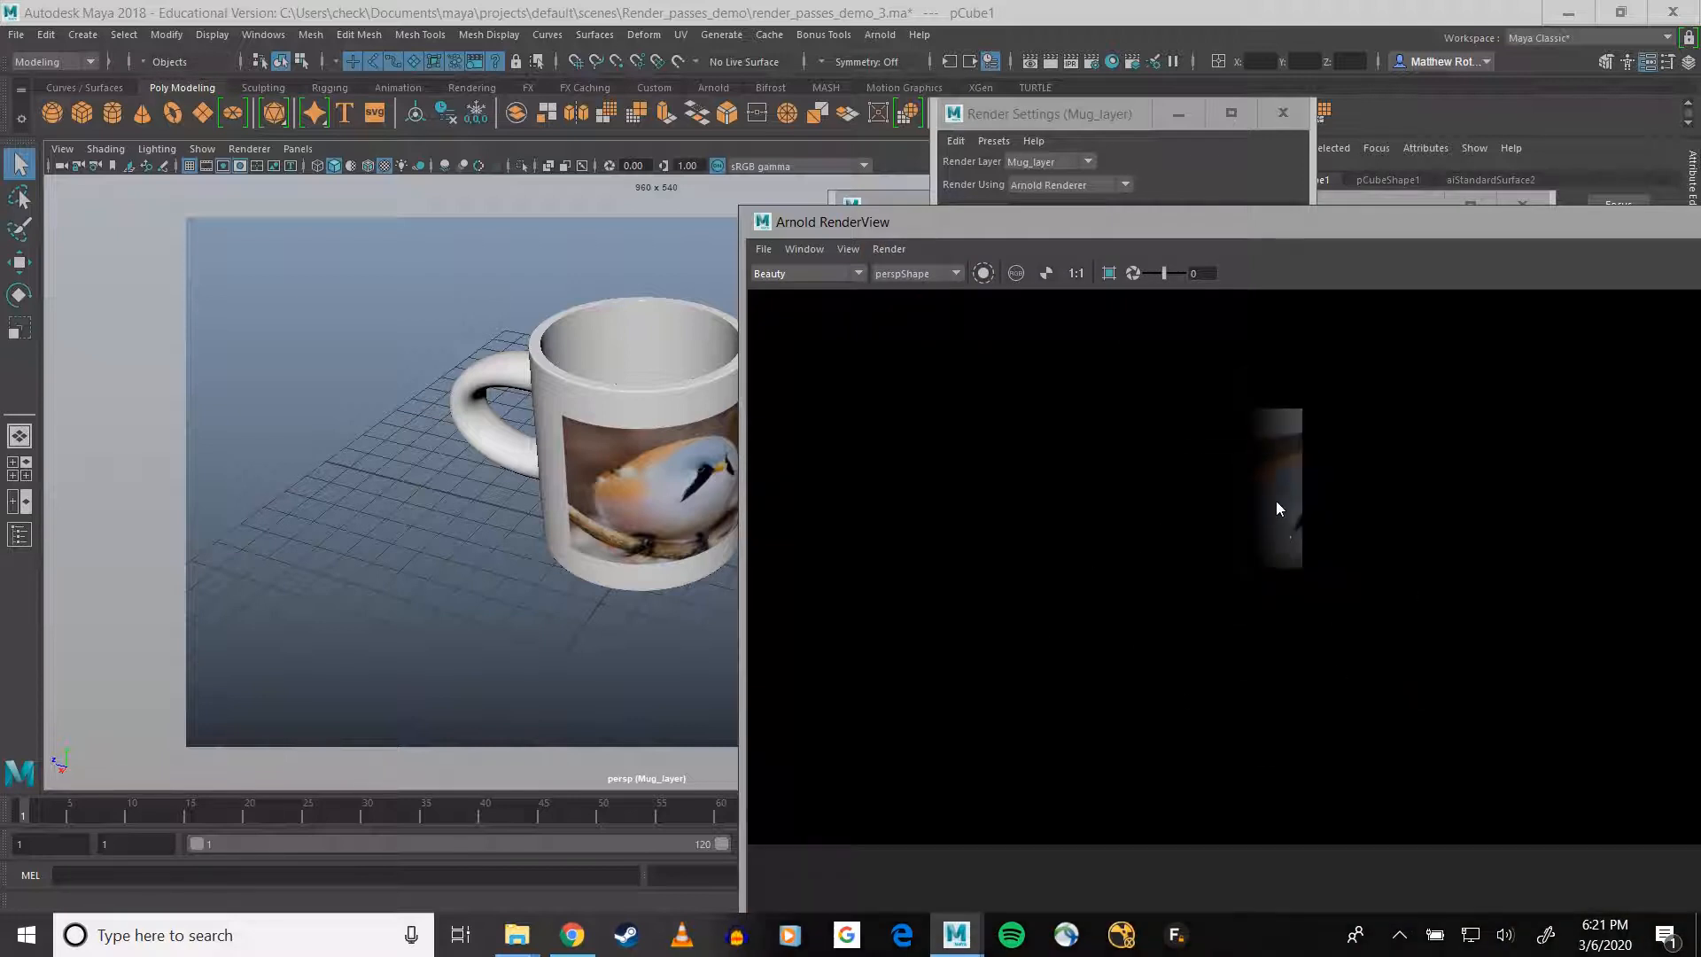
{"action": "middle_click_drag", "start_coordinate": [1260, 530], "coordinate": [1221, 541]}
{"action": "scroll", "coordinate": [1256, 664], "scroll_direction": "down", "scroll_amount": 1}
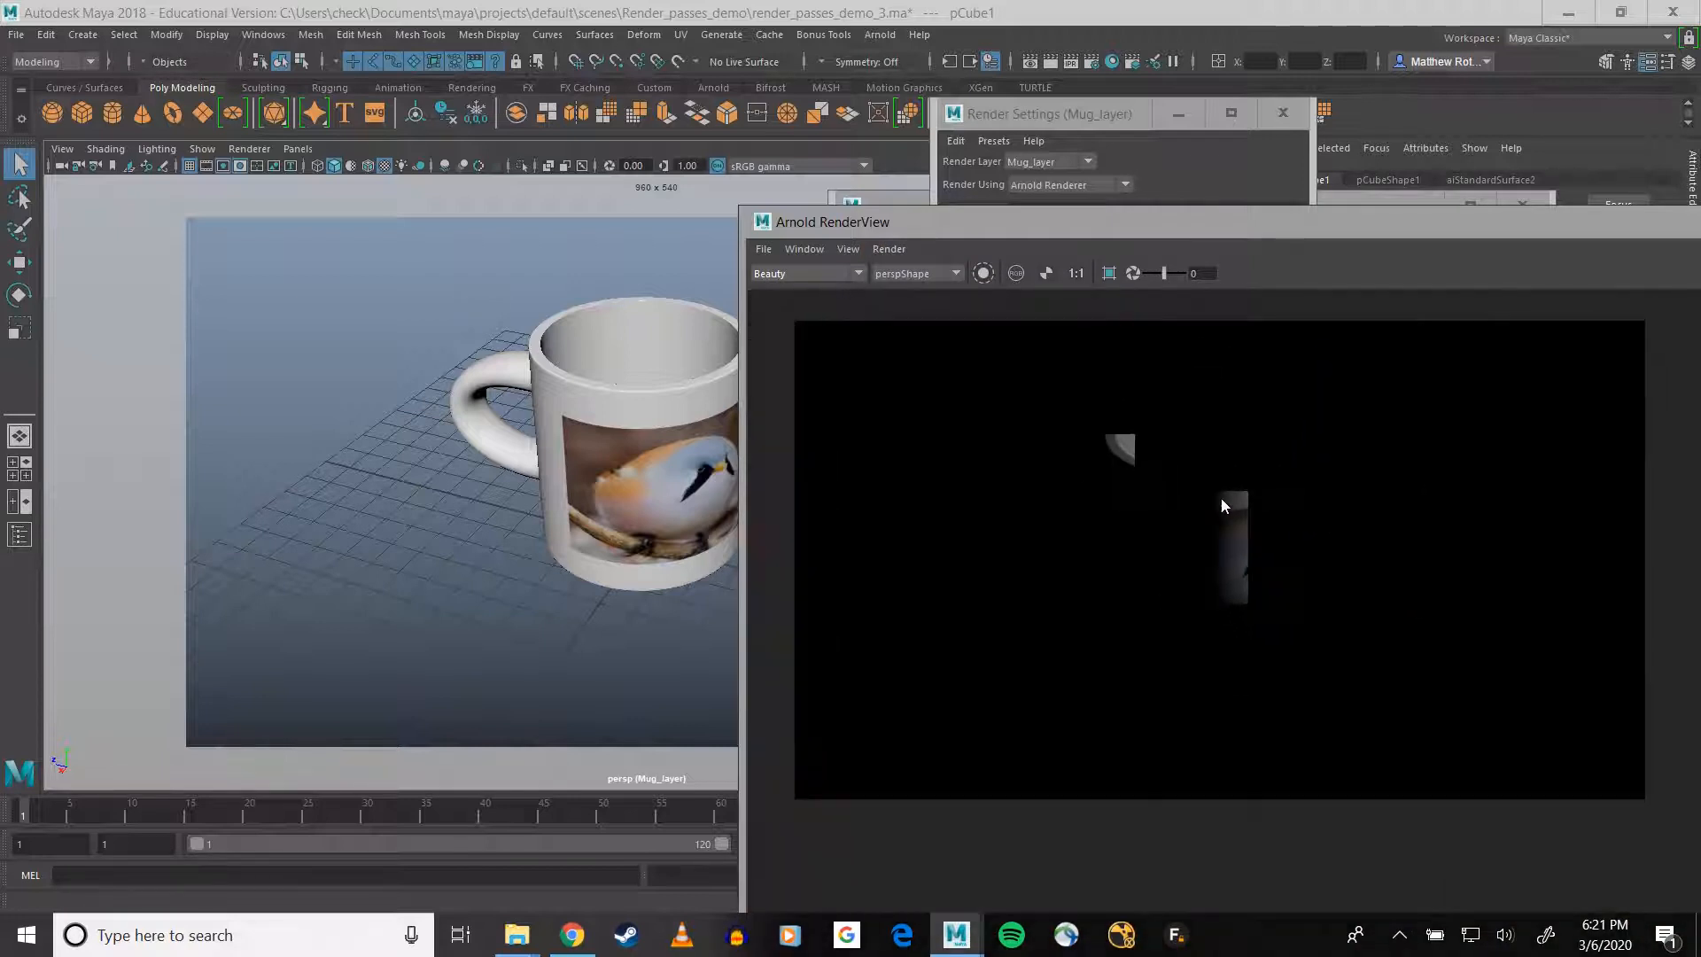
- Restart the Mug_layer render in the Arnold RenderView to check the isolated mug, and abort it before completion
{"action": "left_click", "coordinate": [889, 249]}
{"action": "left_click", "coordinate": [886, 251]}
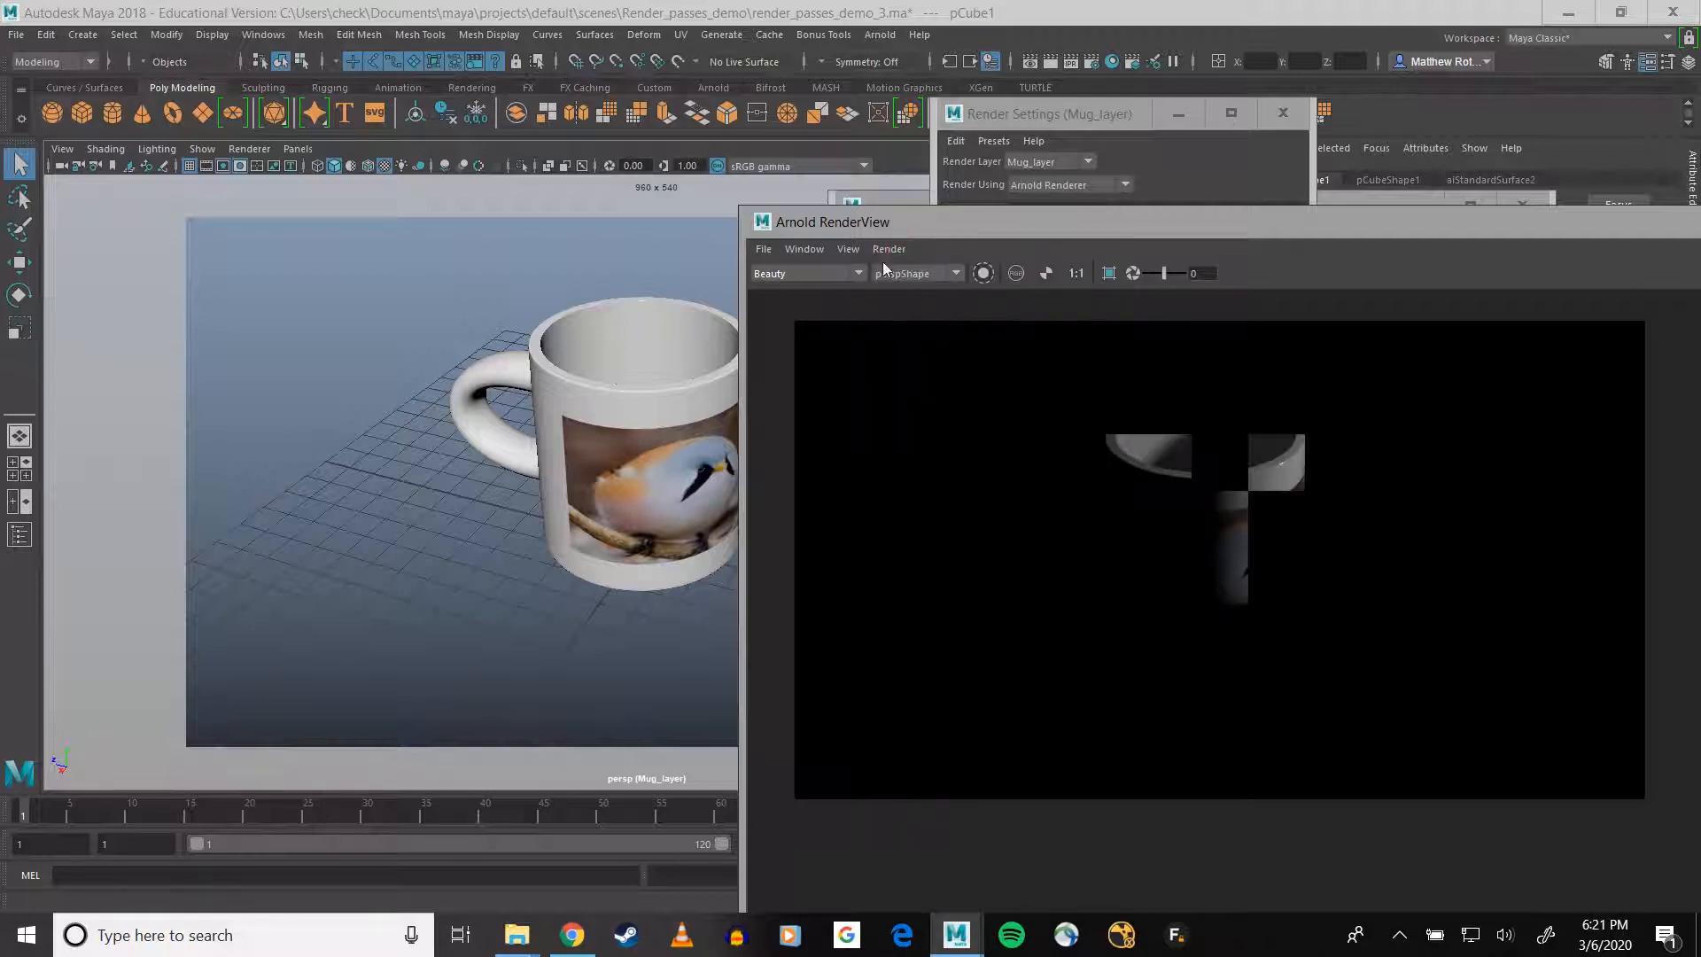
{"action": "left_click", "coordinate": [888, 249]}
{"action": "left_click", "coordinate": [919, 317]}
{"action": "left_click", "coordinate": [888, 249]}
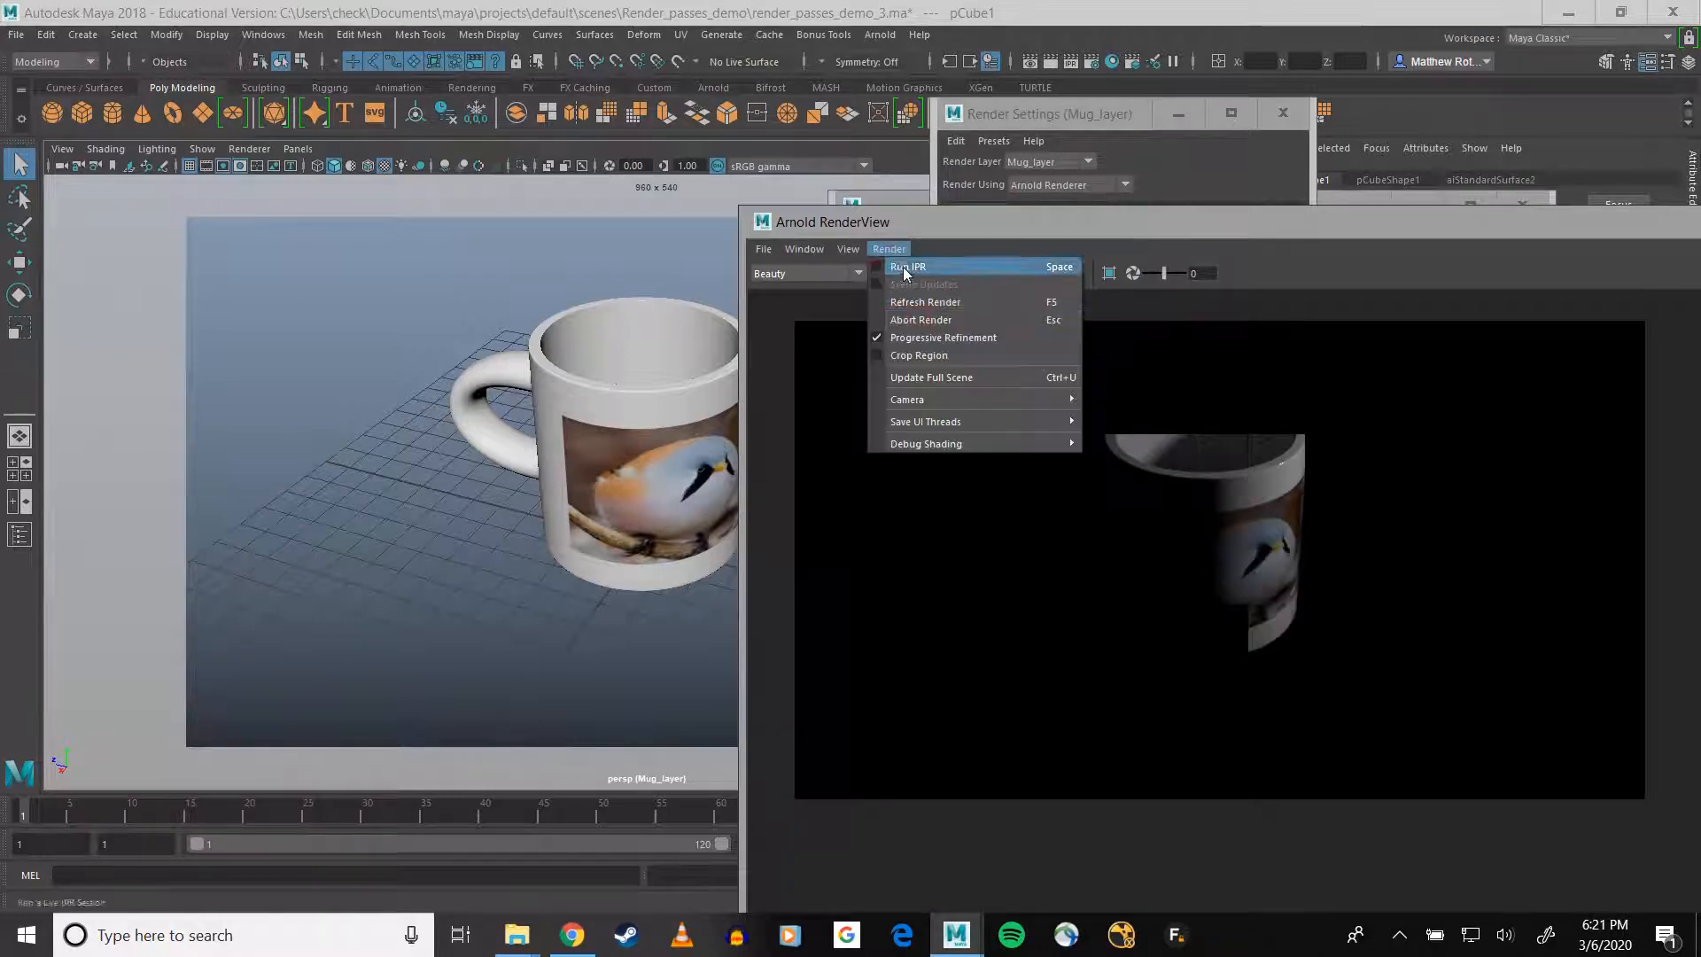
{"action": "left_click", "coordinate": [899, 304]}
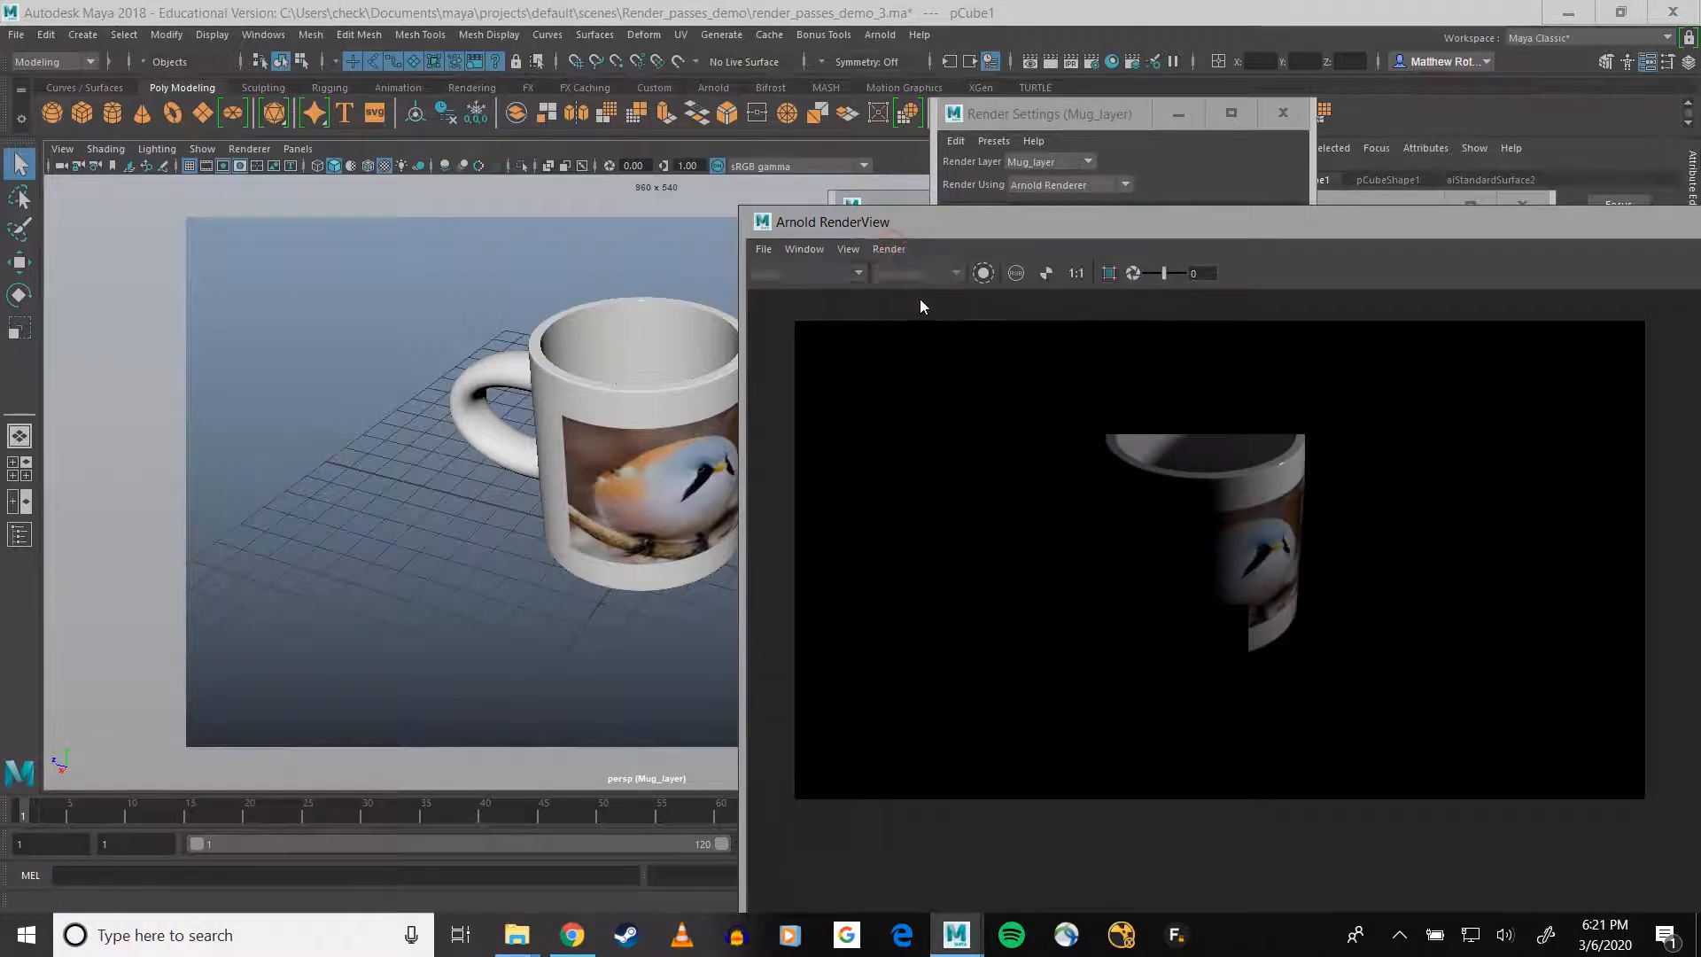
{"action": "left_click", "coordinate": [889, 249]}
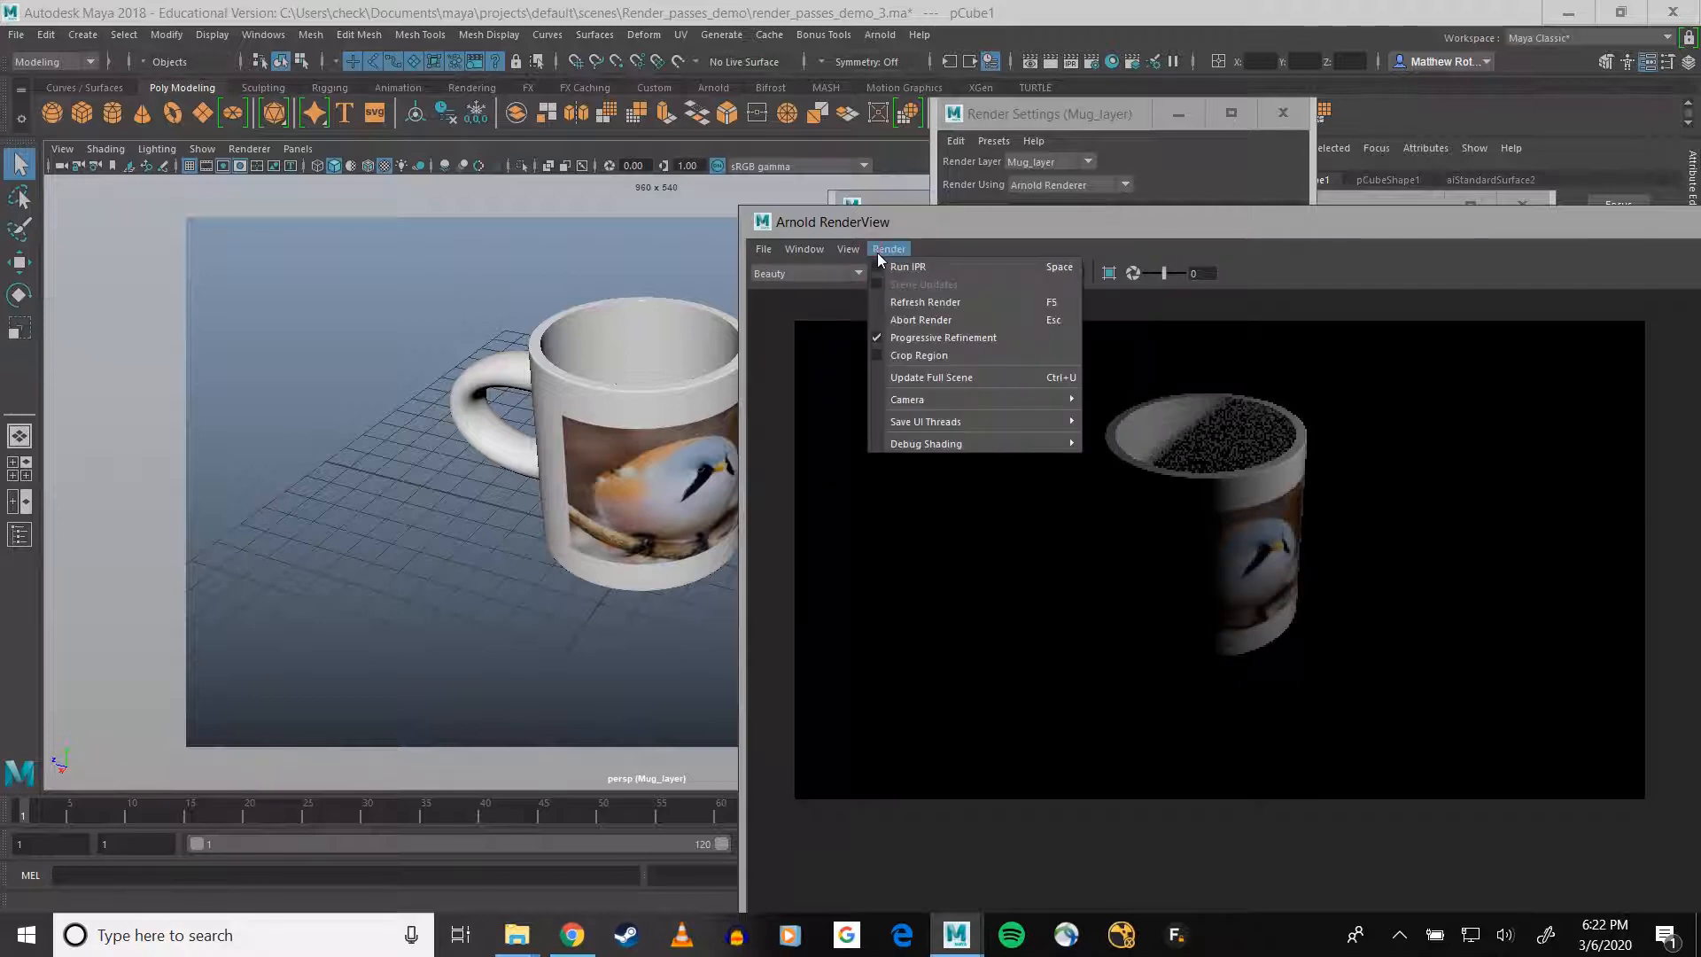
{"action": "left_click", "coordinate": [917, 323]}
- Switch the Render Settings' render layer from the mug's layer to Table_layer
{"action": "left_click", "coordinate": [1007, 149]}
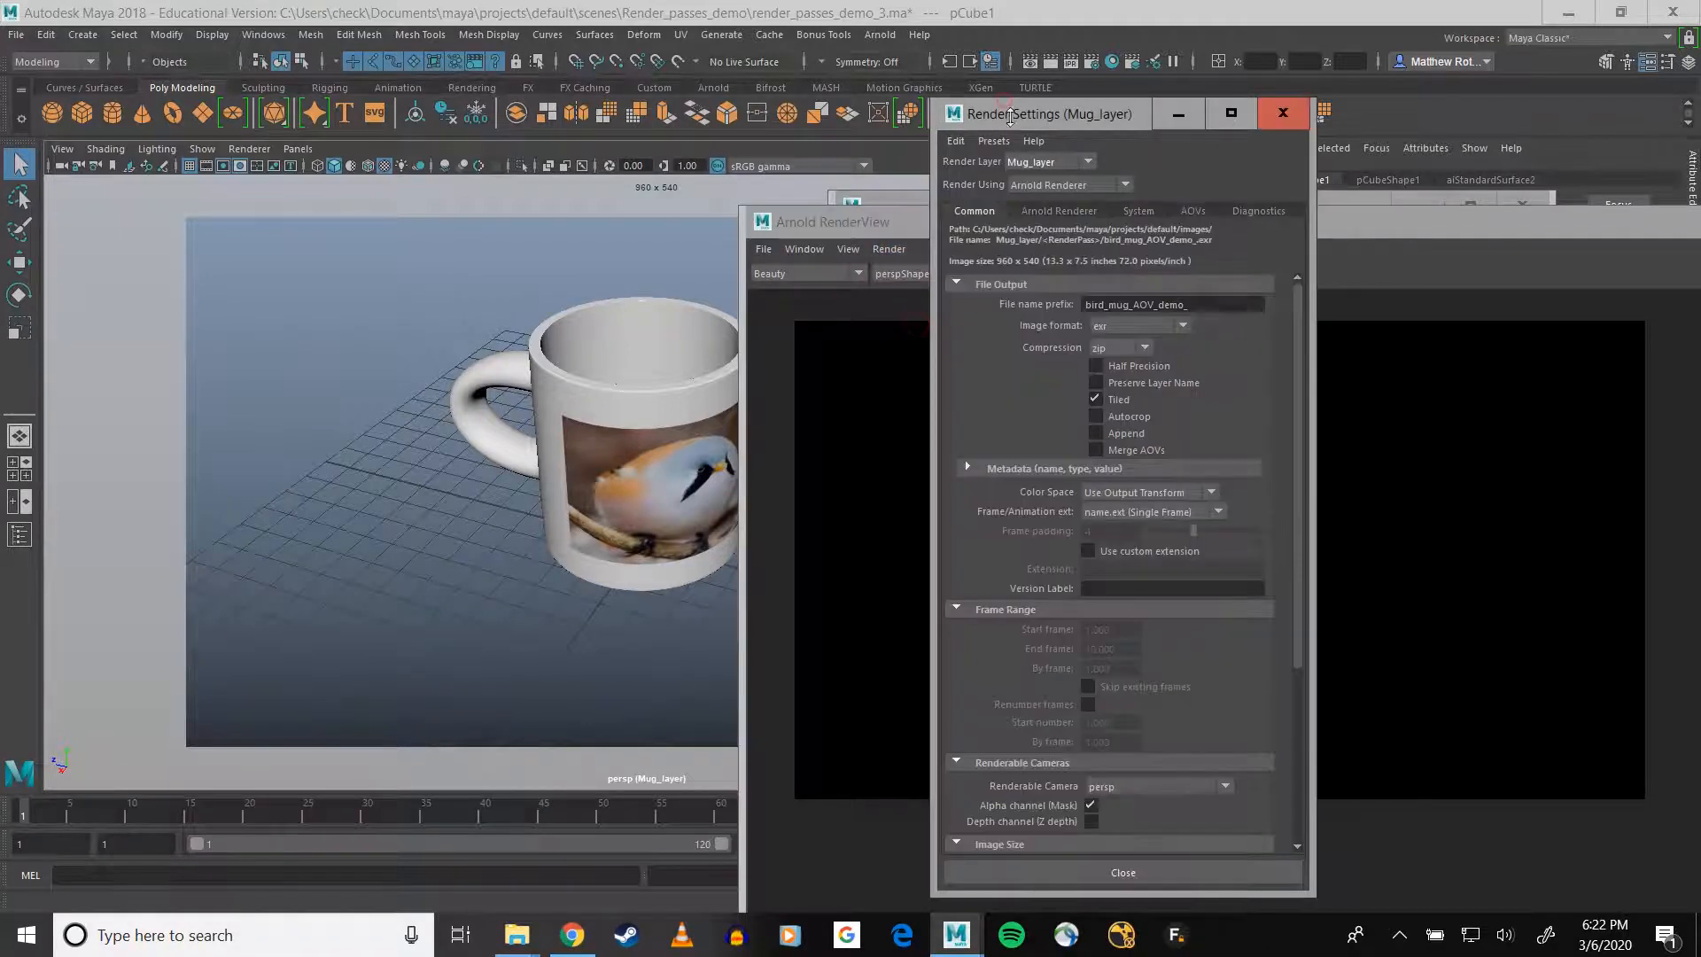
{"action": "left_click", "coordinate": [1054, 162]}
{"action": "left_click", "coordinate": [1041, 181]}
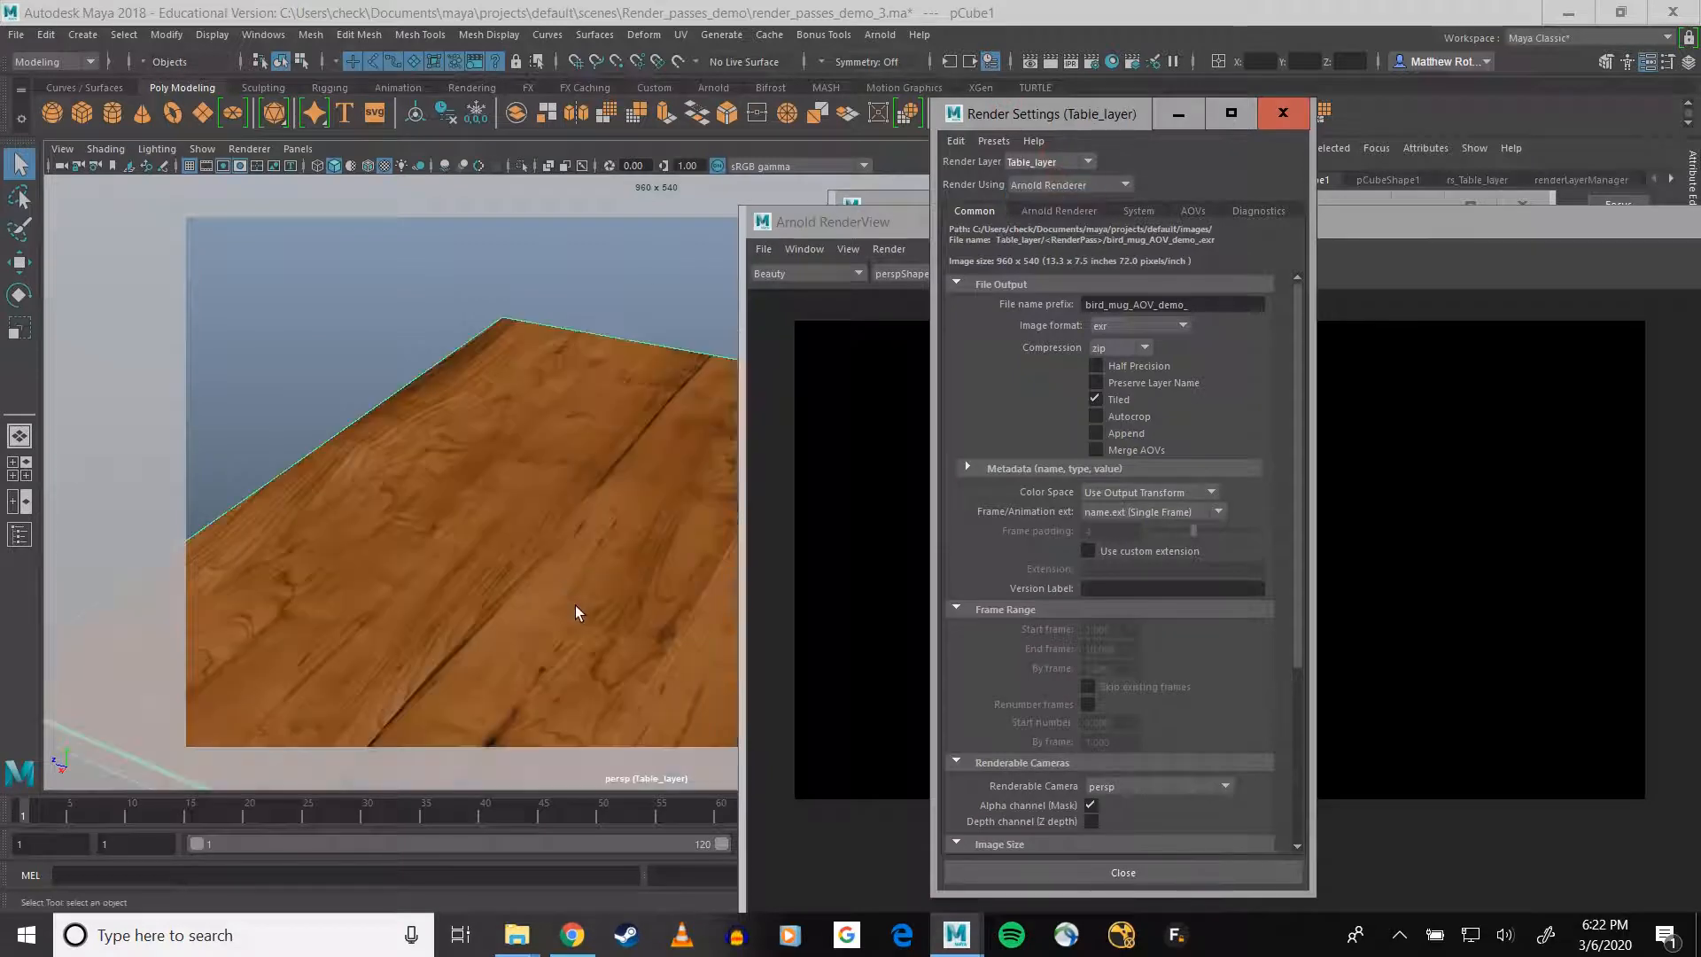
- Bring the Arnold RenderView forward, refresh the render for Table_layer and stop it once the table can be judged
{"action": "left_click", "coordinate": [854, 206]}
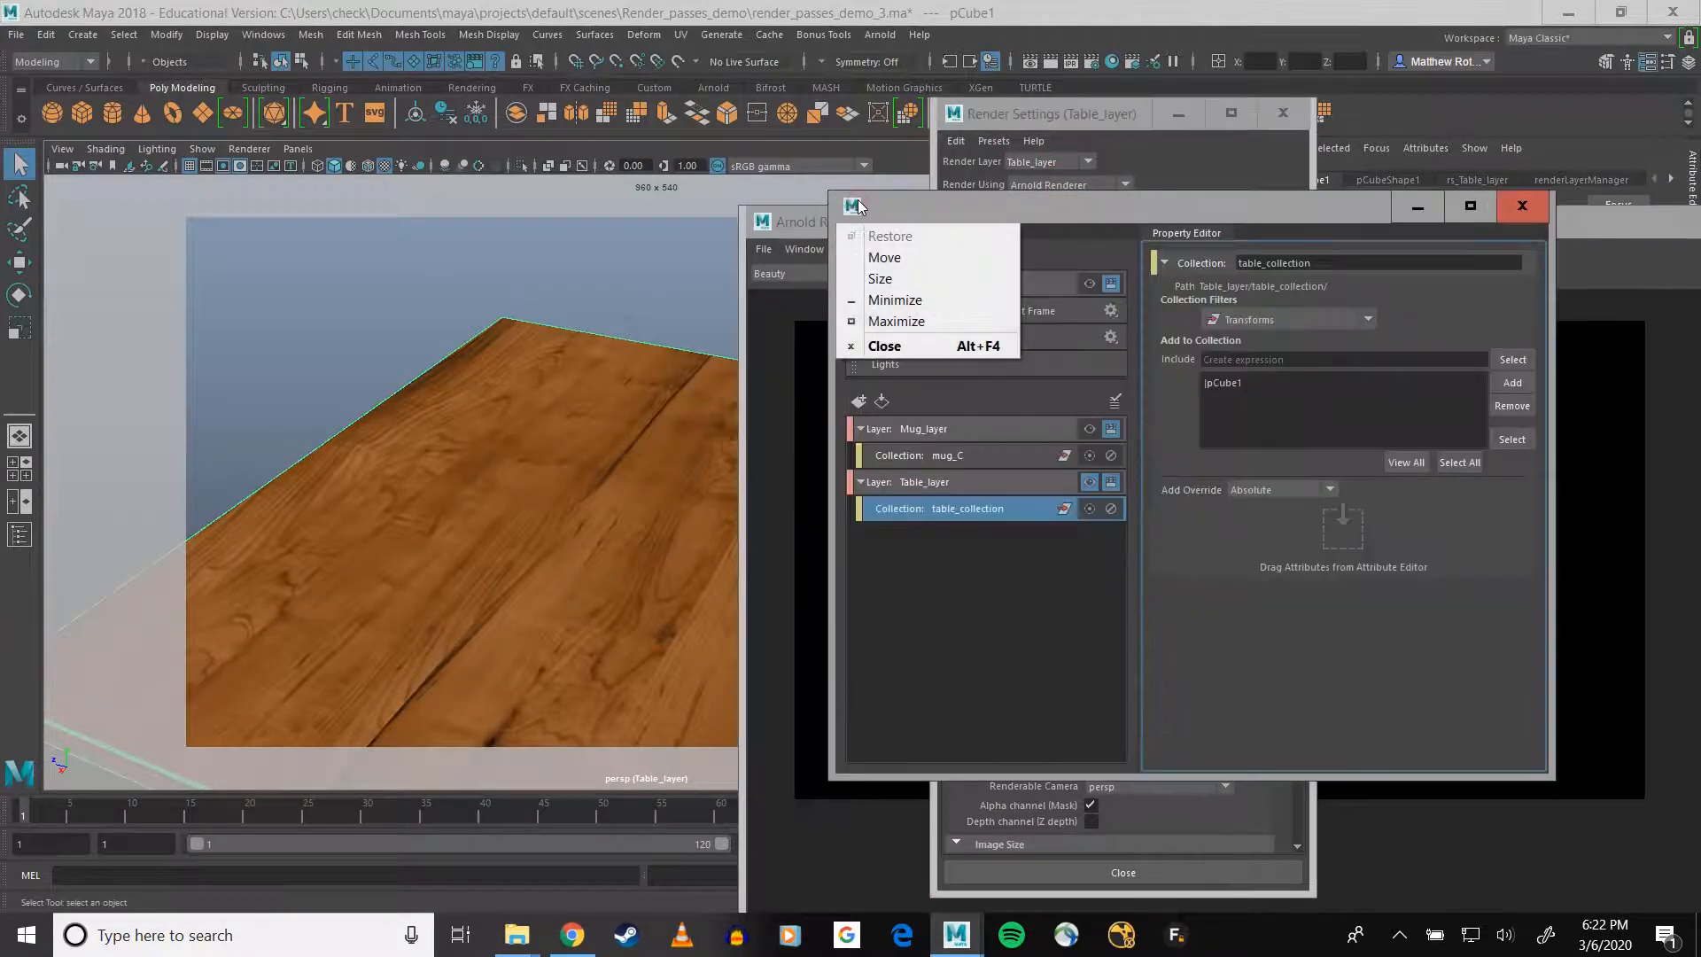
{"action": "left_click", "coordinate": [929, 203]}
{"action": "left_click", "coordinate": [764, 222]}
{"action": "left_click", "coordinate": [896, 231]}
{"action": "left_click", "coordinate": [890, 249]}
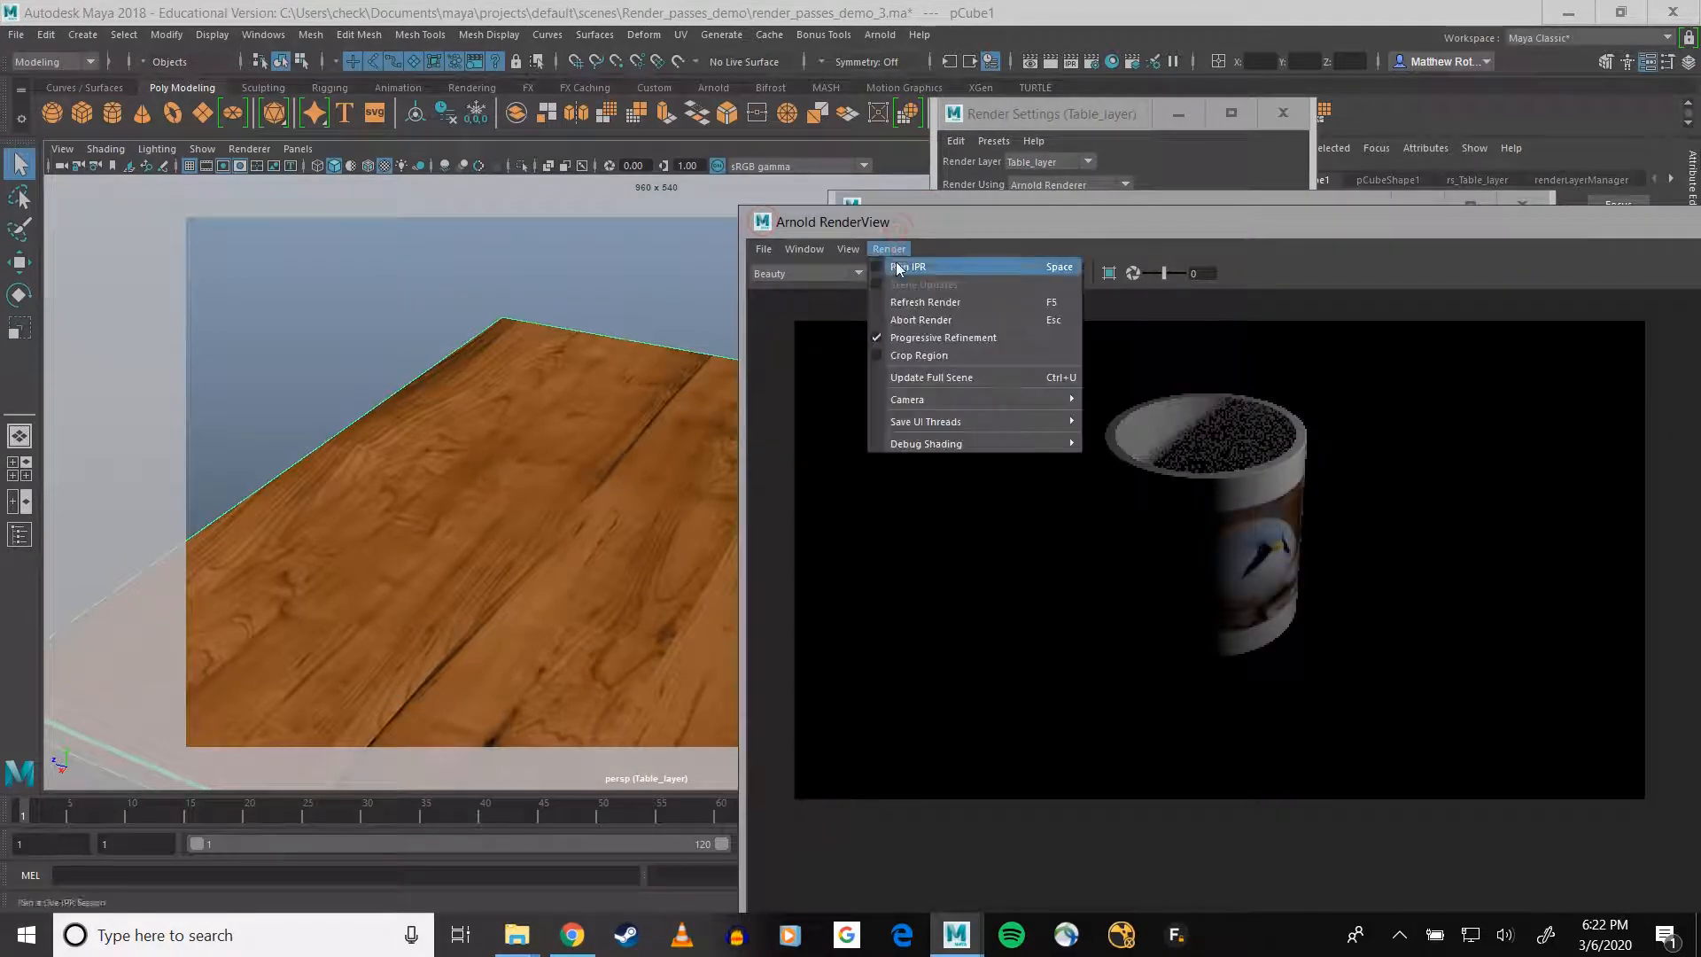
{"action": "left_click", "coordinate": [913, 301]}
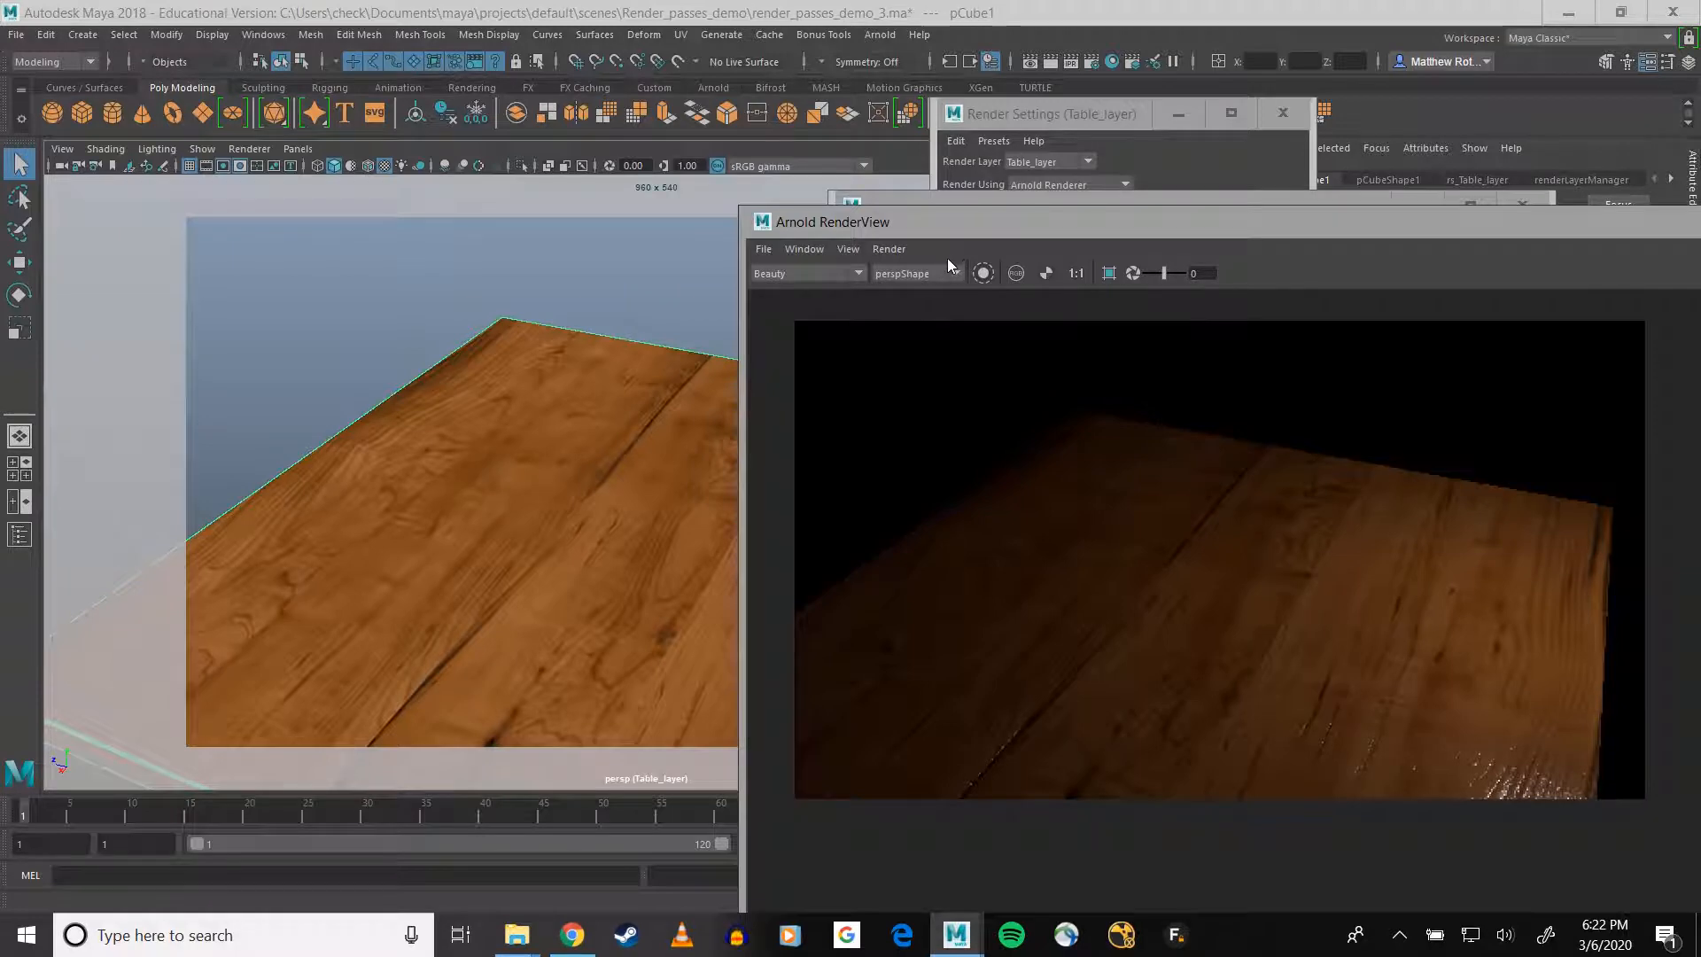
{"action": "left_click", "coordinate": [848, 249]}
{"action": "left_click", "coordinate": [925, 318]}
- Show the duplicates group in the Outliner and hide the original pCube1 and mug_demo:pCylinder2
{"action": "left_click", "coordinate": [19, 535]}
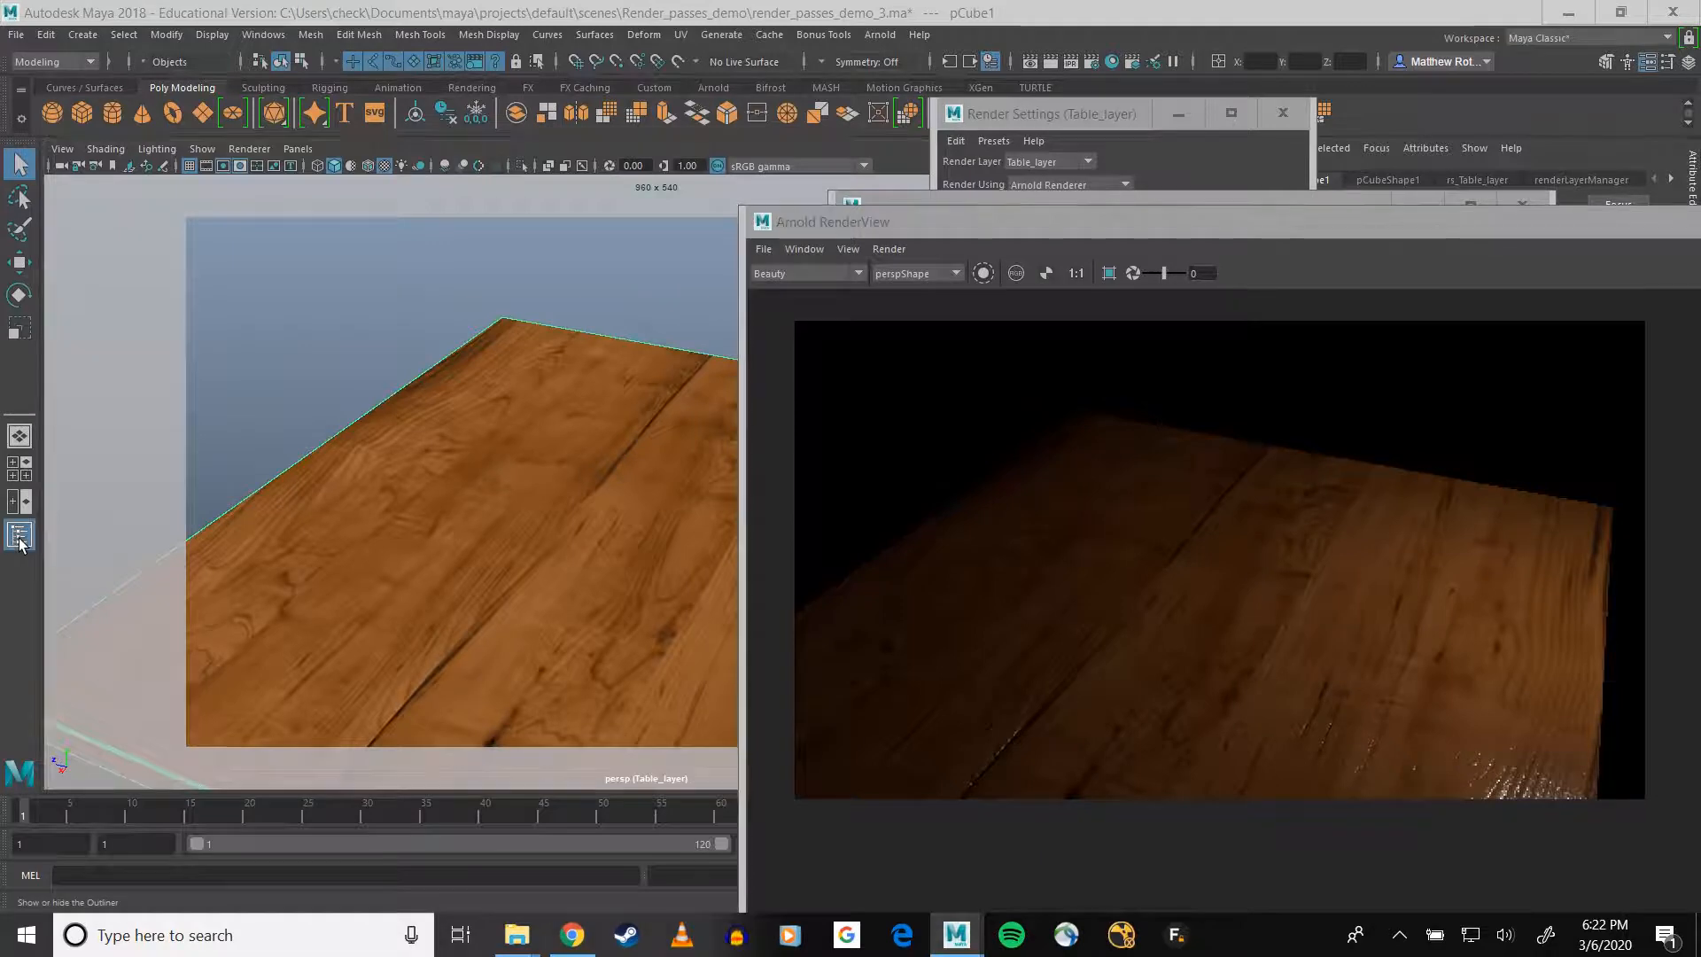
{"action": "left_click", "coordinate": [1046, 333]}
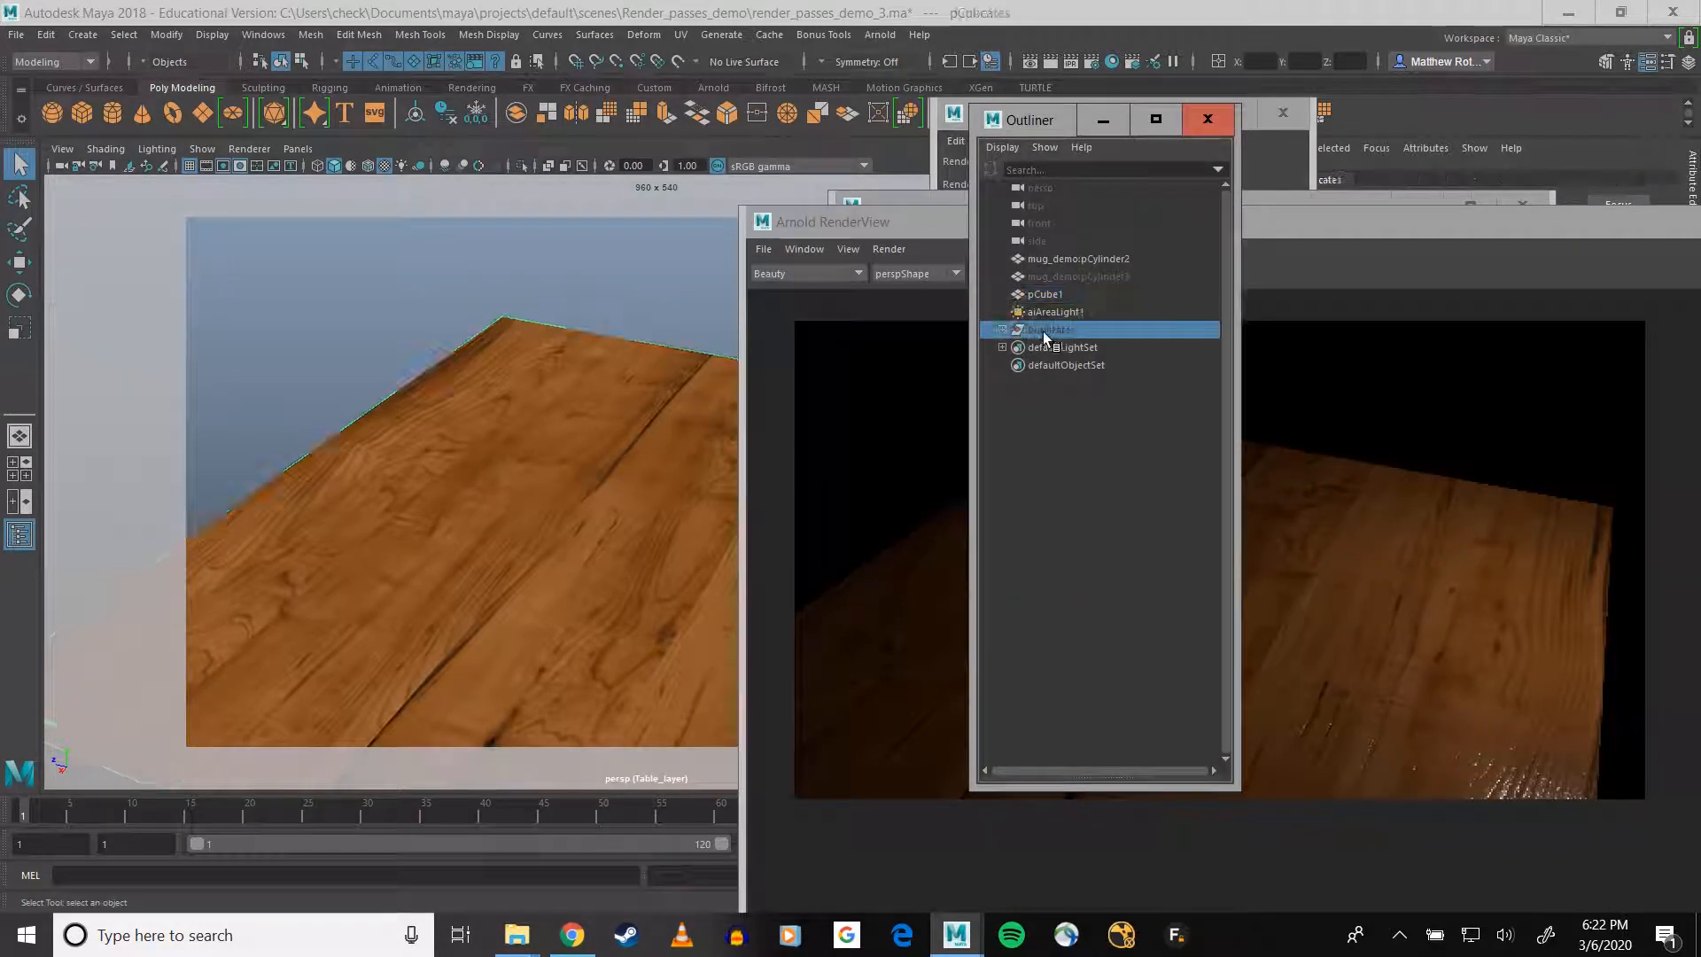
{"action": "key", "text": "h"}
{"action": "left_click", "coordinate": [1041, 297]}
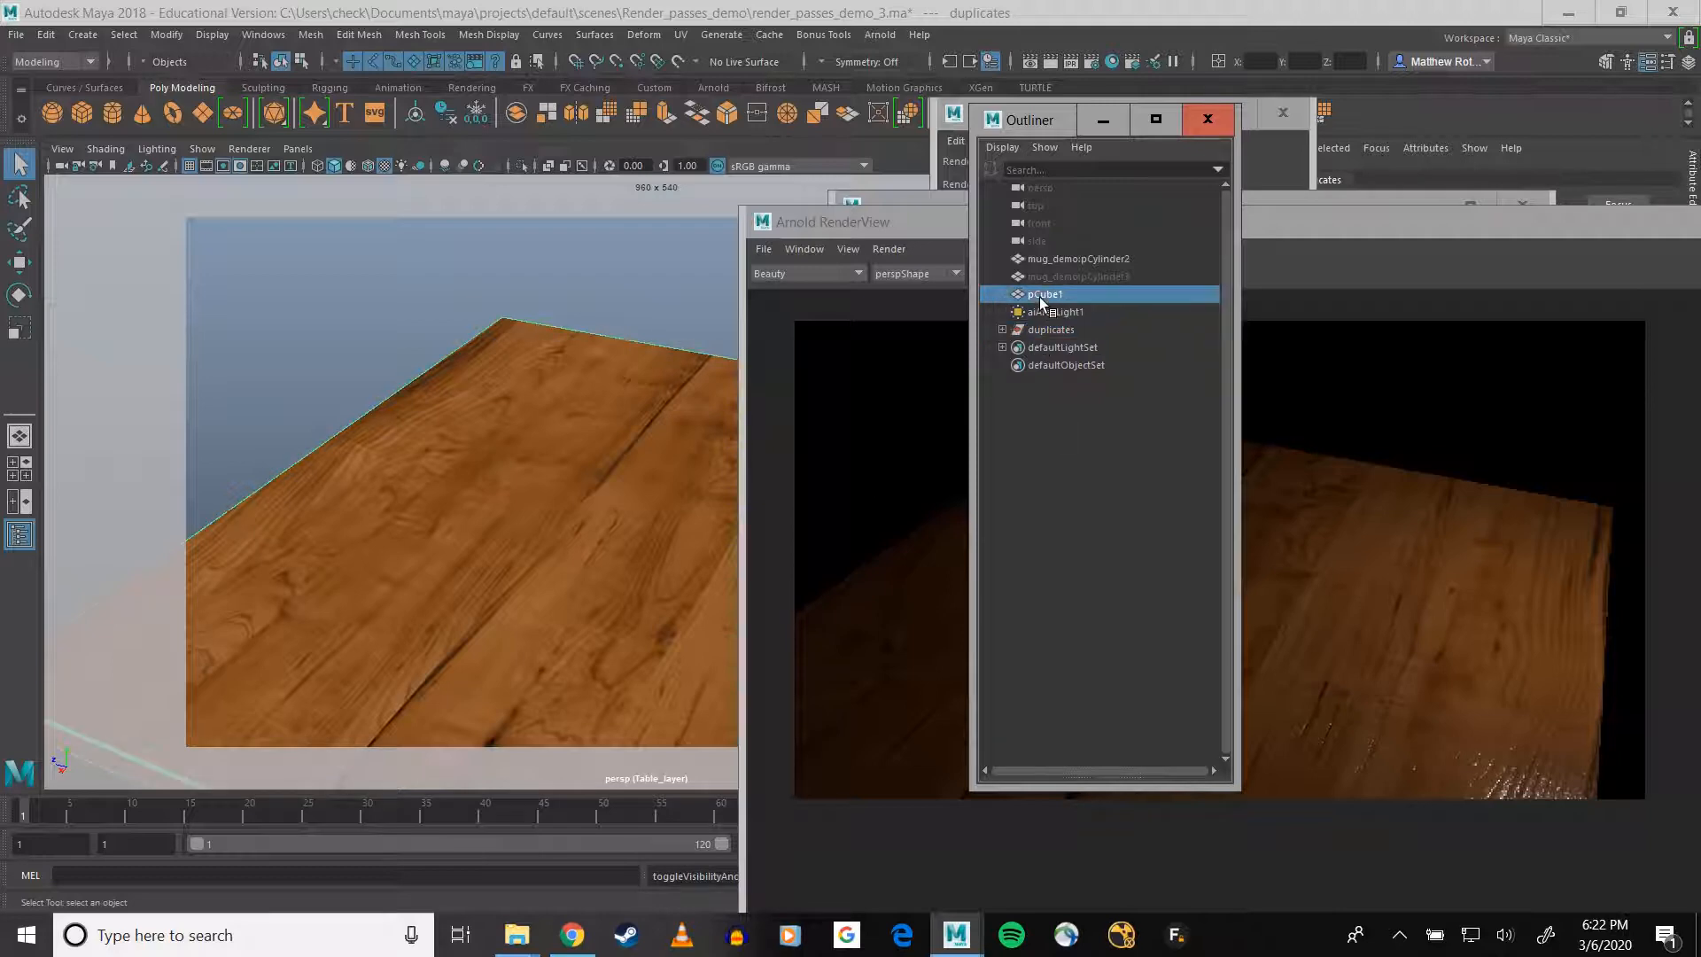
{"action": "left_click", "coordinate": [1074, 260], "text": "ctrl"}
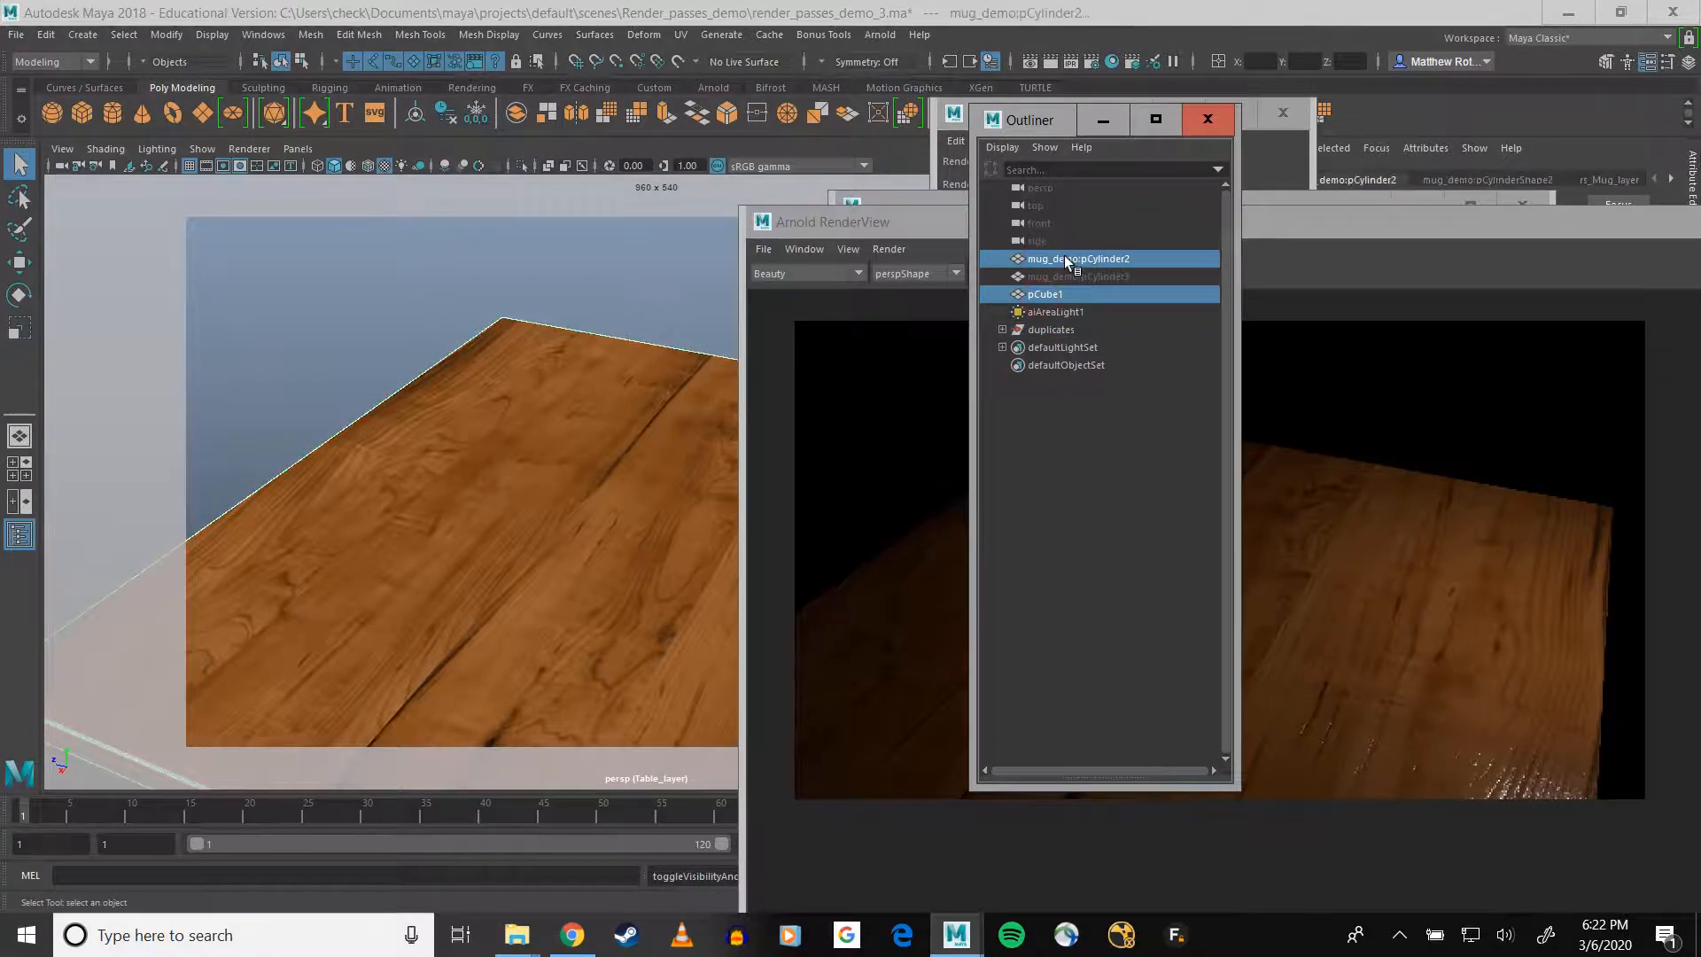
{"action": "key", "text": "h"}
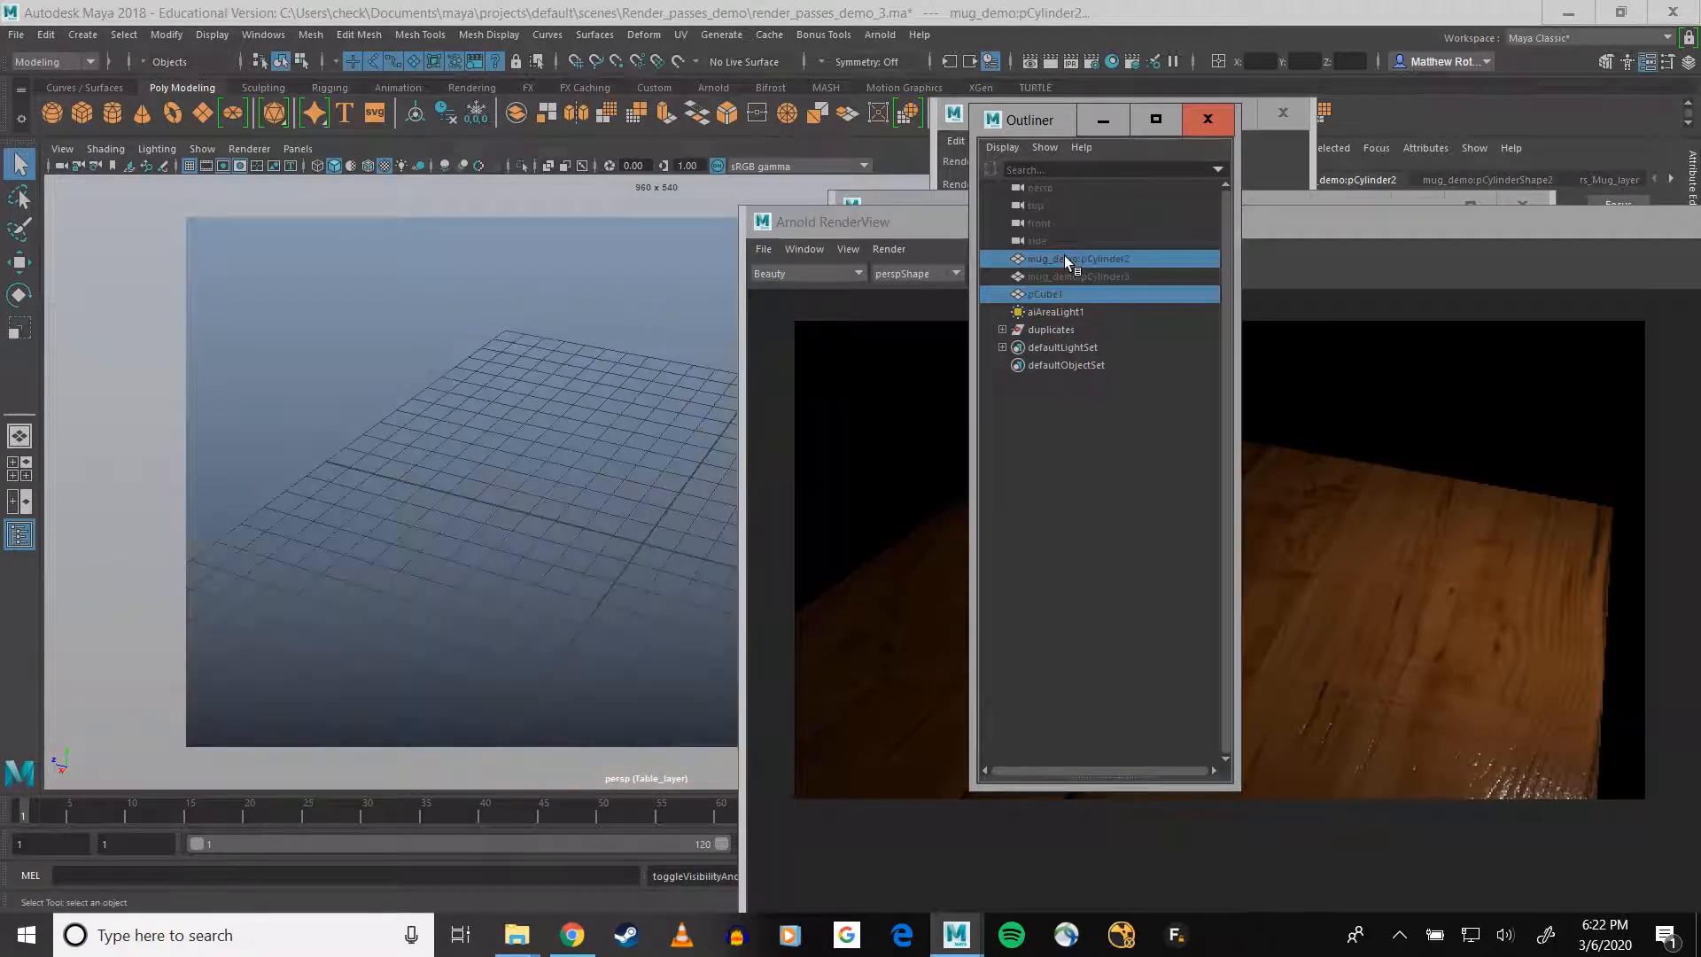
- Expand the duplicates group in the Outliner and check which objects it contains
{"action": "left_click", "coordinate": [1003, 330]}
{"action": "left_click", "coordinate": [1044, 348]}
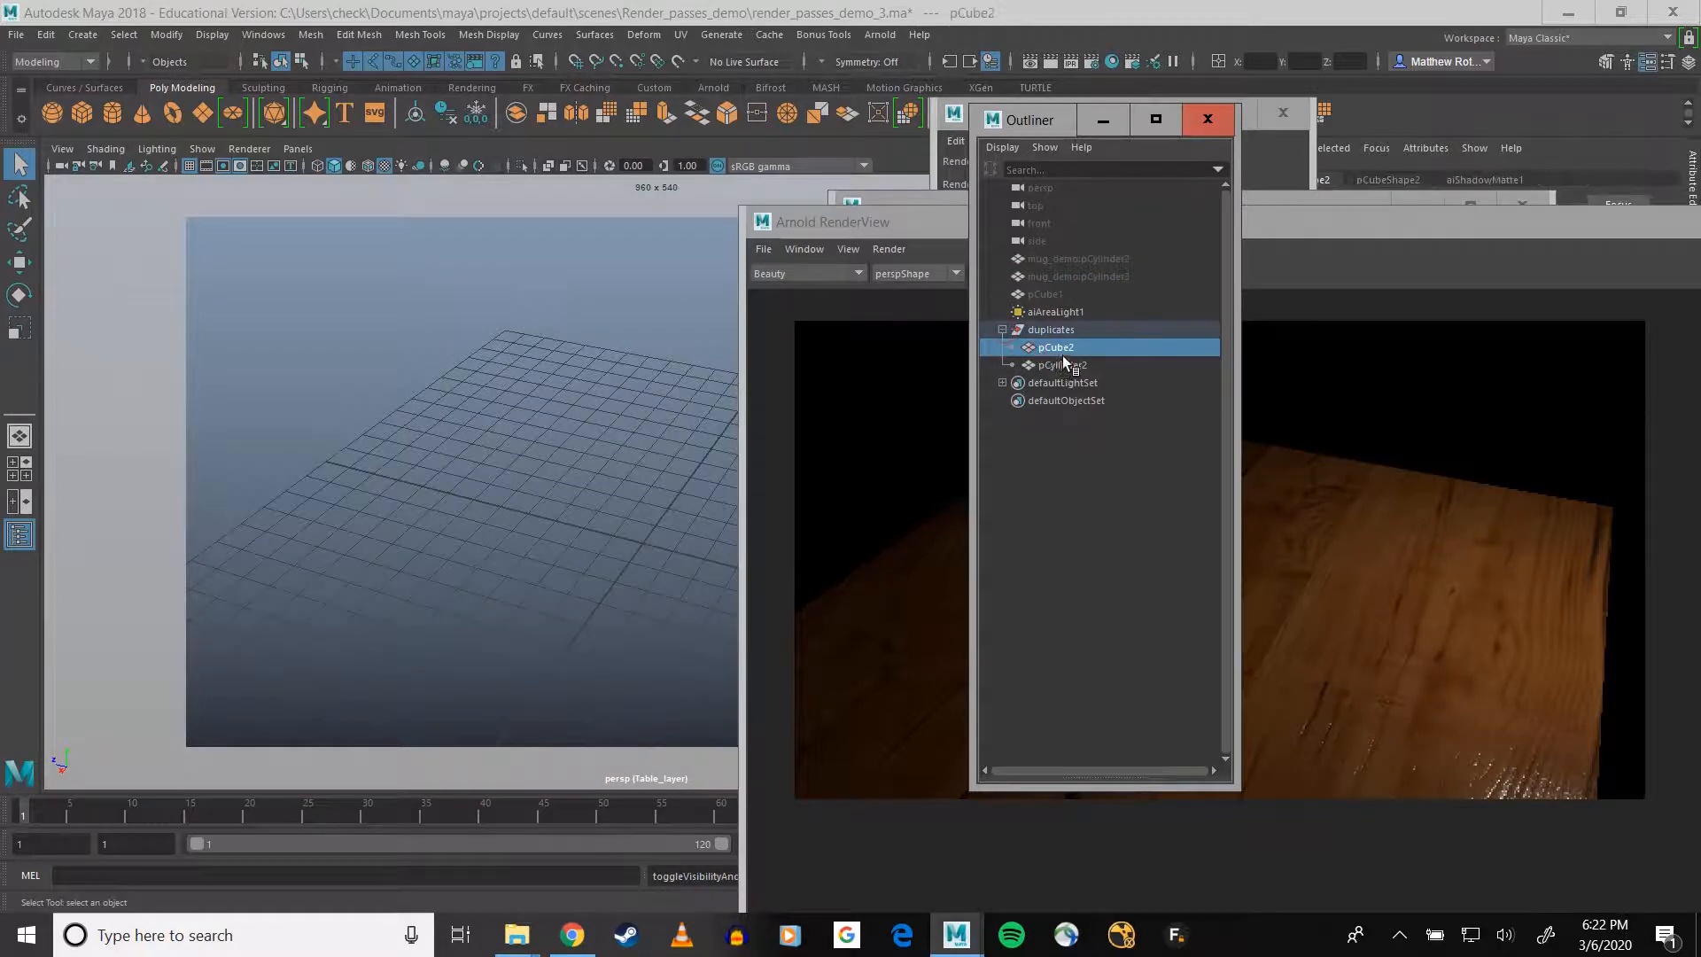
{"action": "key", "text": "Up"}
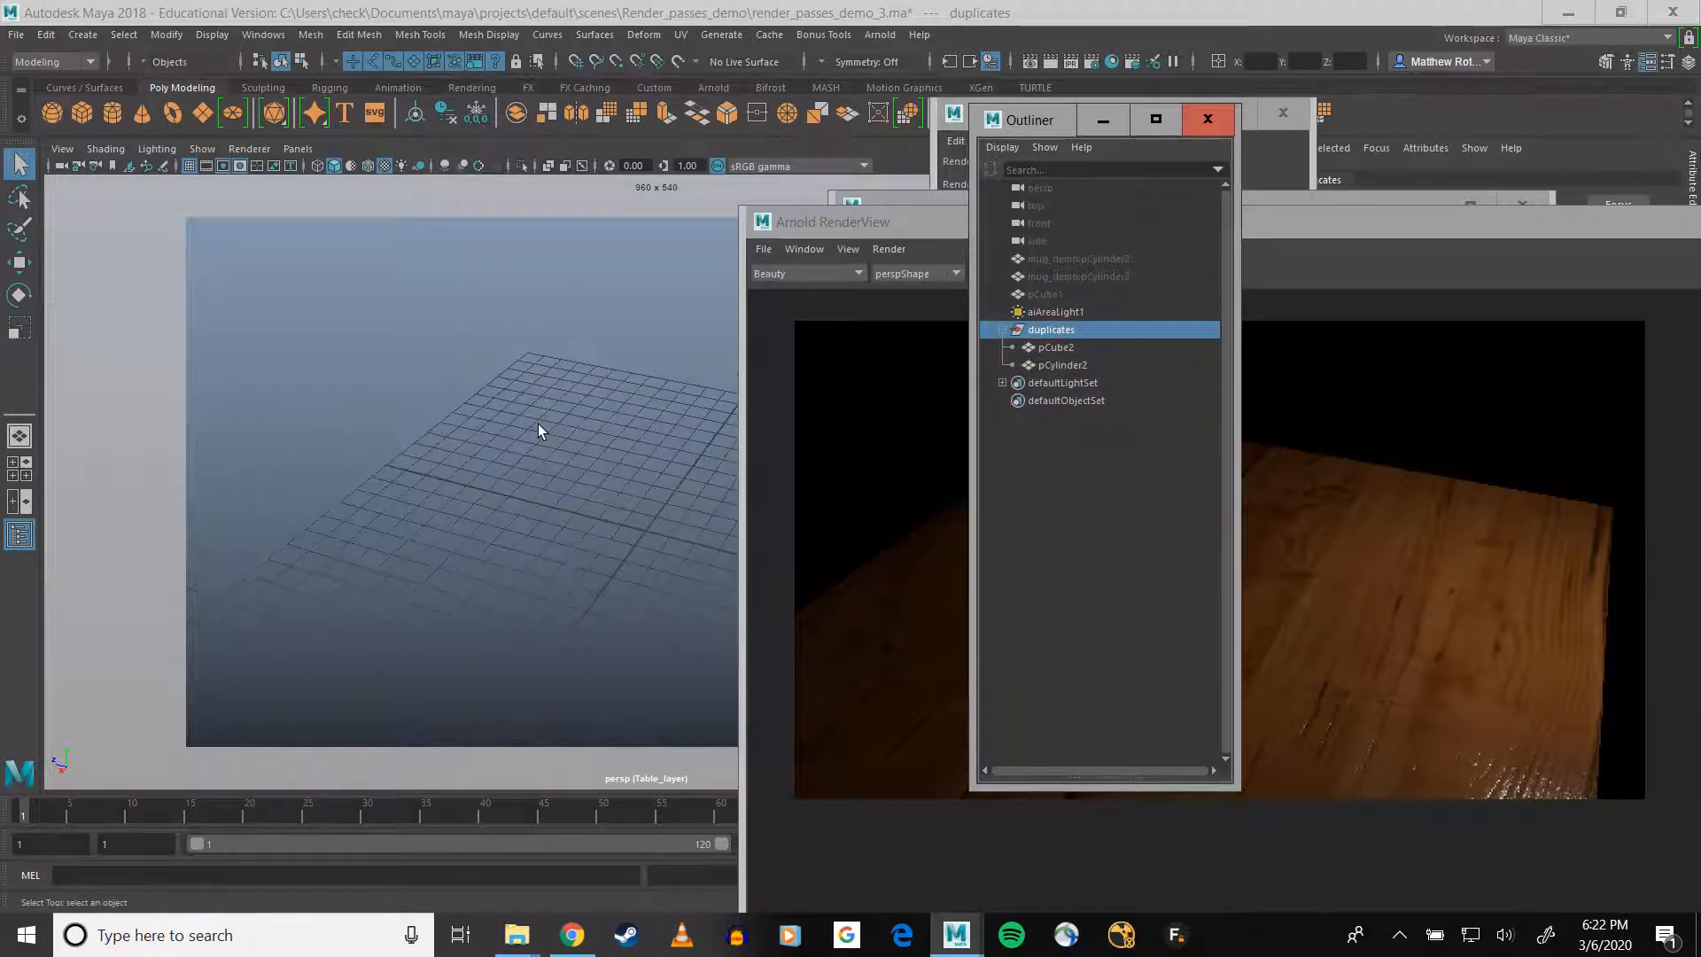
{"action": "left_click", "coordinate": [584, 429]}
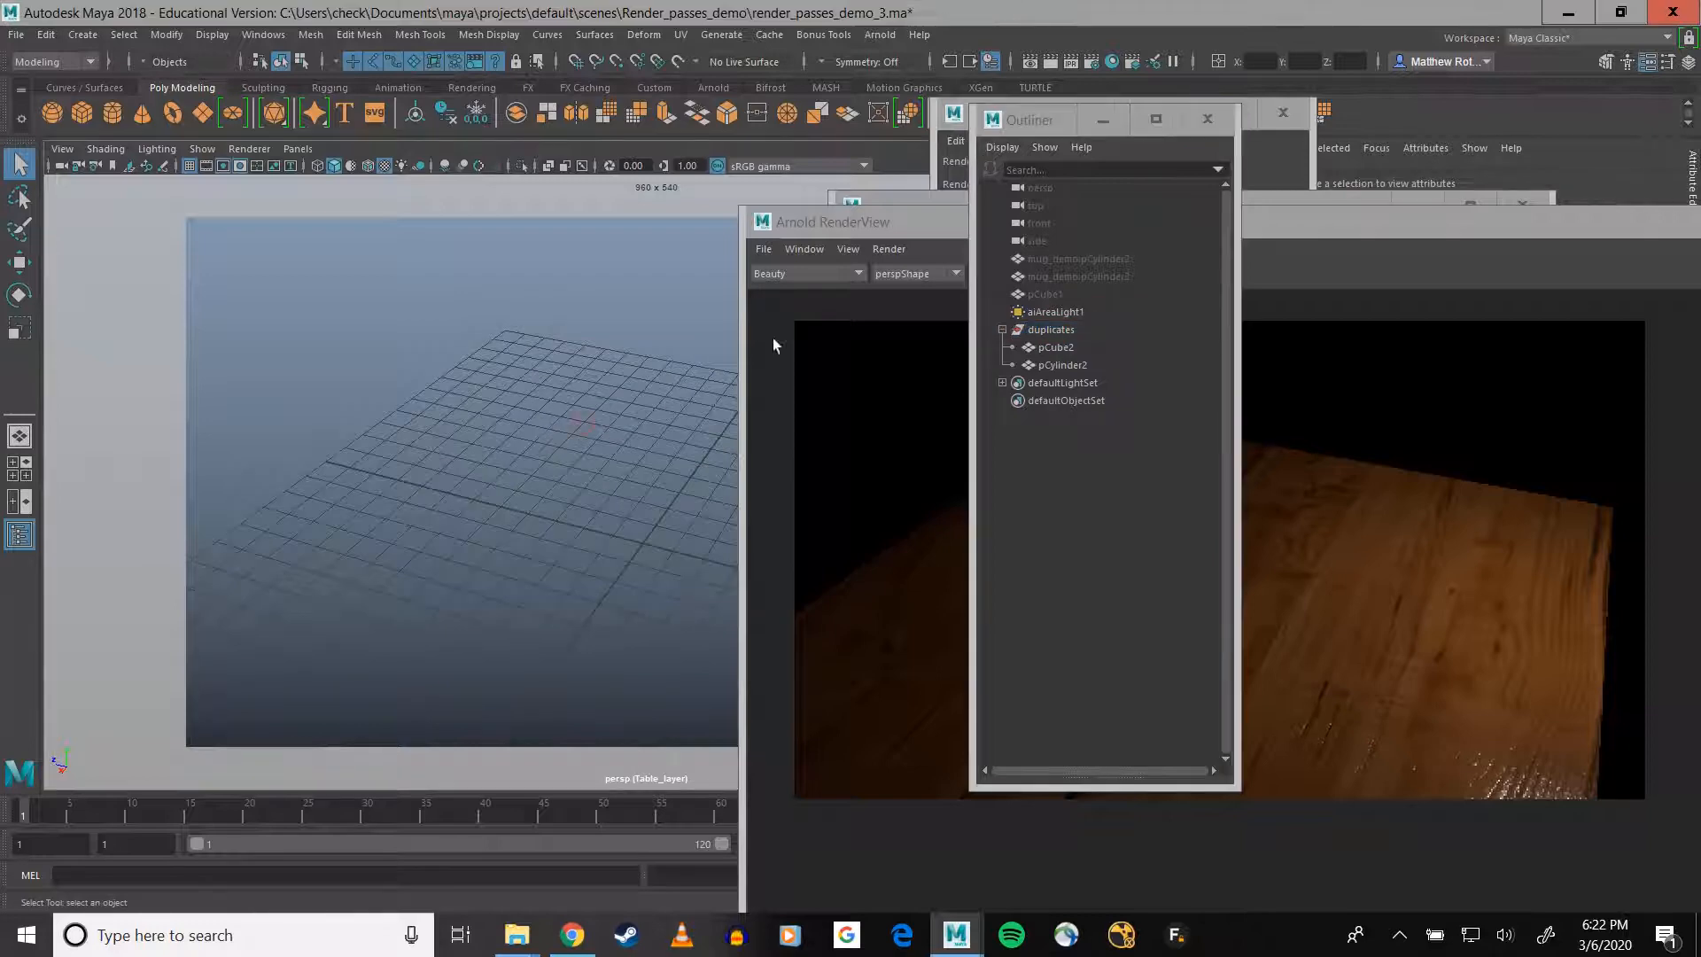
- Move the Arnold RenderView out of the way, switch the Render Settings' render layer to masterLayer and bring Render Setup forward
{"action": "left_click", "coordinate": [895, 222]}
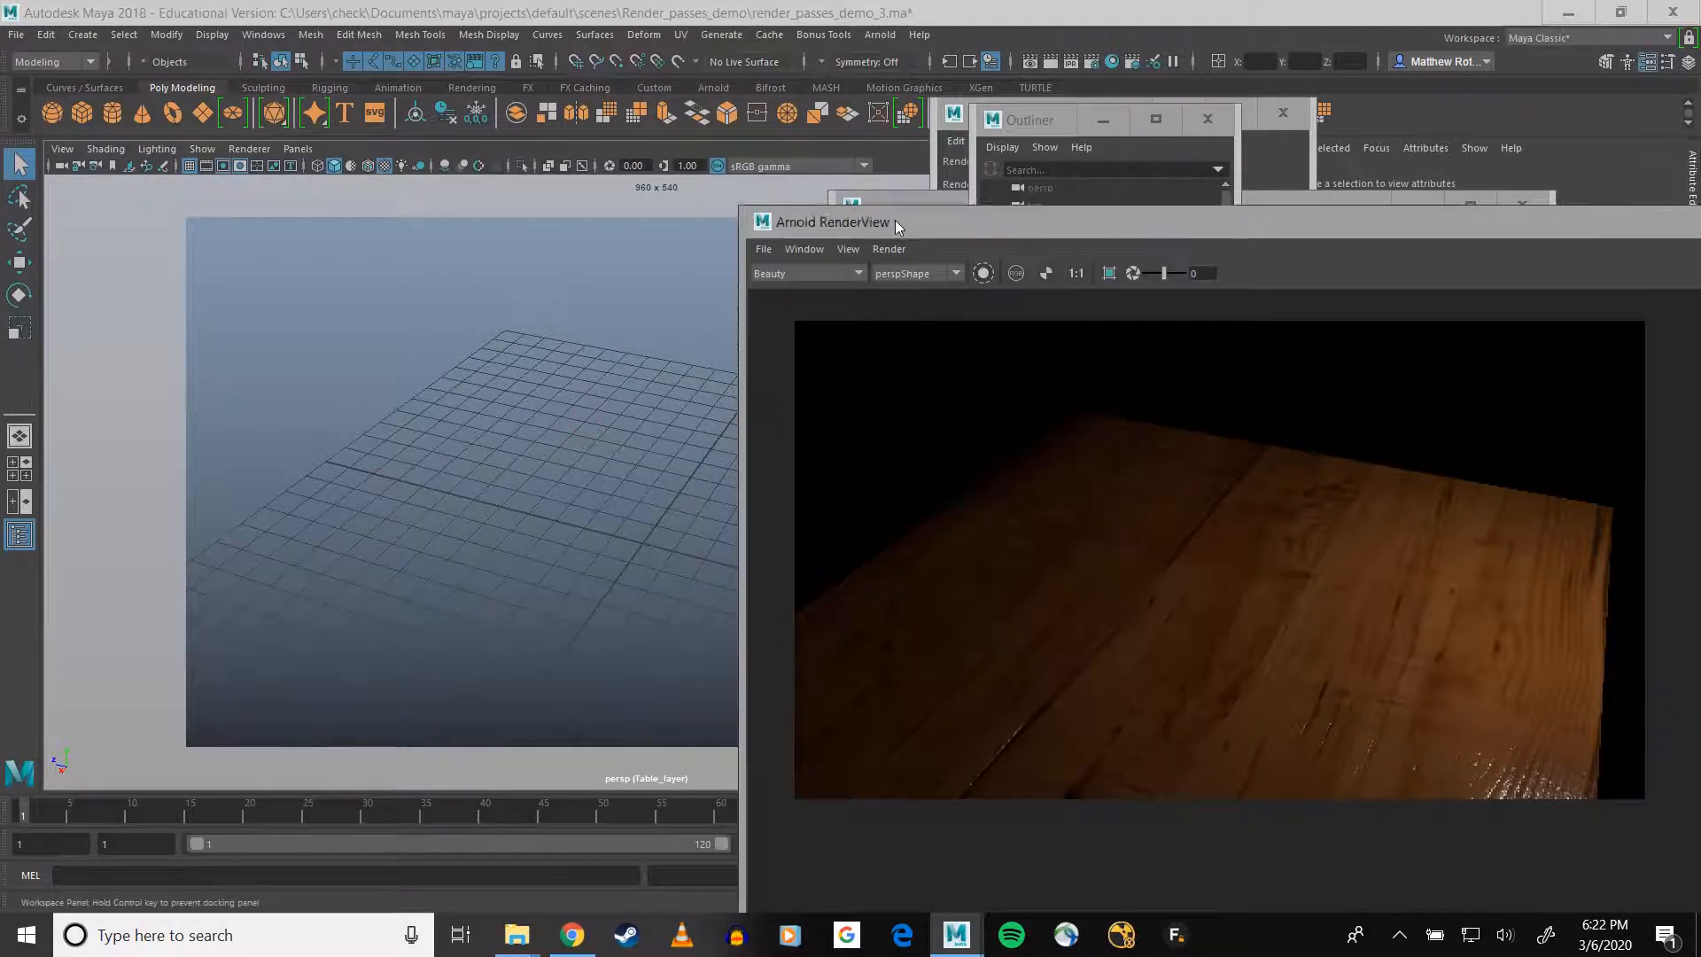
{"action": "left_click_drag", "start_coordinate": [895, 220], "coordinate": [883, 304]}
{"action": "left_click", "coordinate": [1091, 62]}
{"action": "left_click", "coordinate": [1073, 163]}
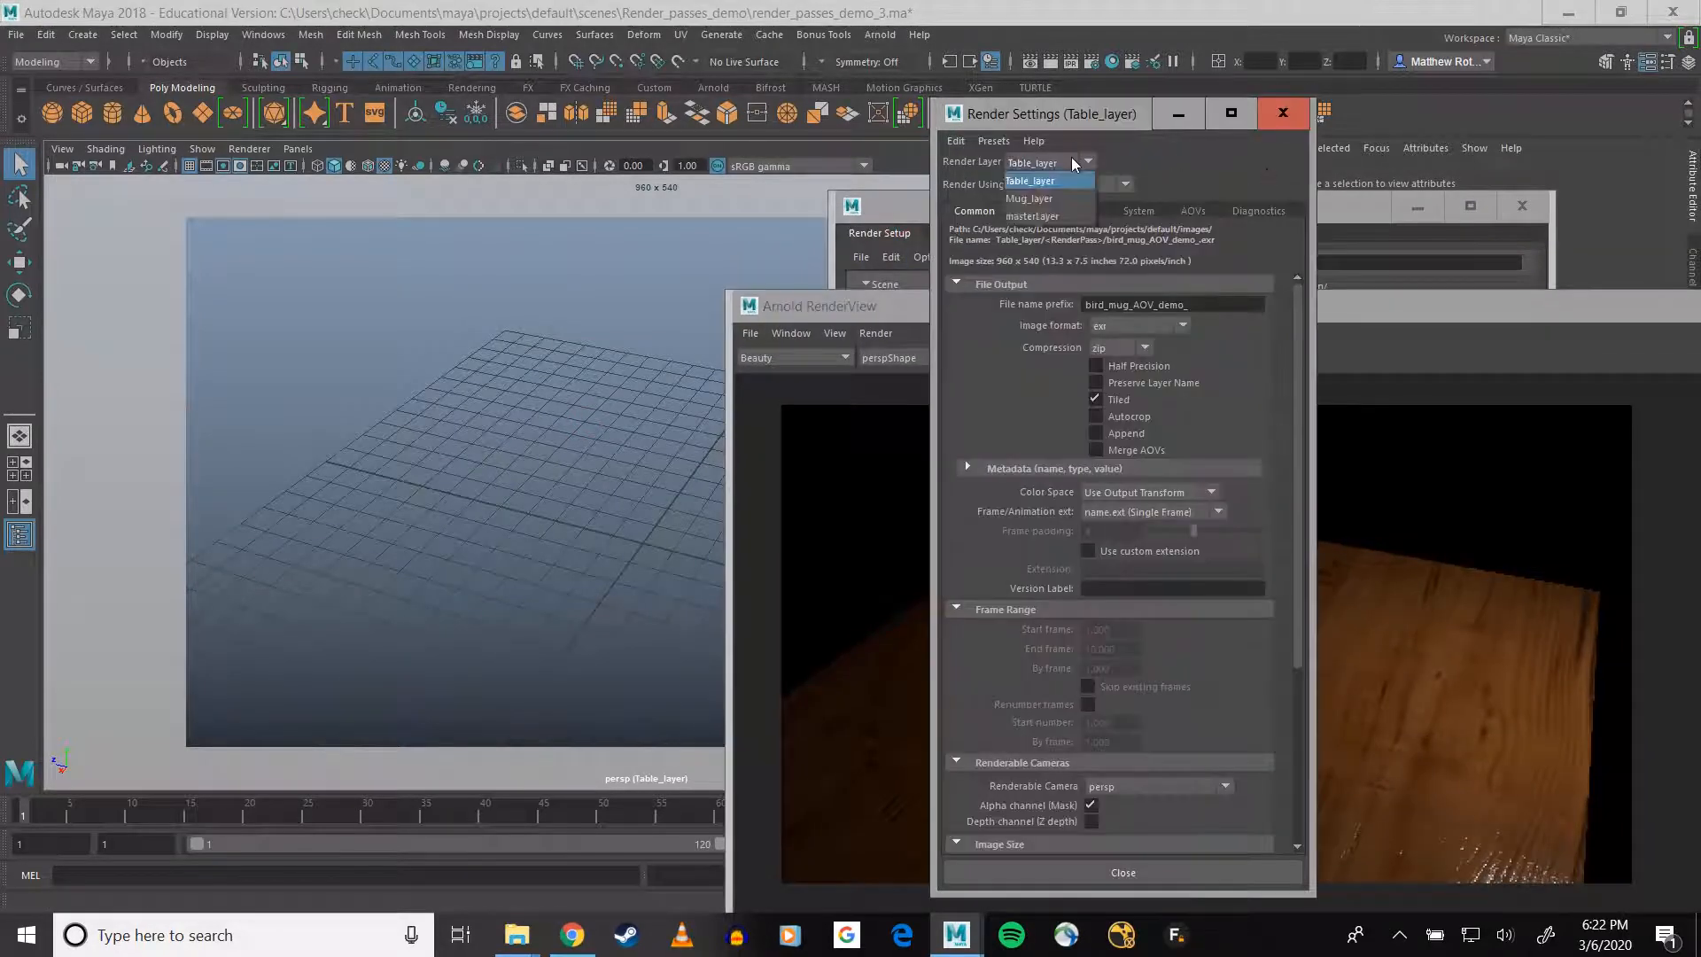
{"action": "left_click", "coordinate": [1032, 216]}
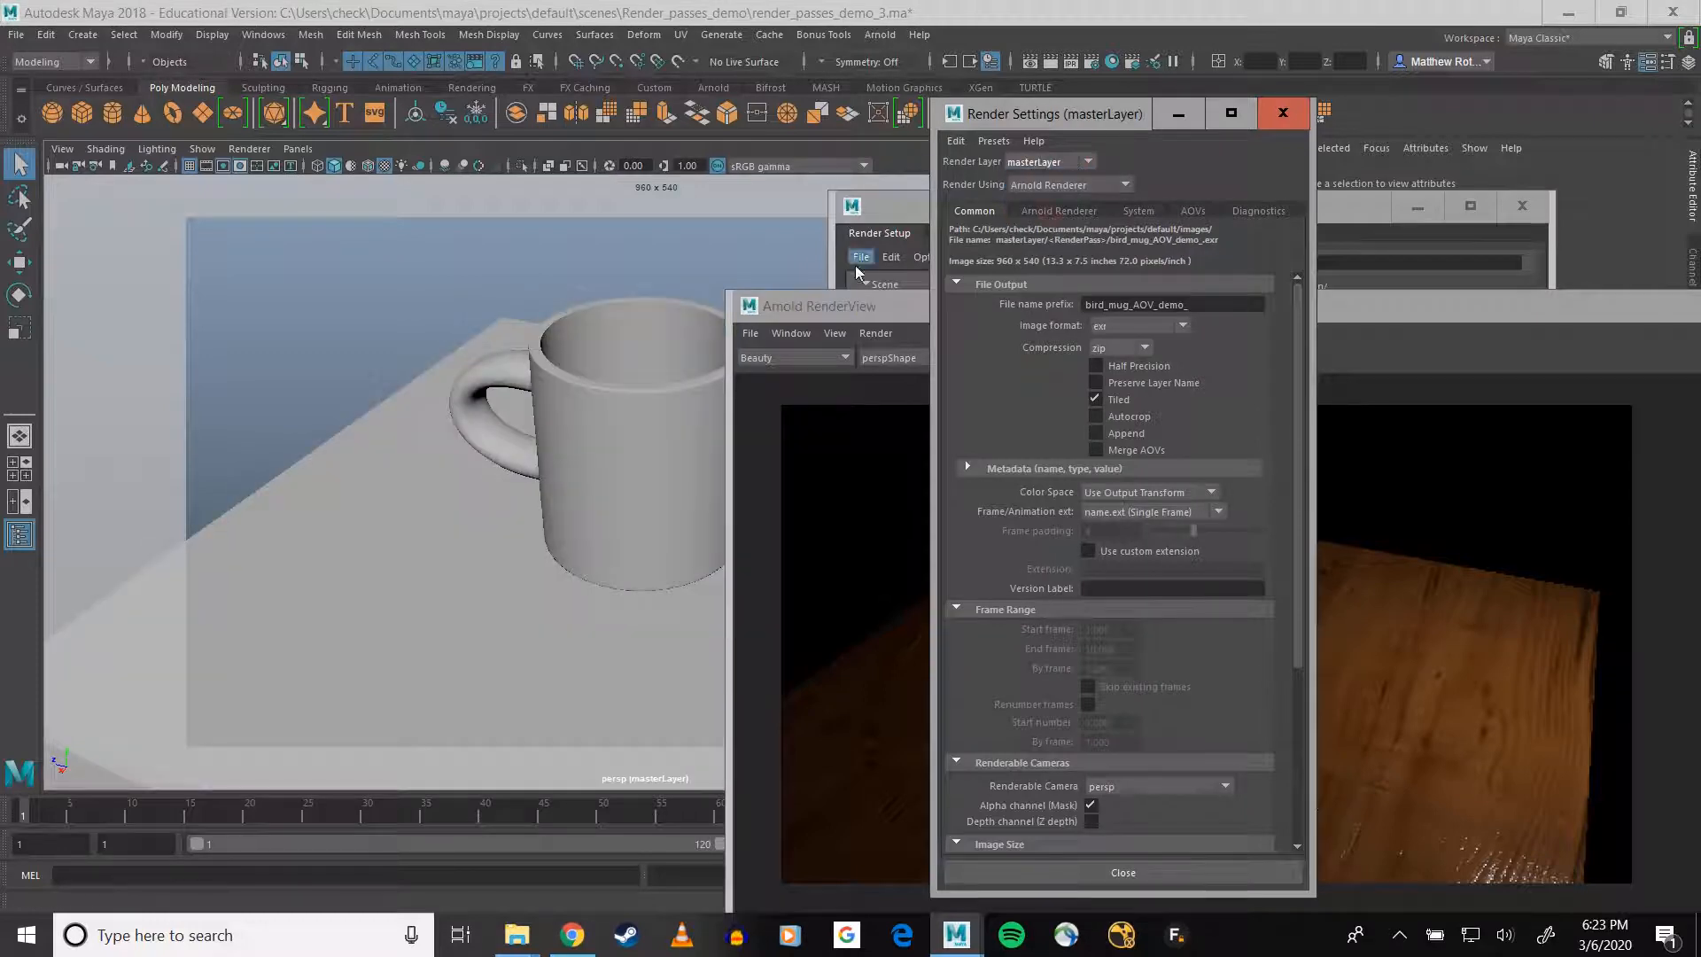
{"action": "left_click", "coordinate": [904, 211]}
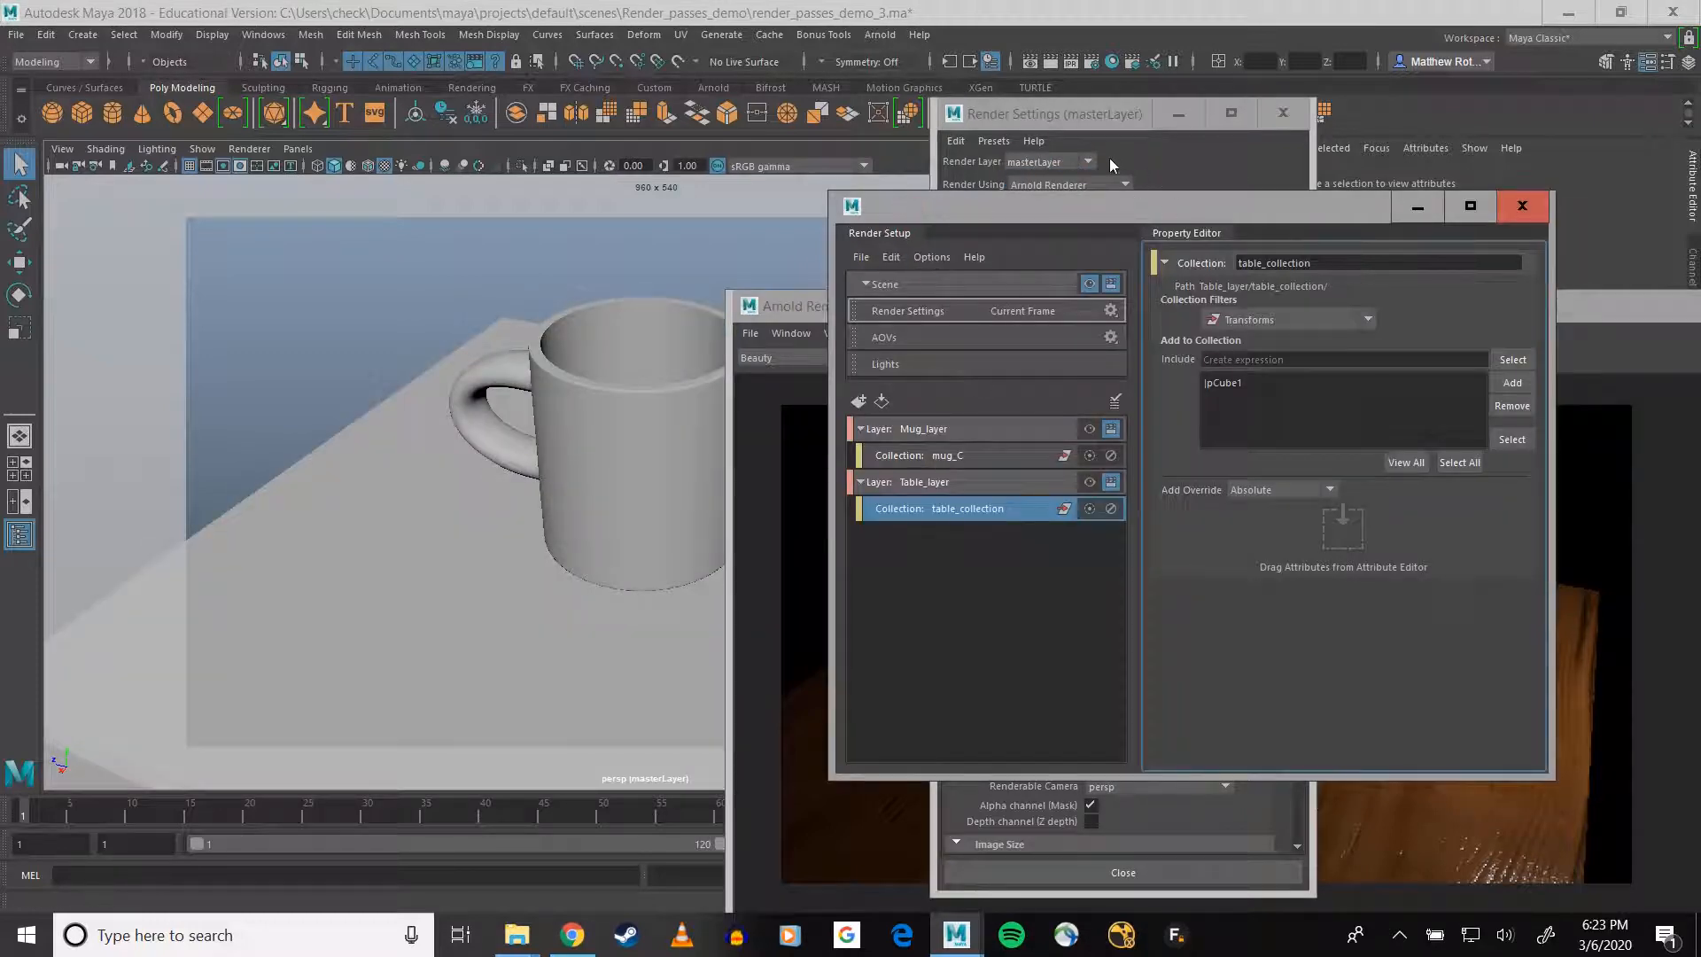
- Hide the duplicates group in the Outliner and show the original pCube1 and mug_demo:pCylinder2 again
{"action": "left_click", "coordinate": [20, 537]}
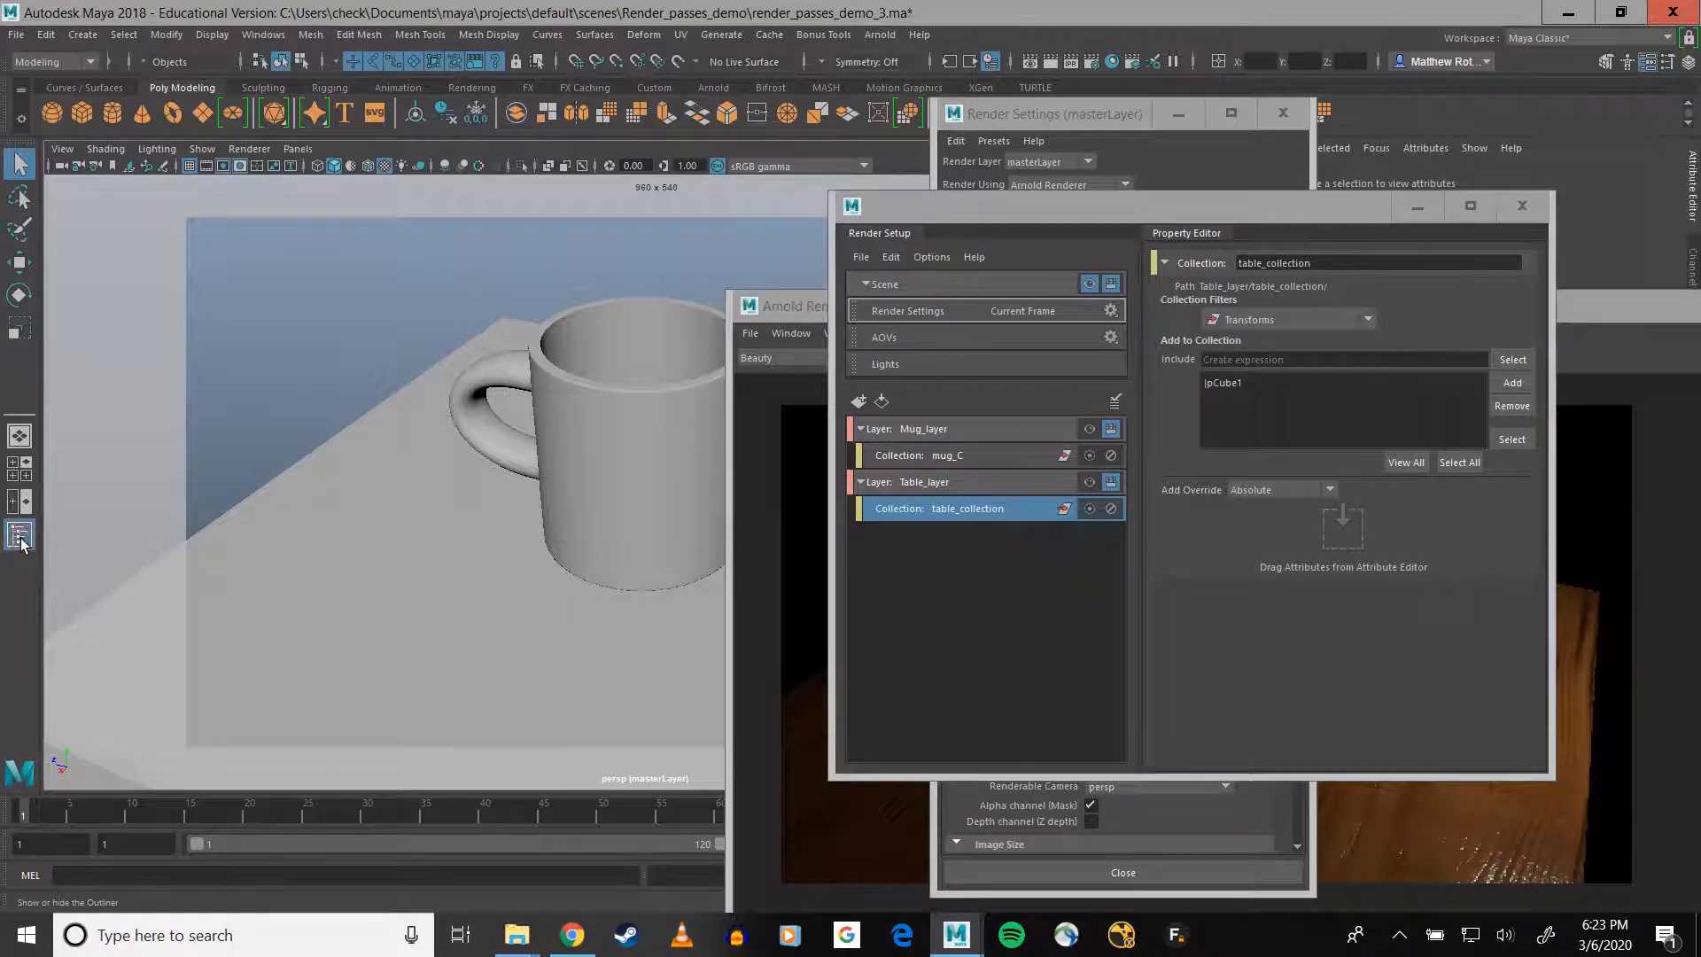
{"action": "left_click", "coordinate": [1052, 330]}
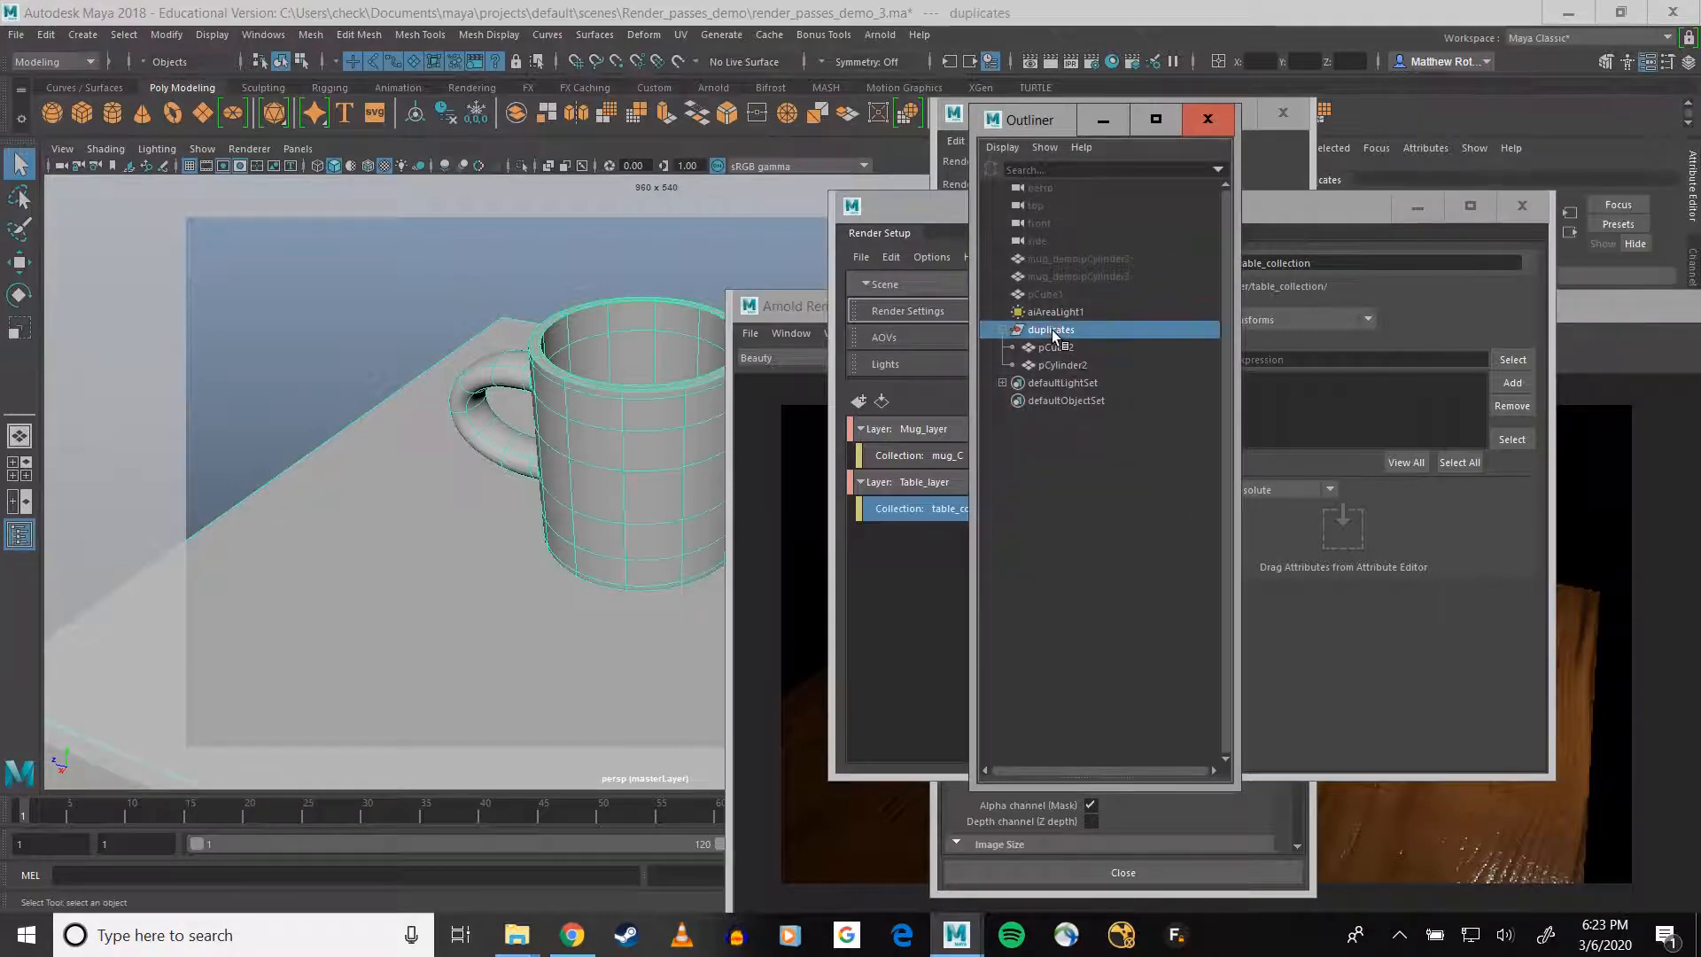
{"action": "key", "text": "h"}
{"action": "left_click", "coordinate": [1054, 289]}
{"action": "key", "text": "h"}
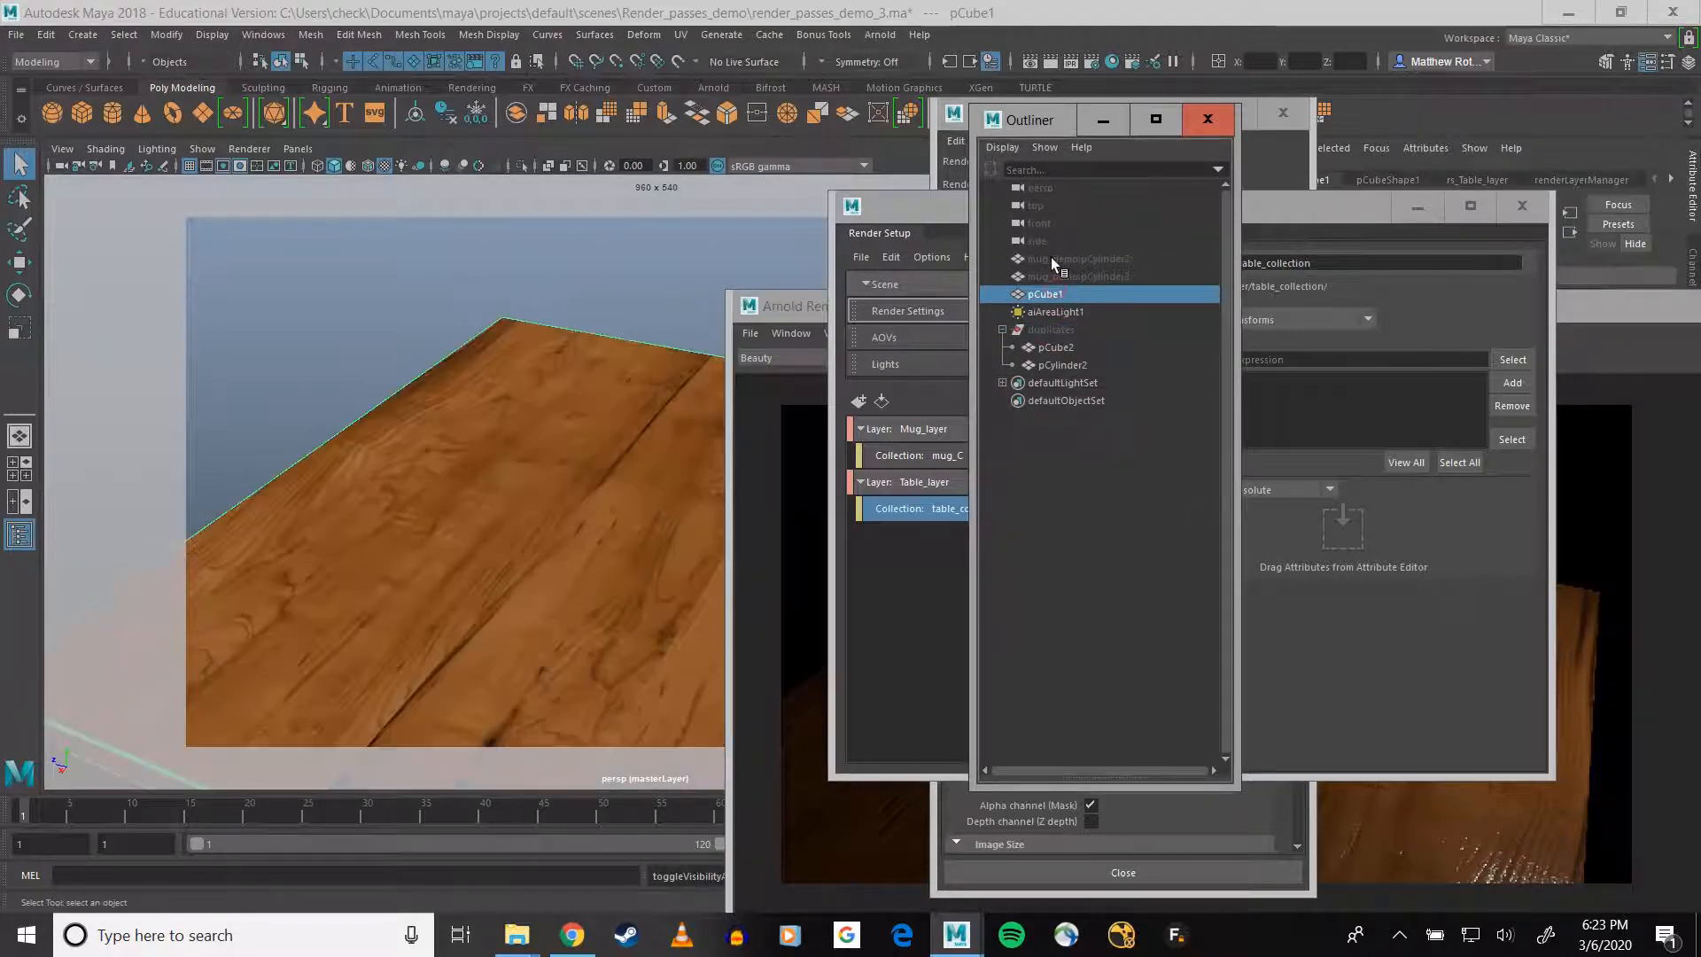
{"action": "left_click", "coordinate": [1051, 257]}
{"action": "key", "text": "h"}
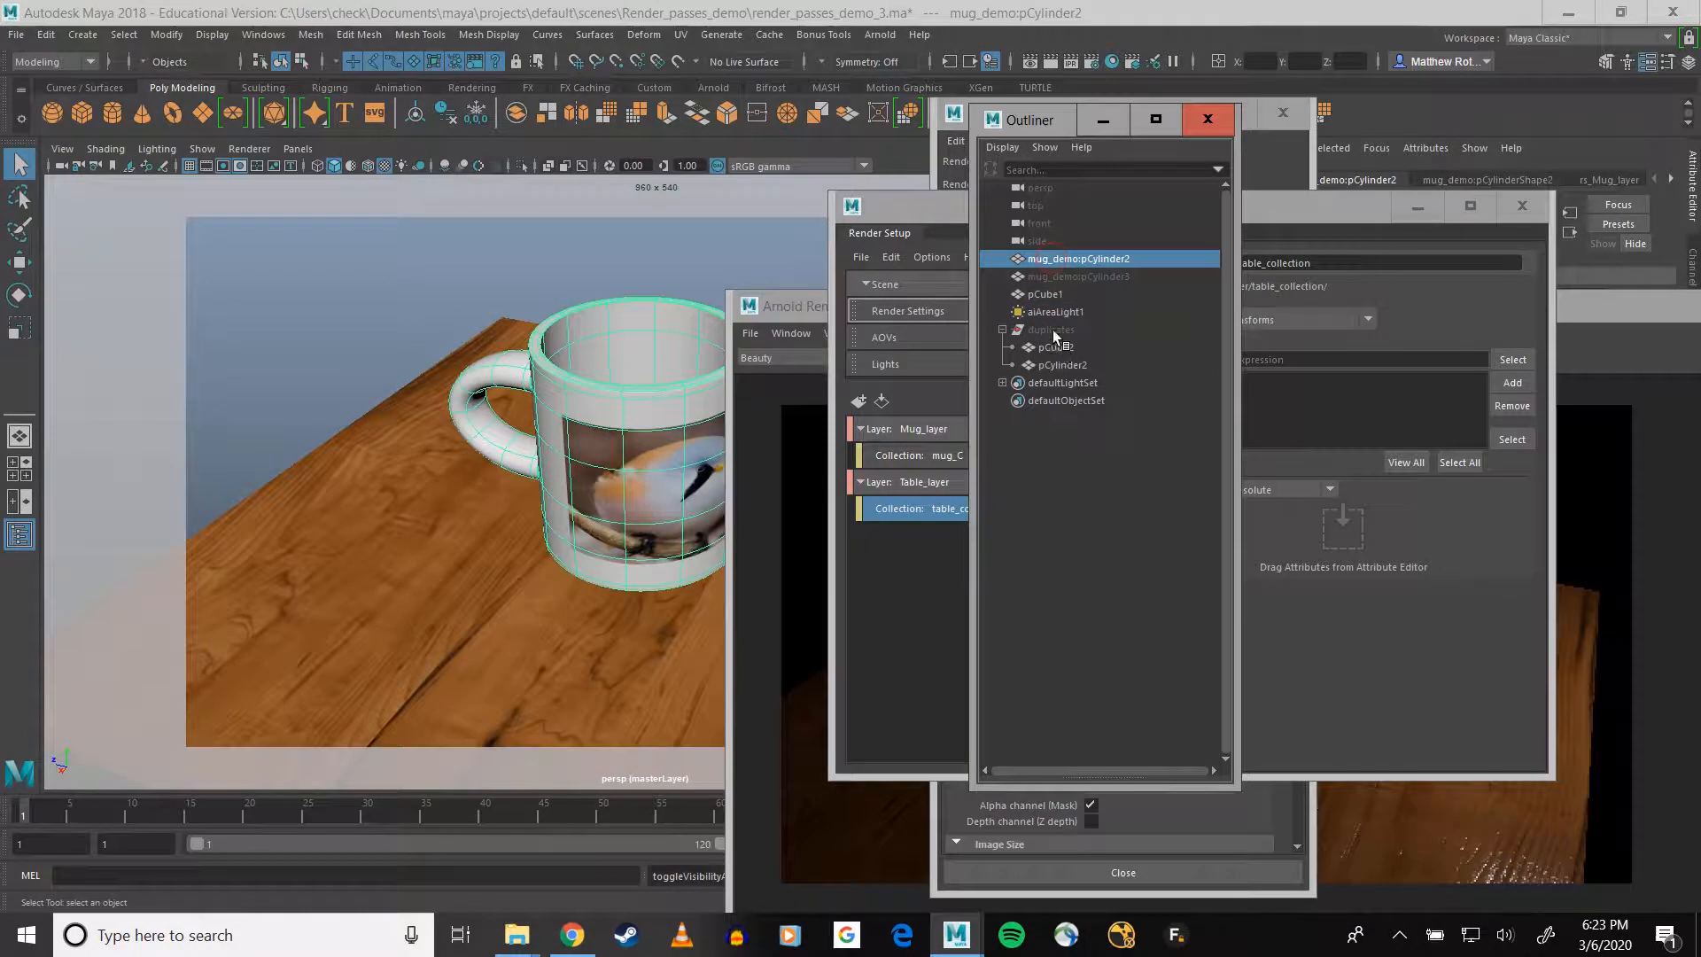
- Group pCube1 with mug_demo:pCylinder2, hide that new group and show the duplicates group instead
{"action": "left_click", "coordinate": [1049, 293]}
{"action": "left_click", "coordinate": [1055, 254], "text": "ctrl"}
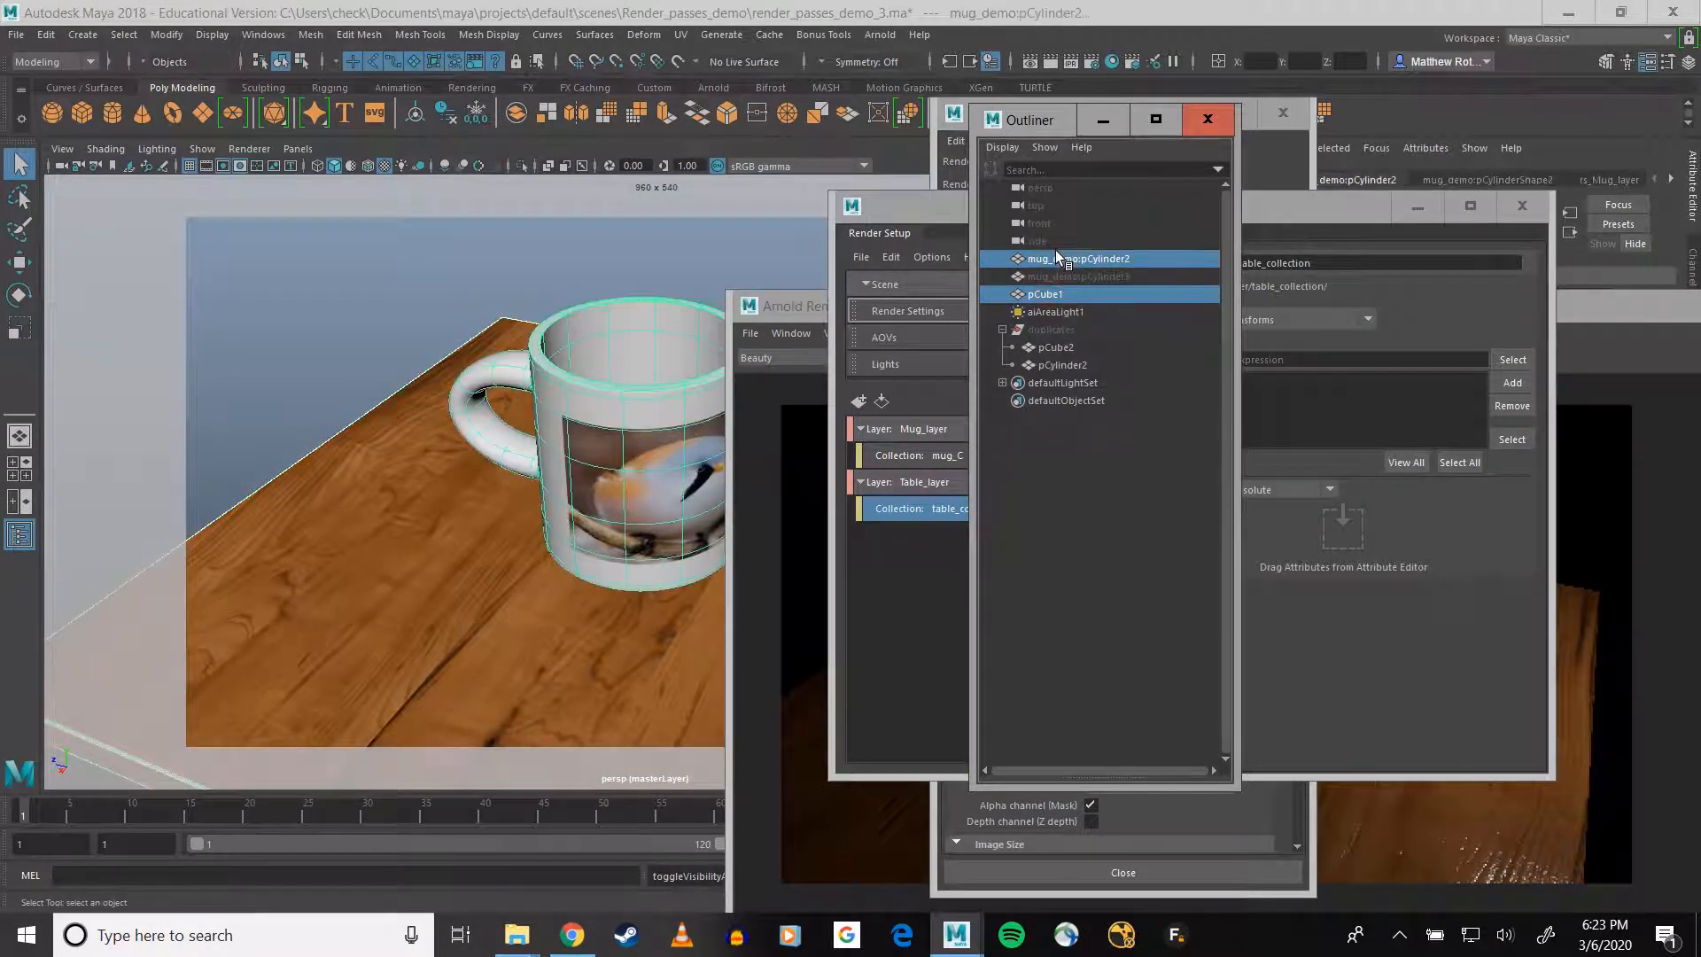
{"action": "key", "text": "ctrl+g"}
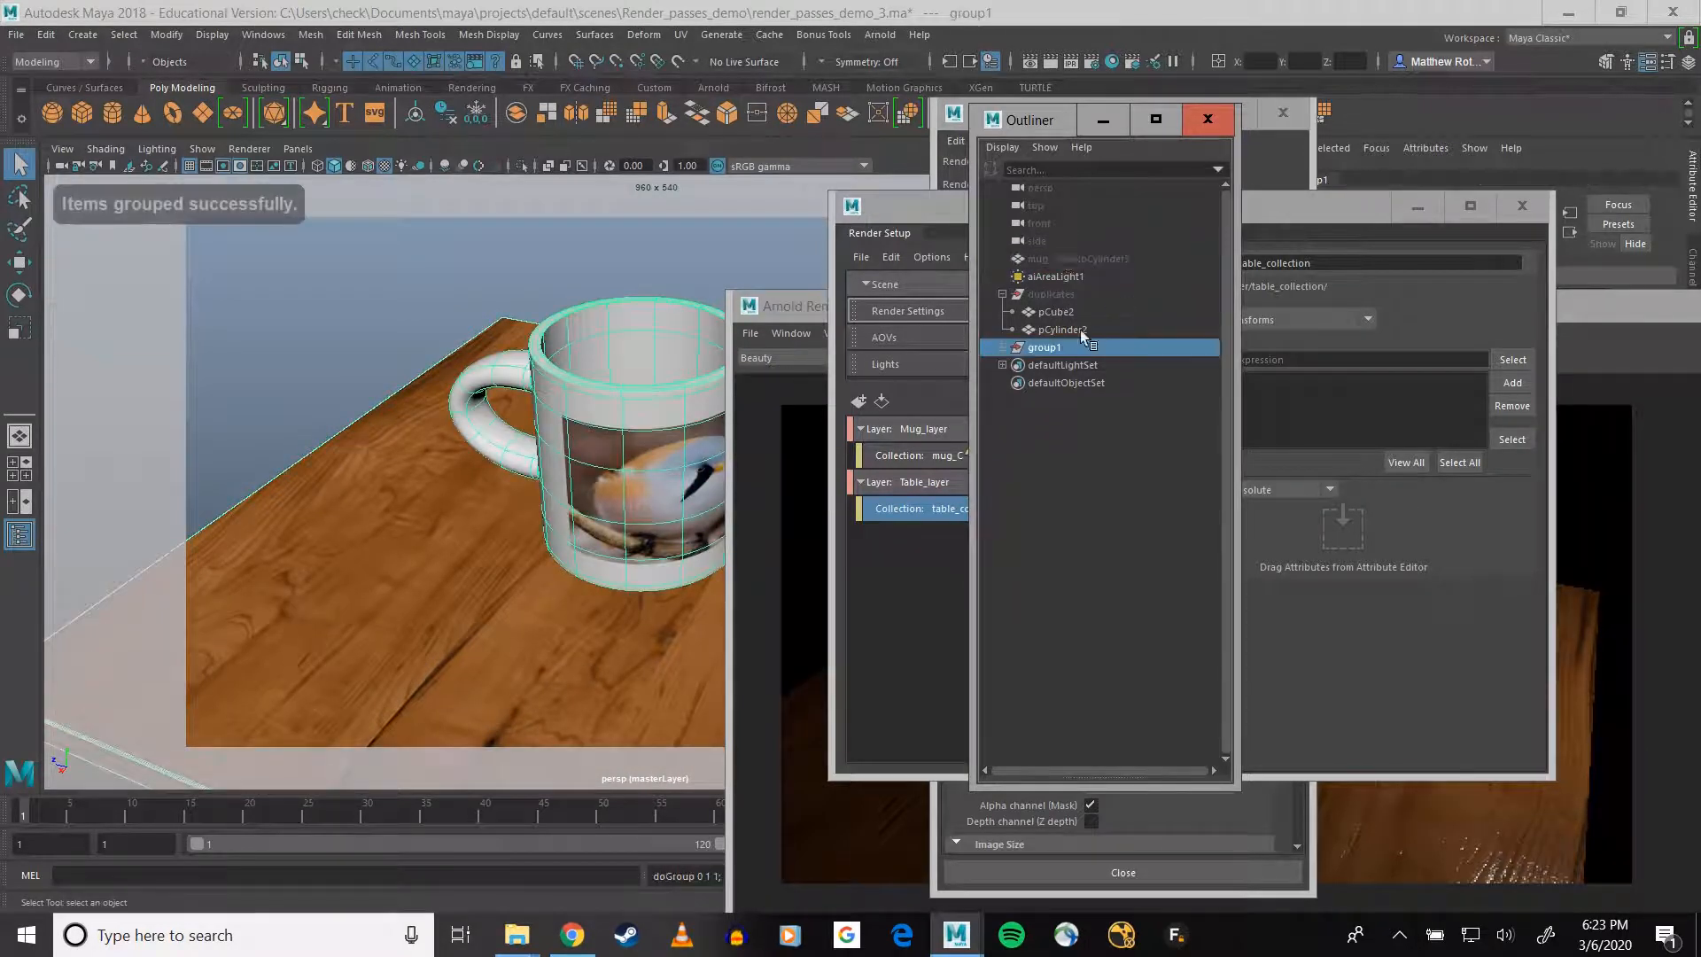
{"action": "left_click", "coordinate": [1003, 347]}
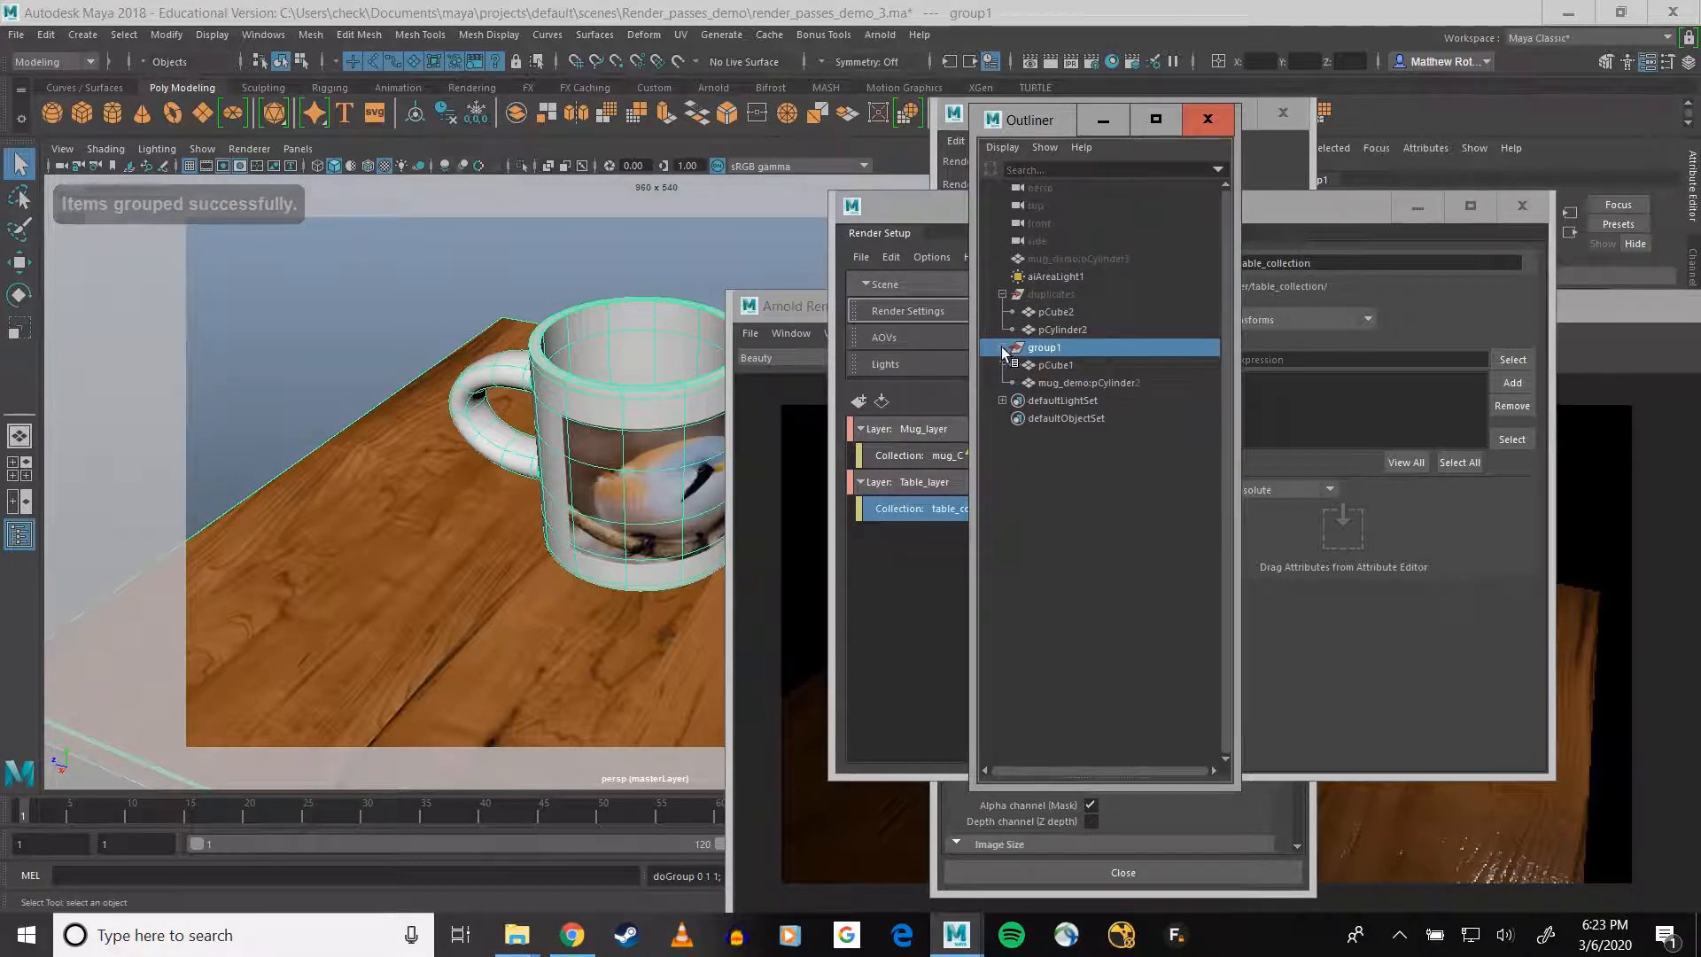
{"action": "left_click", "coordinate": [1035, 295]}
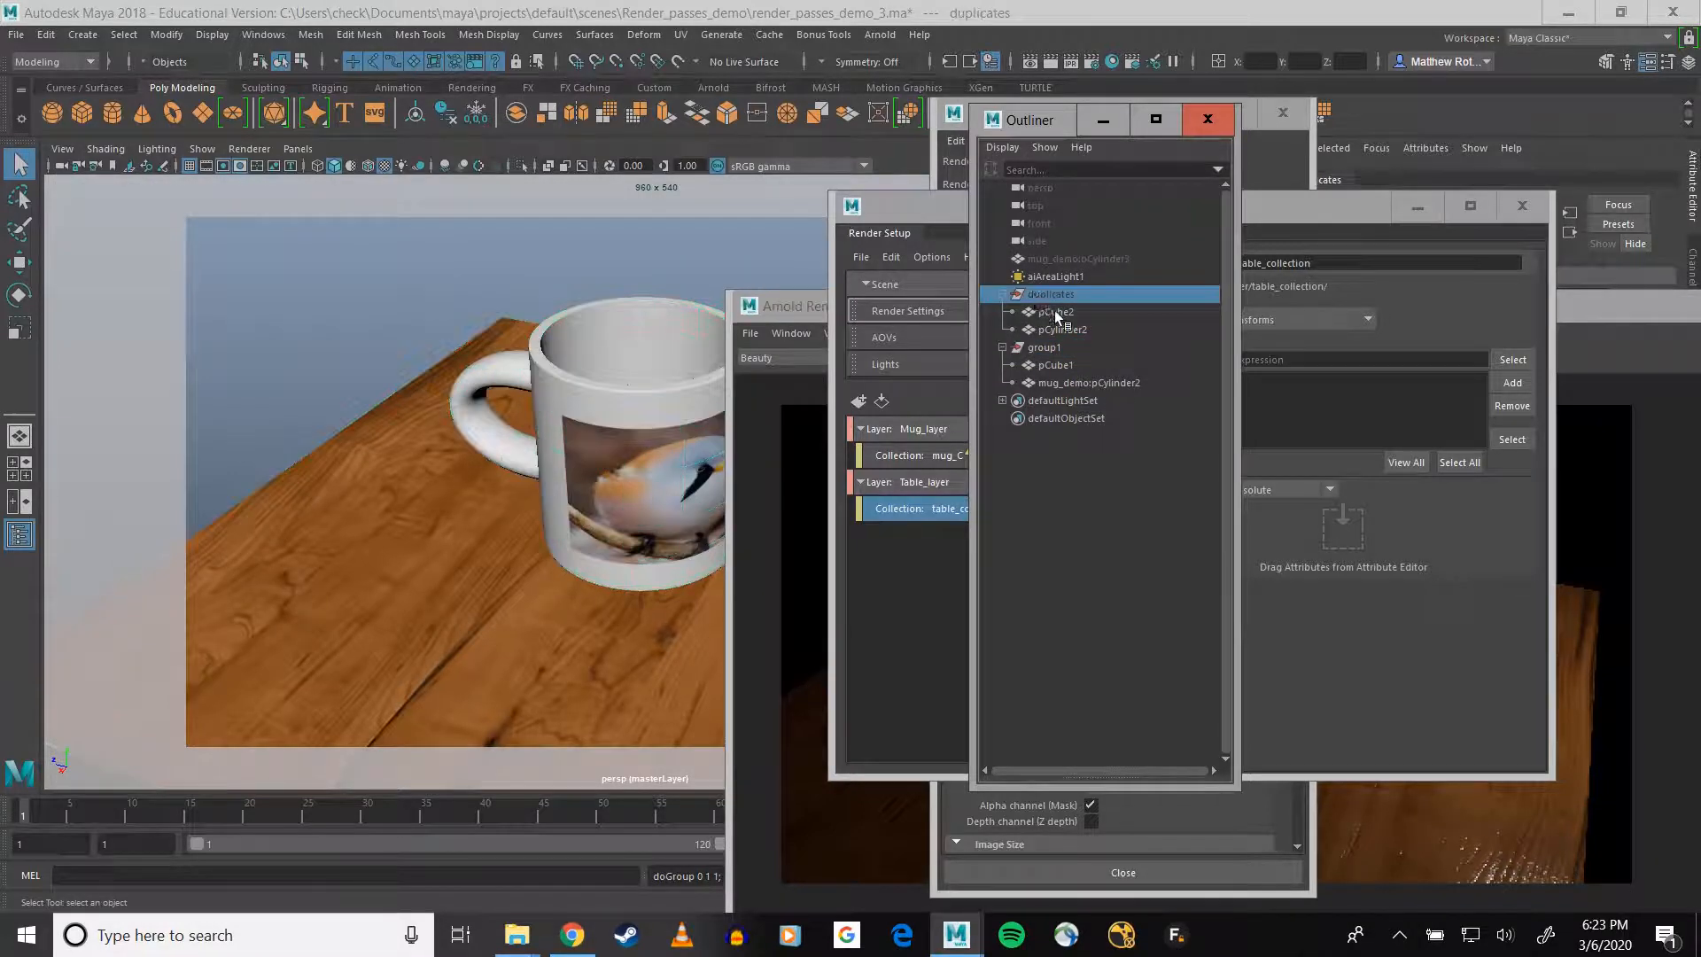
{"action": "left_click", "coordinate": [1043, 348]}
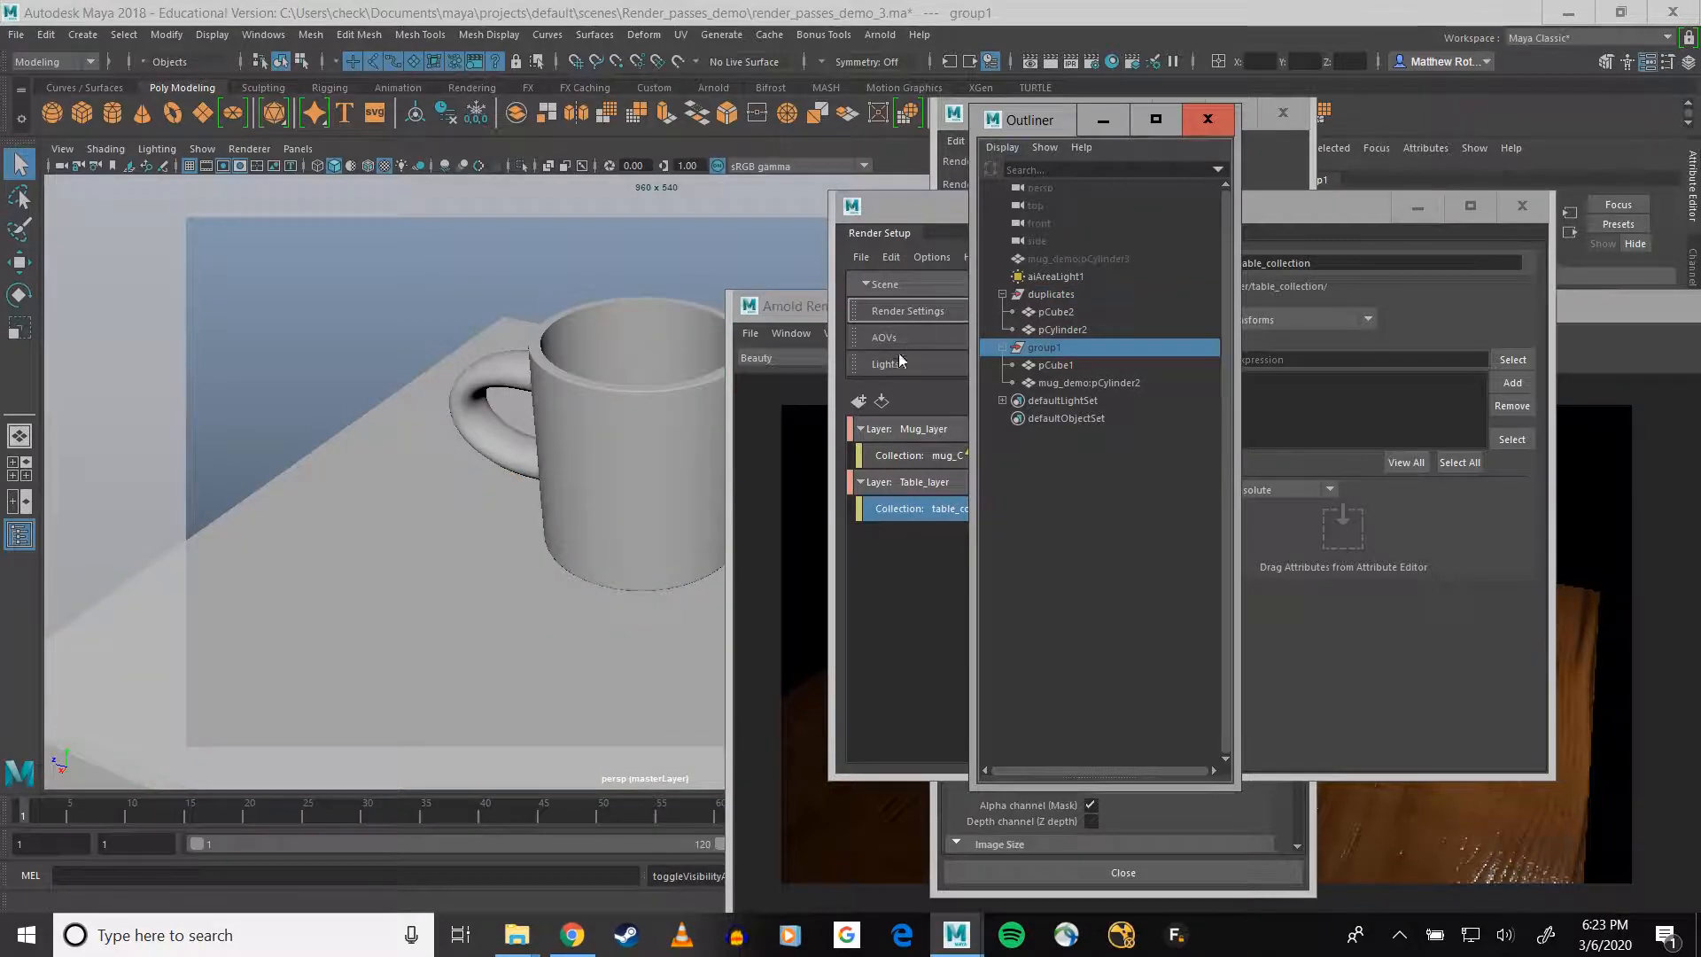
- Open the Hypershade, clear its graph and create an Arnold aiShadowMatte material
{"action": "left_click", "coordinate": [1112, 61]}
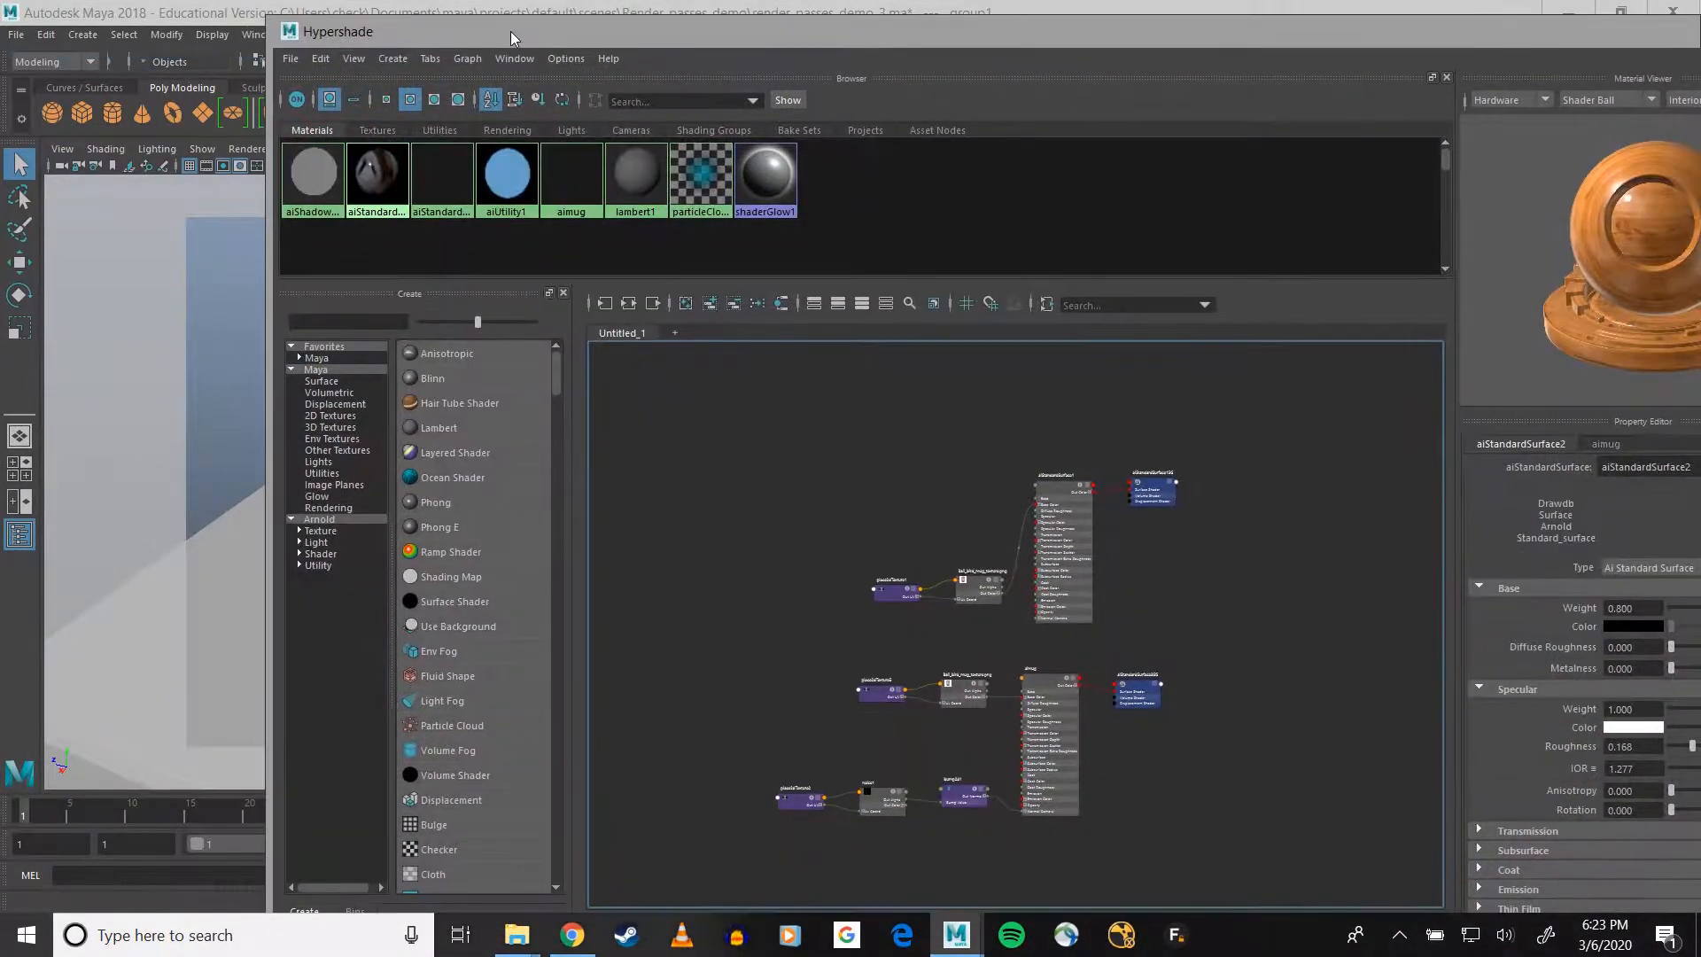
{"action": "left_click", "coordinate": [321, 553]}
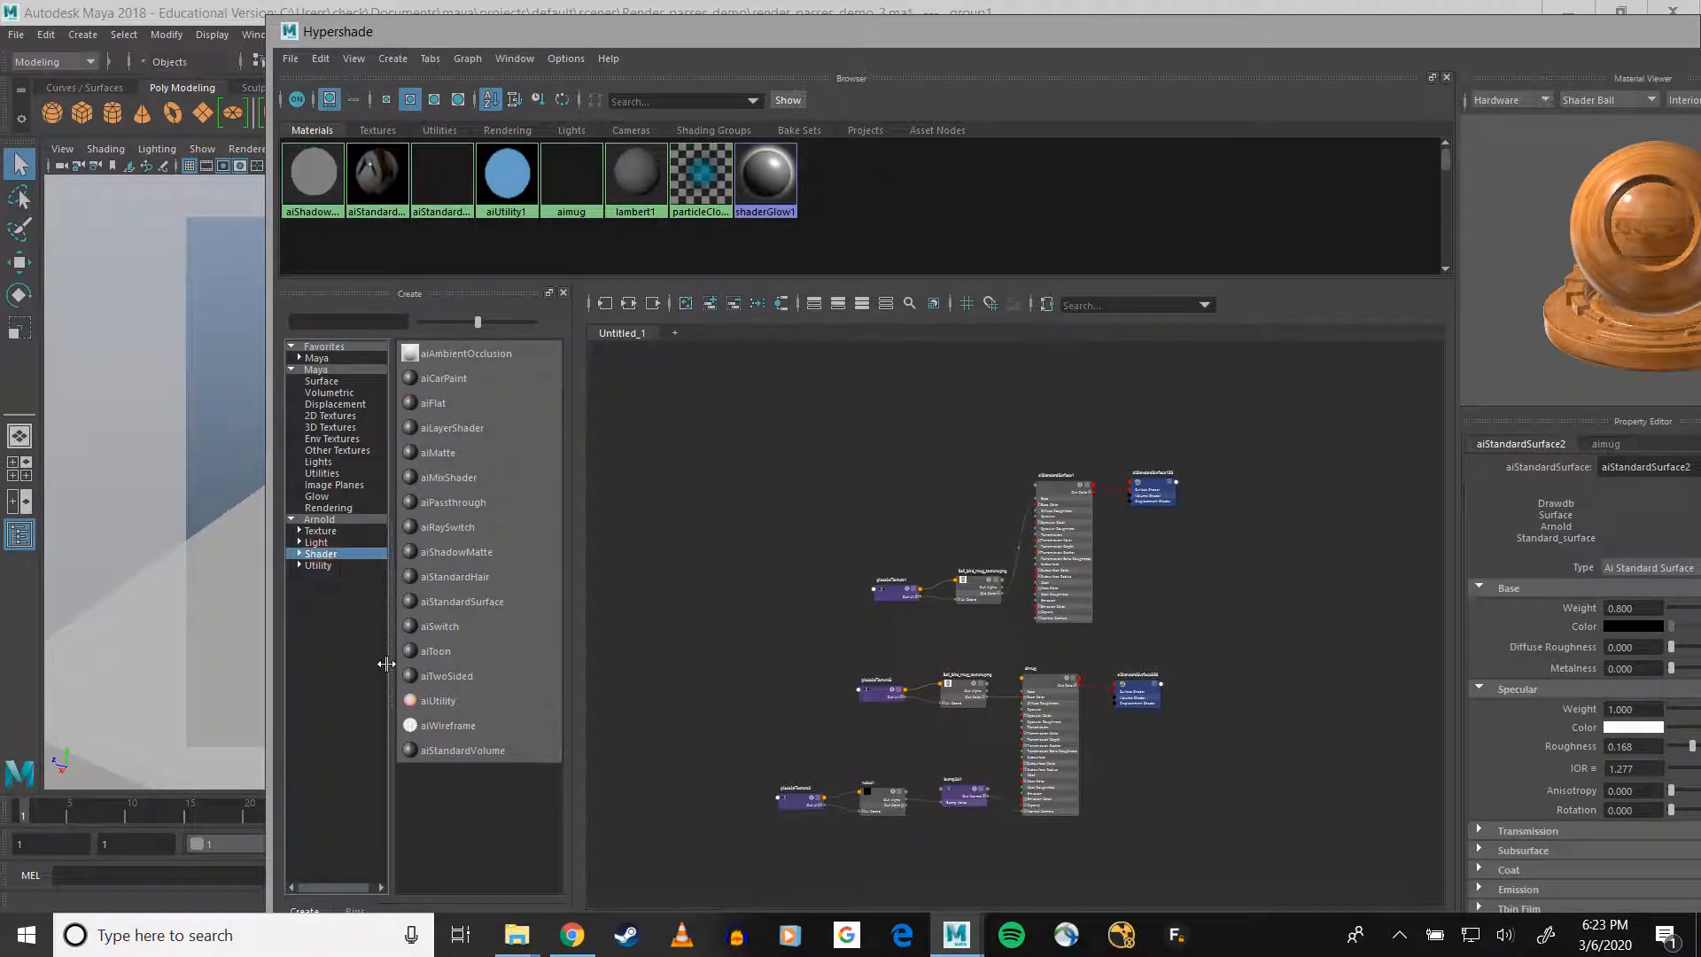
{"action": "left_click", "coordinate": [685, 303]}
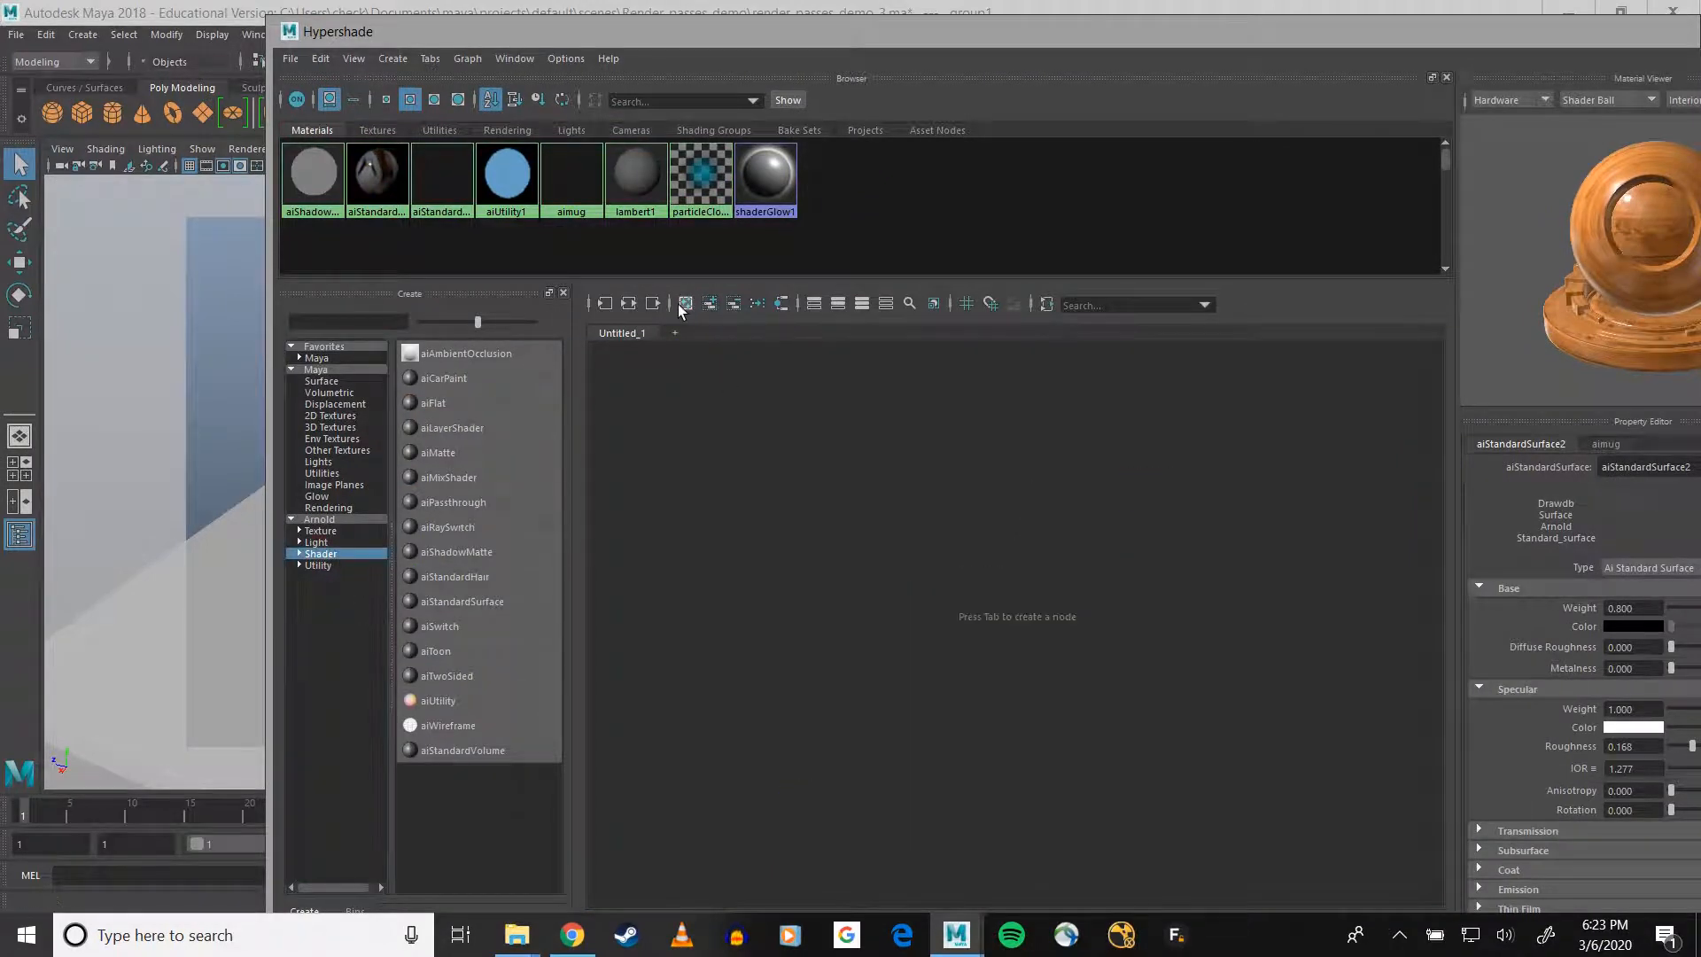
{"action": "left_click", "coordinate": [453, 551]}
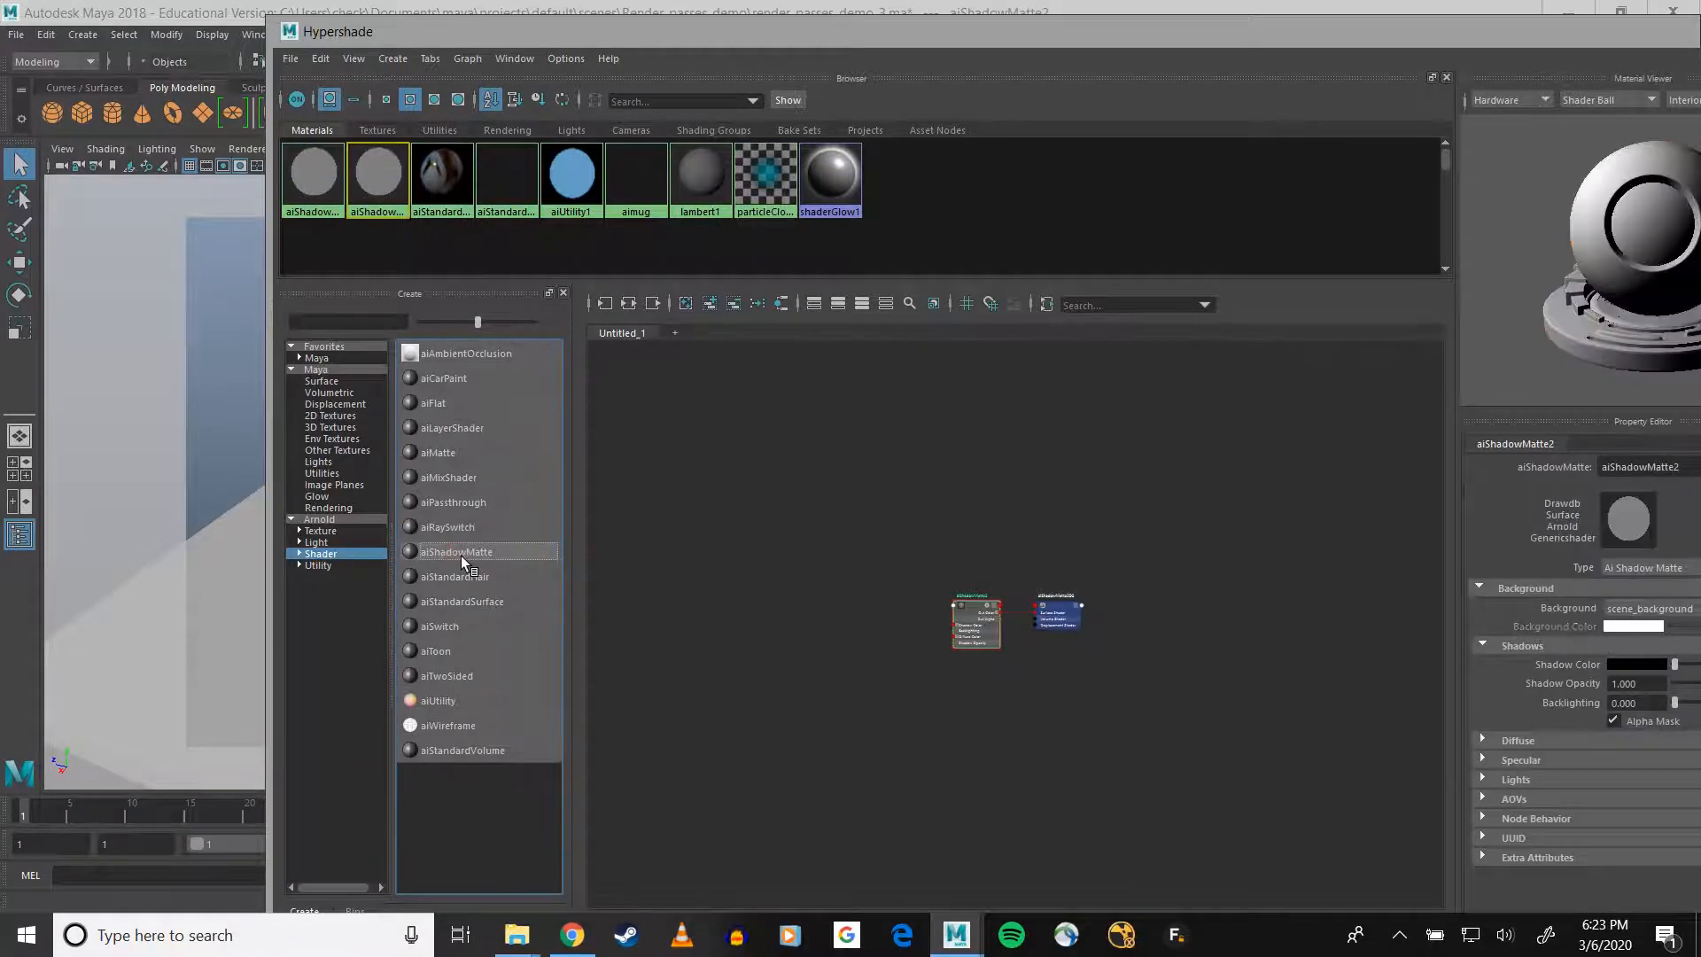
- Assign the aiShadowMatte2 material to the duplicate mug and table, then close the Hypershade
{"action": "left_click_drag", "start_coordinate": [626, 29], "coordinate": [1021, 196]}
{"action": "left_click", "coordinate": [539, 492]}
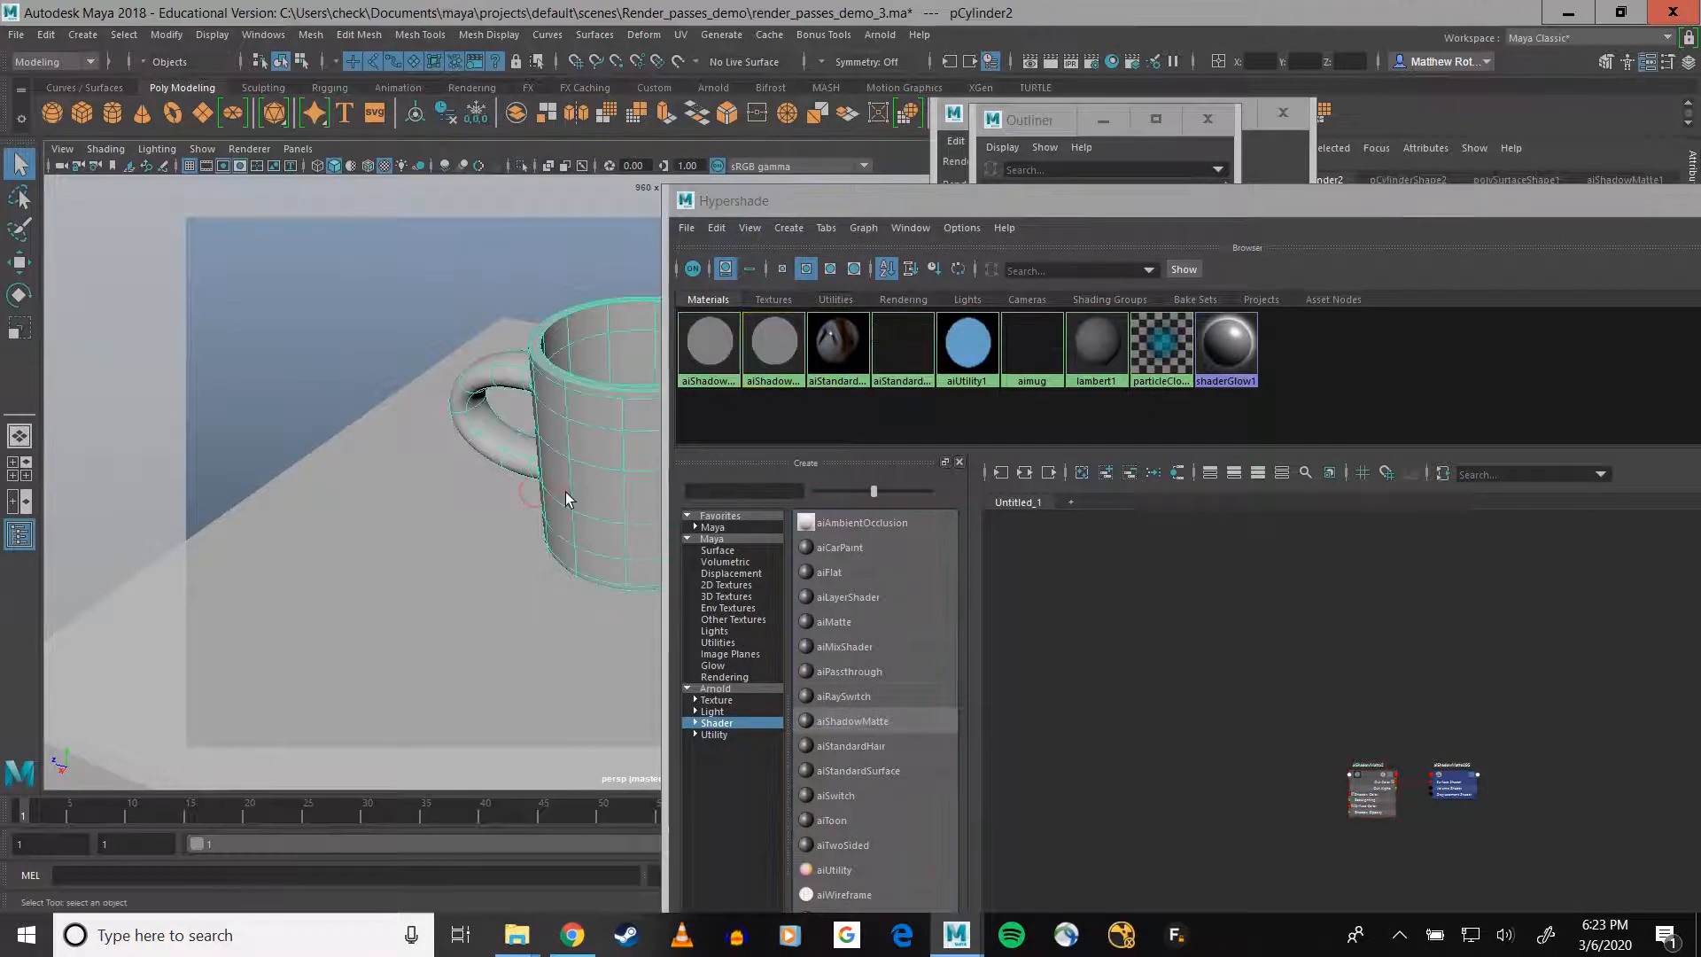
{"action": "left_click", "coordinate": [487, 609]}
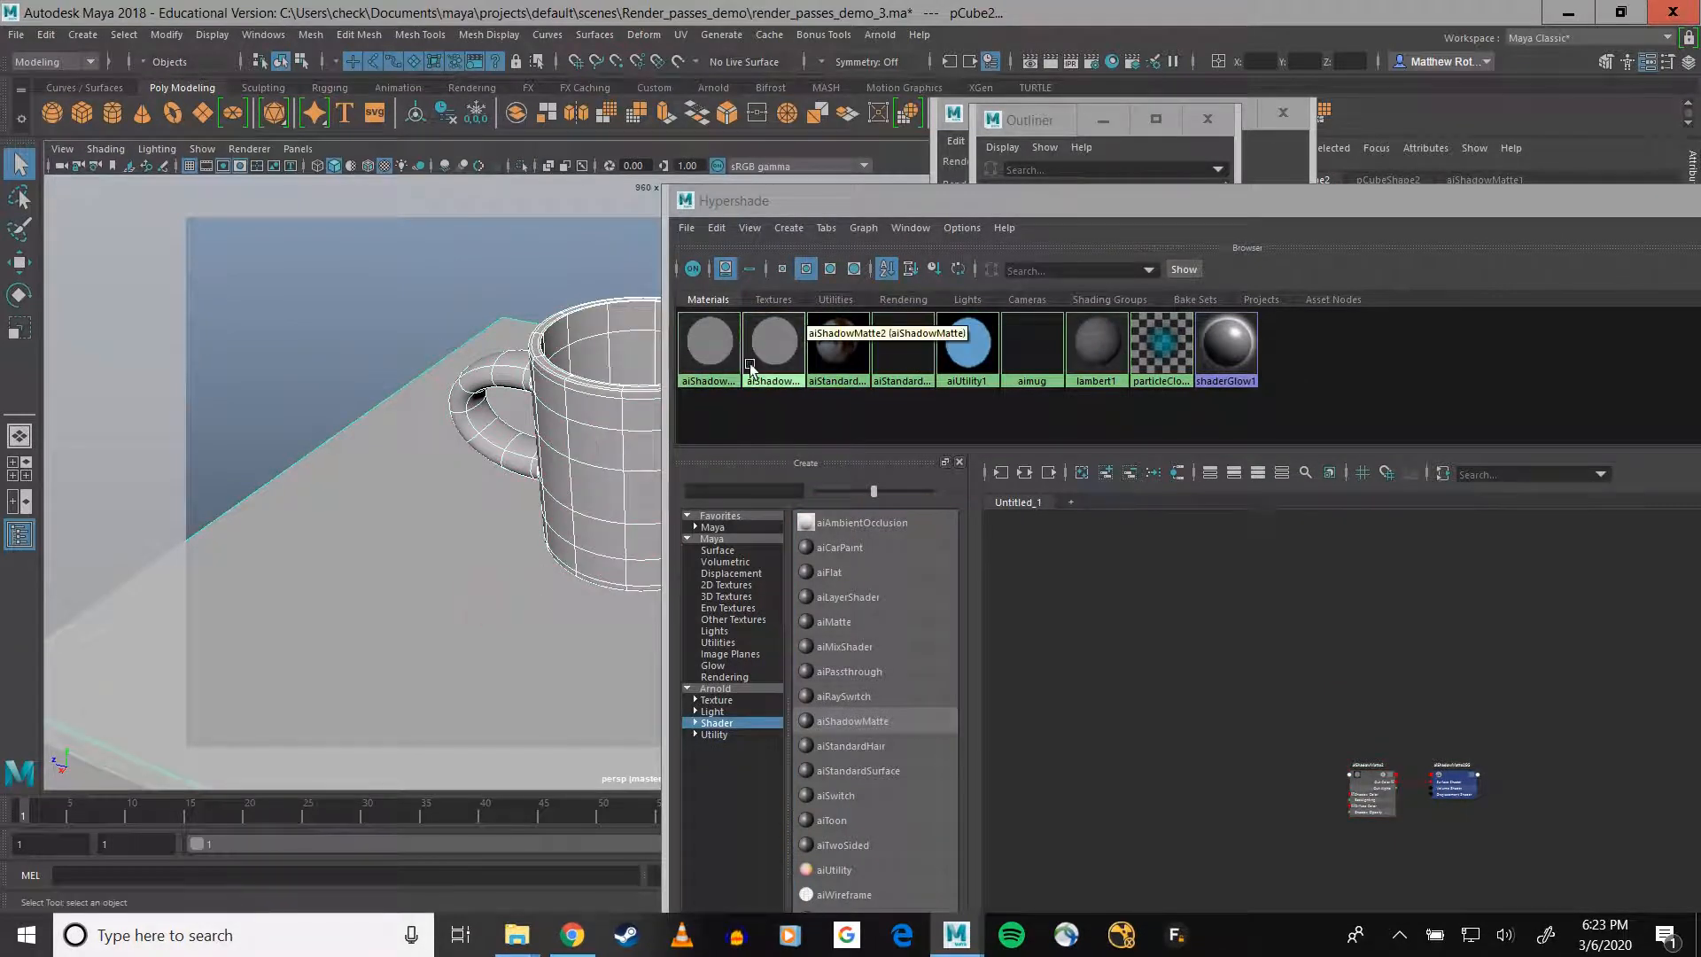
{"action": "right_click_drag", "start_coordinate": [762, 360], "coordinate": [752, 323]}
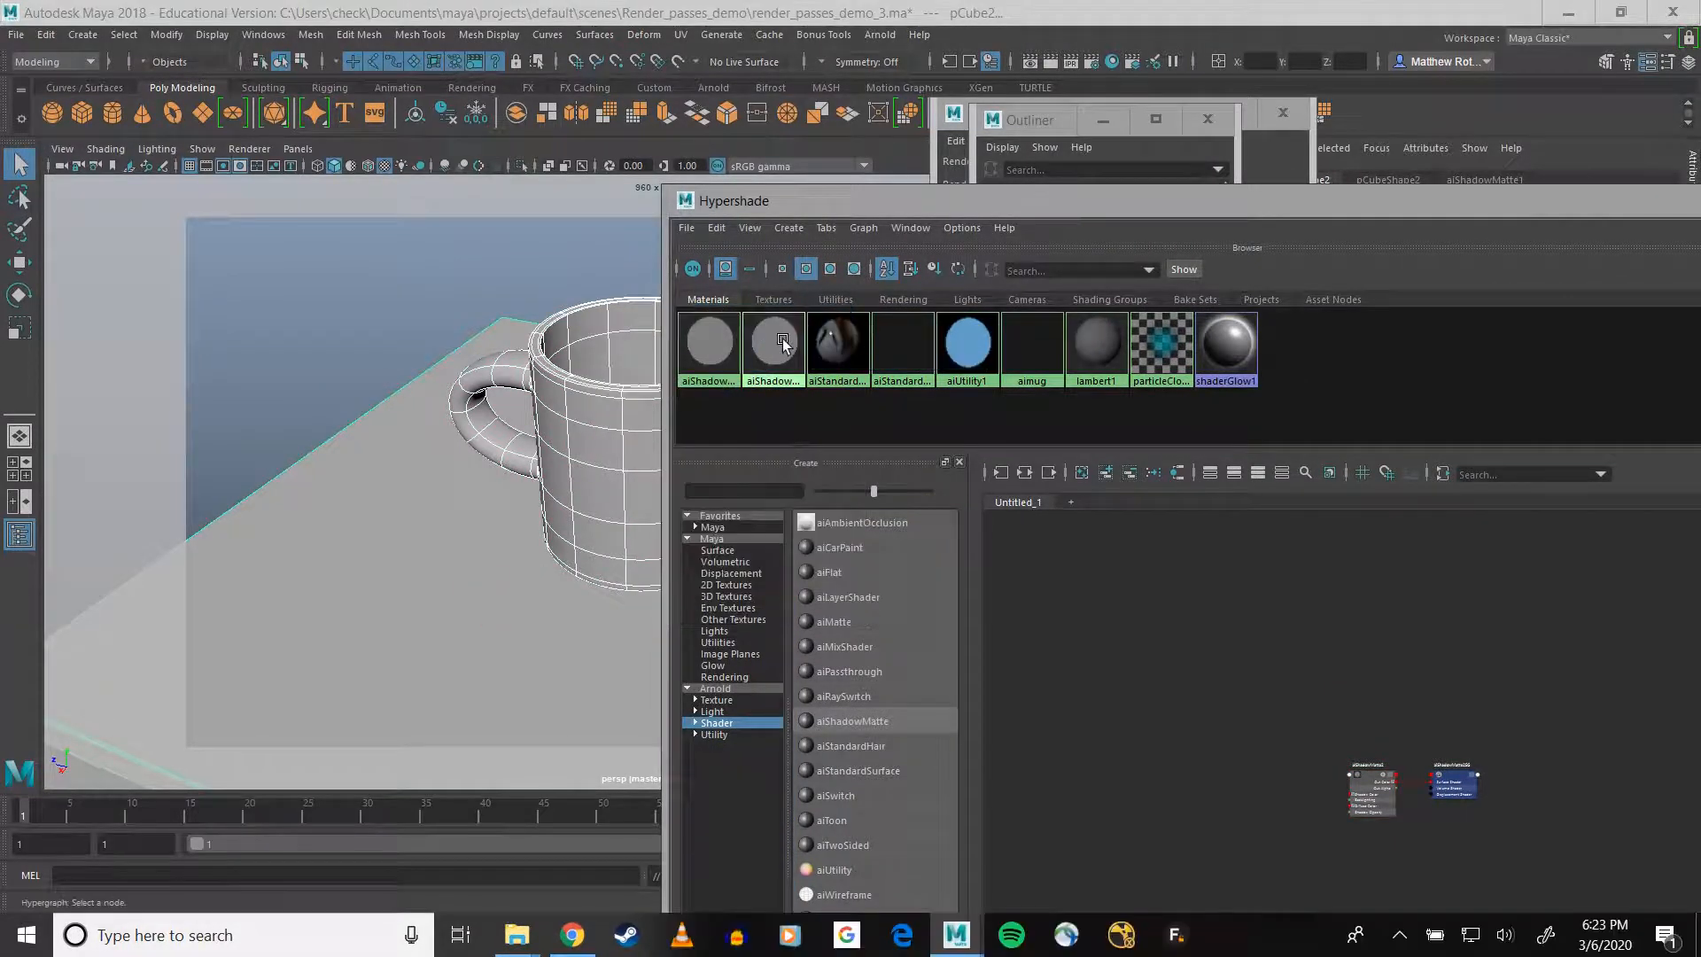
{"action": "left_click_drag", "start_coordinate": [929, 211], "coordinate": [314, 178]}
{"action": "left_click_drag", "start_coordinate": [629, 177], "coordinate": [1025, 461]}
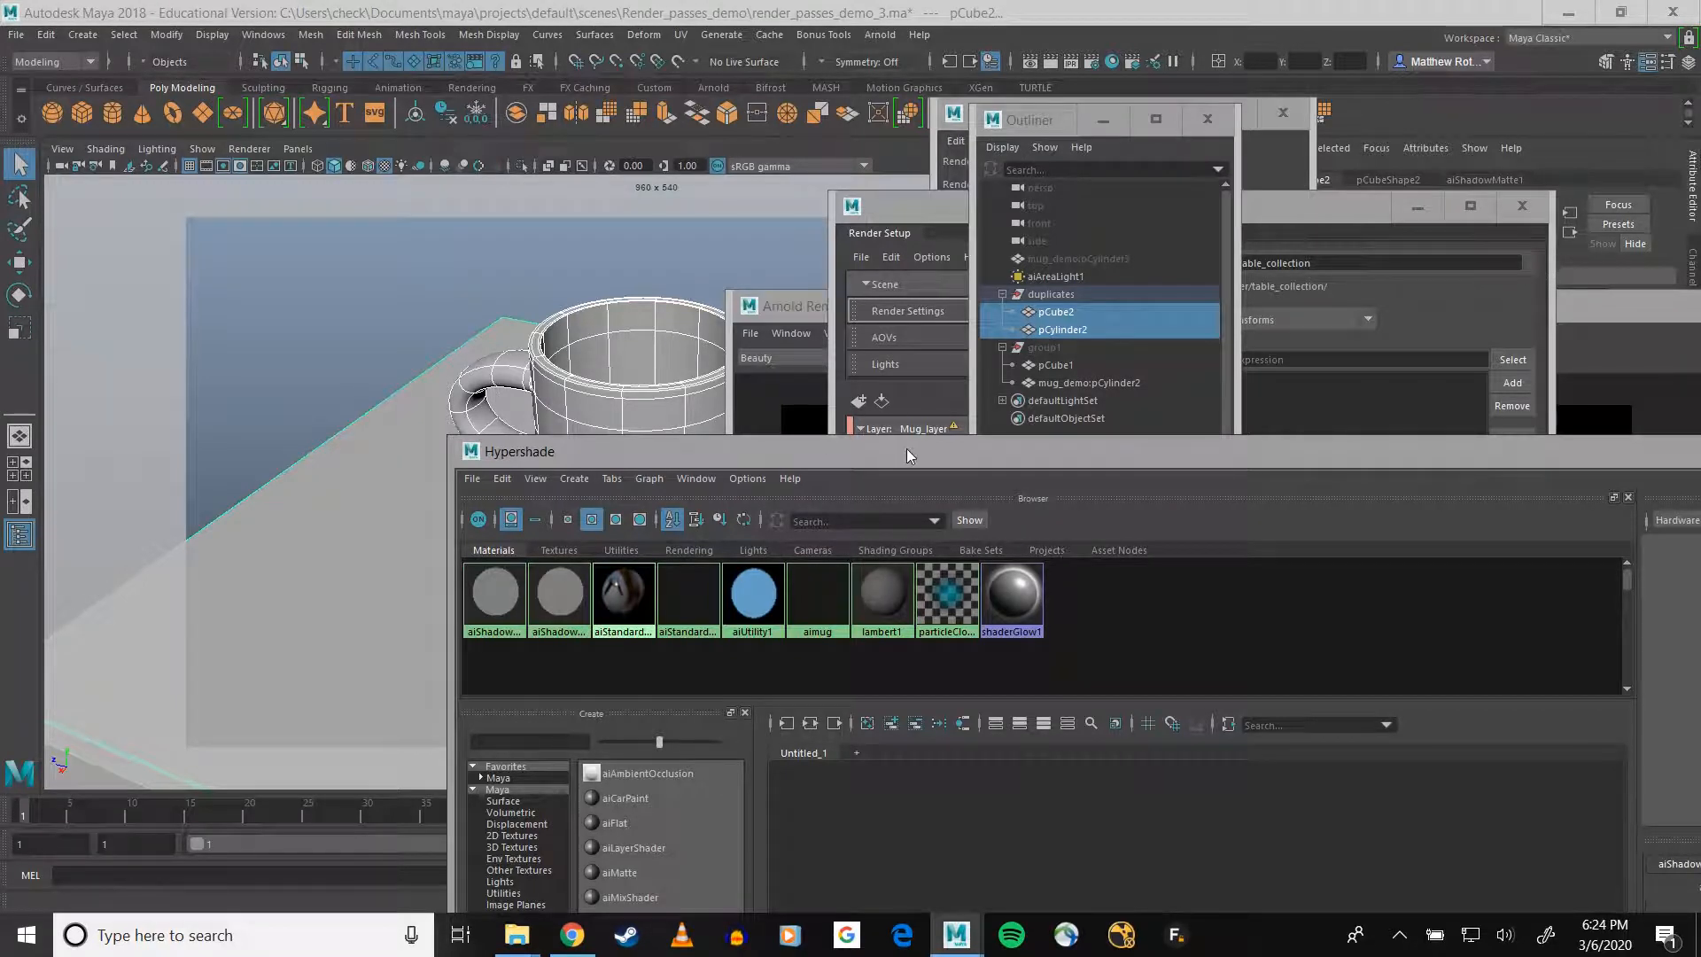
{"action": "left_click_drag", "start_coordinate": [900, 453], "coordinate": [493, 203]}
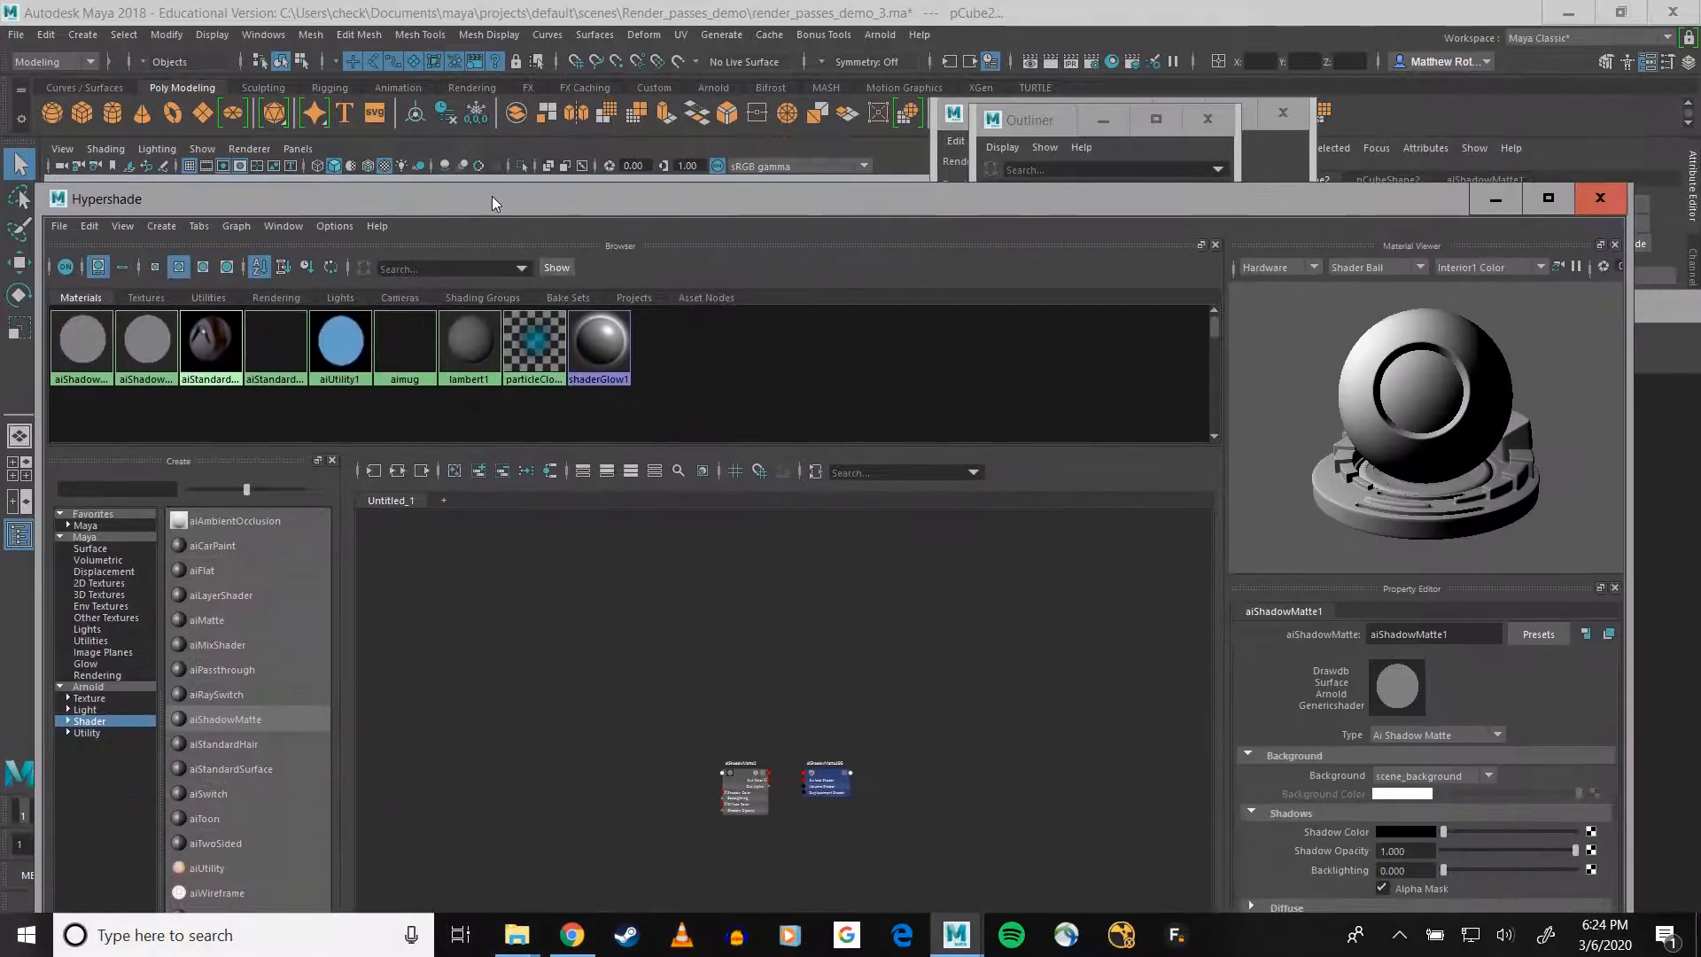
{"action": "left_click", "coordinate": [1595, 197]}
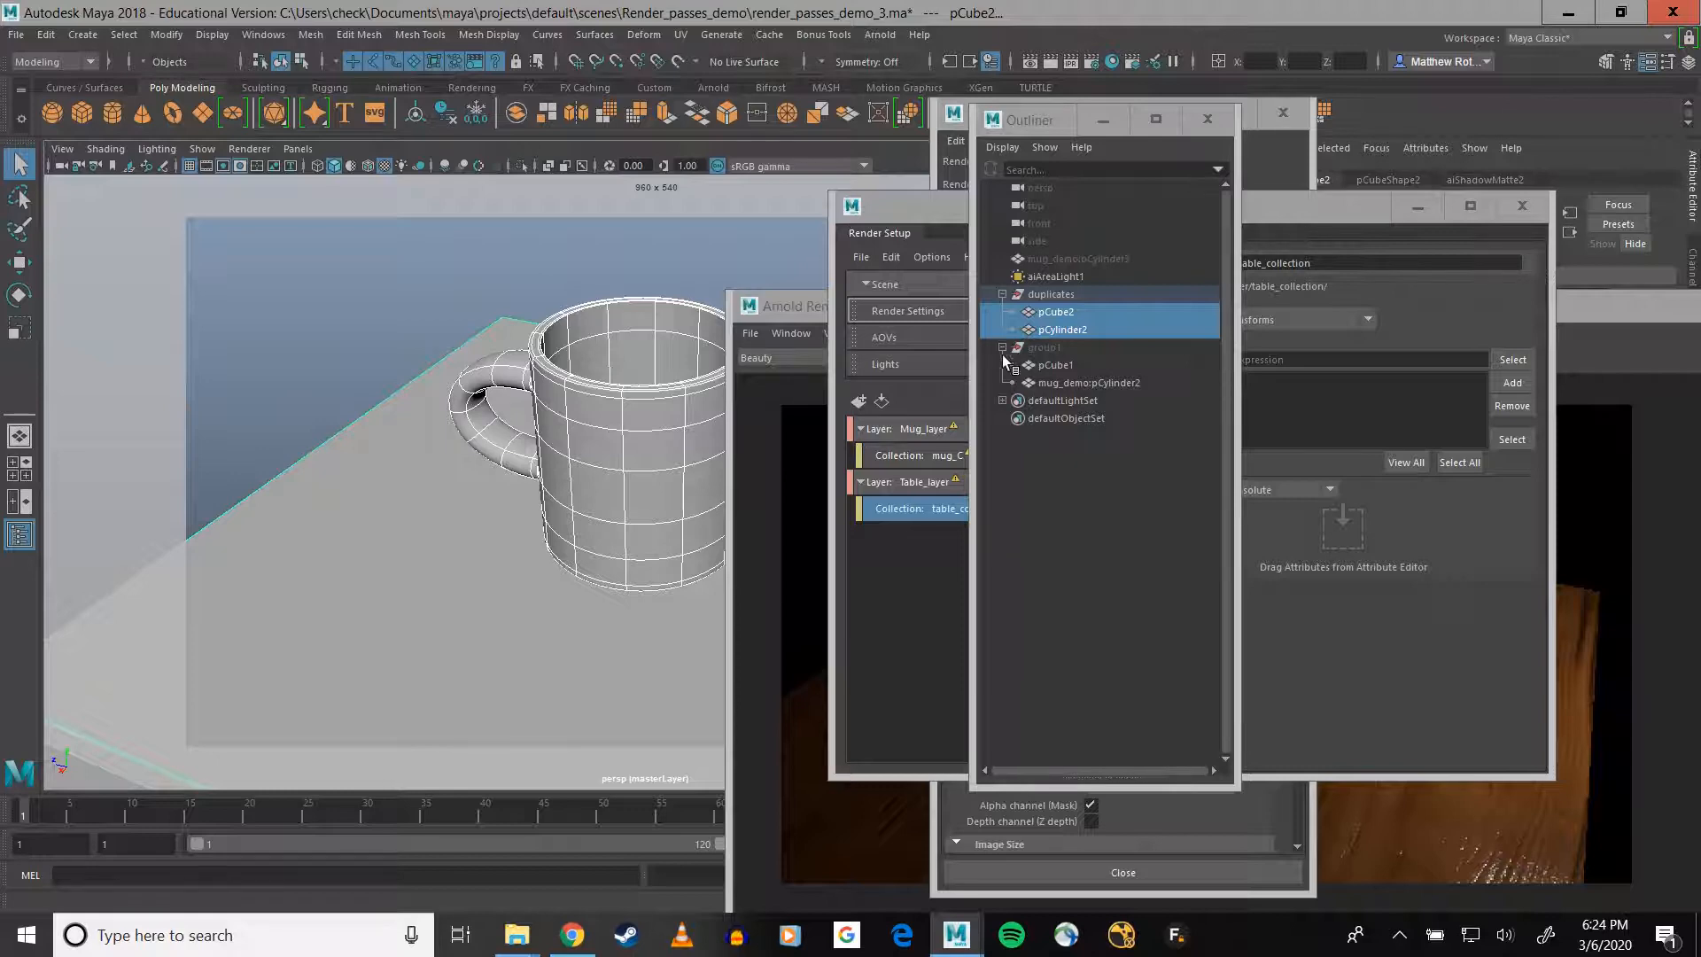
- Show the hidden group1 again and rename it originals
{"action": "left_click", "coordinate": [1033, 349]}
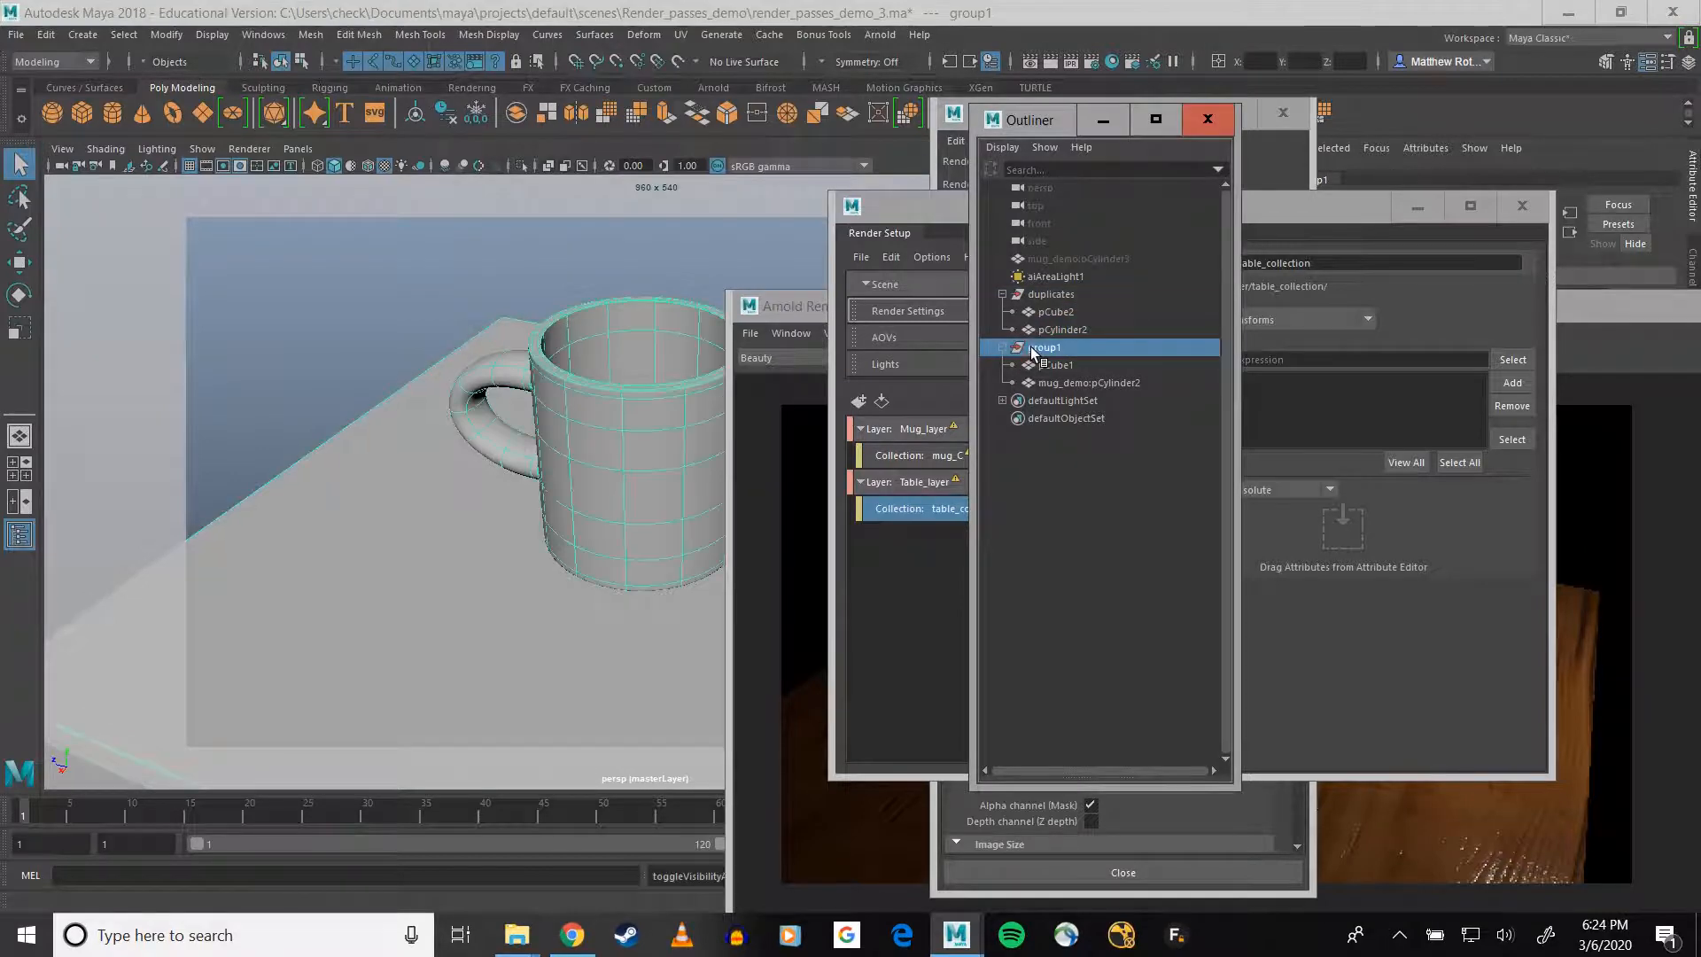
{"action": "double_click", "coordinate": [1039, 349]}
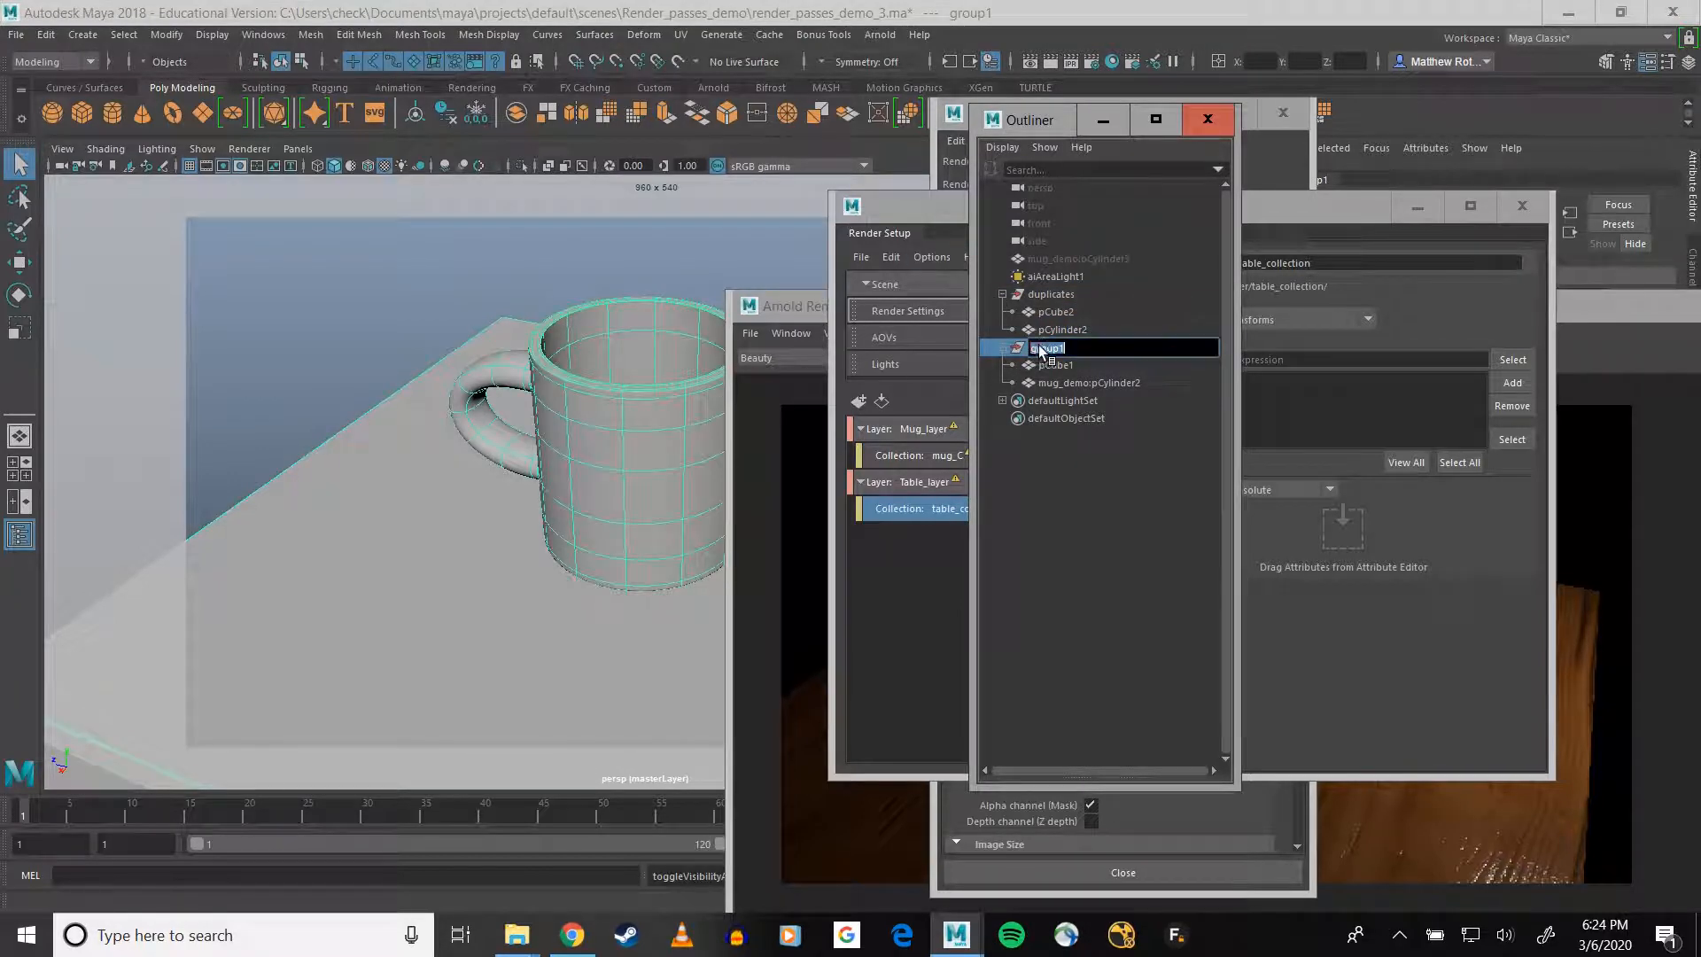
{"action": "type", "text": "originals"}
{"action": "key", "text": "Return"}
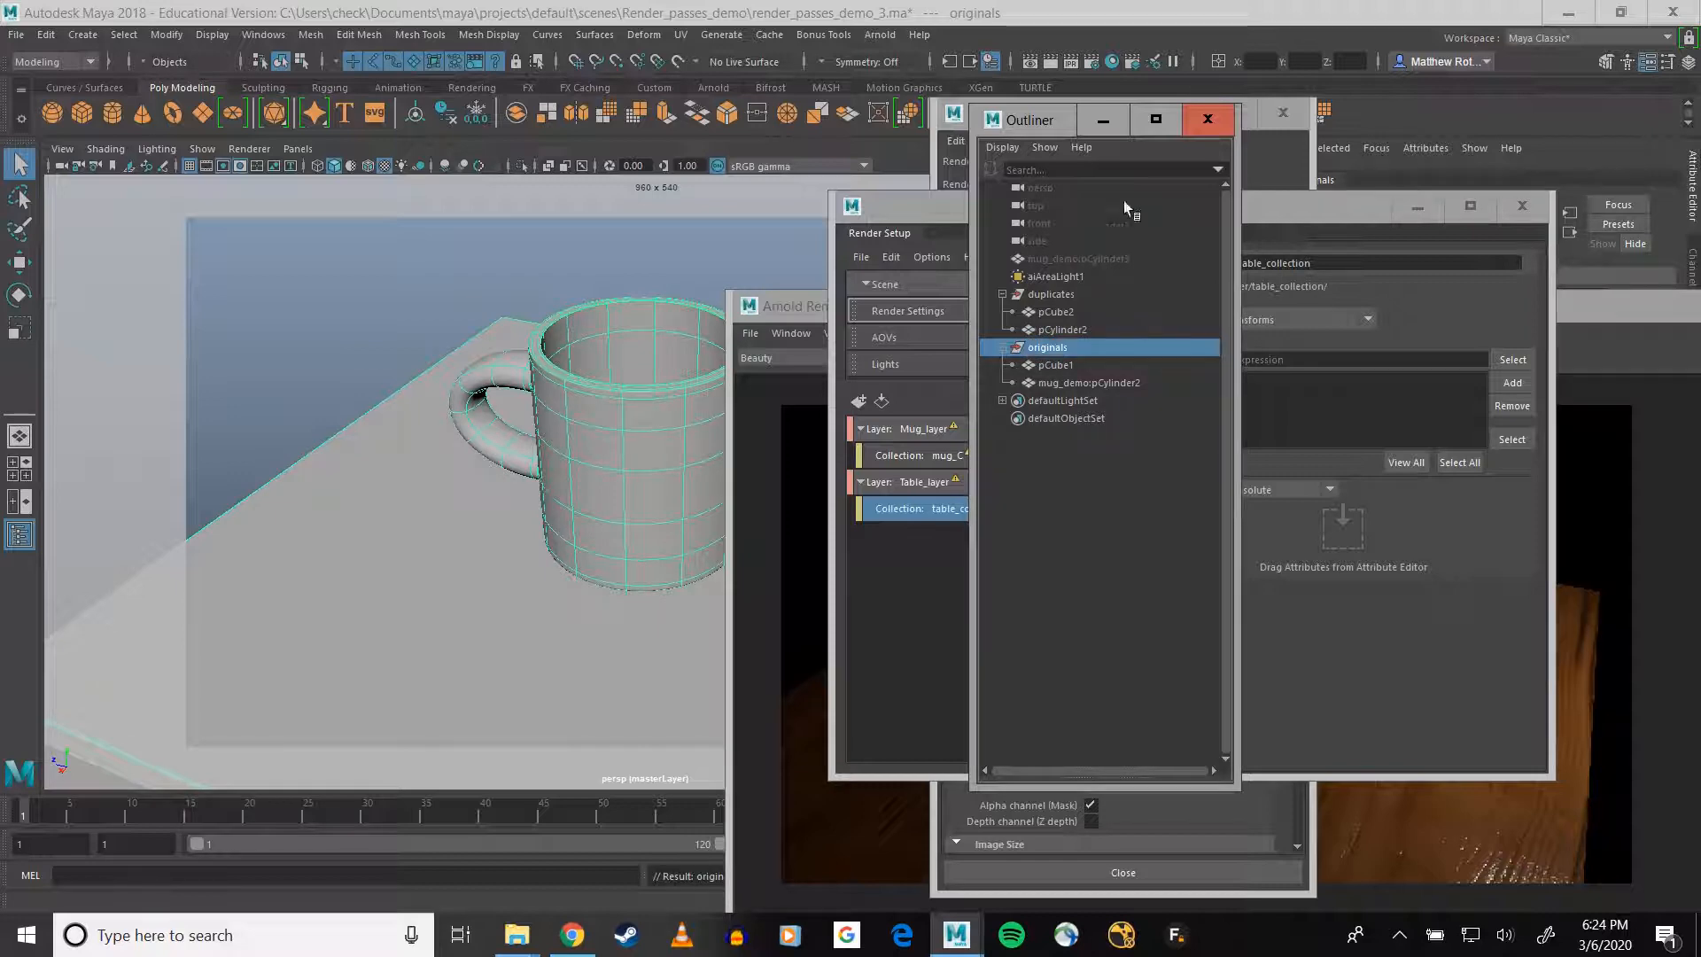
- Move the Outliner and Render Settings windows off Render Setup and bring Render Setup forward
{"action": "left_click_drag", "start_coordinate": [1042, 124], "coordinate": [307, 238]}
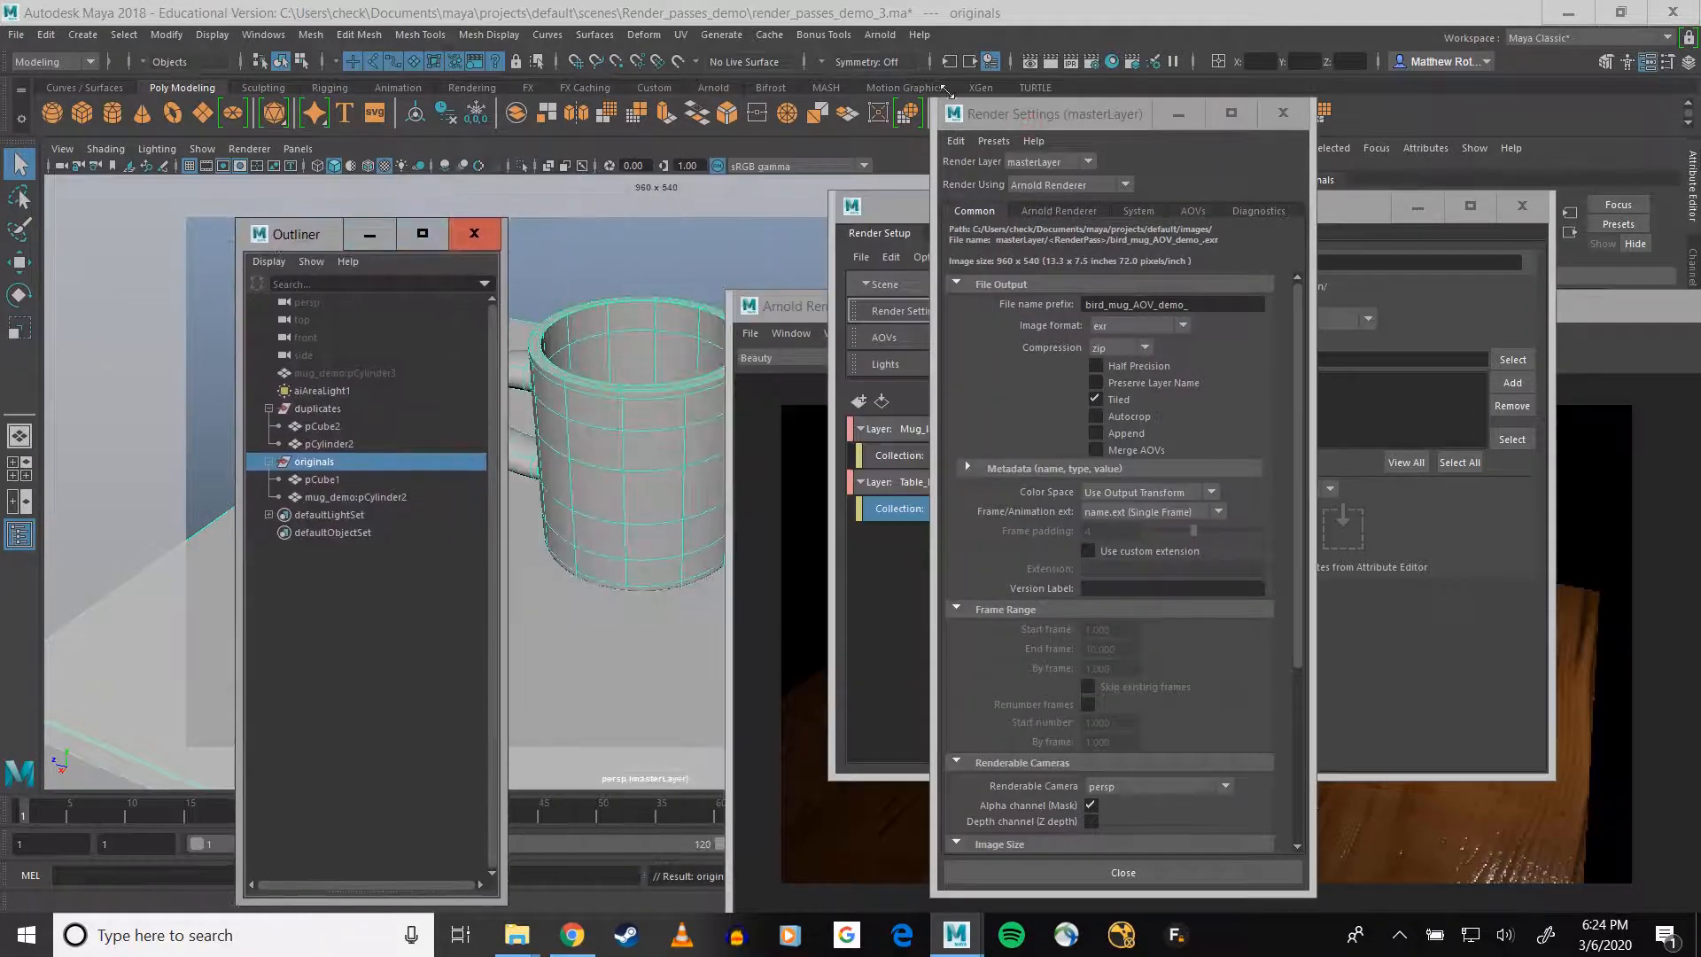
{"action": "left_click_drag", "start_coordinate": [1007, 114], "coordinate": [366, 186]}
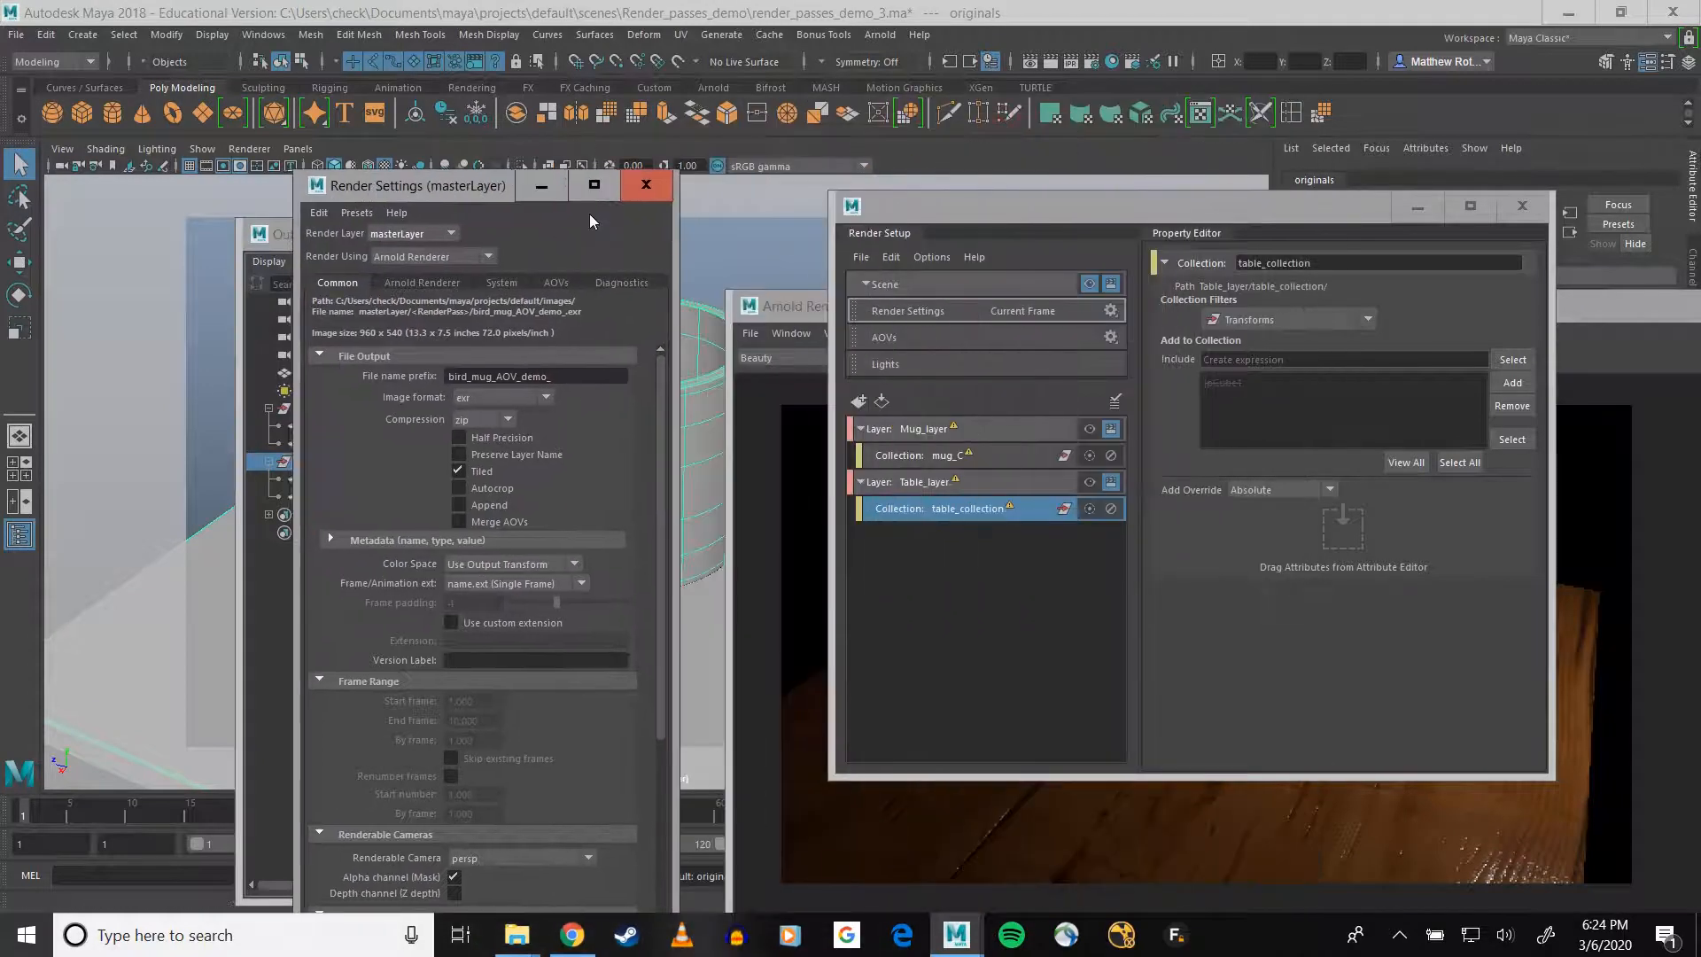
{"action": "left_click", "coordinate": [922, 206]}
- Create a new render layer named Mug_w_shadow in Render Setup
{"action": "left_click", "coordinate": [941, 578]}
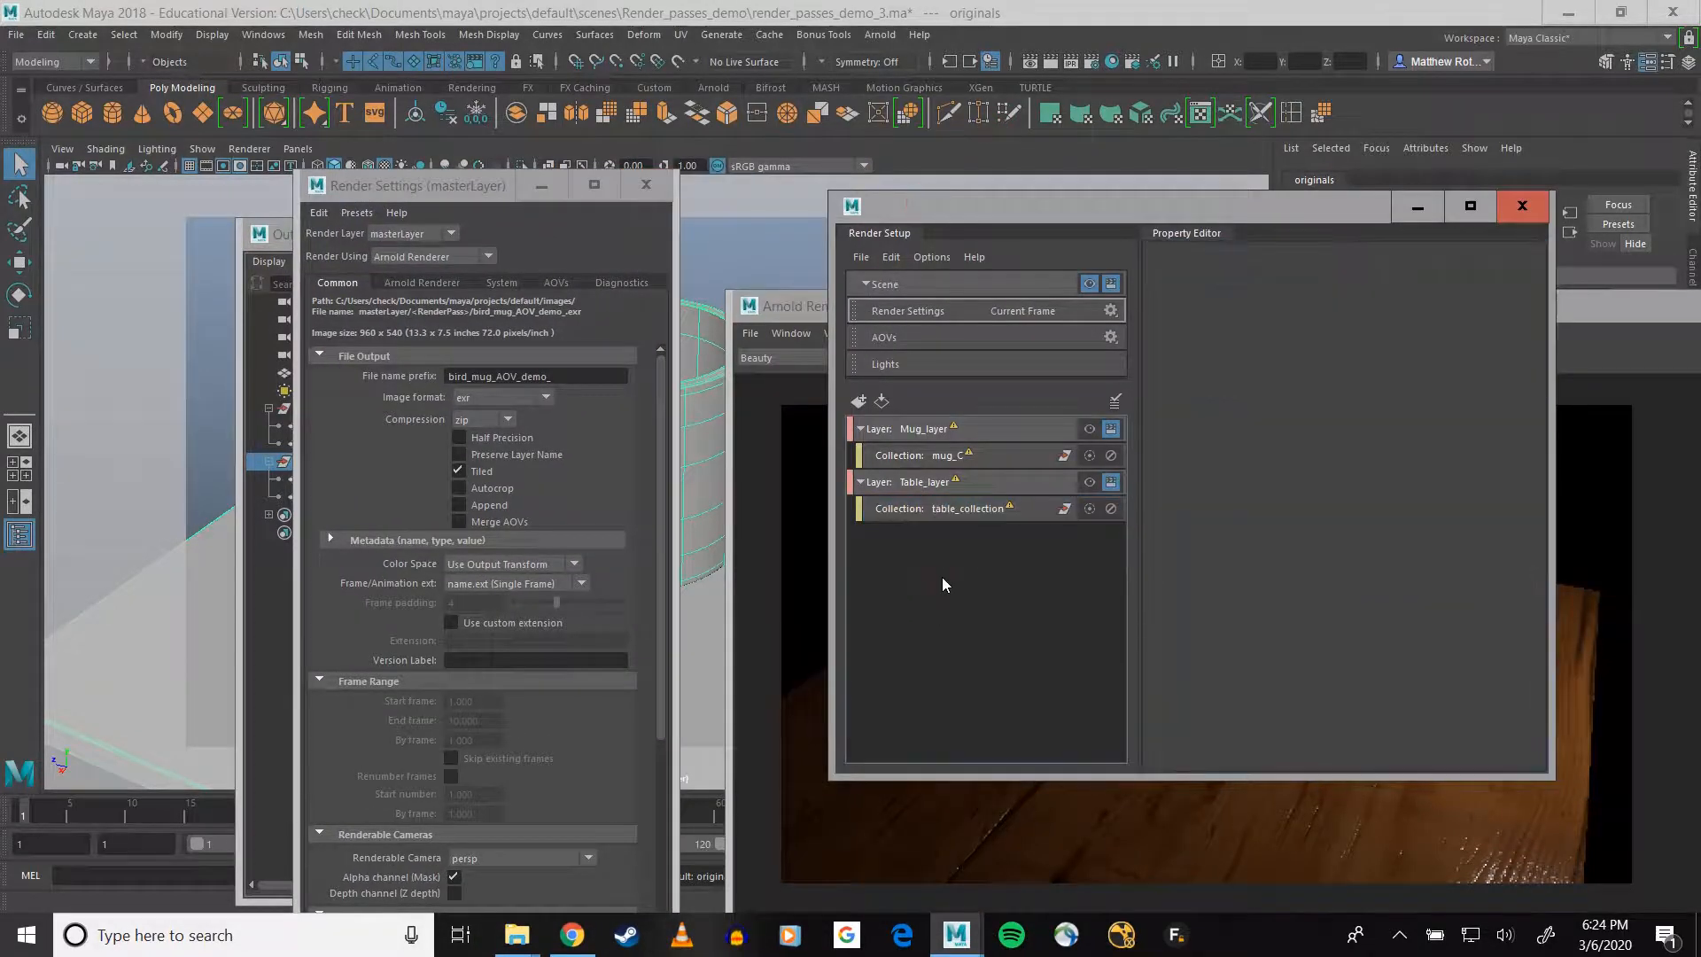
{"action": "left_click", "coordinate": [943, 581]}
{"action": "left_click", "coordinate": [861, 402]}
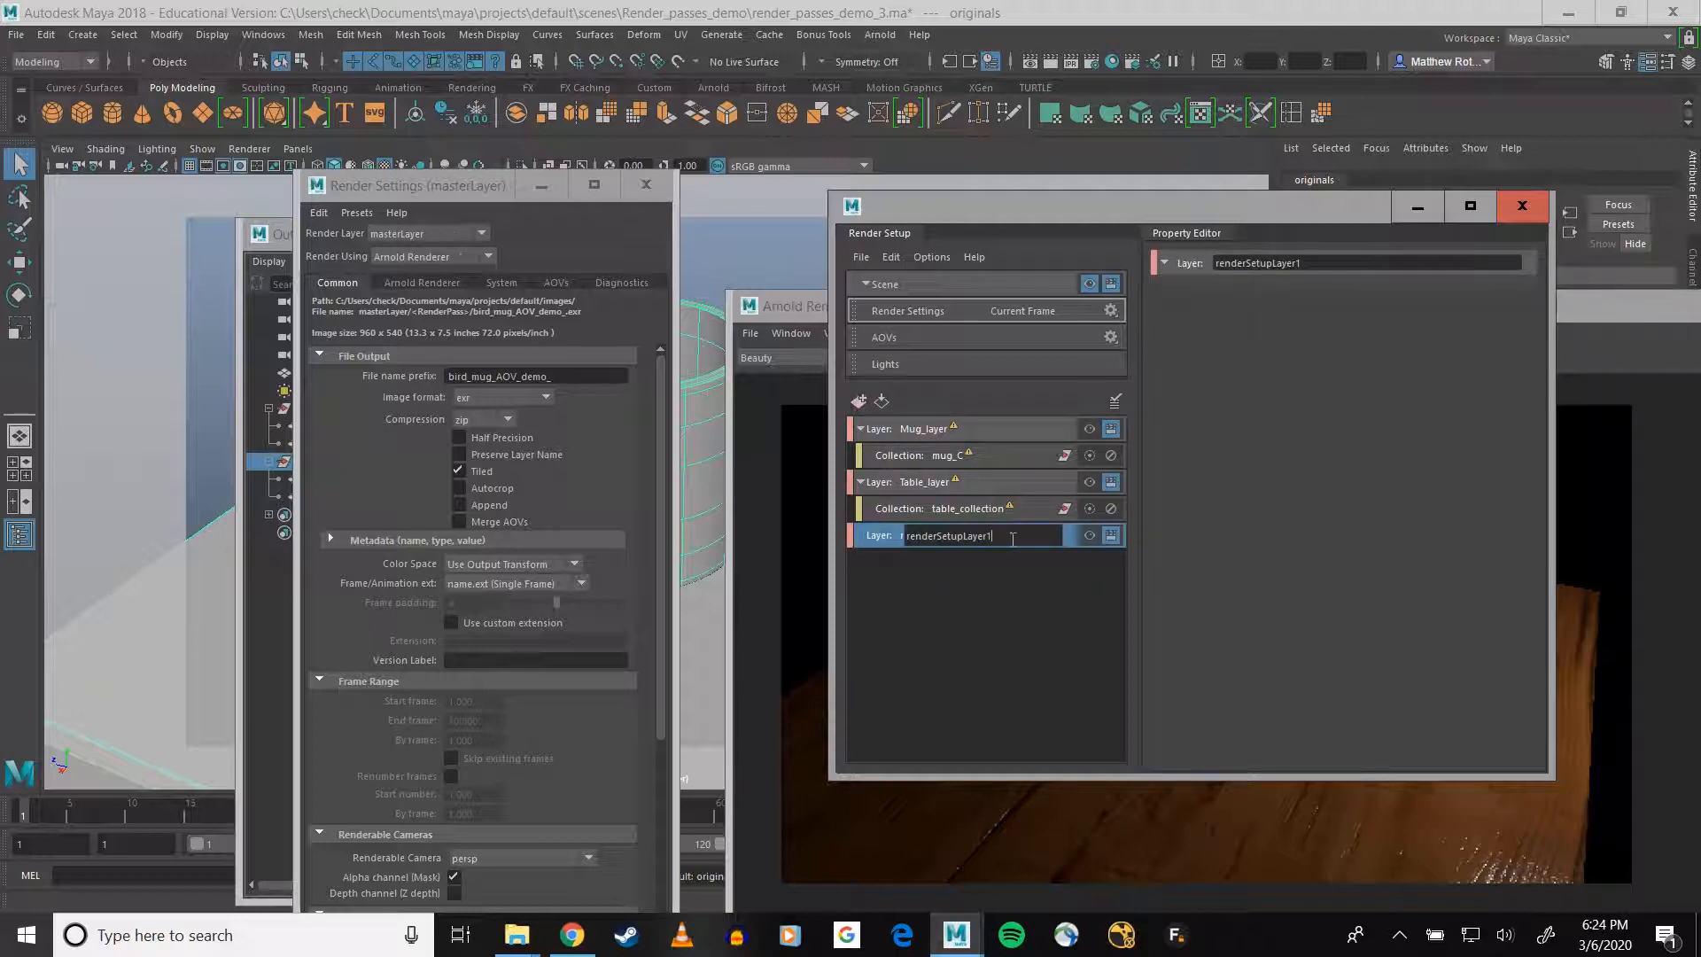
{"action": "left_click_drag", "start_coordinate": [1012, 539], "coordinate": [827, 535]}
{"action": "type", "text": "Mug_w_shadow"}
{"action": "key", "text": "Return"}
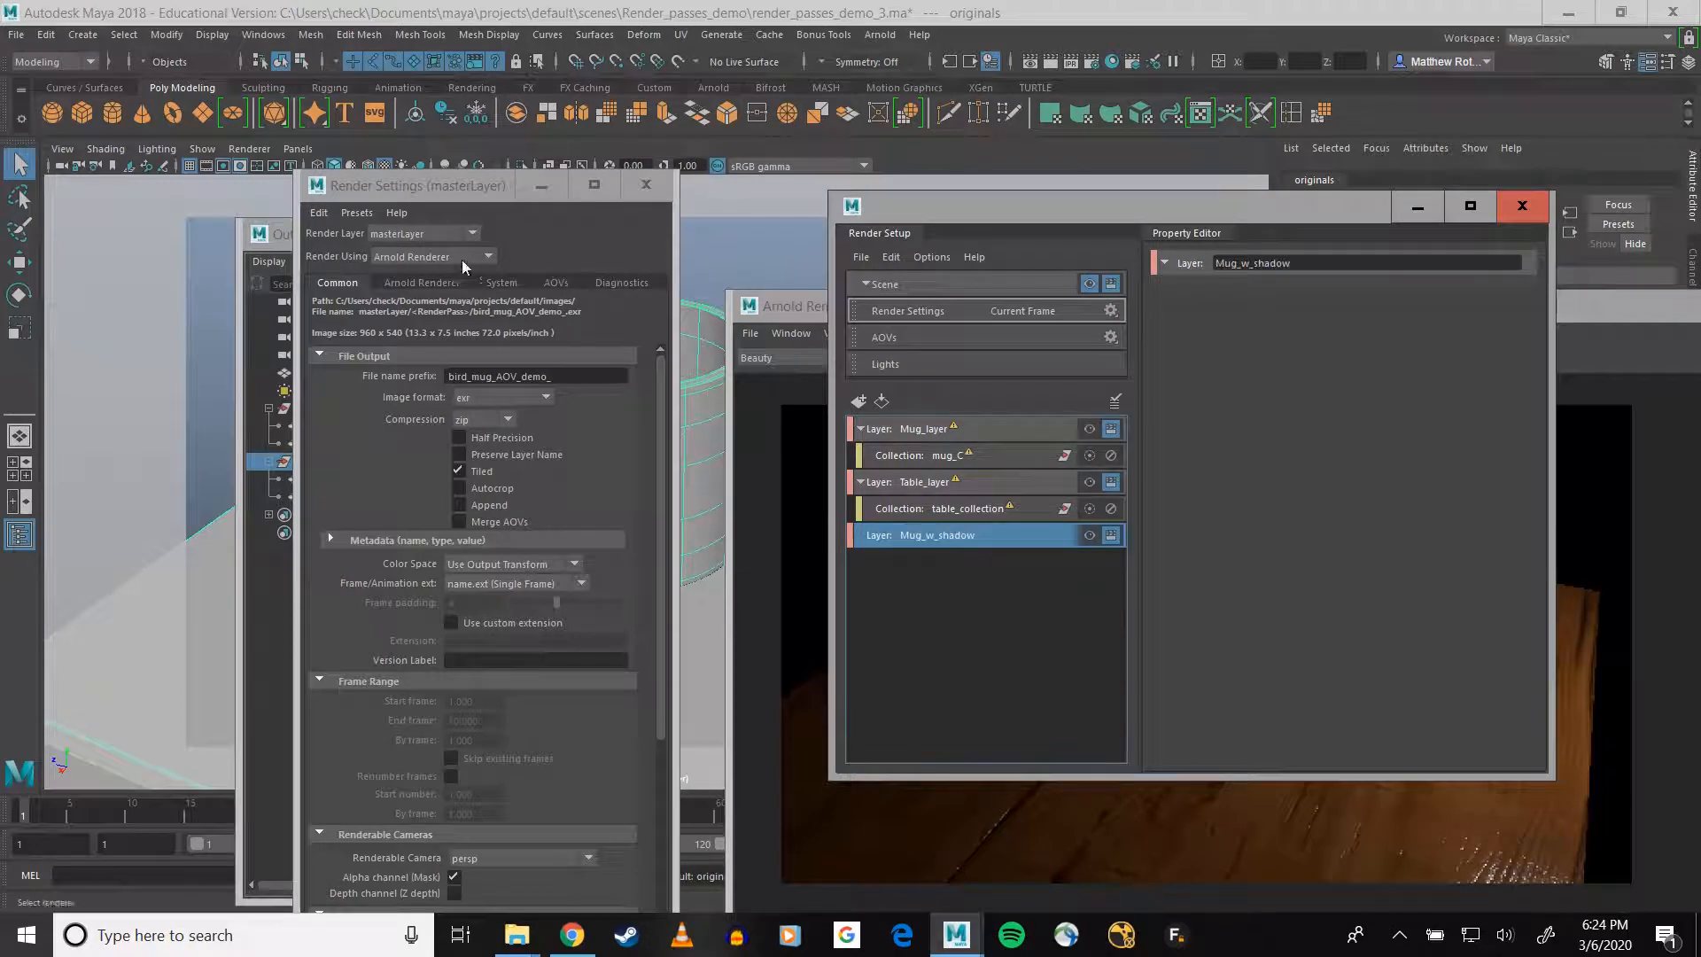
- Create a collection named mug_shadow_C in the Mug_w_shadow layer and add the duplicate pCylinder2 and original pCube1 to it
{"action": "left_click_drag", "start_coordinate": [423, 196], "coordinate": [619, 171]}
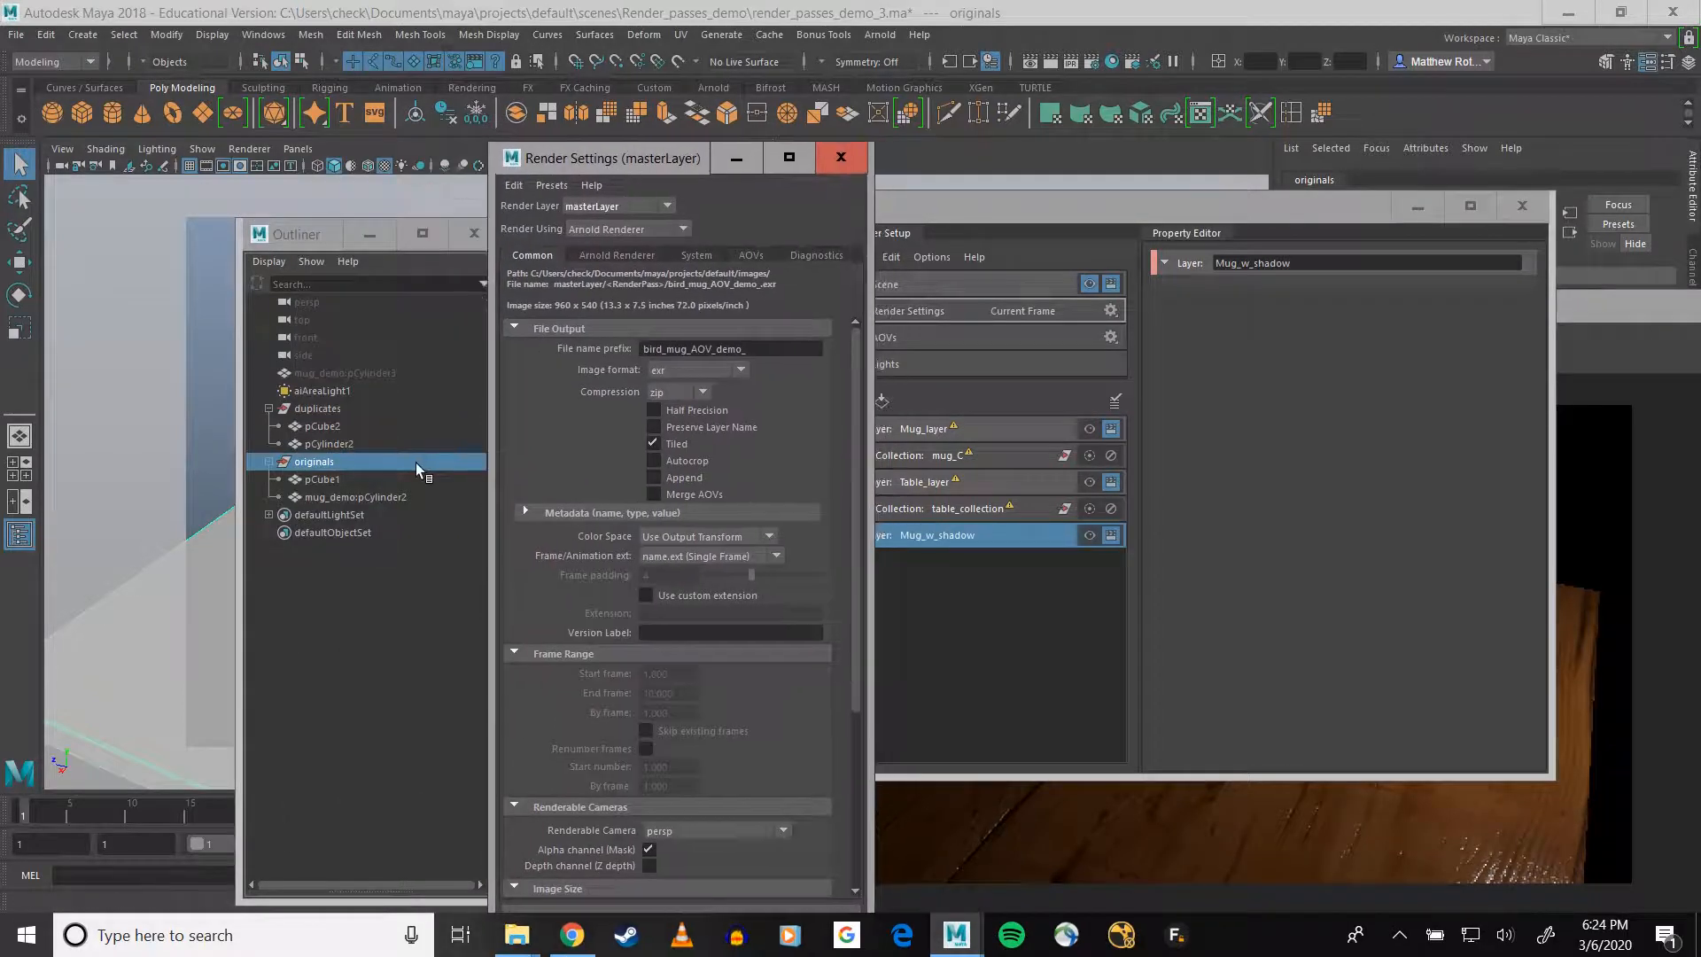
{"action": "left_click", "coordinate": [347, 425]}
{"action": "left_click", "coordinate": [341, 445]}
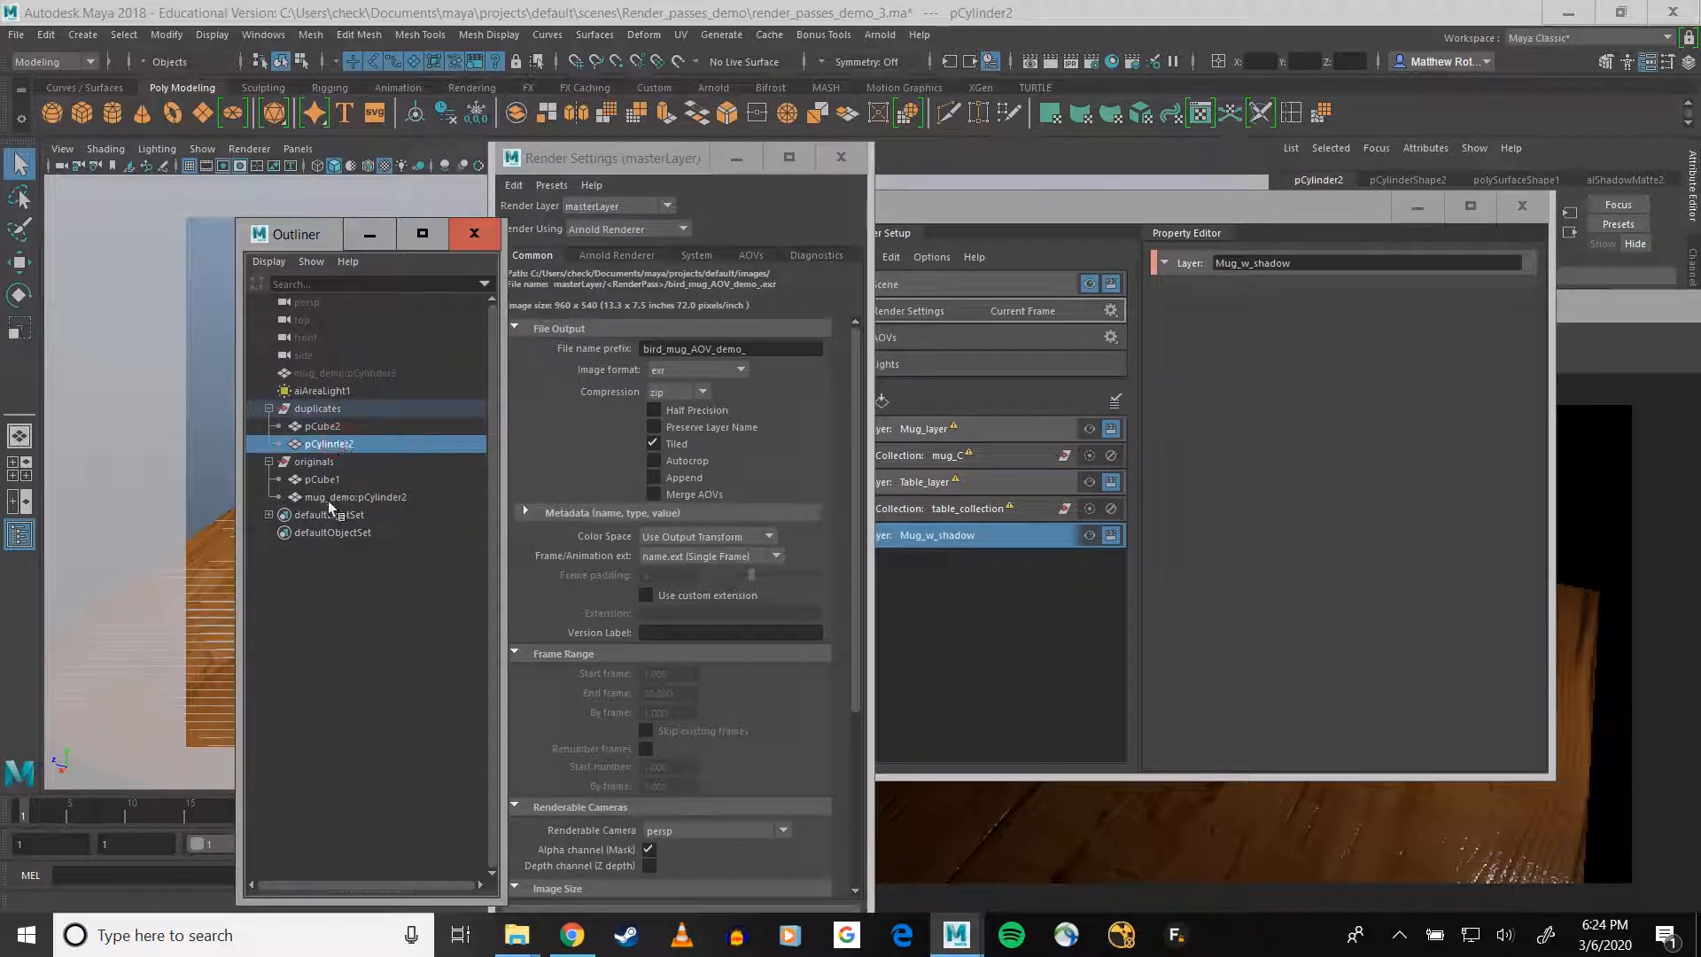
{"action": "left_click", "coordinate": [320, 480], "text": "ctrl"}
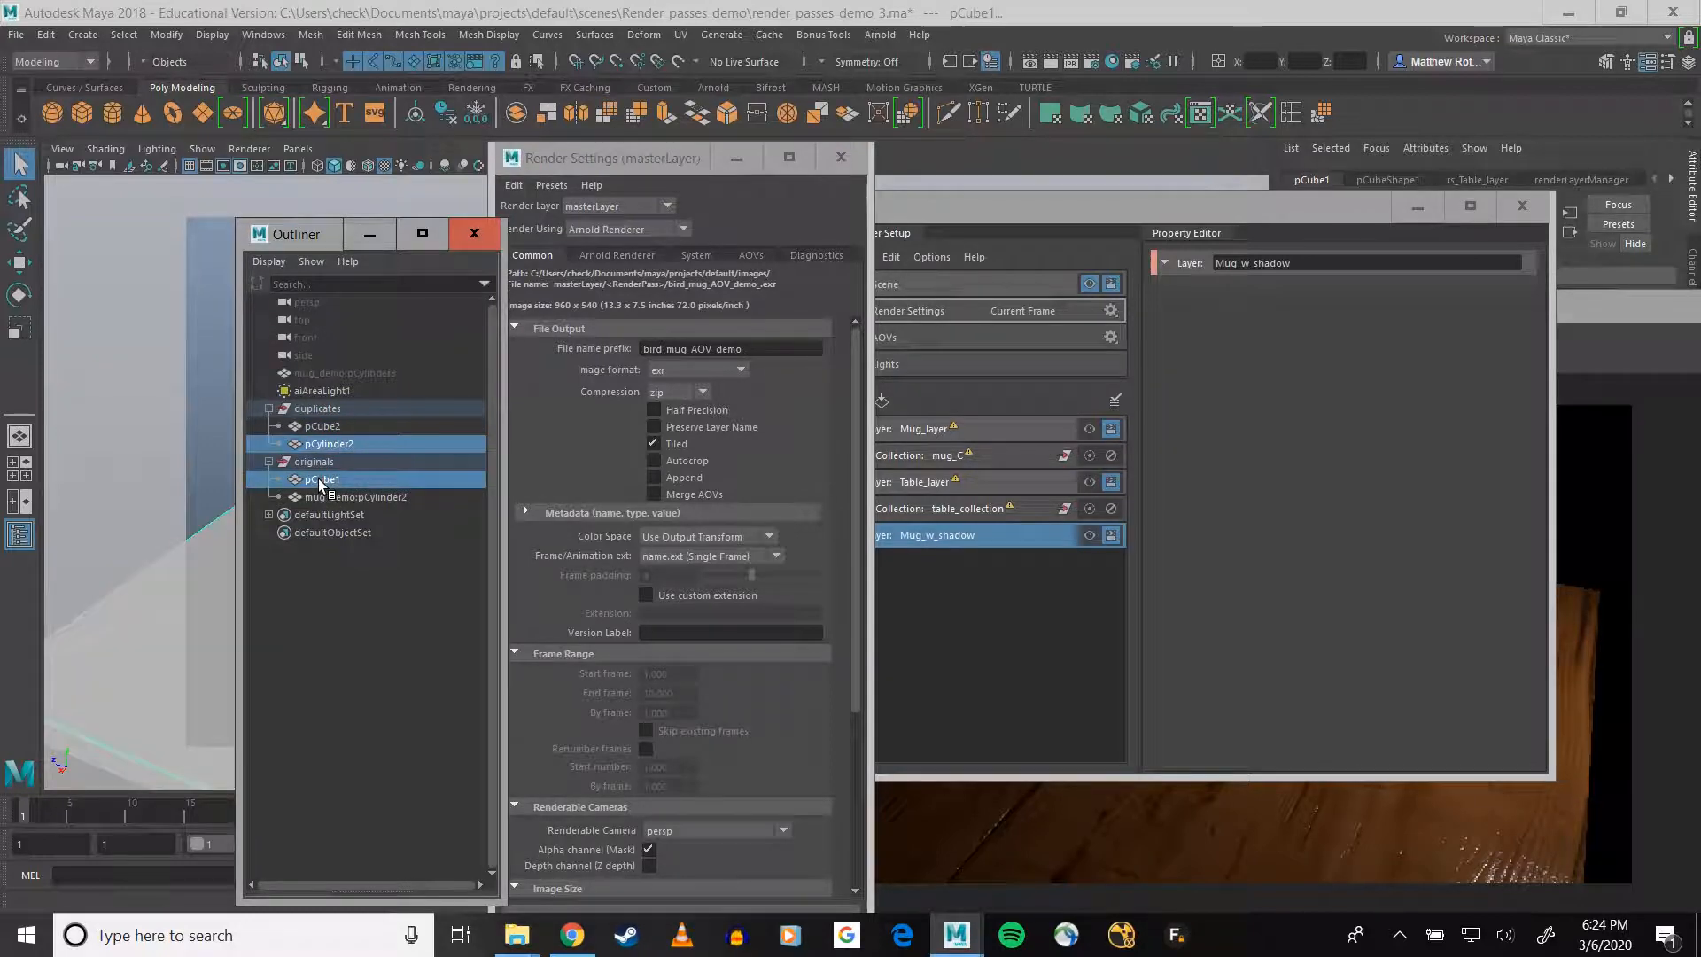
{"action": "left_click", "coordinate": [971, 237]}
{"action": "right_click", "coordinate": [932, 530]}
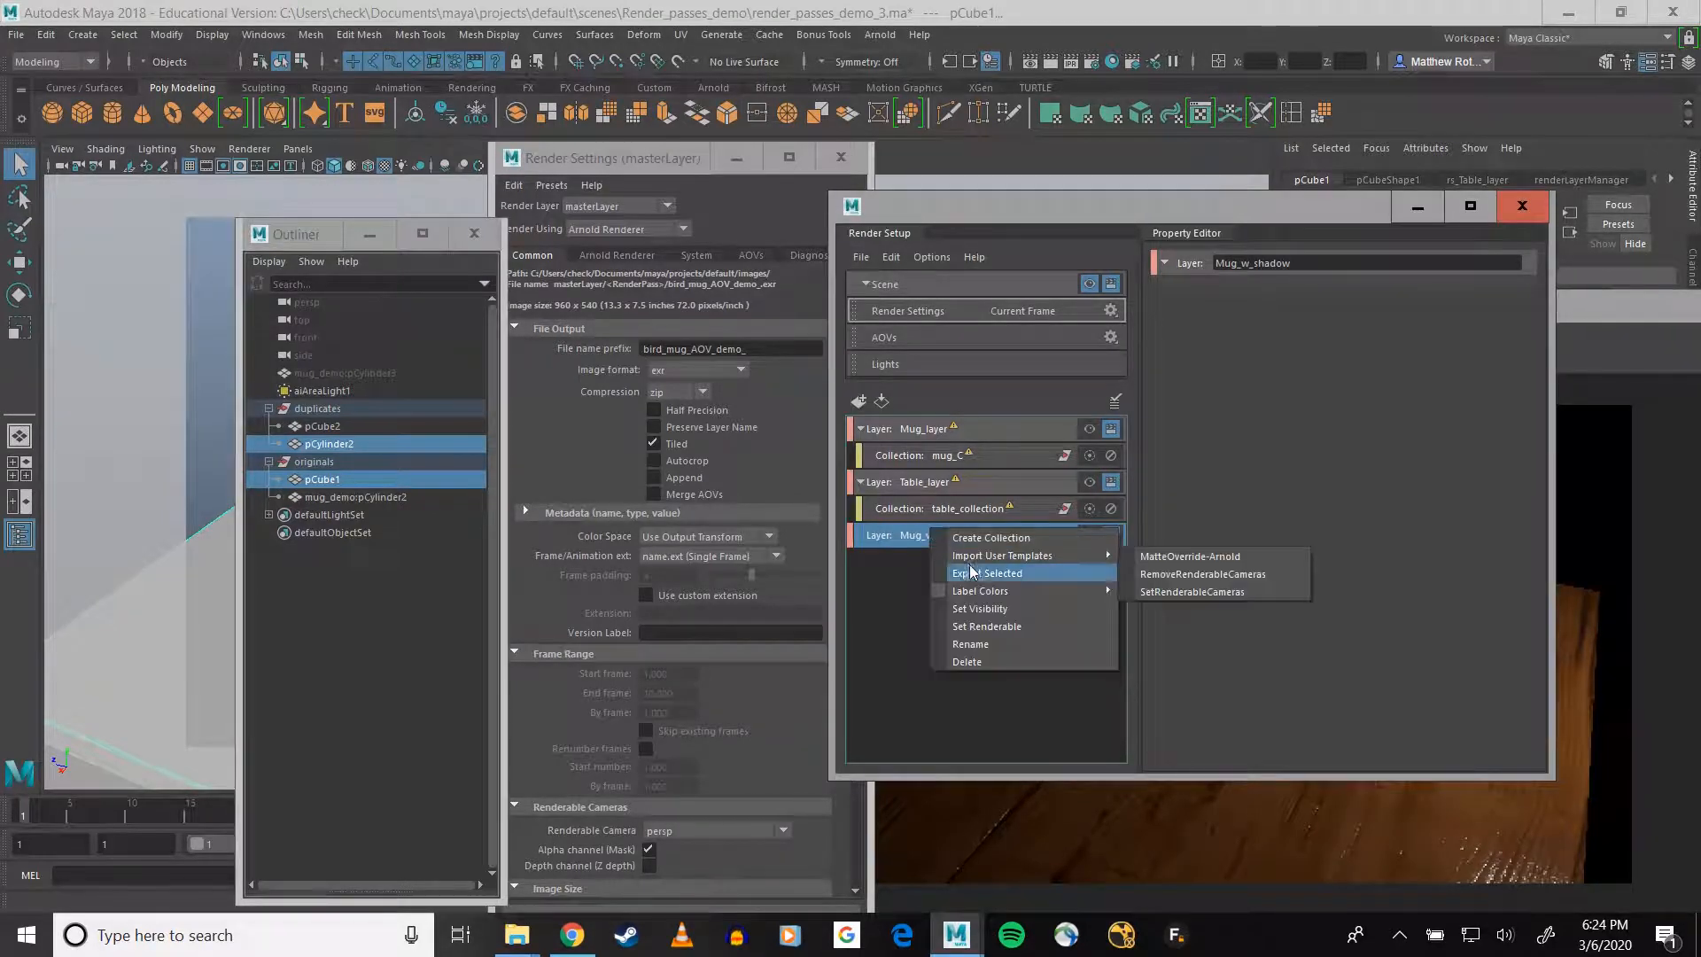
{"action": "left_click", "coordinate": [985, 538]}
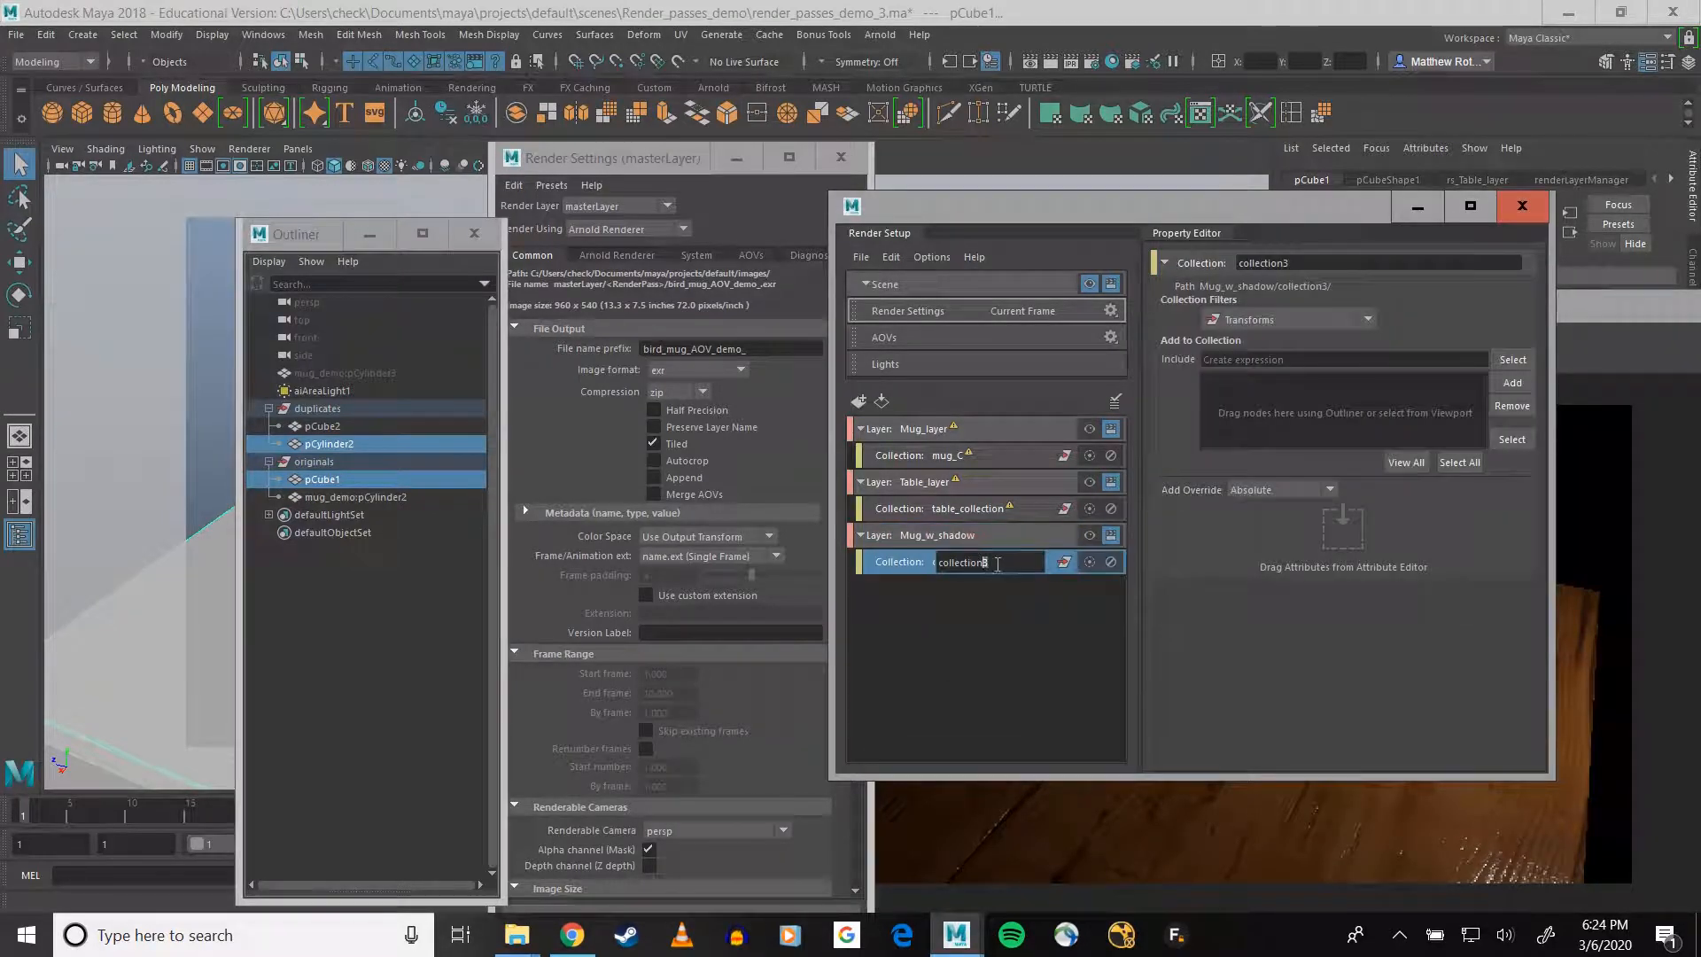
{"action": "left_click_drag", "start_coordinate": [997, 565], "coordinate": [851, 559]}
{"action": "type", "text": "mug_shadow_C"}
{"action": "key", "text": "Return"}
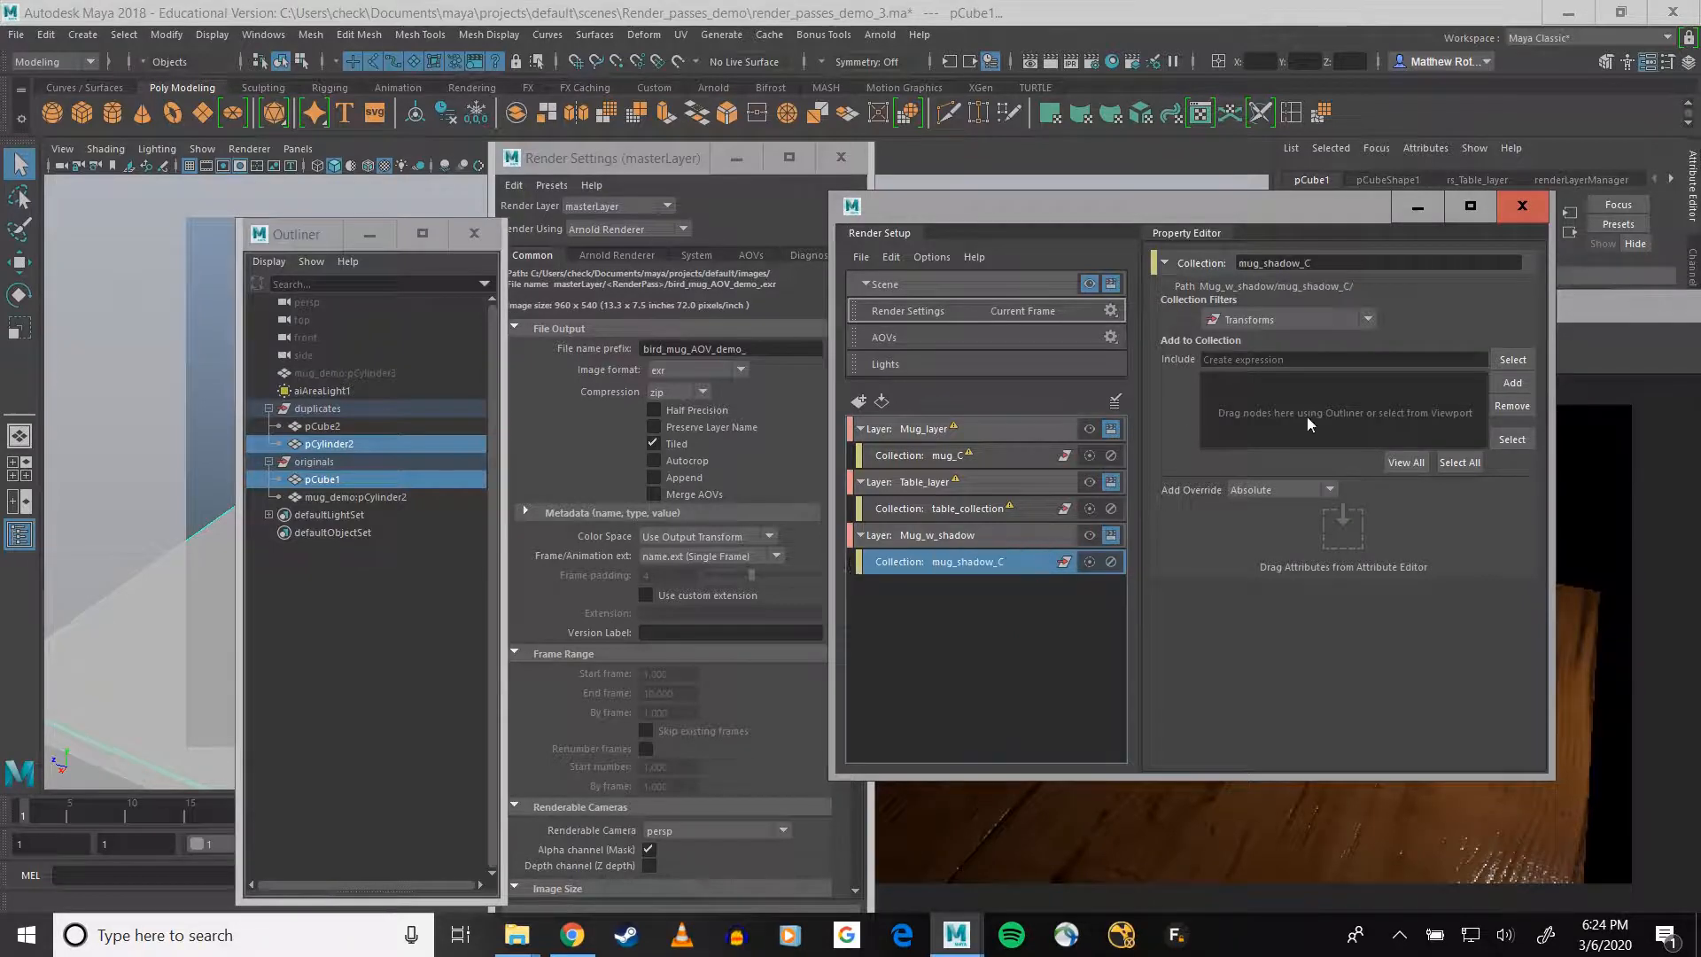
{"action": "left_click", "coordinate": [1512, 383]}
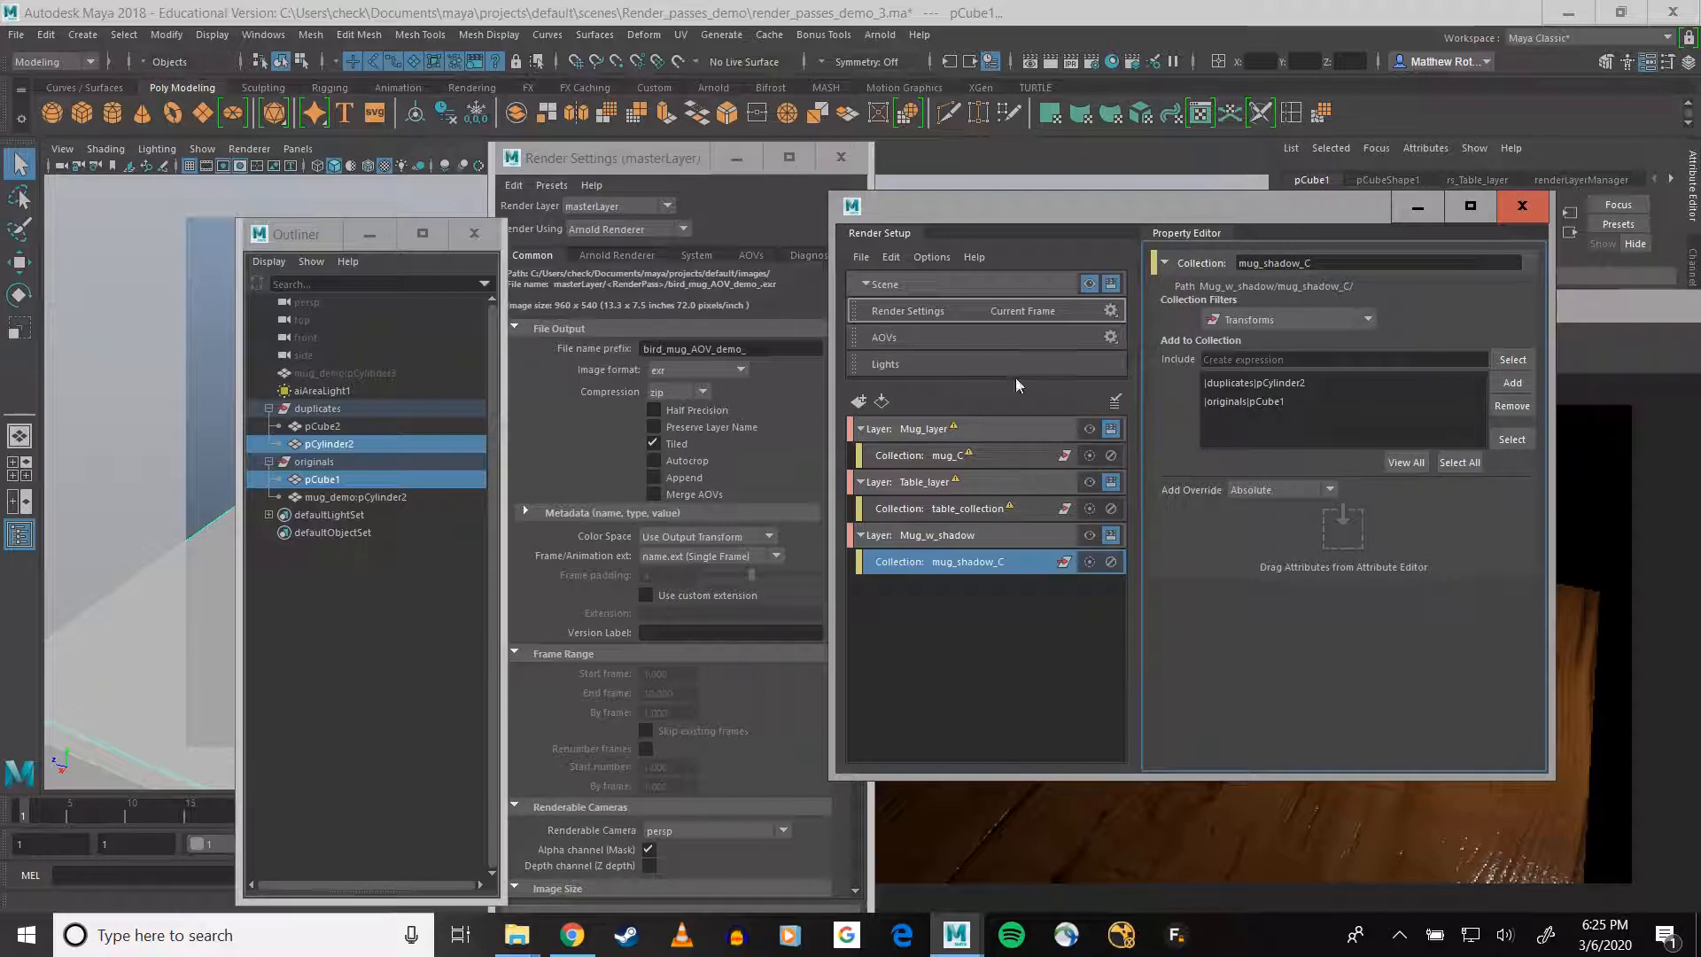
- Switch the Render Settings' render layer to Mug_w_shadow and remove pCylinder2 and pCube1 from the mug_shadow_C collection
{"action": "left_click", "coordinate": [617, 207]}
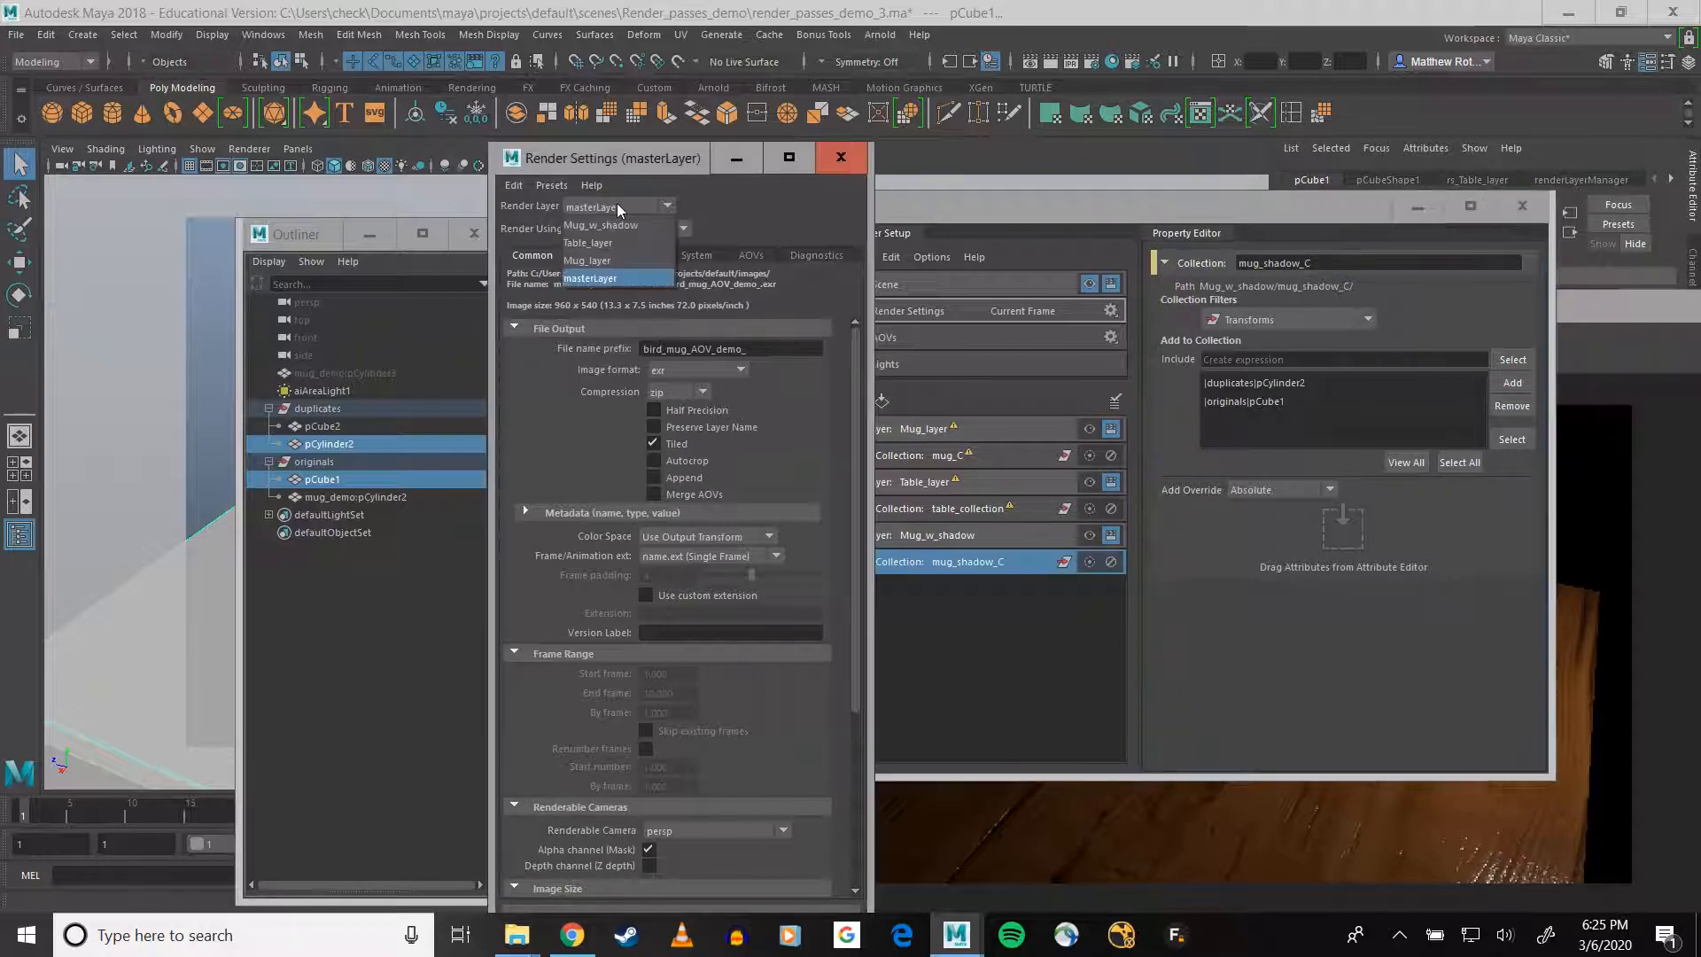
{"action": "left_click", "coordinate": [619, 226]}
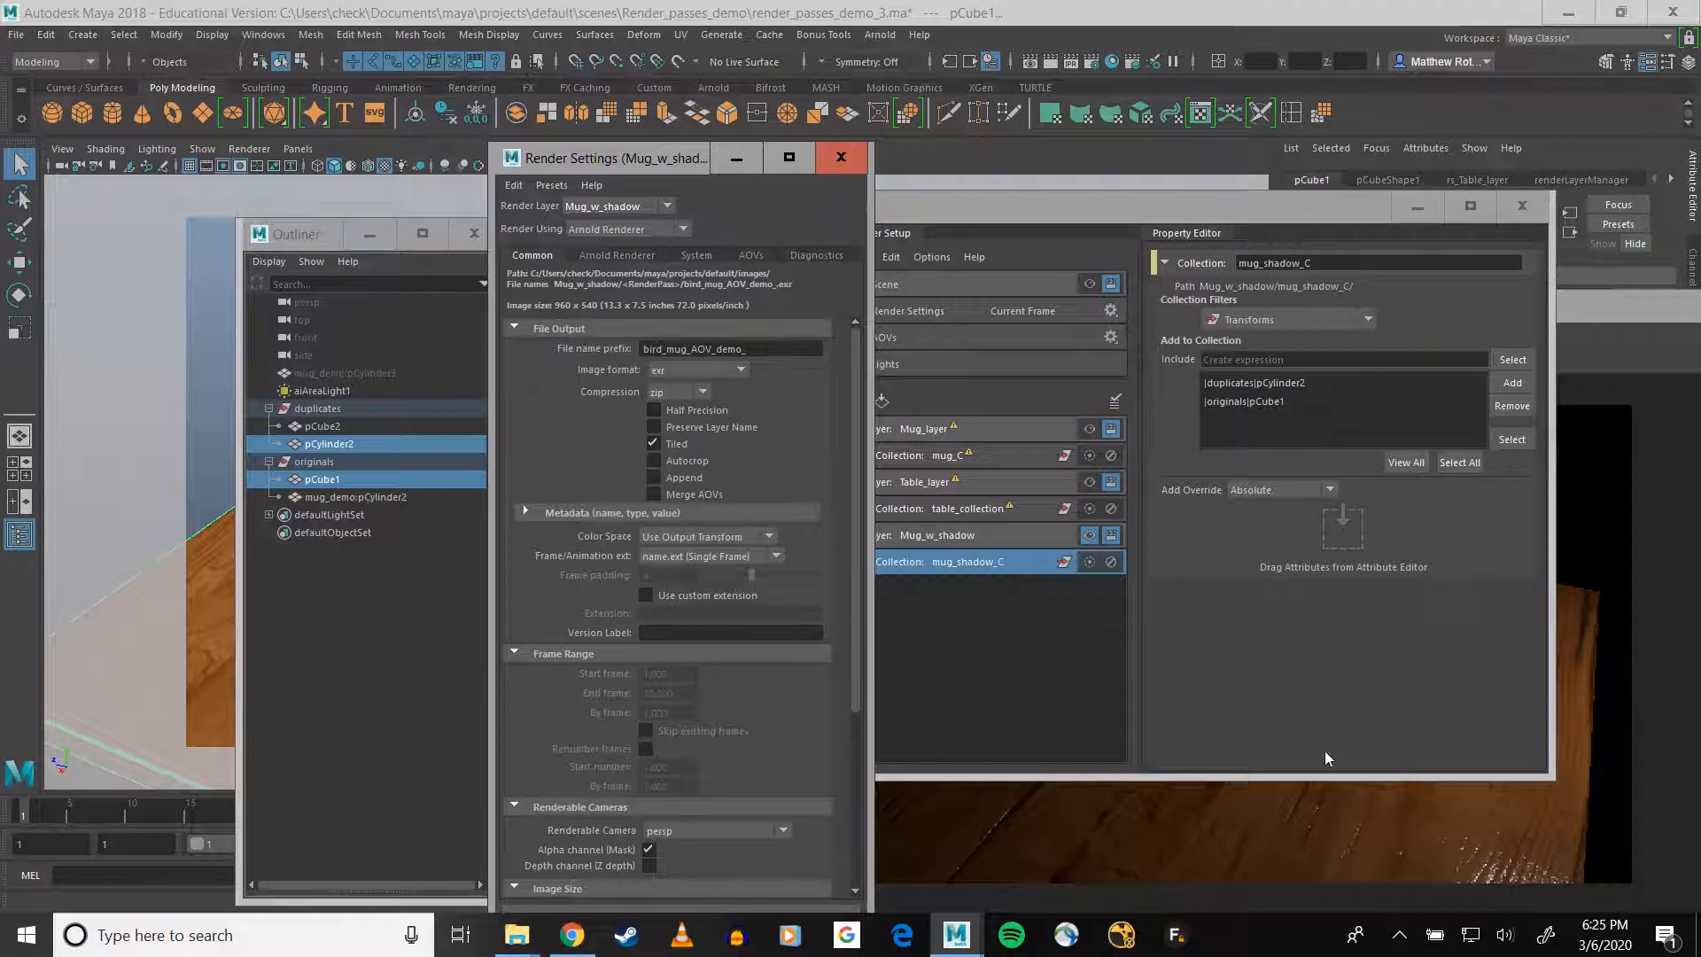
{"action": "left_click", "coordinate": [1243, 405]}
{"action": "left_click", "coordinate": [1243, 385], "text": "ctrl"}
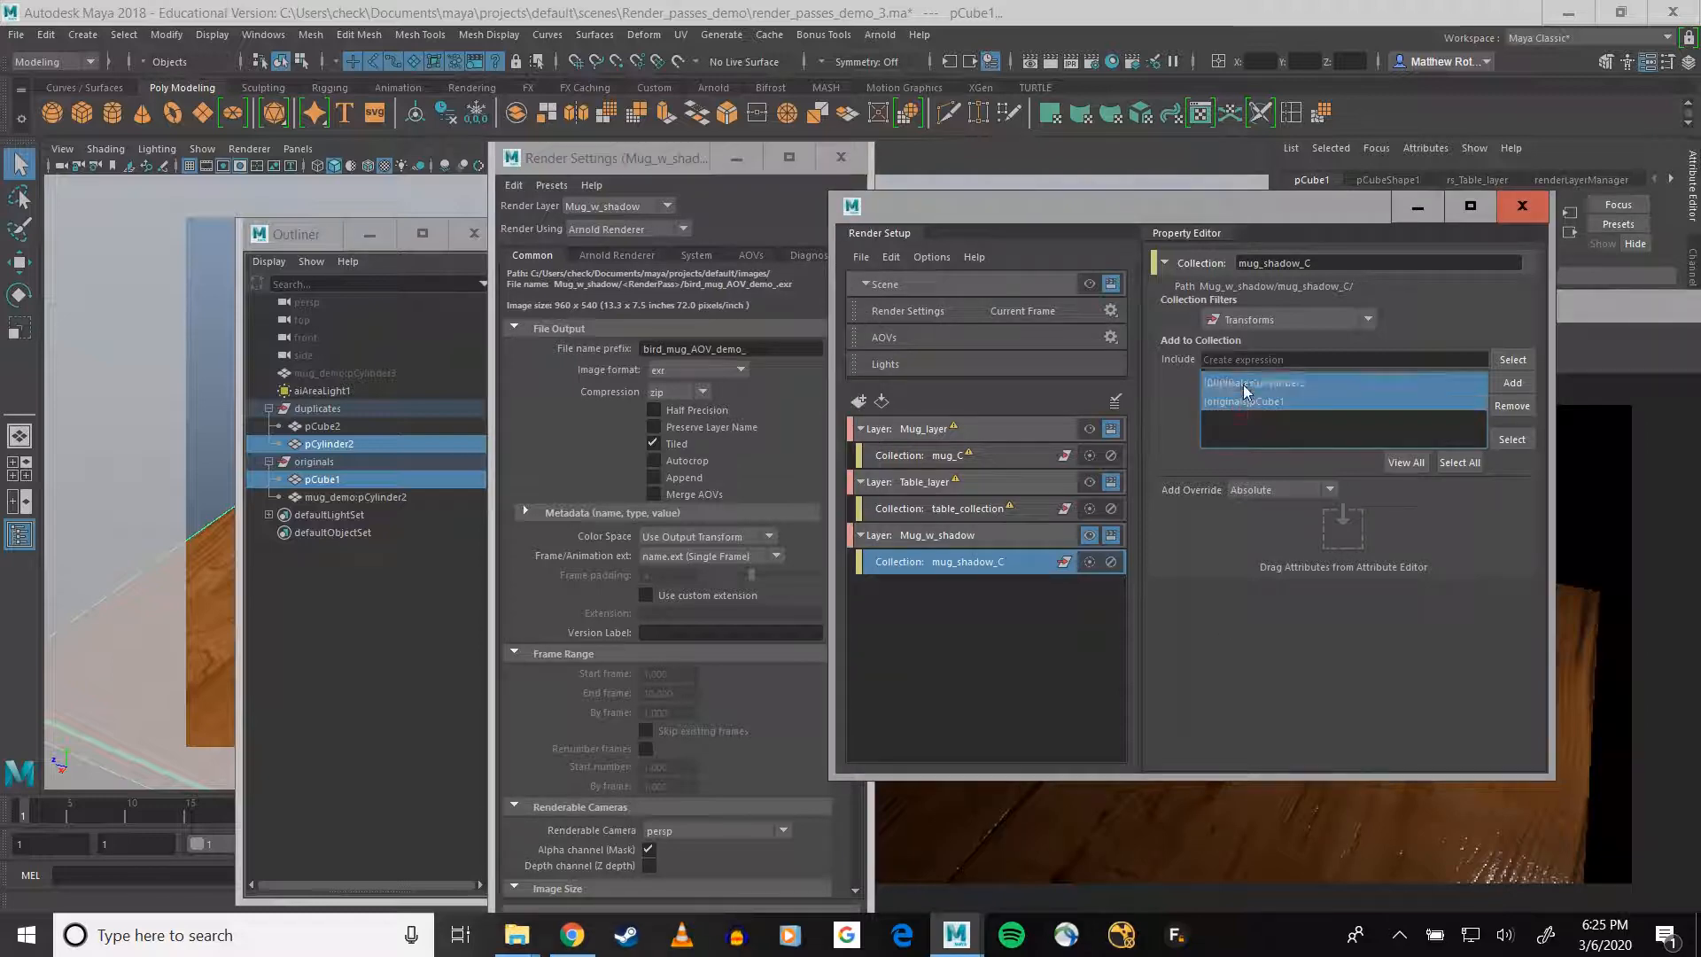
{"action": "left_click", "coordinate": [1507, 407]}
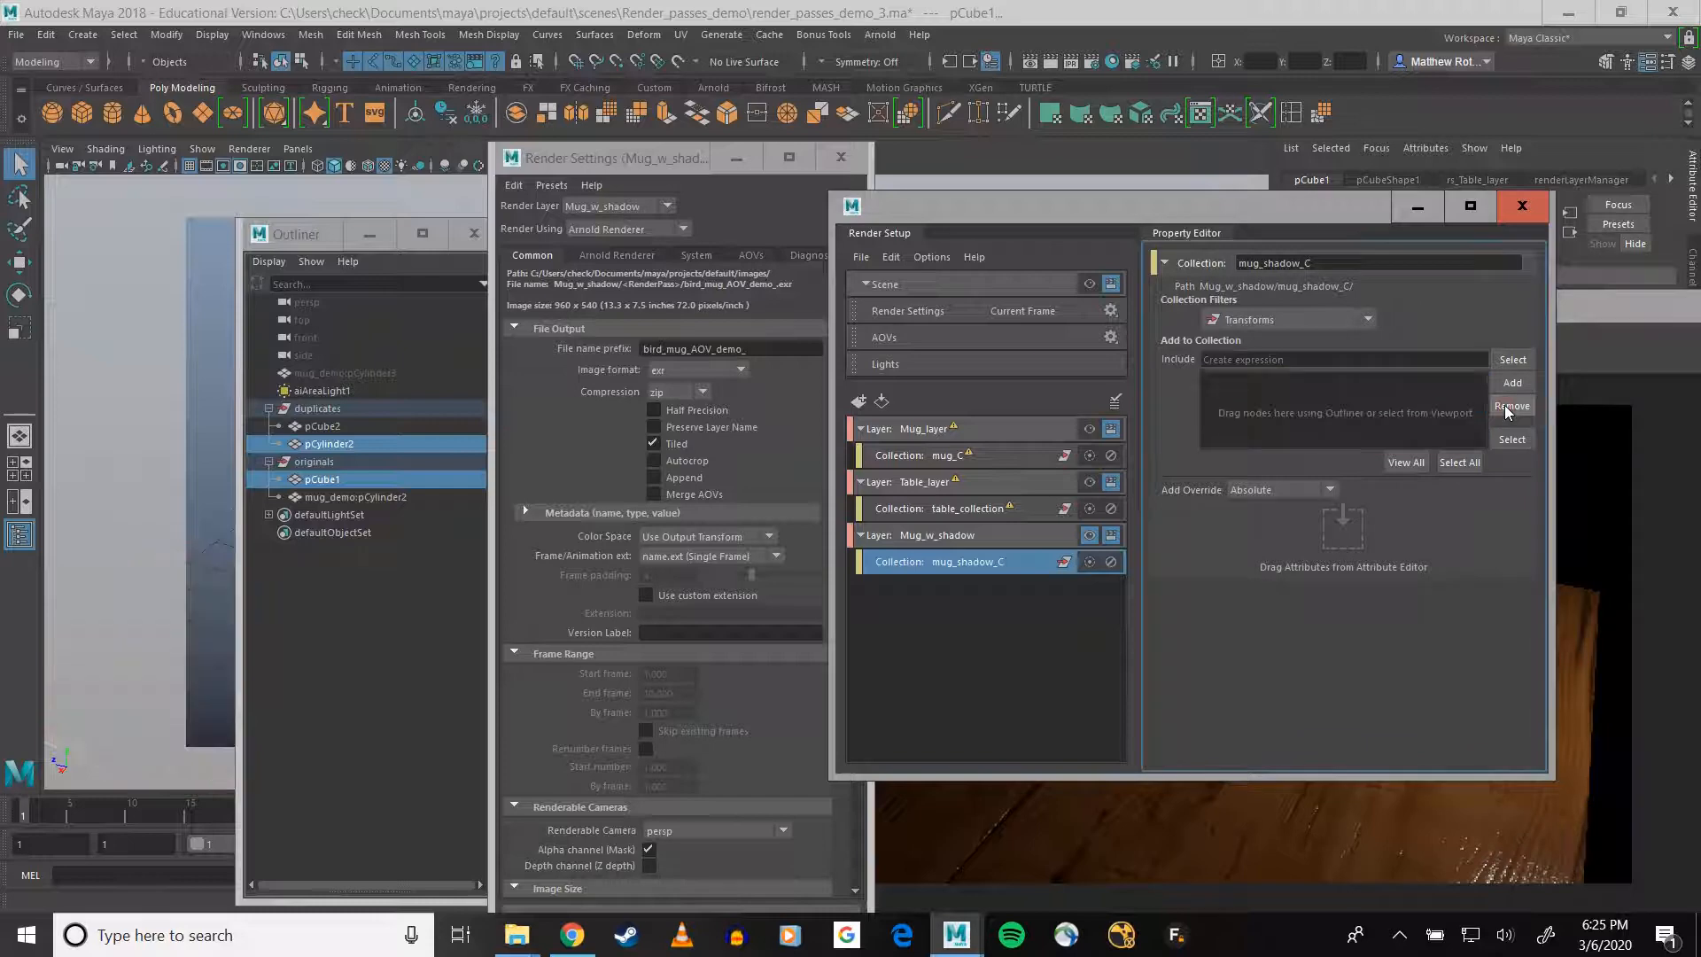
- Add the original mug_demo:pCylinder2 and the duplicate pCube2 to the mug_shadow_C collection
{"action": "left_click", "coordinate": [346, 498]}
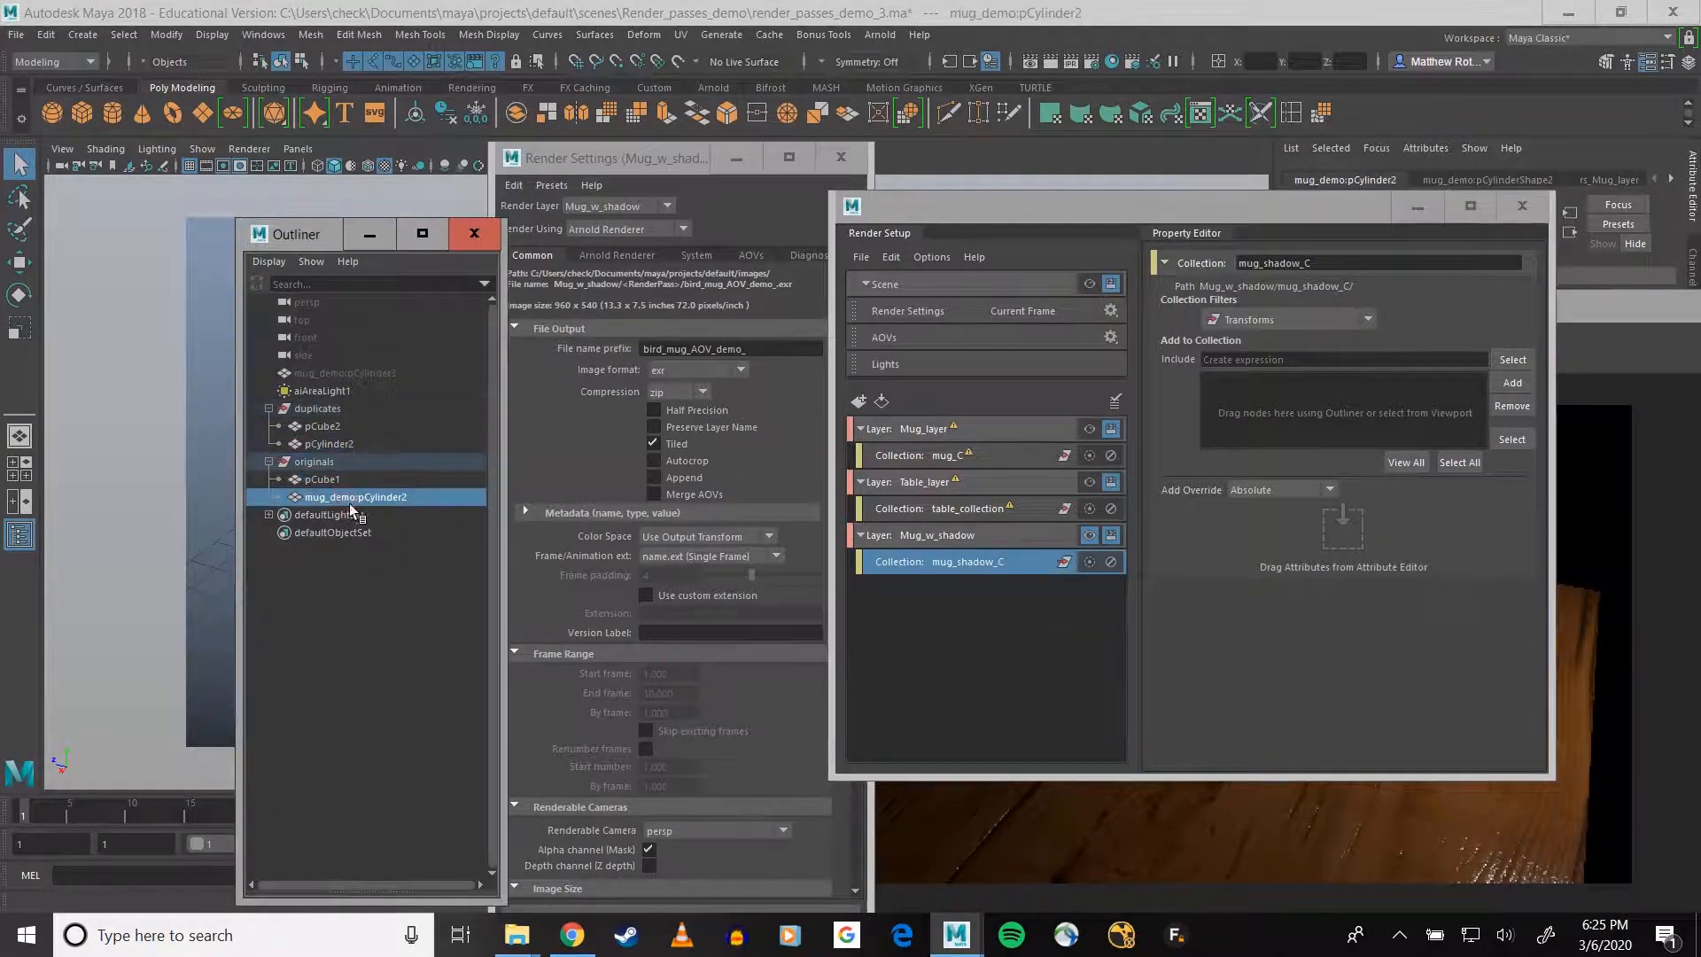
{"action": "left_click", "coordinate": [322, 426], "text": "ctrl"}
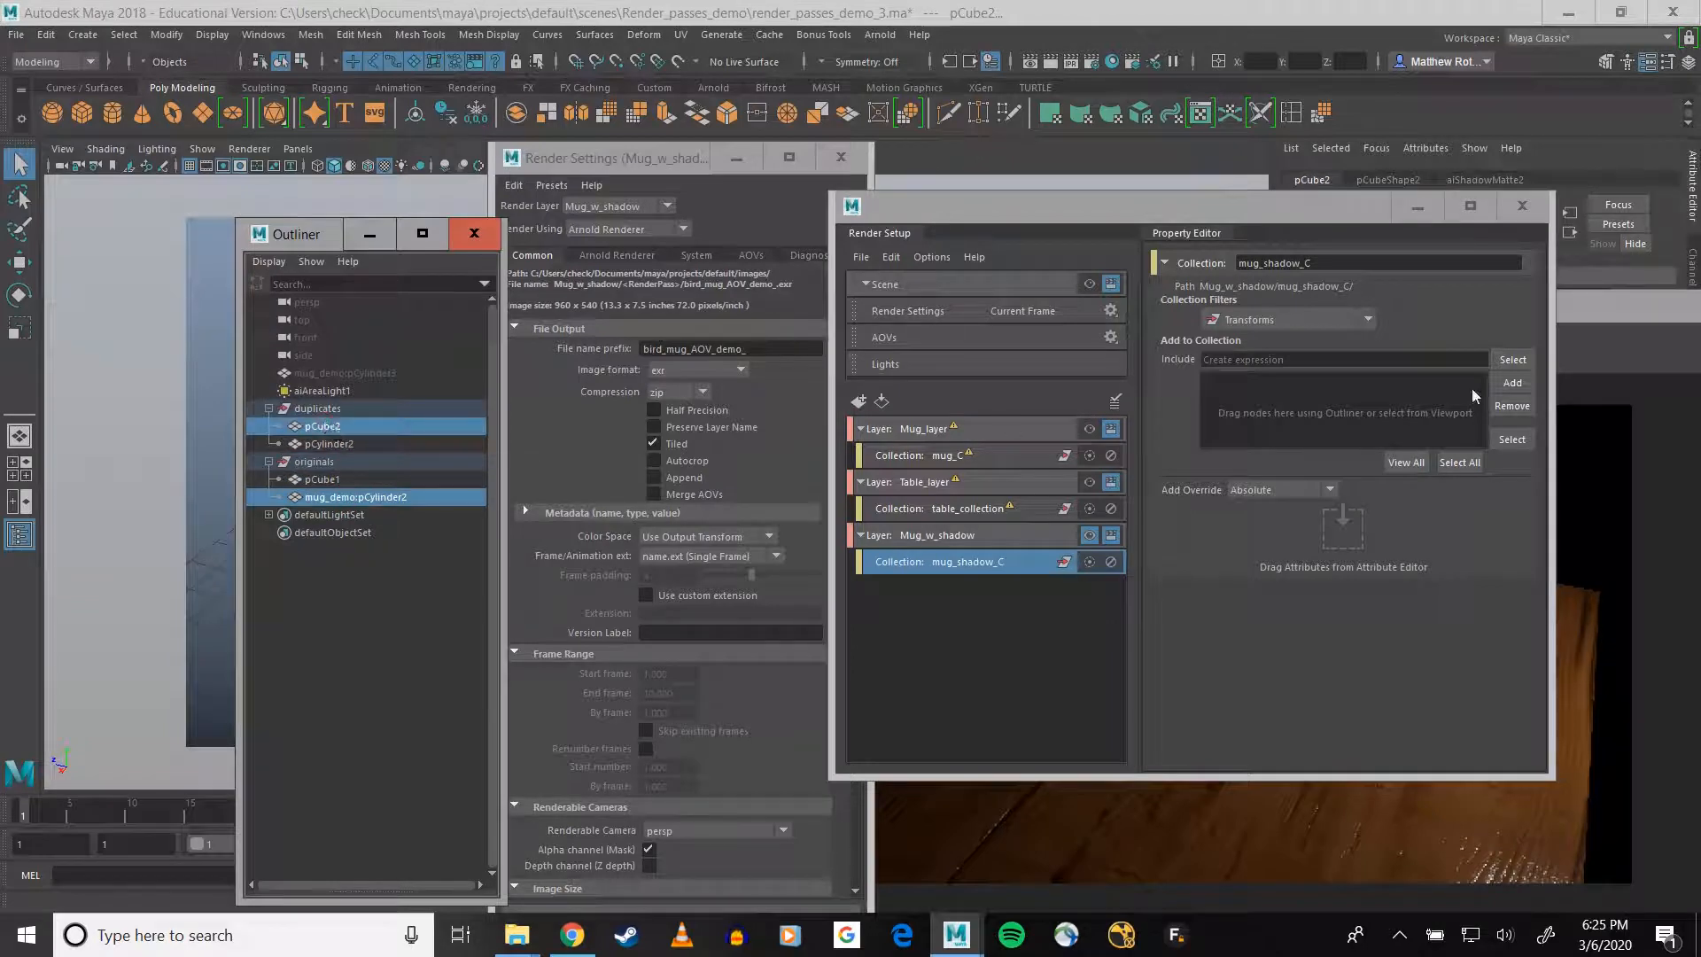
{"action": "left_click", "coordinate": [1513, 383]}
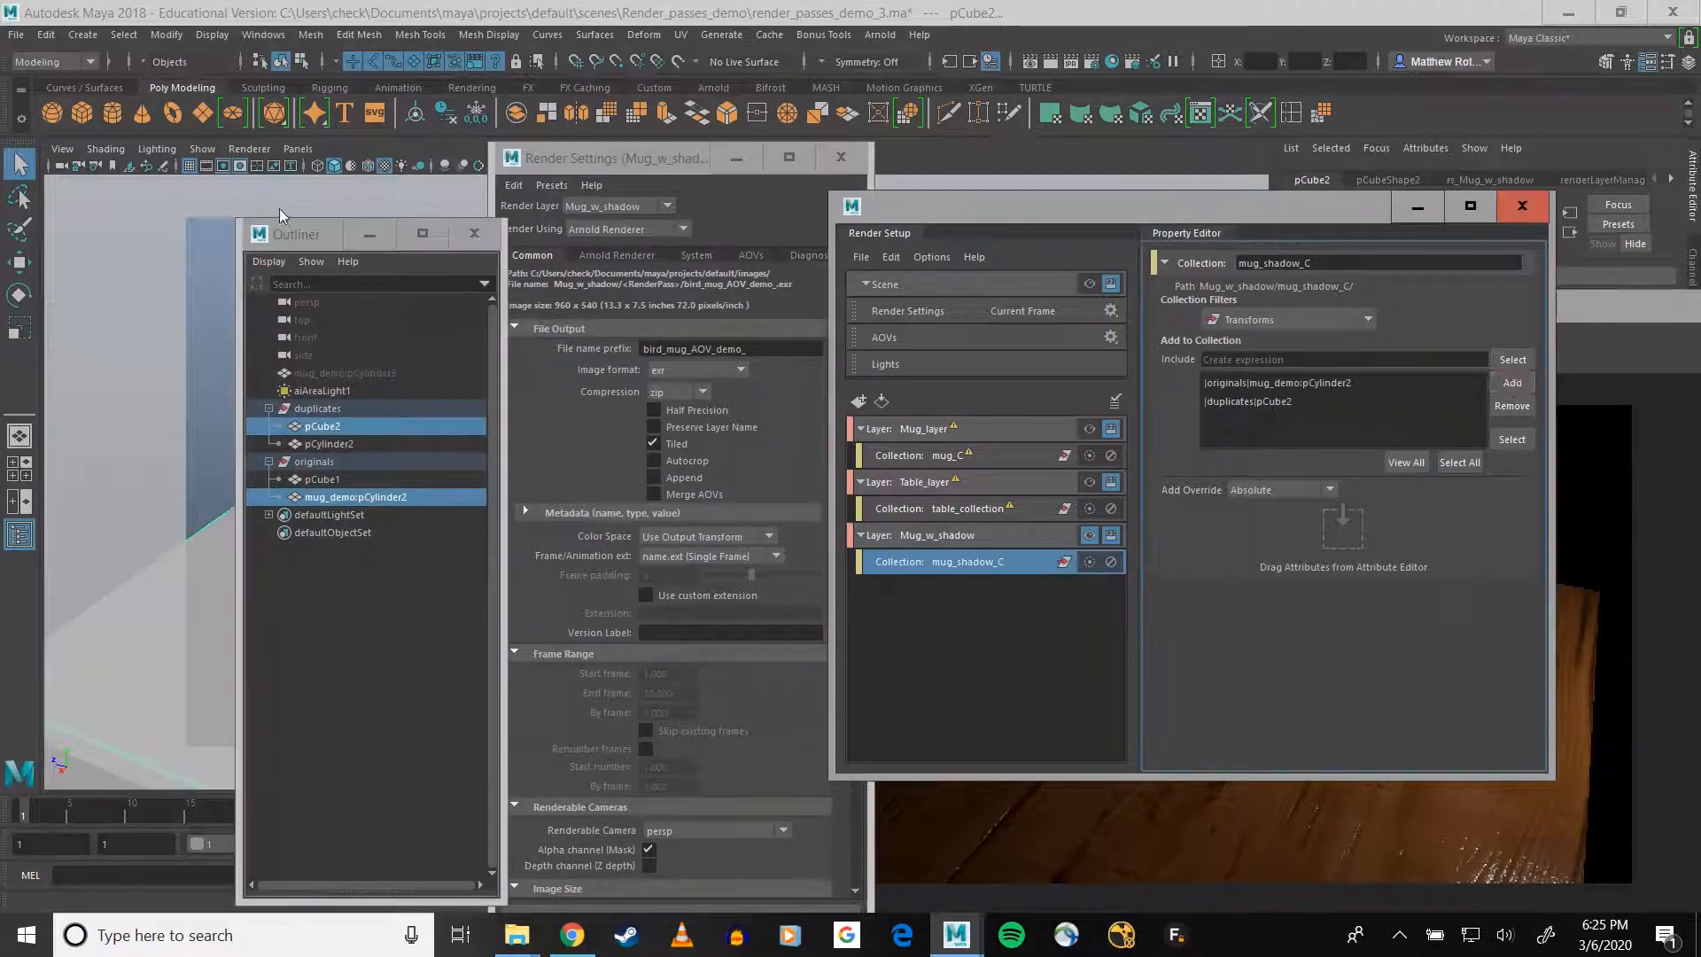
- Bring the Arnold RenderView forward and update its render for the Mug_w_shadow layer
{"action": "left_click", "coordinate": [1473, 824]}
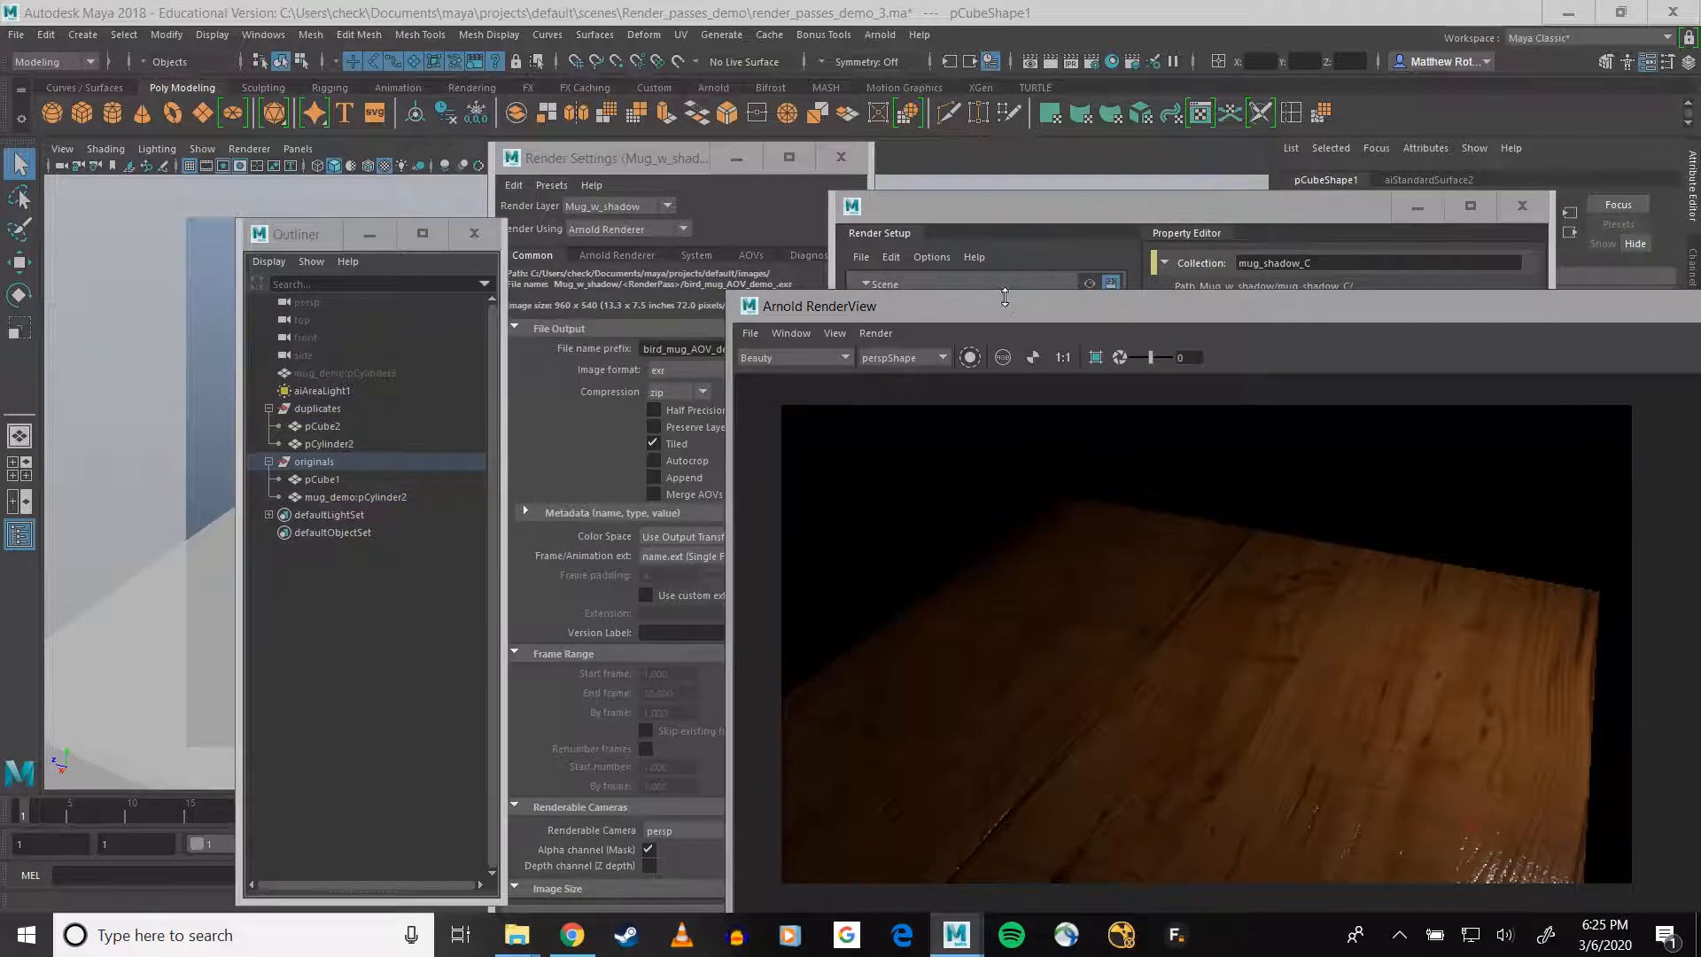
{"action": "left_click", "coordinate": [999, 205]}
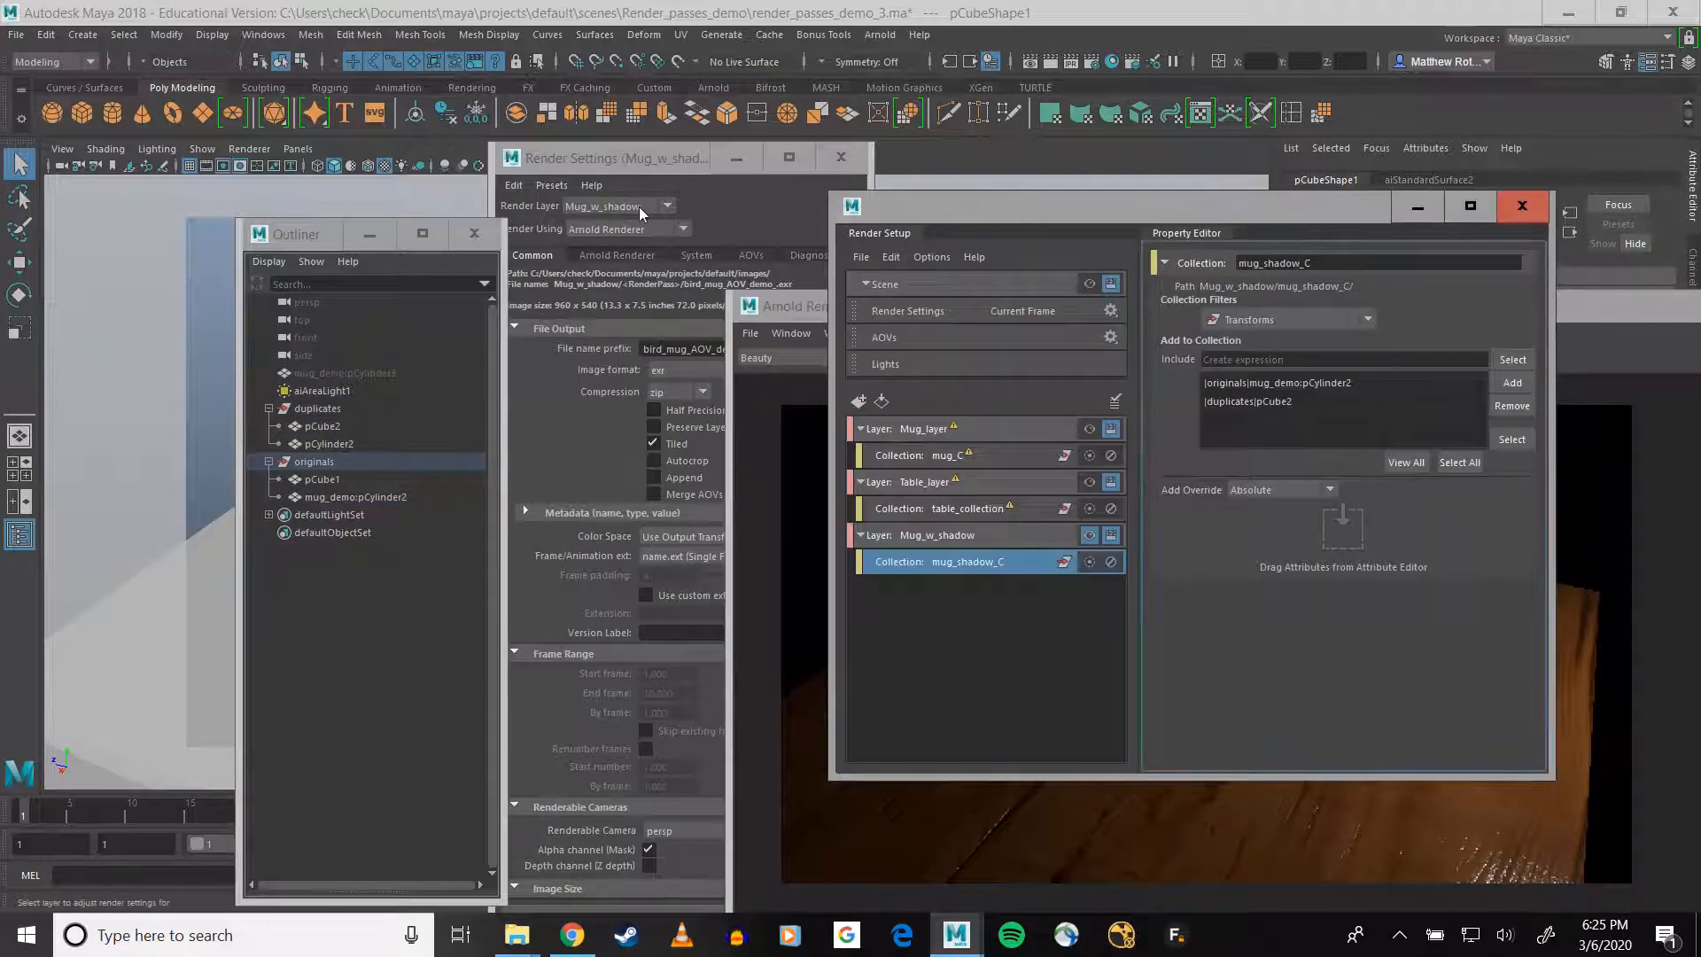
{"action": "left_click", "coordinate": [779, 305]}
{"action": "left_click_drag", "start_coordinate": [892, 310], "coordinate": [263, 39]}
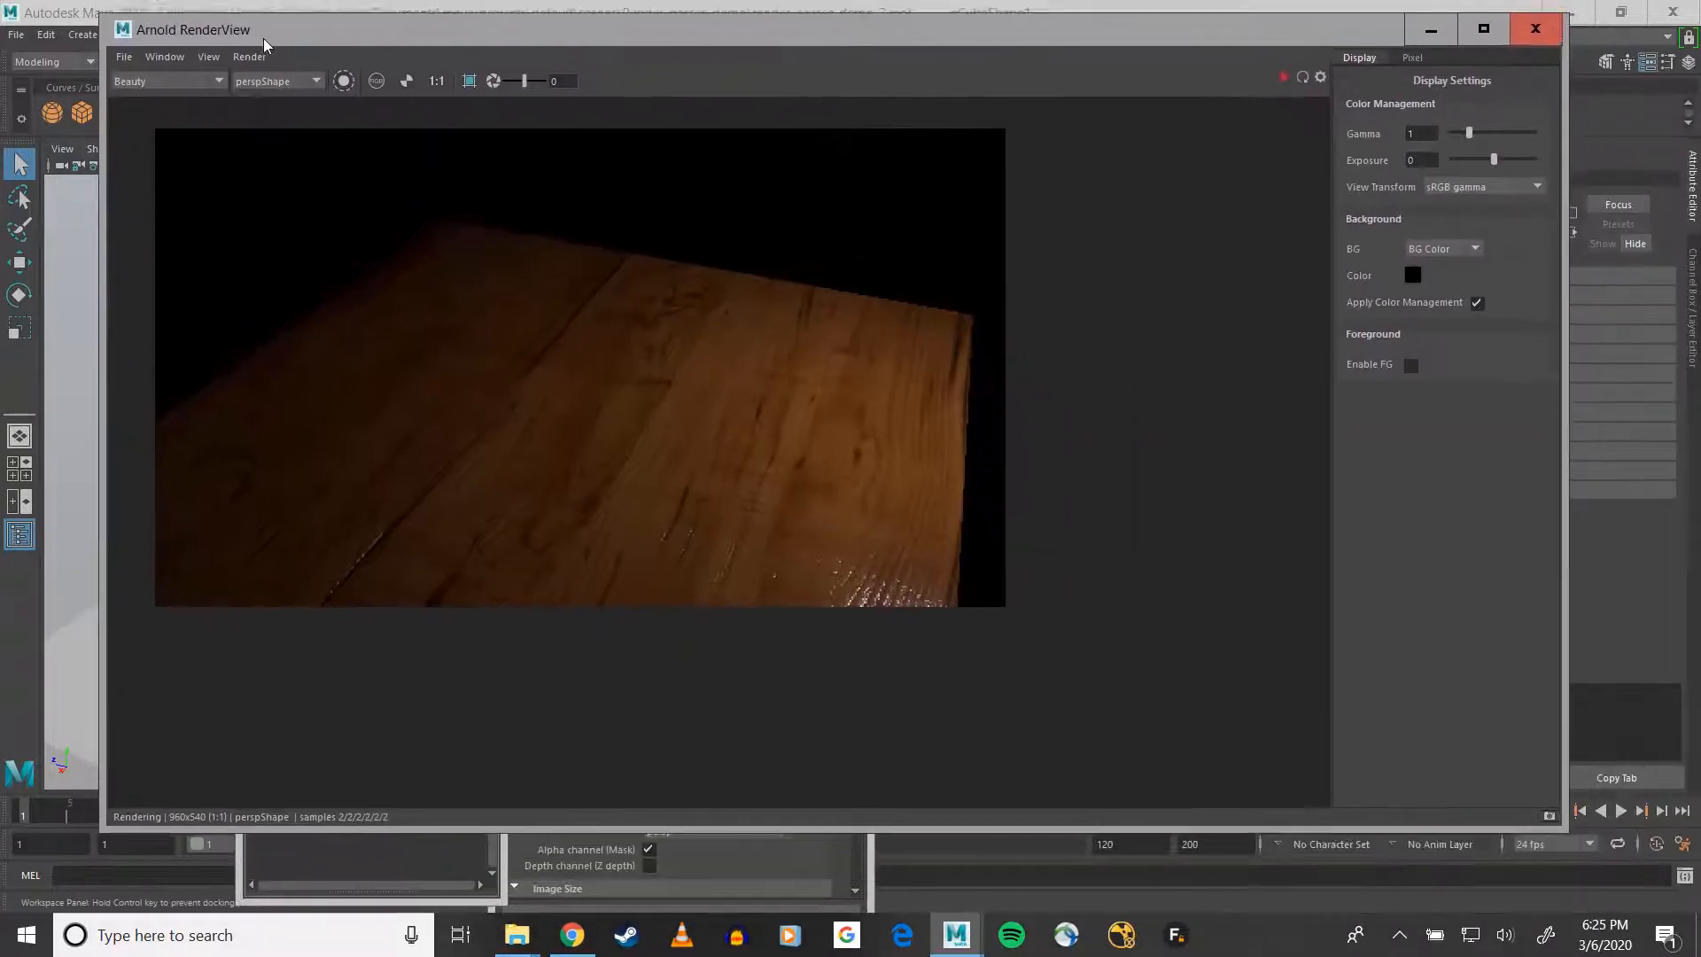
{"action": "left_click", "coordinate": [252, 90]}
{"action": "left_click", "coordinate": [284, 144]}
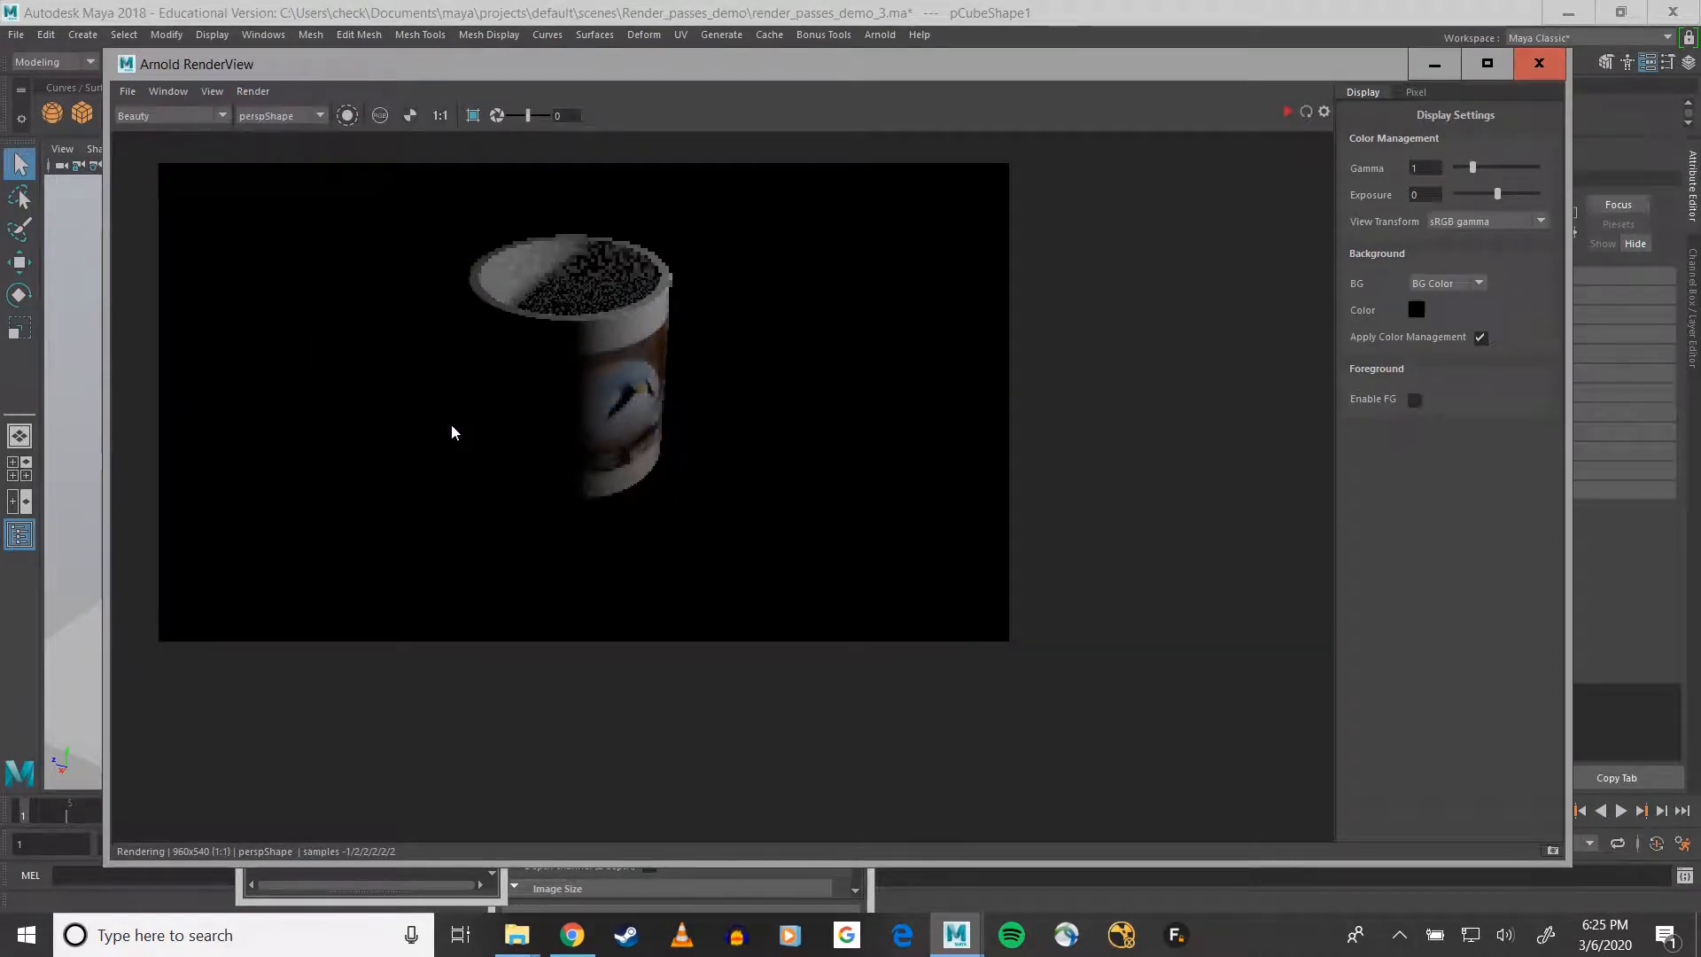
{"action": "middle_click_drag", "start_coordinate": [452, 428], "coordinate": [623, 482]}
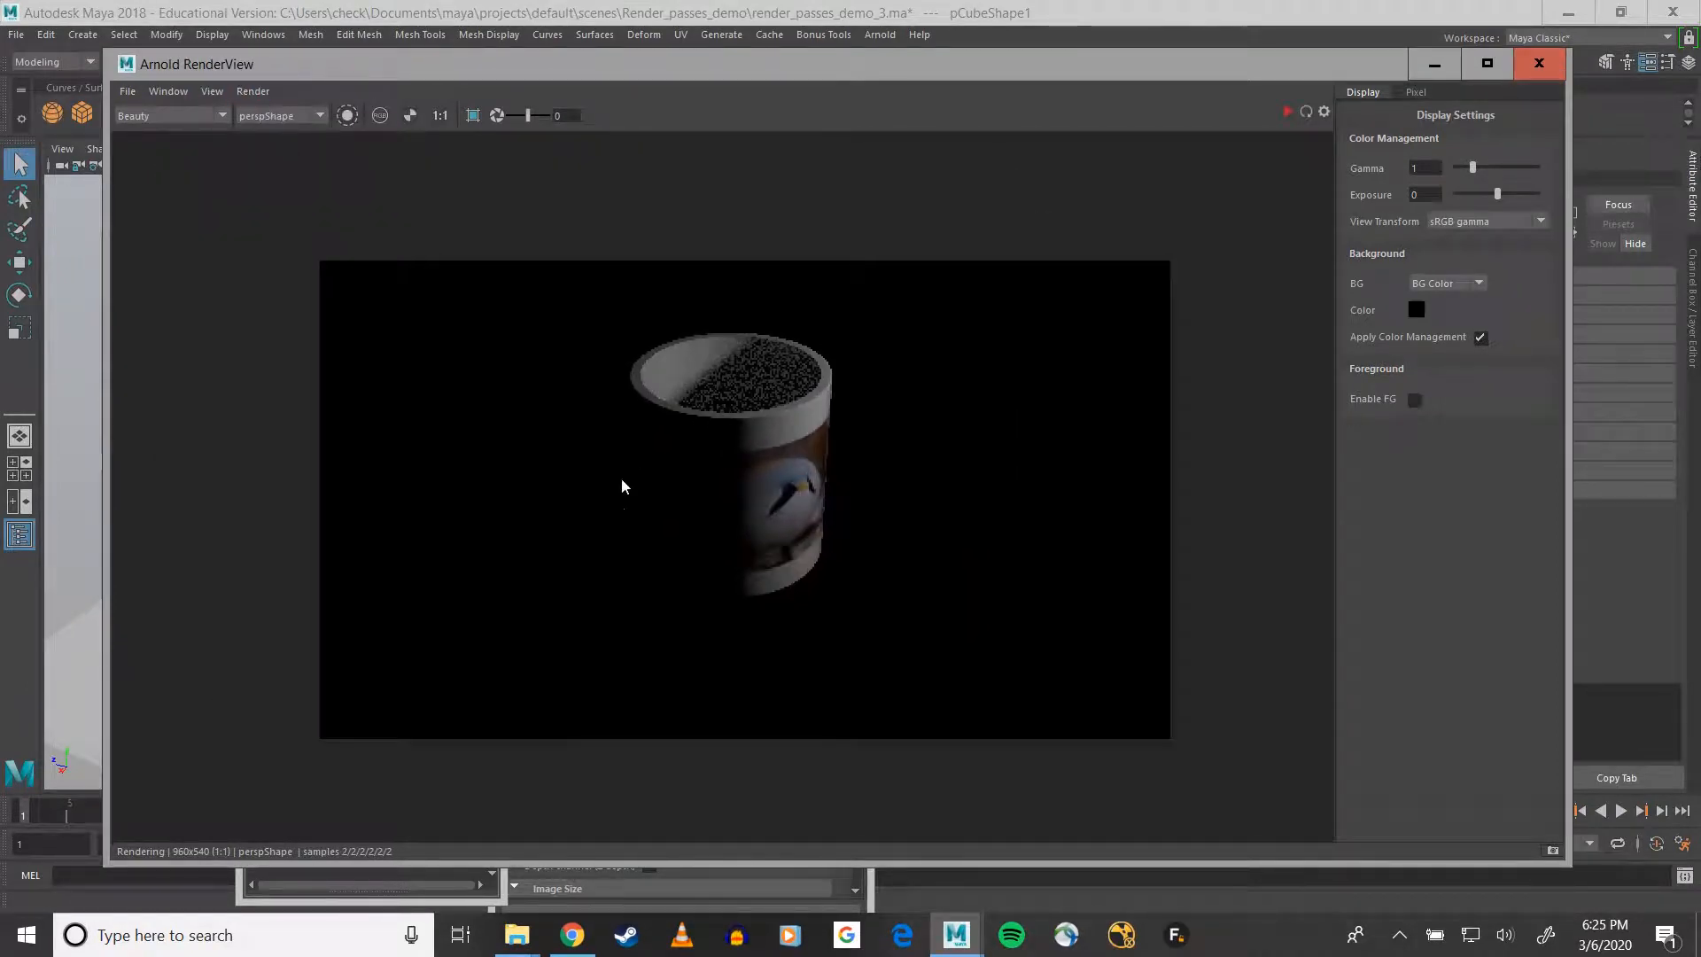
- Show only the alpha channel of the Mug_w_shadow render in the Arnold RenderView
{"action": "left_click", "coordinate": [209, 116]}
{"action": "left_click", "coordinate": [211, 91]}
{"action": "left_click", "coordinate": [242, 222]}
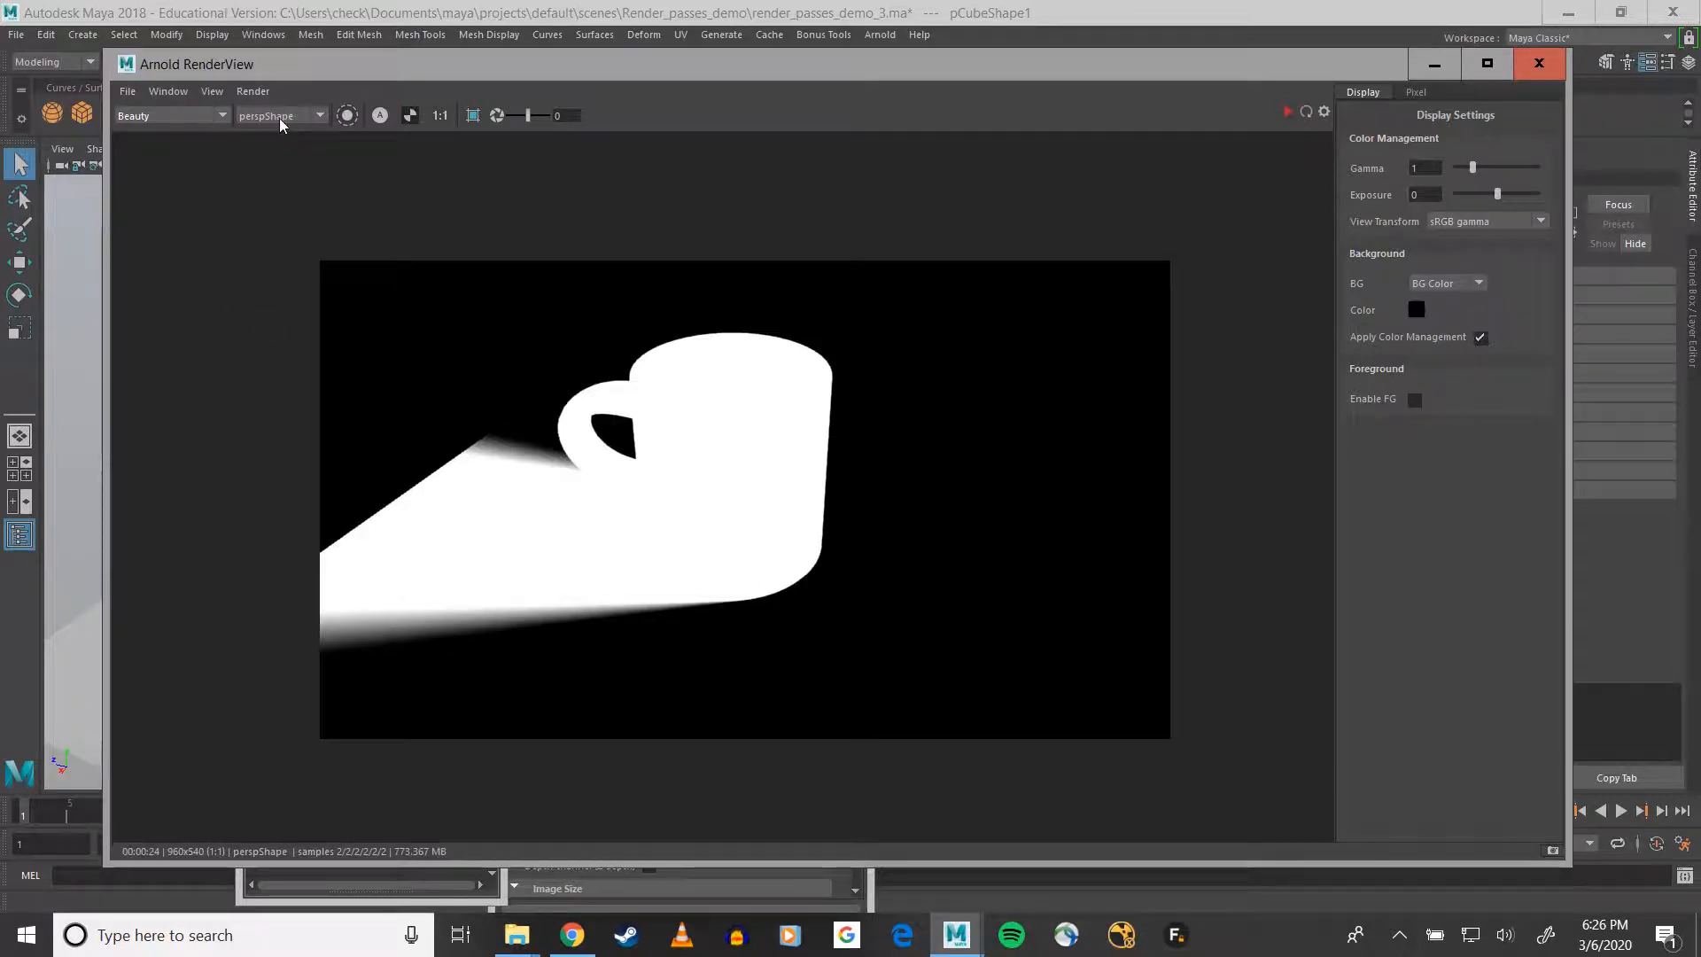
- Switch the RenderView display back to all channels and move its window aside to uncover the Render Setup
{"action": "left_click", "coordinate": [181, 116]}
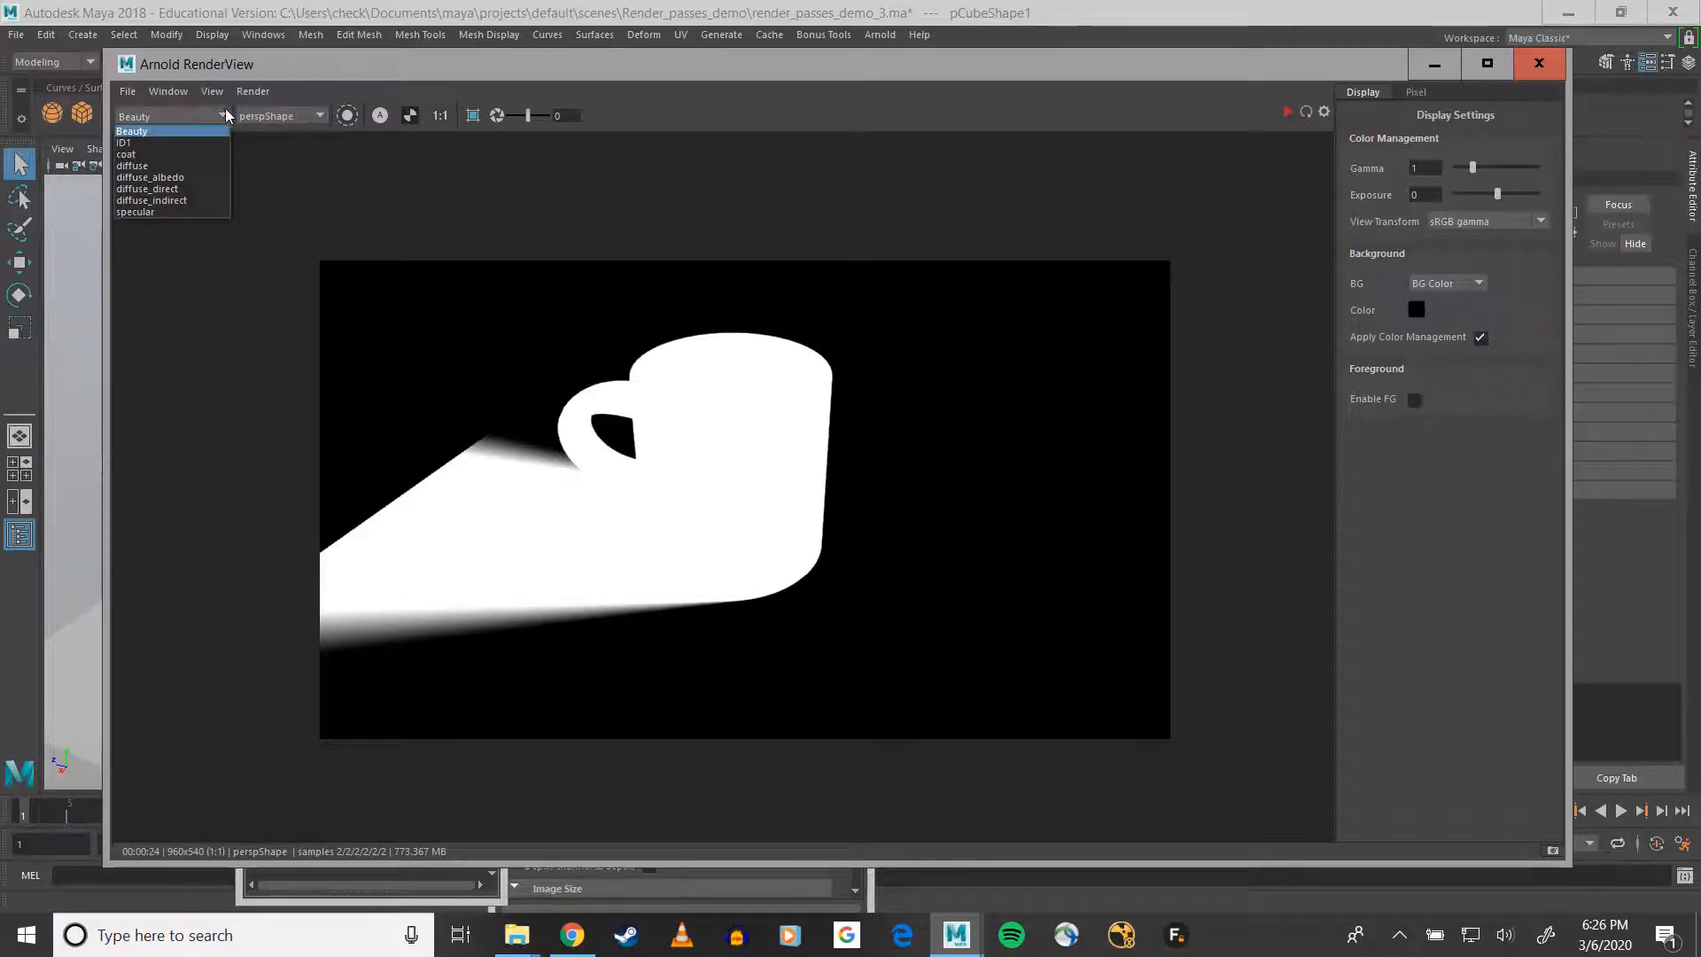
{"action": "left_click", "coordinate": [210, 91]}
{"action": "left_click", "coordinate": [211, 91]}
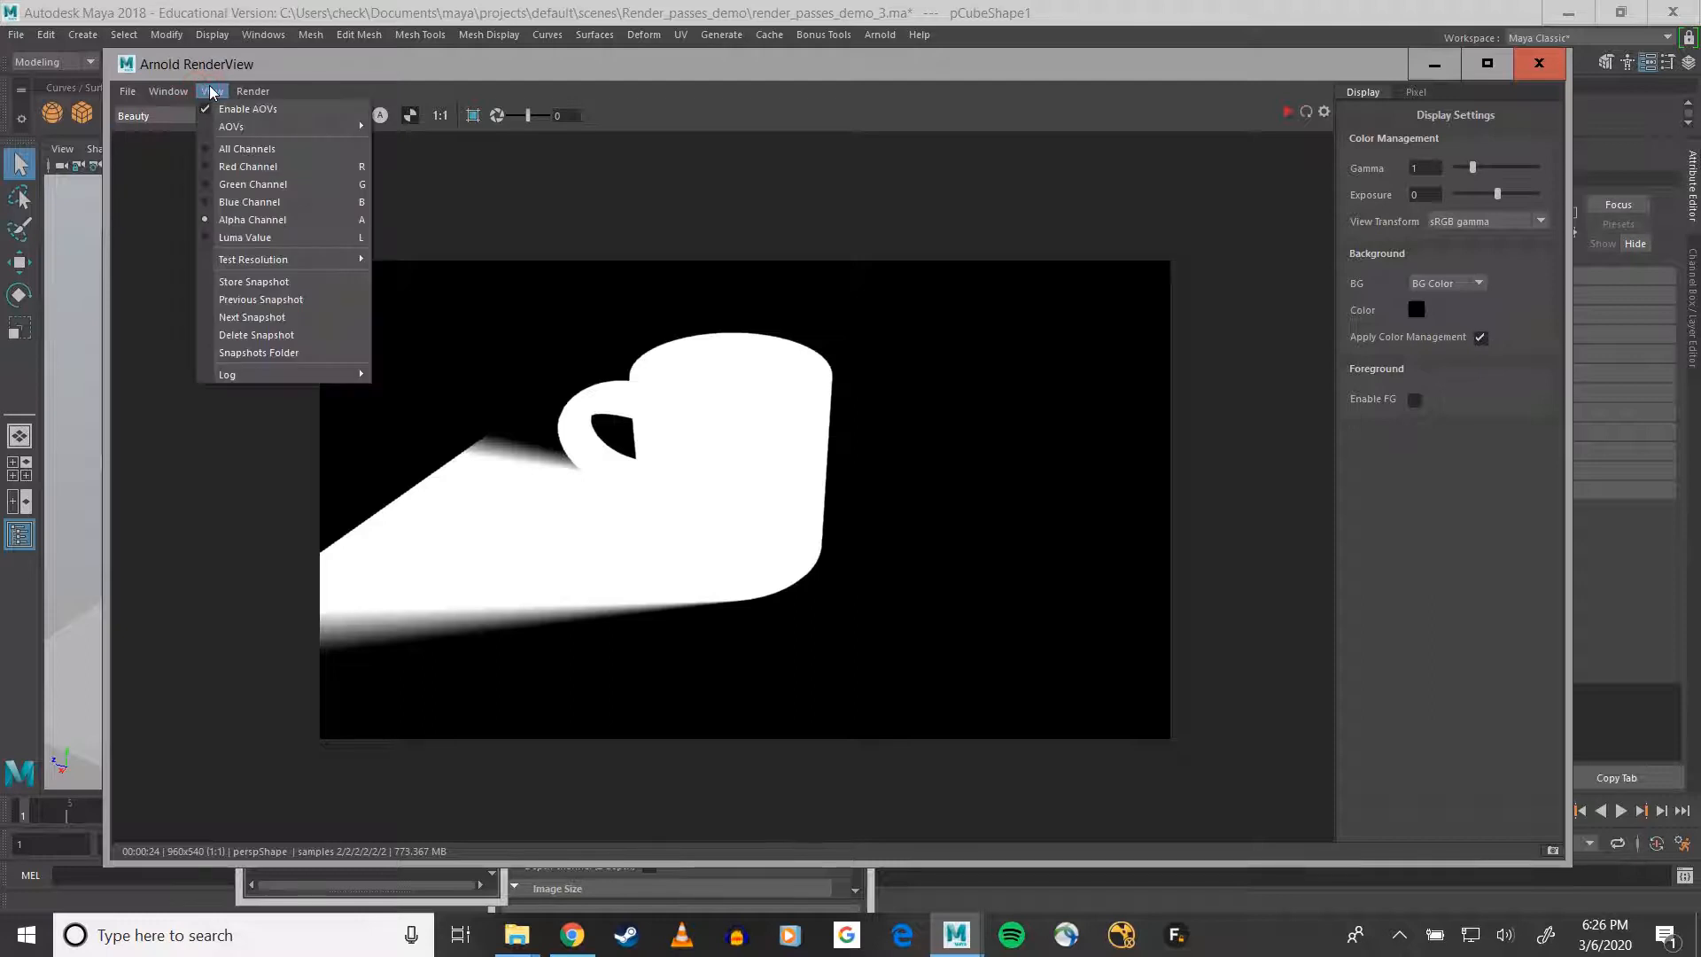
{"action": "mouse_move", "coordinate": [267, 92]}
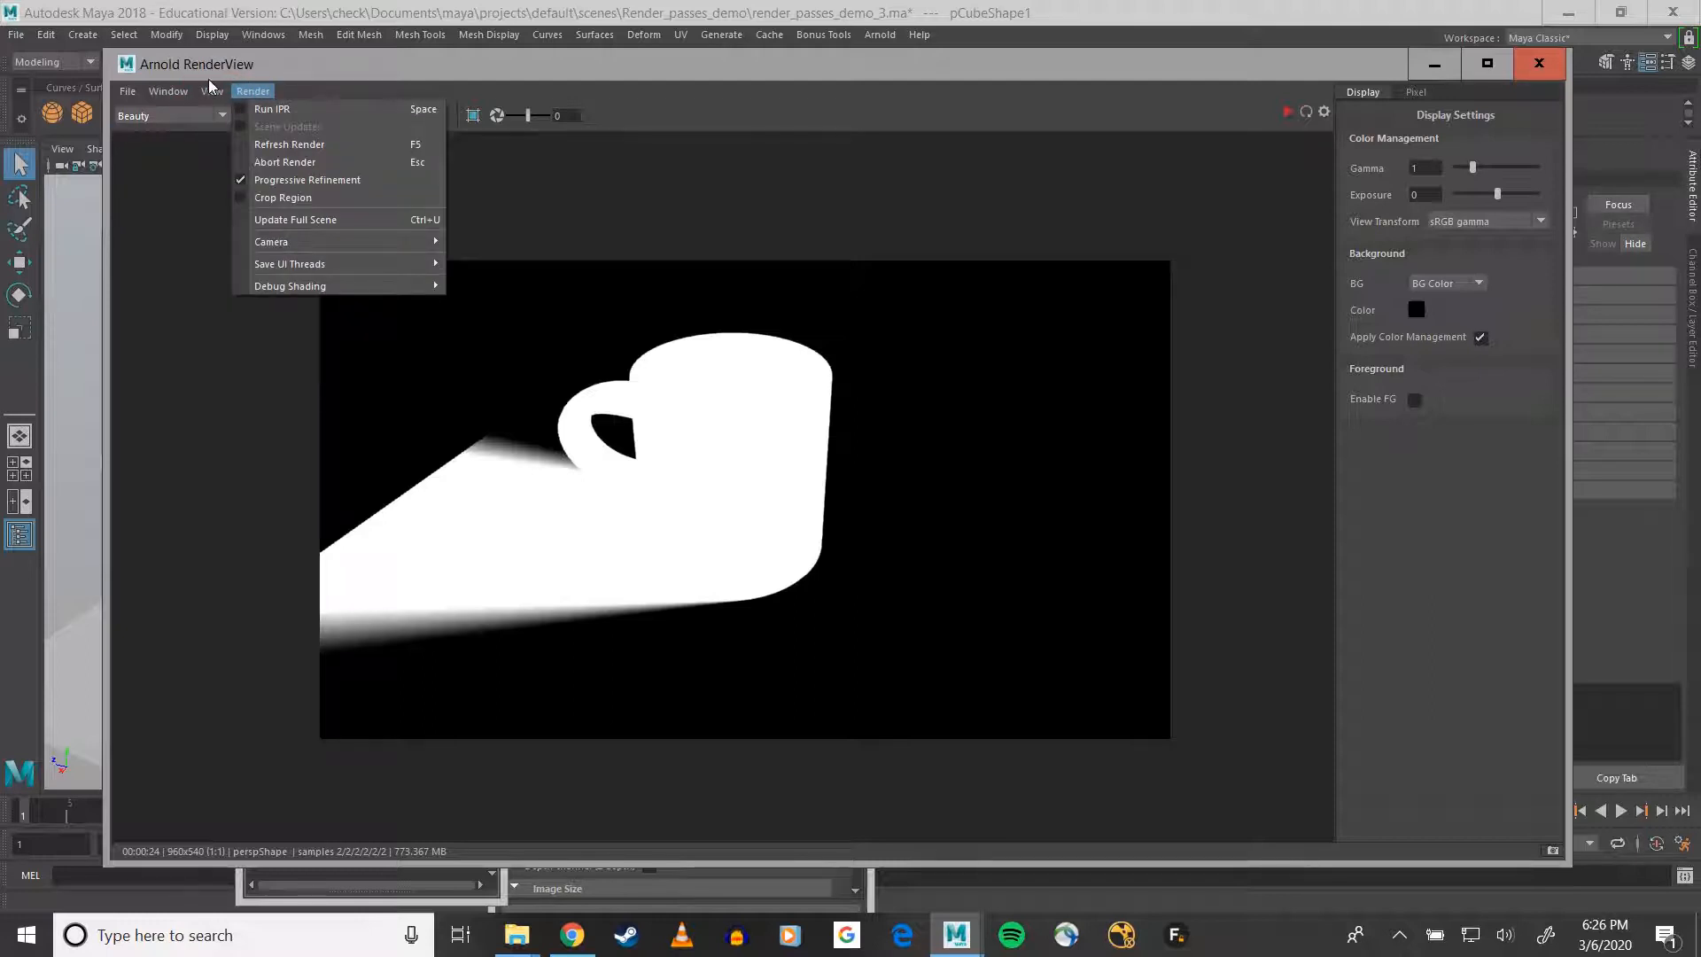
{"action": "mouse_move", "coordinate": [212, 91]}
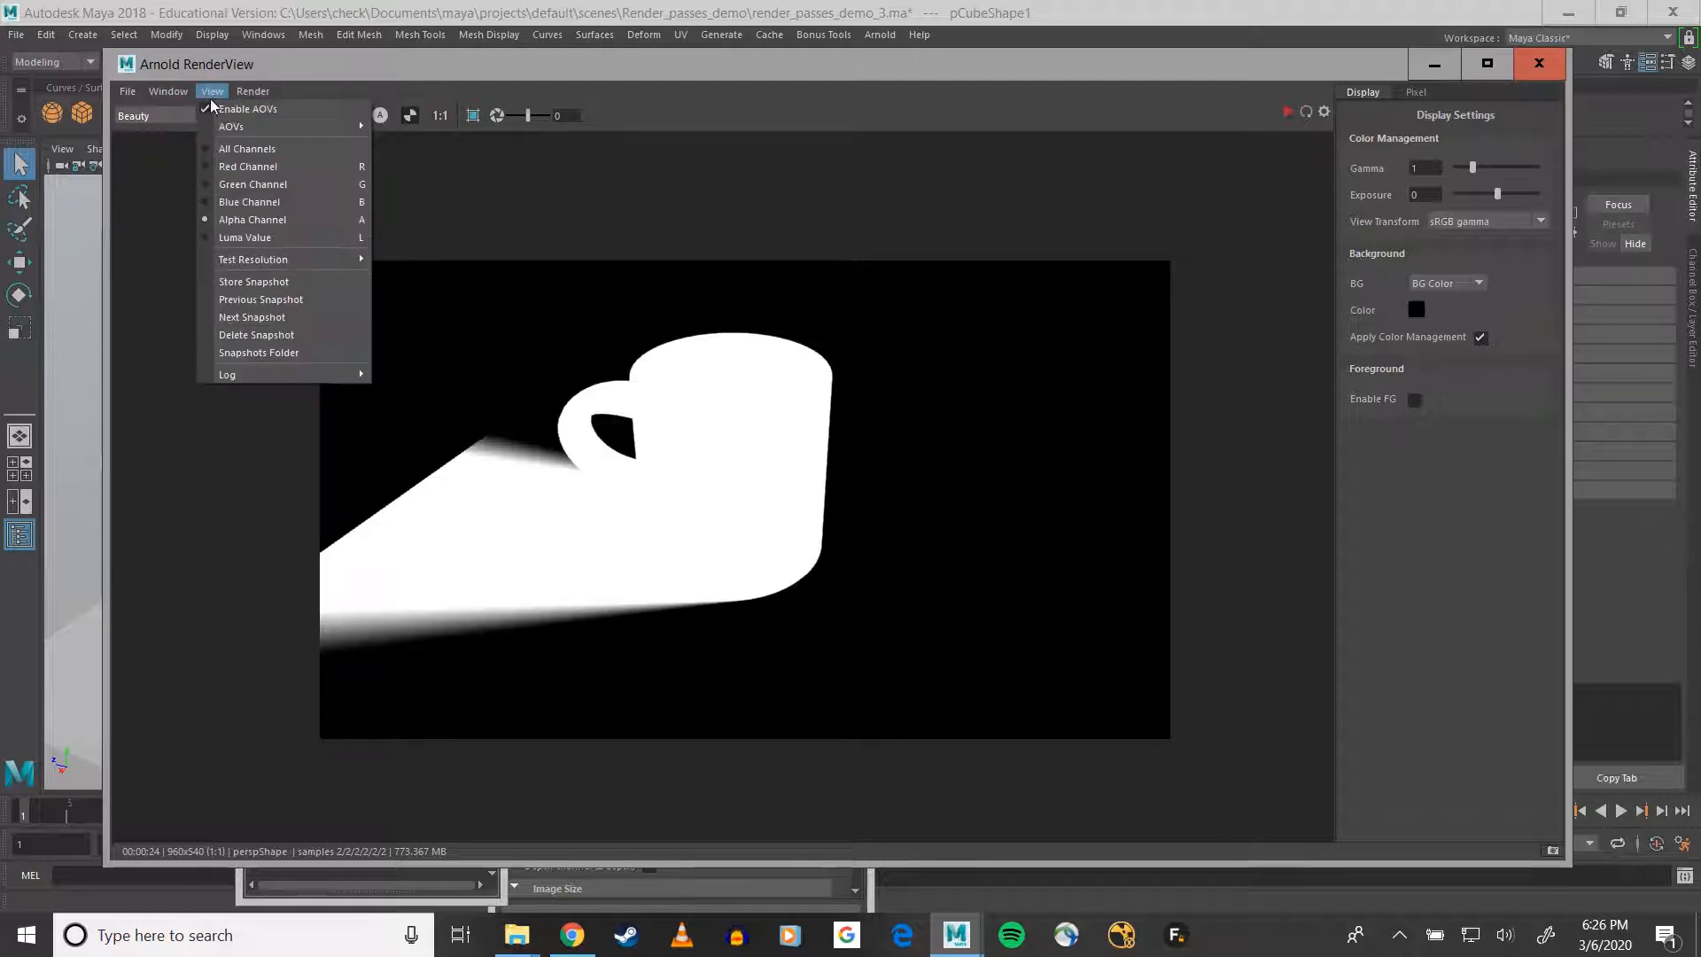
{"action": "left_click", "coordinate": [241, 149]}
{"action": "left_click_drag", "start_coordinate": [333, 65], "coordinate": [757, 632]}
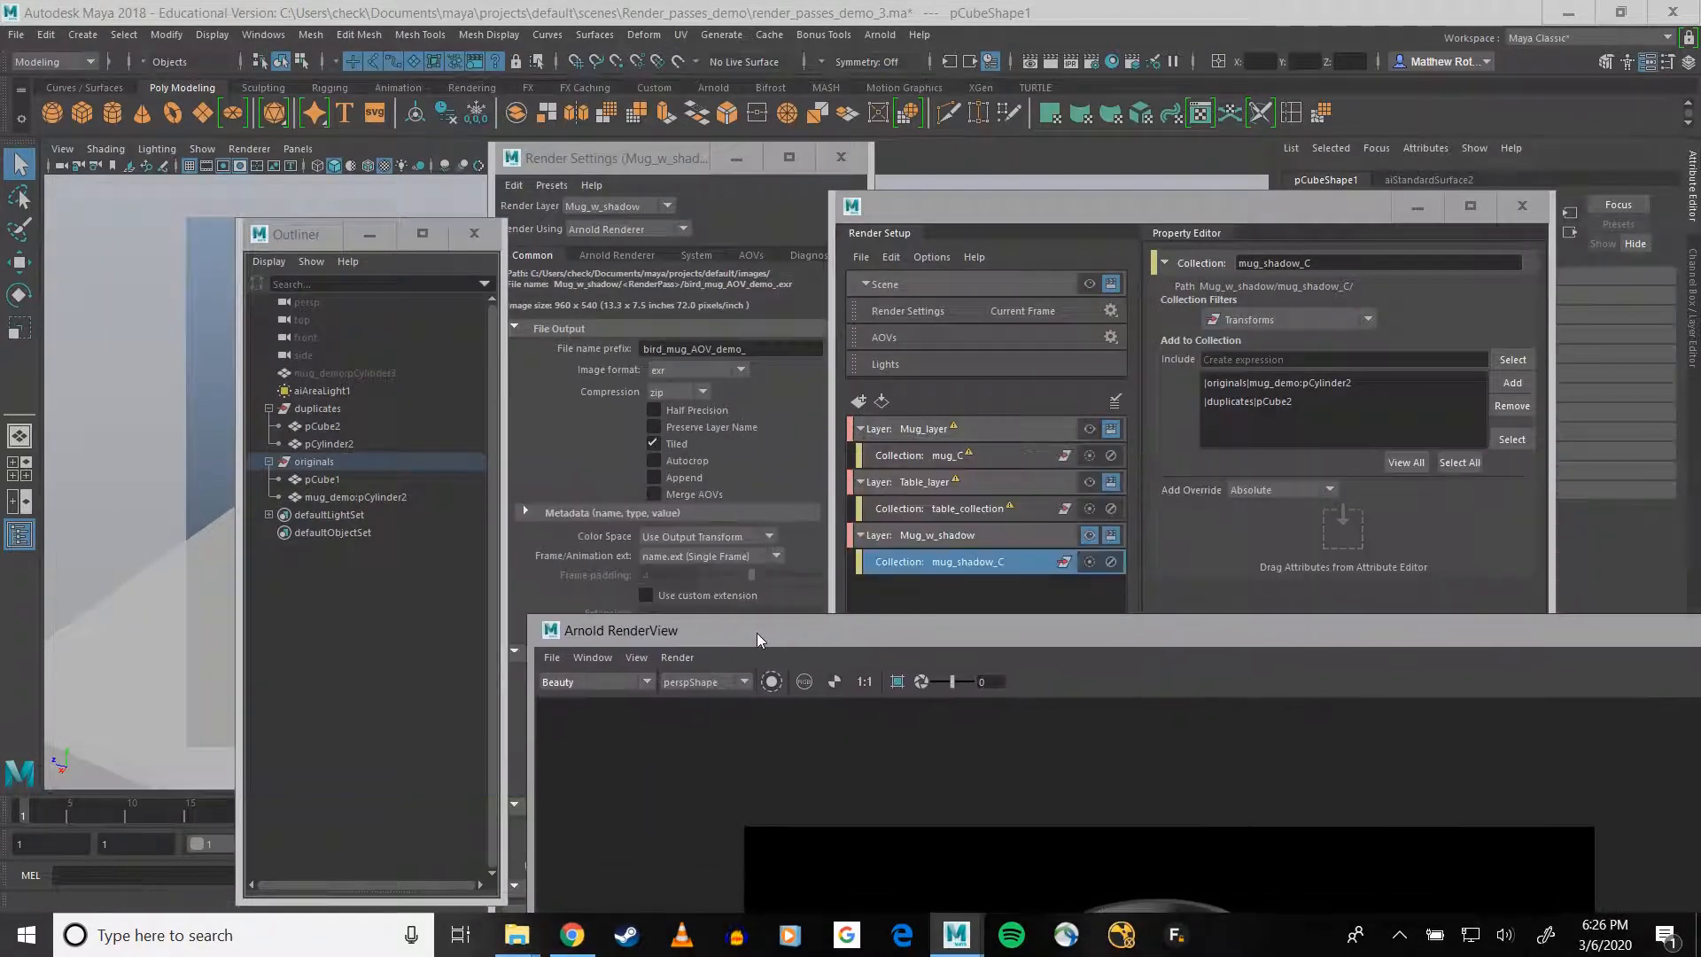
- Create a new render layer named color in the Render Setup
{"action": "left_click", "coordinate": [881, 594]}
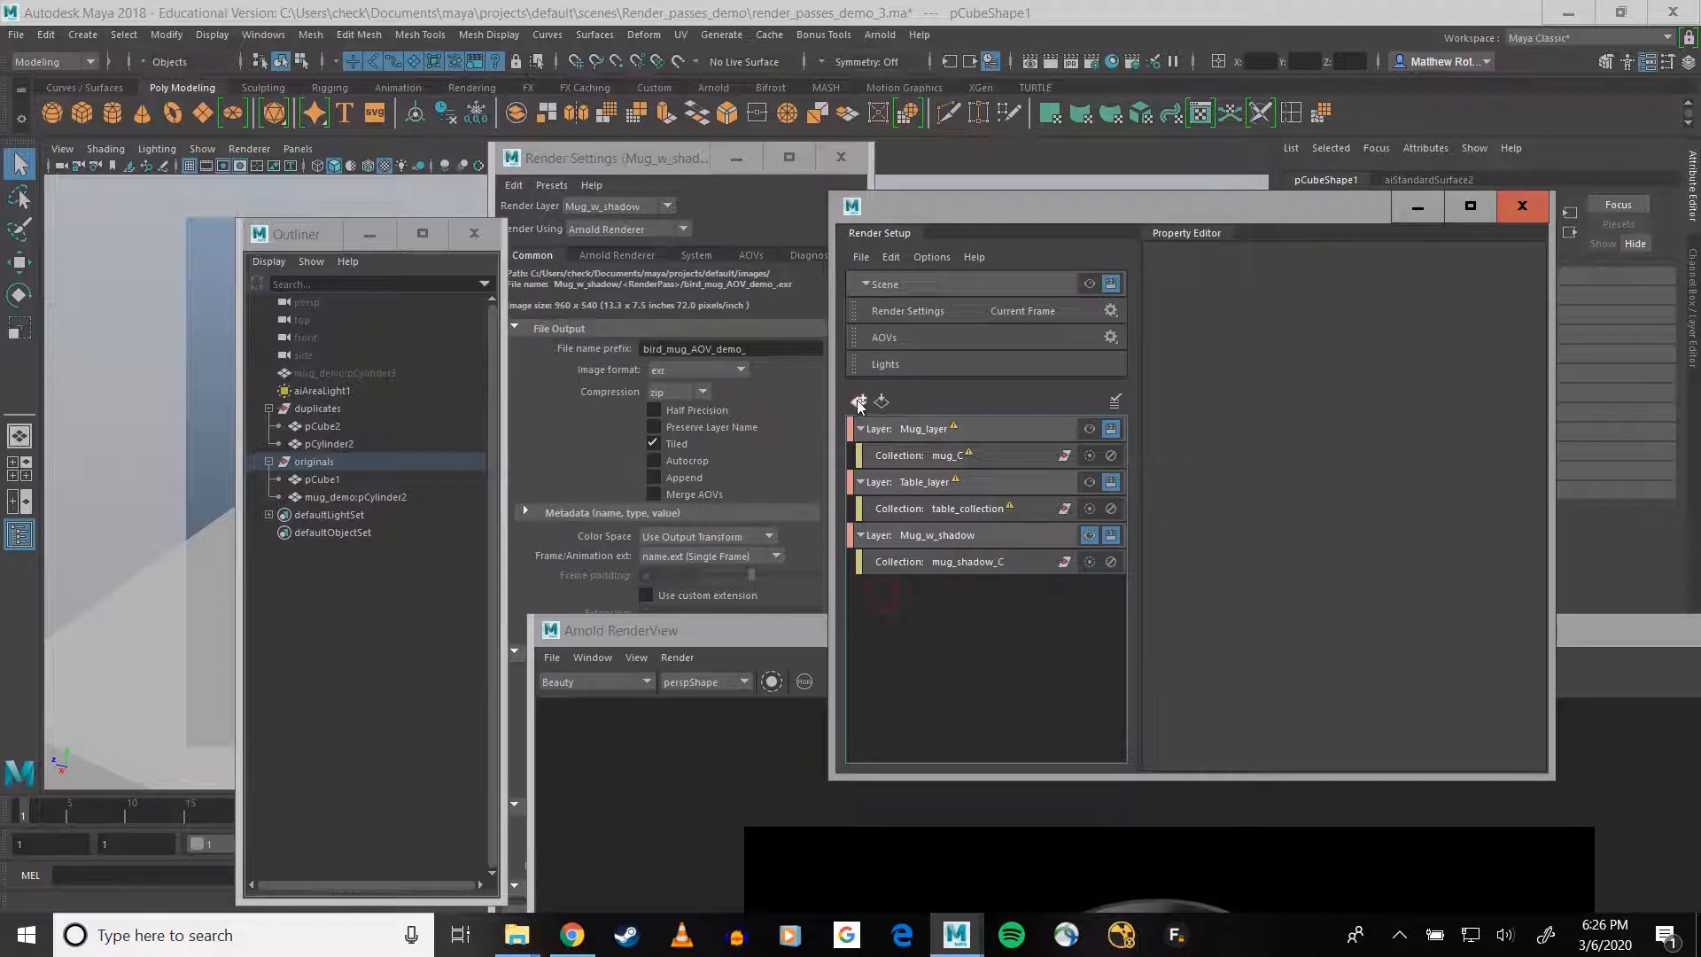
{"action": "left_click", "coordinate": [858, 403]}
{"action": "double_click", "coordinate": [913, 588]}
{"action": "type", "text": "r"}
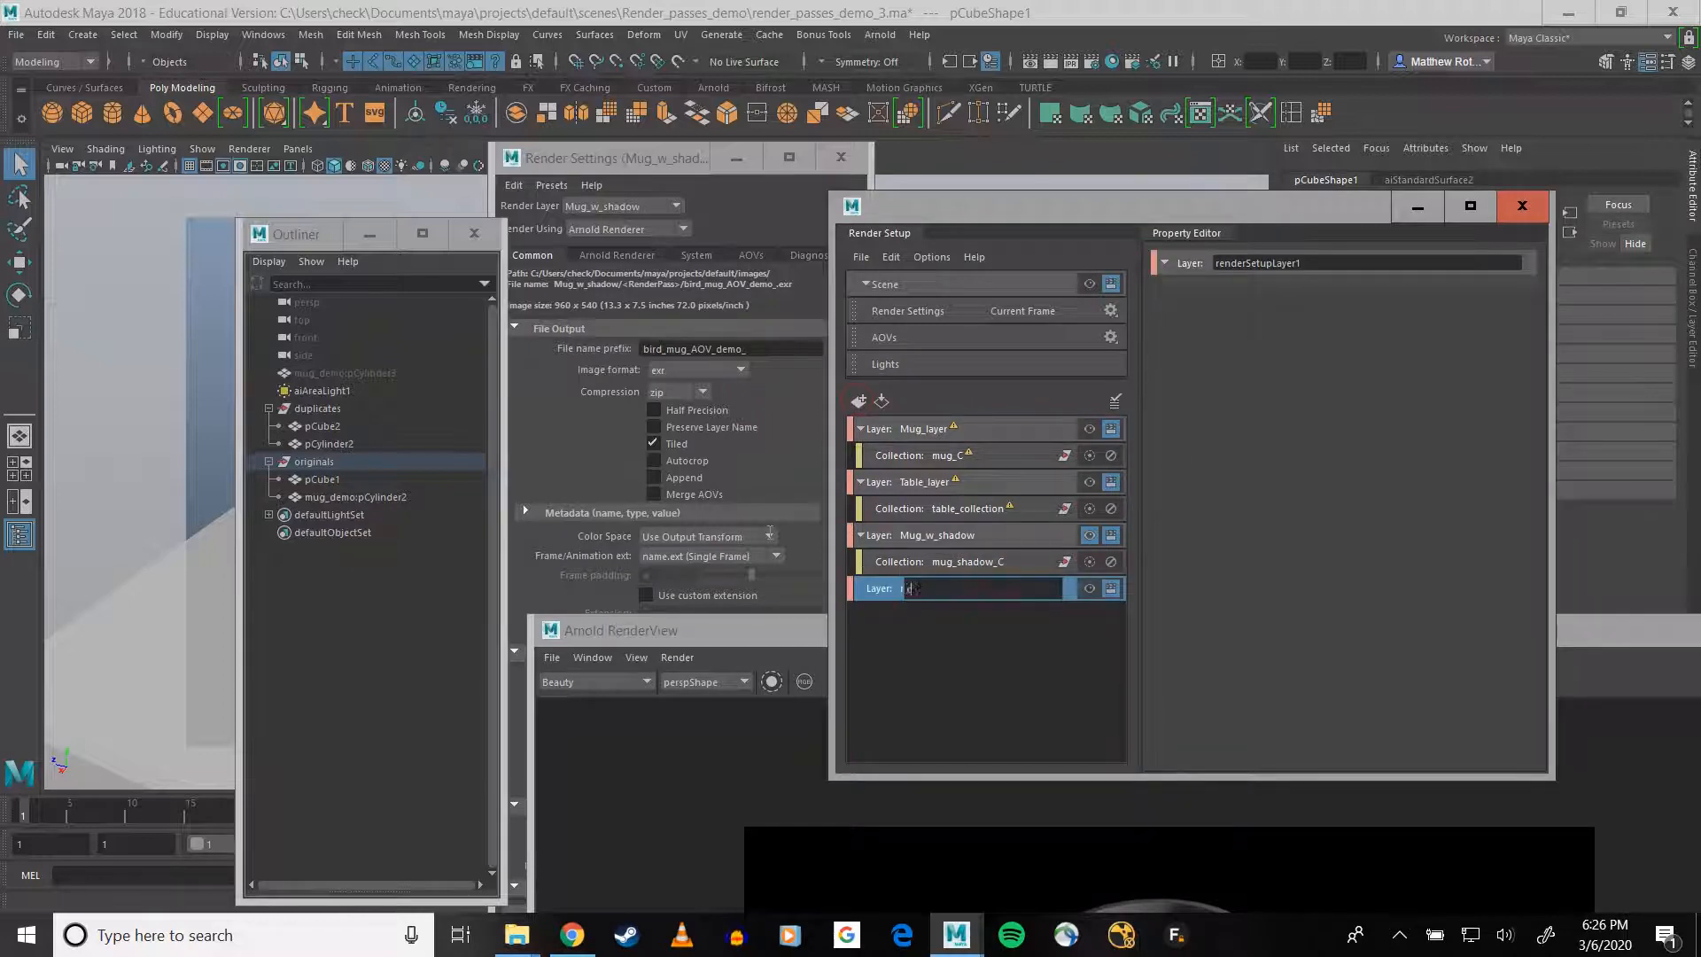
{"action": "type", "text": "olor"}
{"action": "key", "text": "Return"}
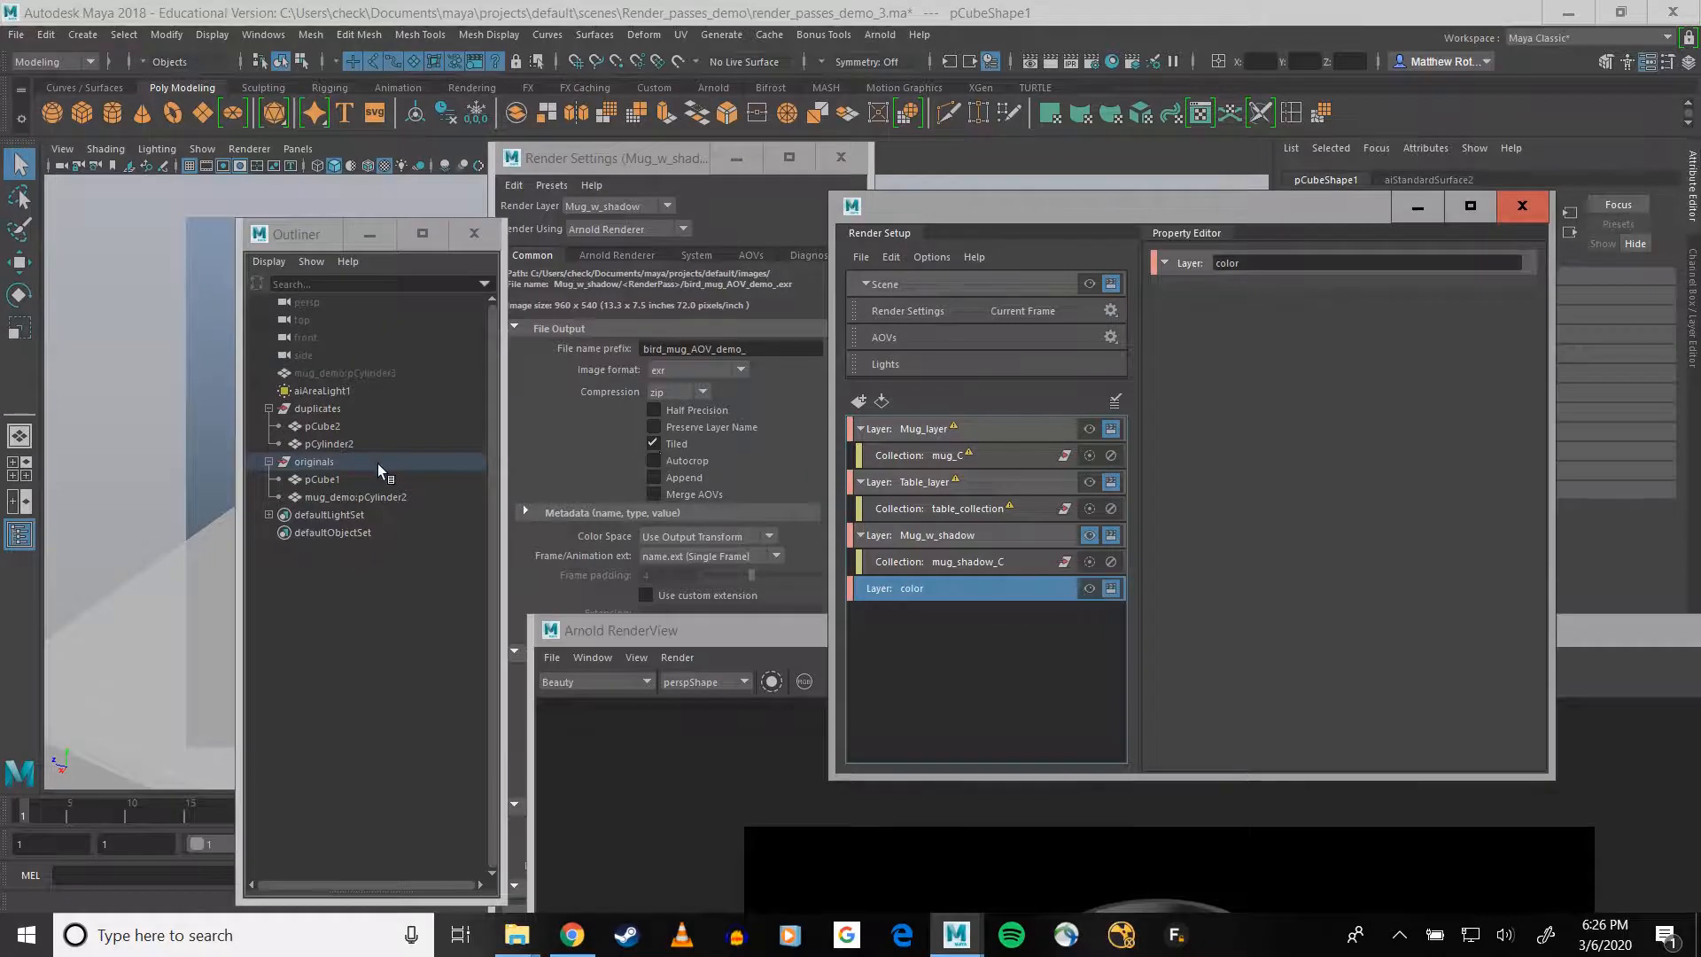
- Create a collection named color_C in the color layer and add the originals group to it
{"action": "left_click", "coordinate": [326, 463]}
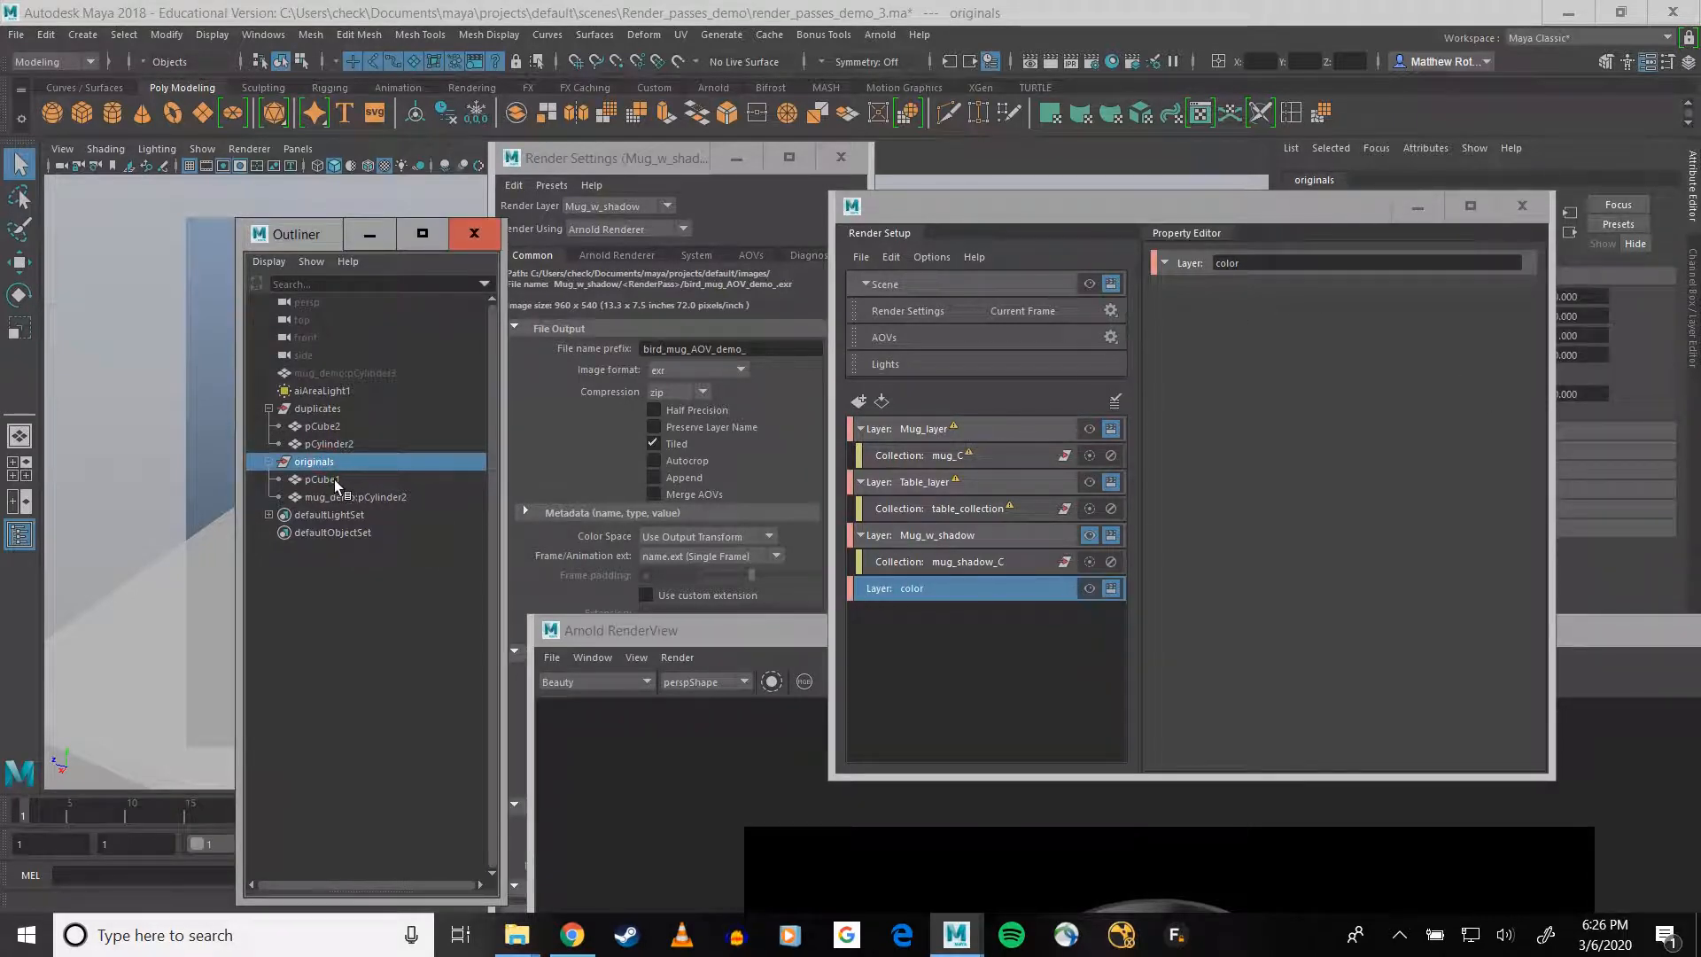
{"action": "right_click", "coordinate": [933, 590]}
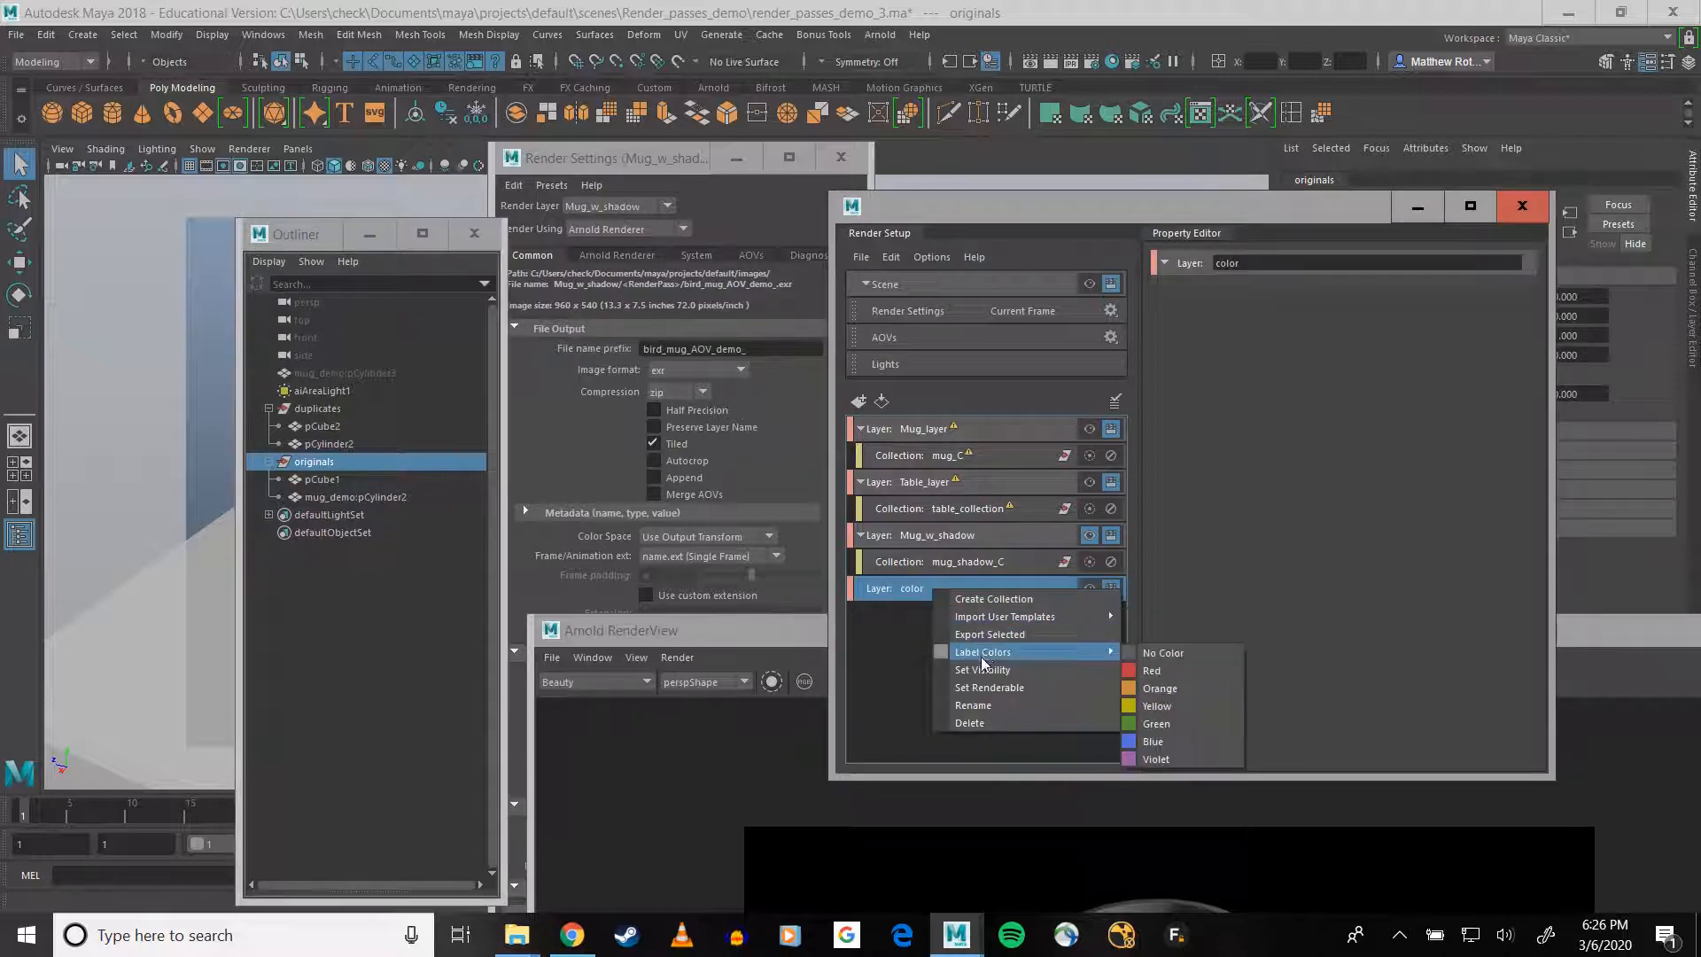
{"action": "left_click", "coordinate": [966, 598]}
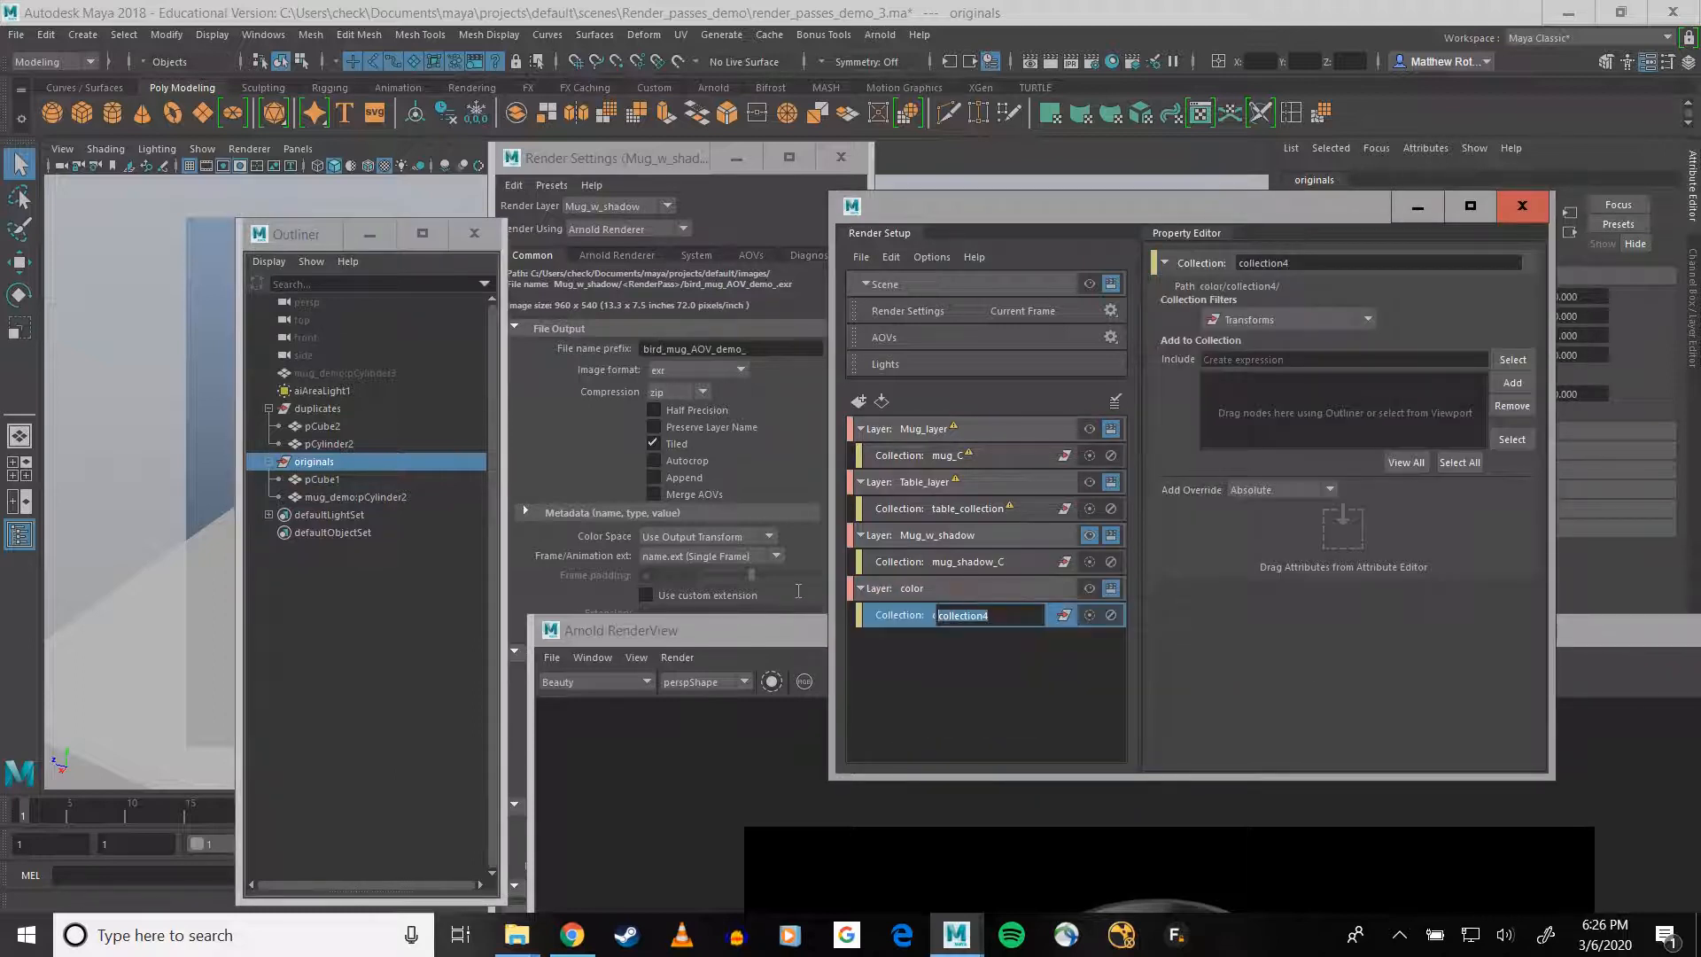
{"action": "type", "text": "color_C"}
{"action": "key", "text": "Return"}
{"action": "left_click", "coordinate": [1512, 382]}
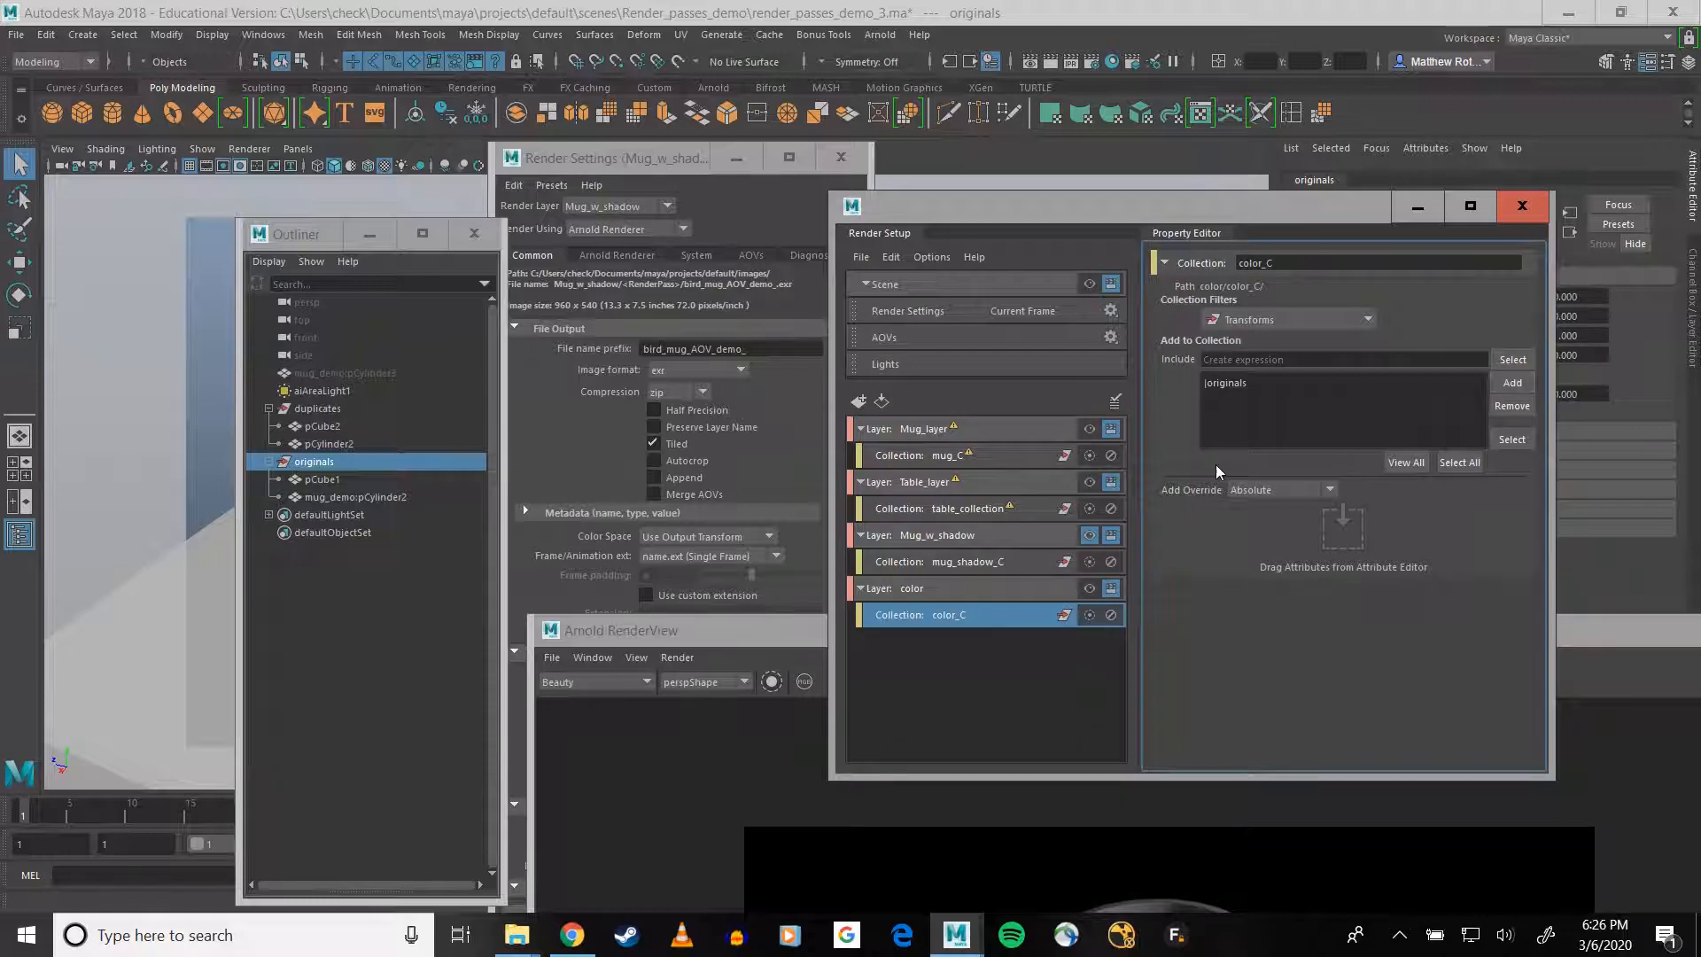
- Create another render layer named shadow in the Render Setup
{"action": "left_click", "coordinate": [943, 678]}
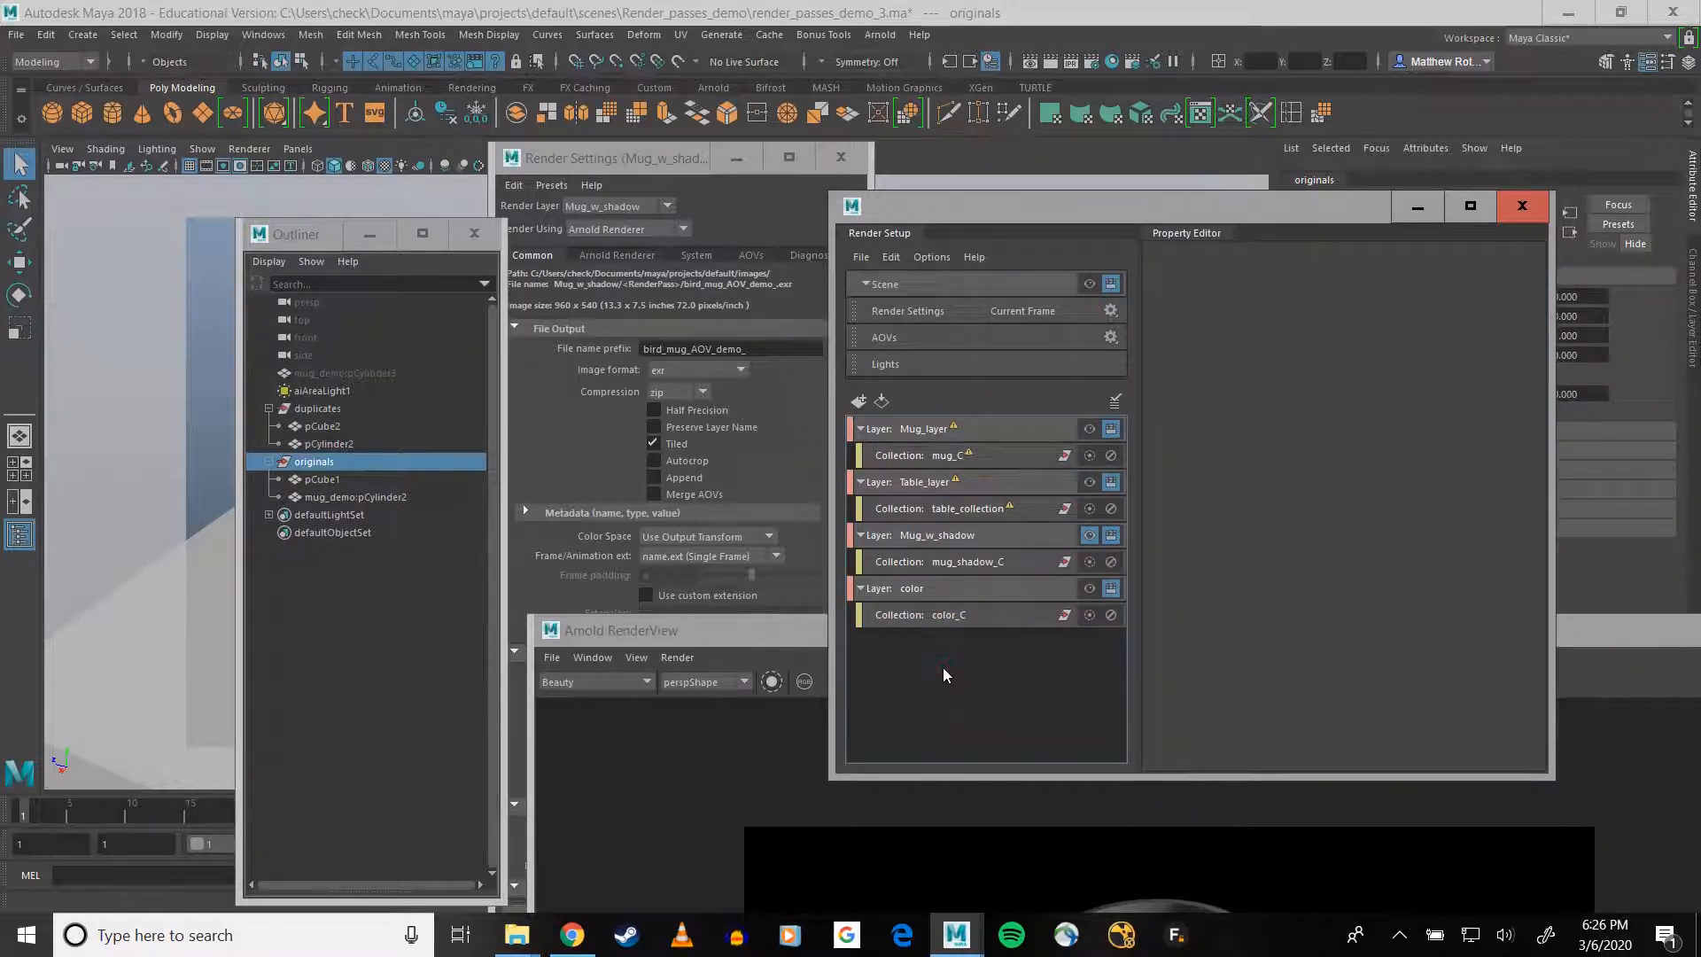
{"action": "left_click", "coordinate": [858, 402]}
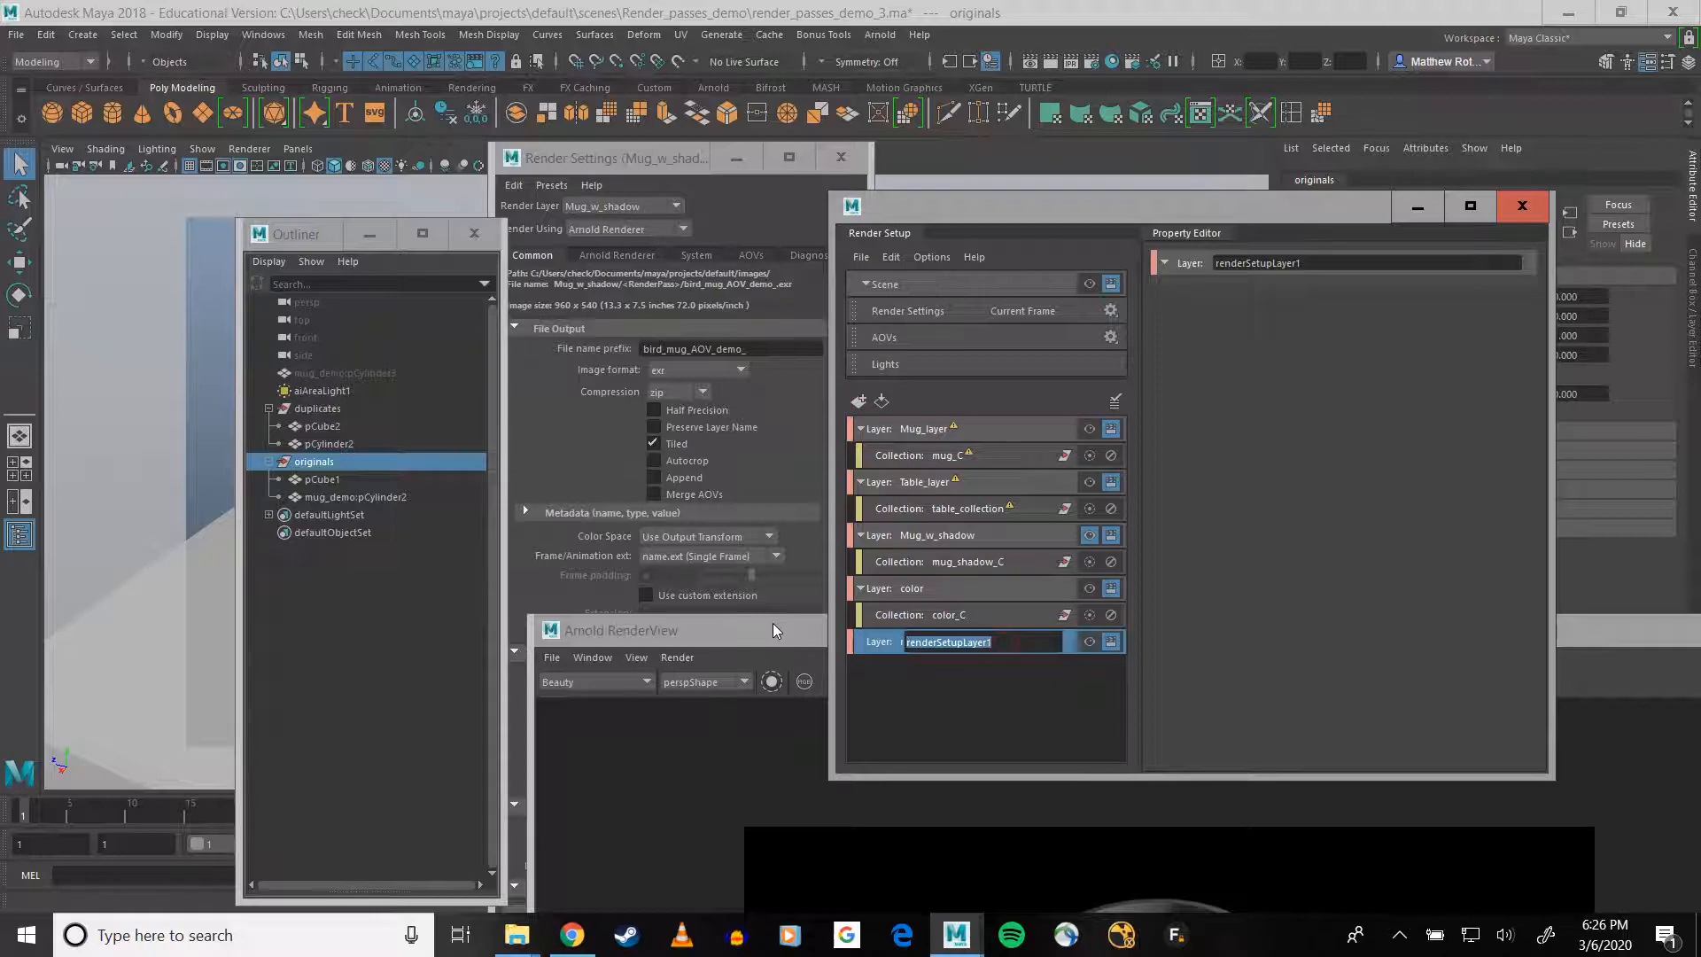
{"action": "type", "text": "shadow"}
{"action": "key", "text": "Return"}
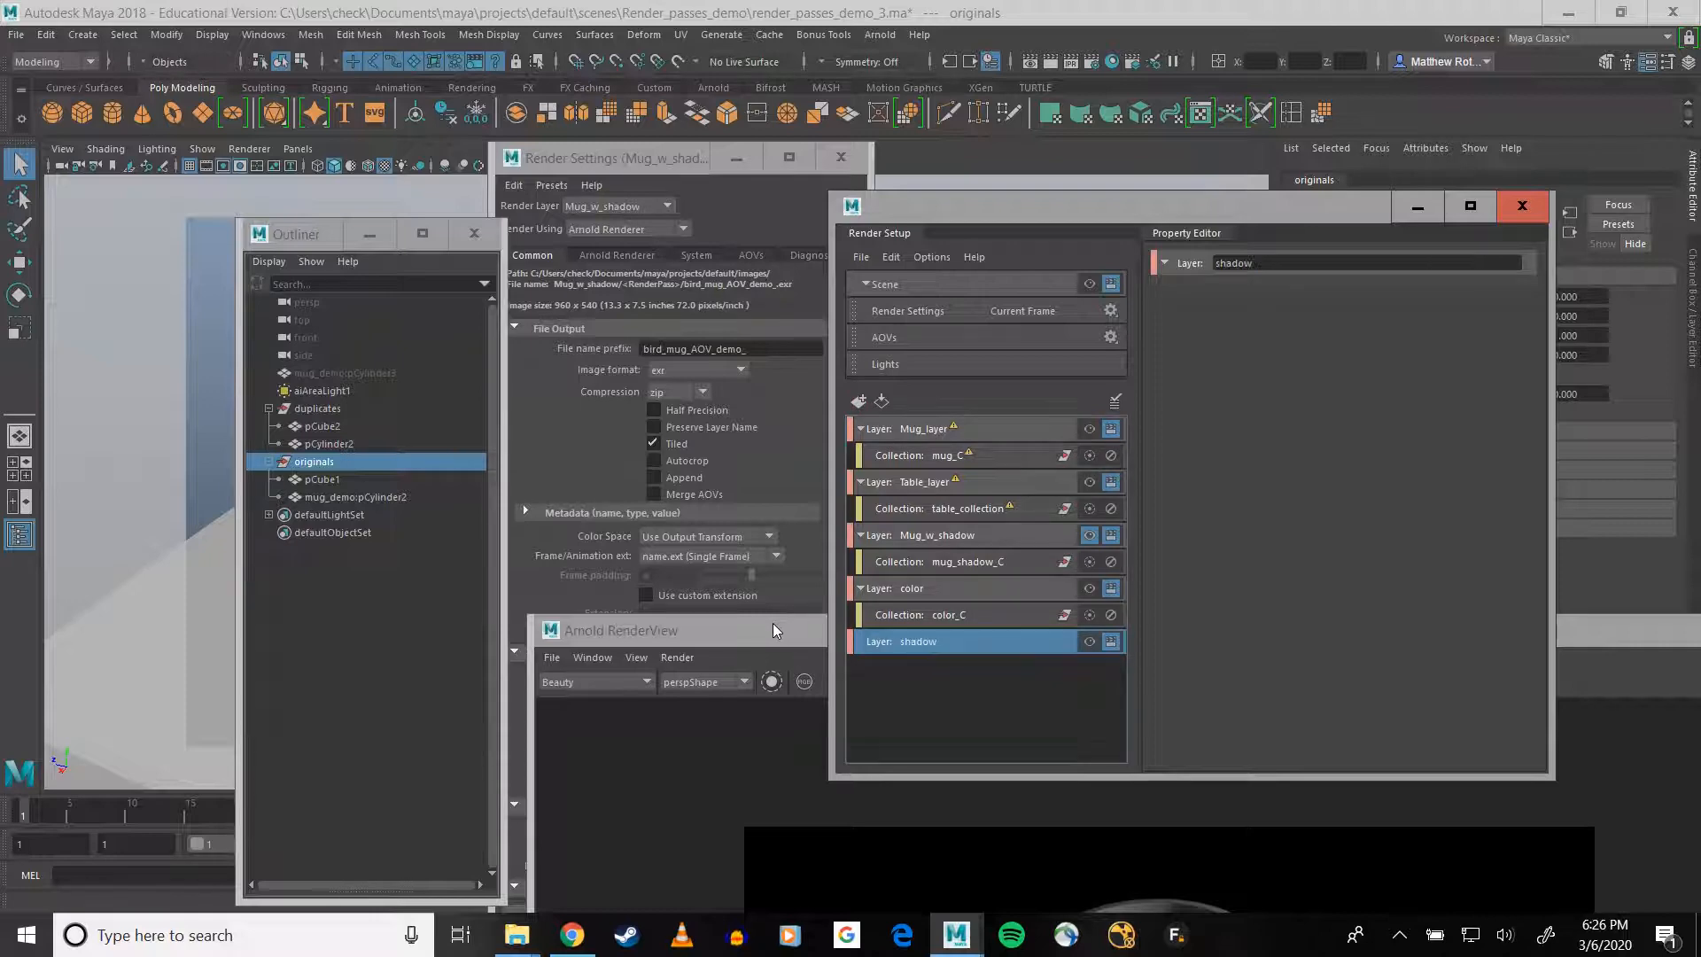
- Create a collection named shadow_C in the shadow layer and add the duplicates group to it
{"action": "right_click", "coordinate": [923, 647]}
{"action": "left_click", "coordinate": [944, 657]}
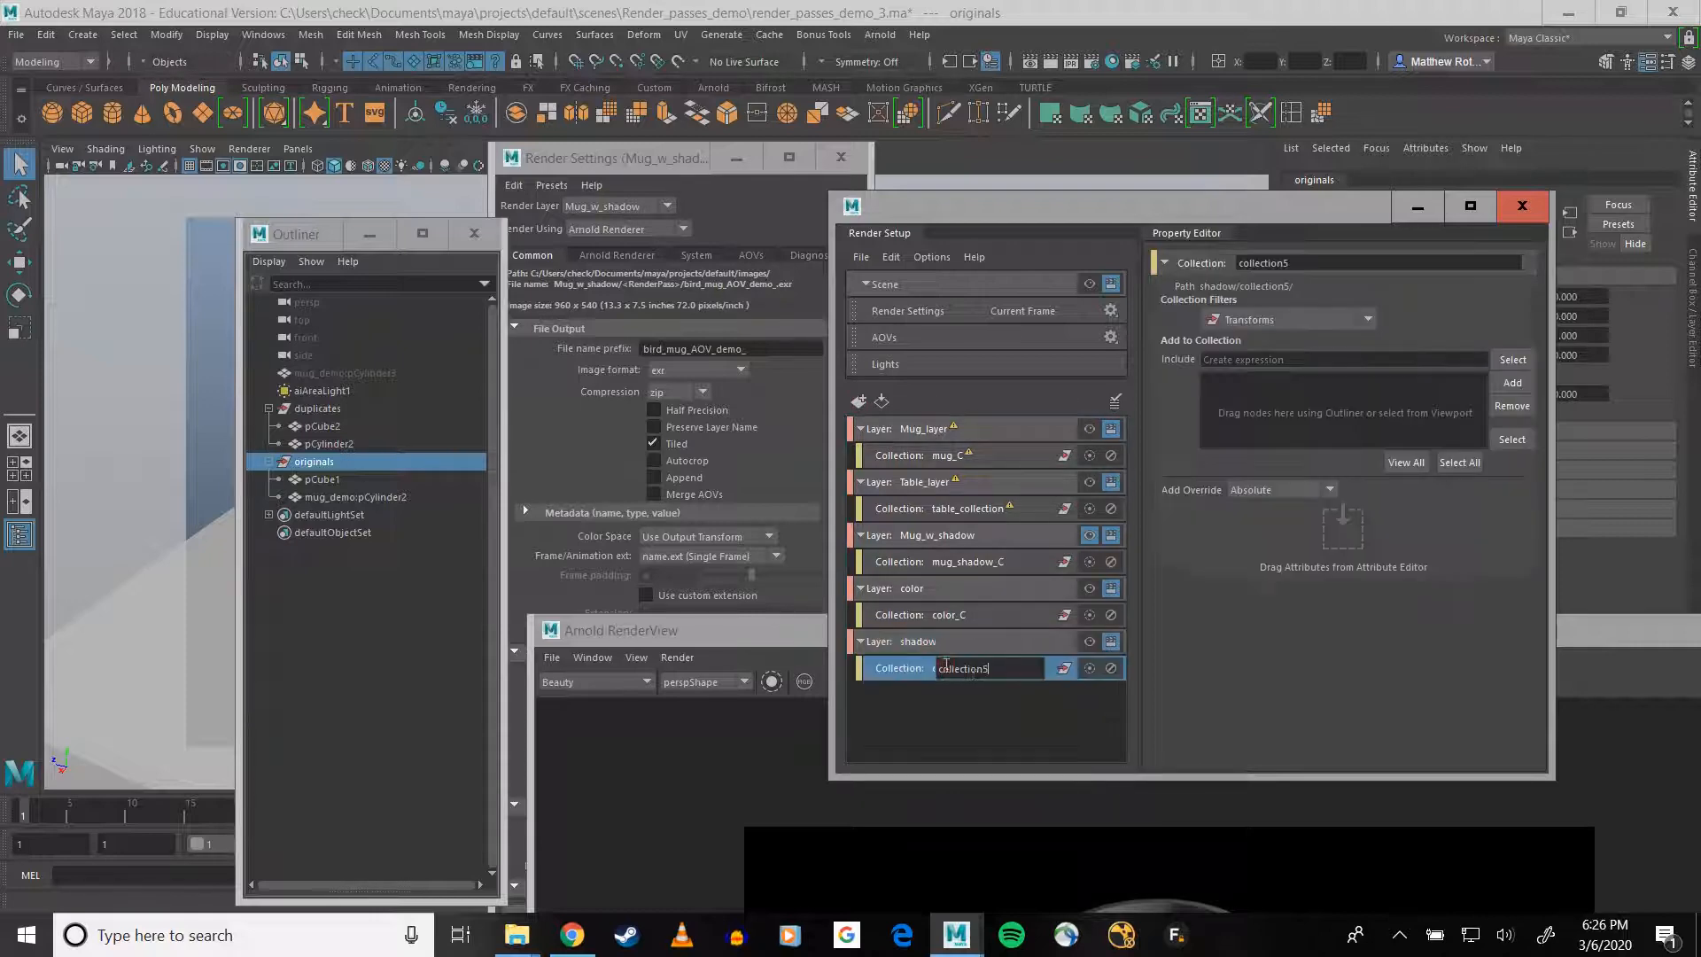
{"action": "type", "text": "shadow_C"}
{"action": "key", "text": "Return"}
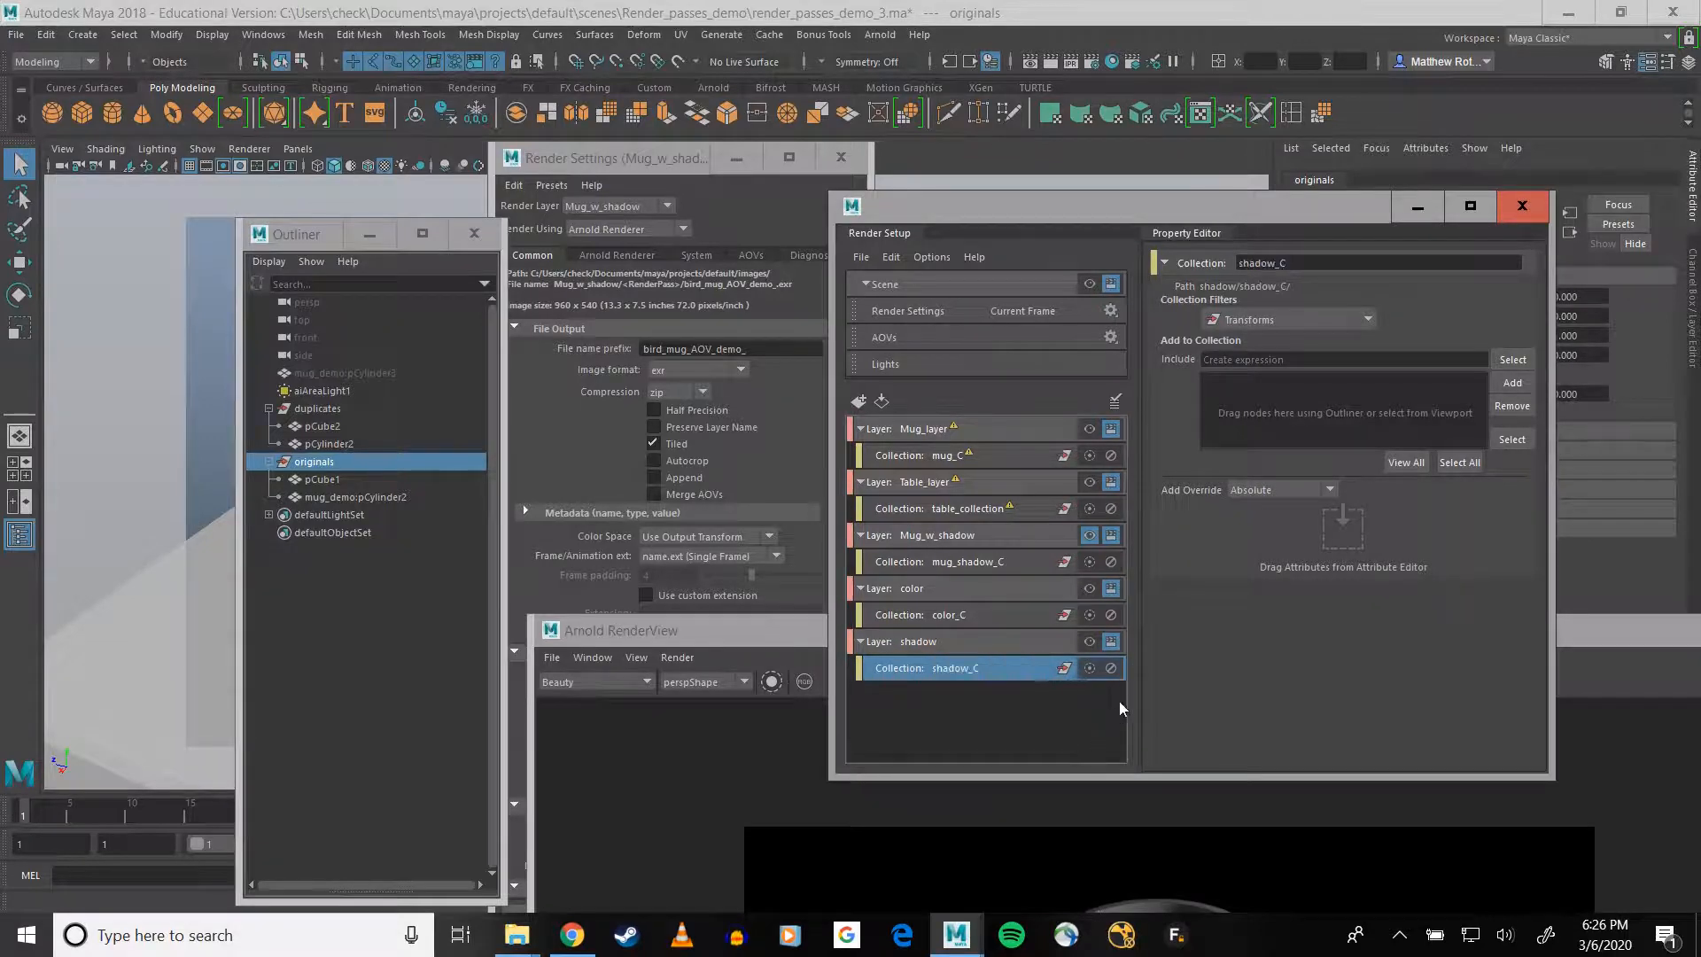
{"action": "left_click", "coordinate": [311, 413]}
{"action": "left_click", "coordinate": [1511, 383]}
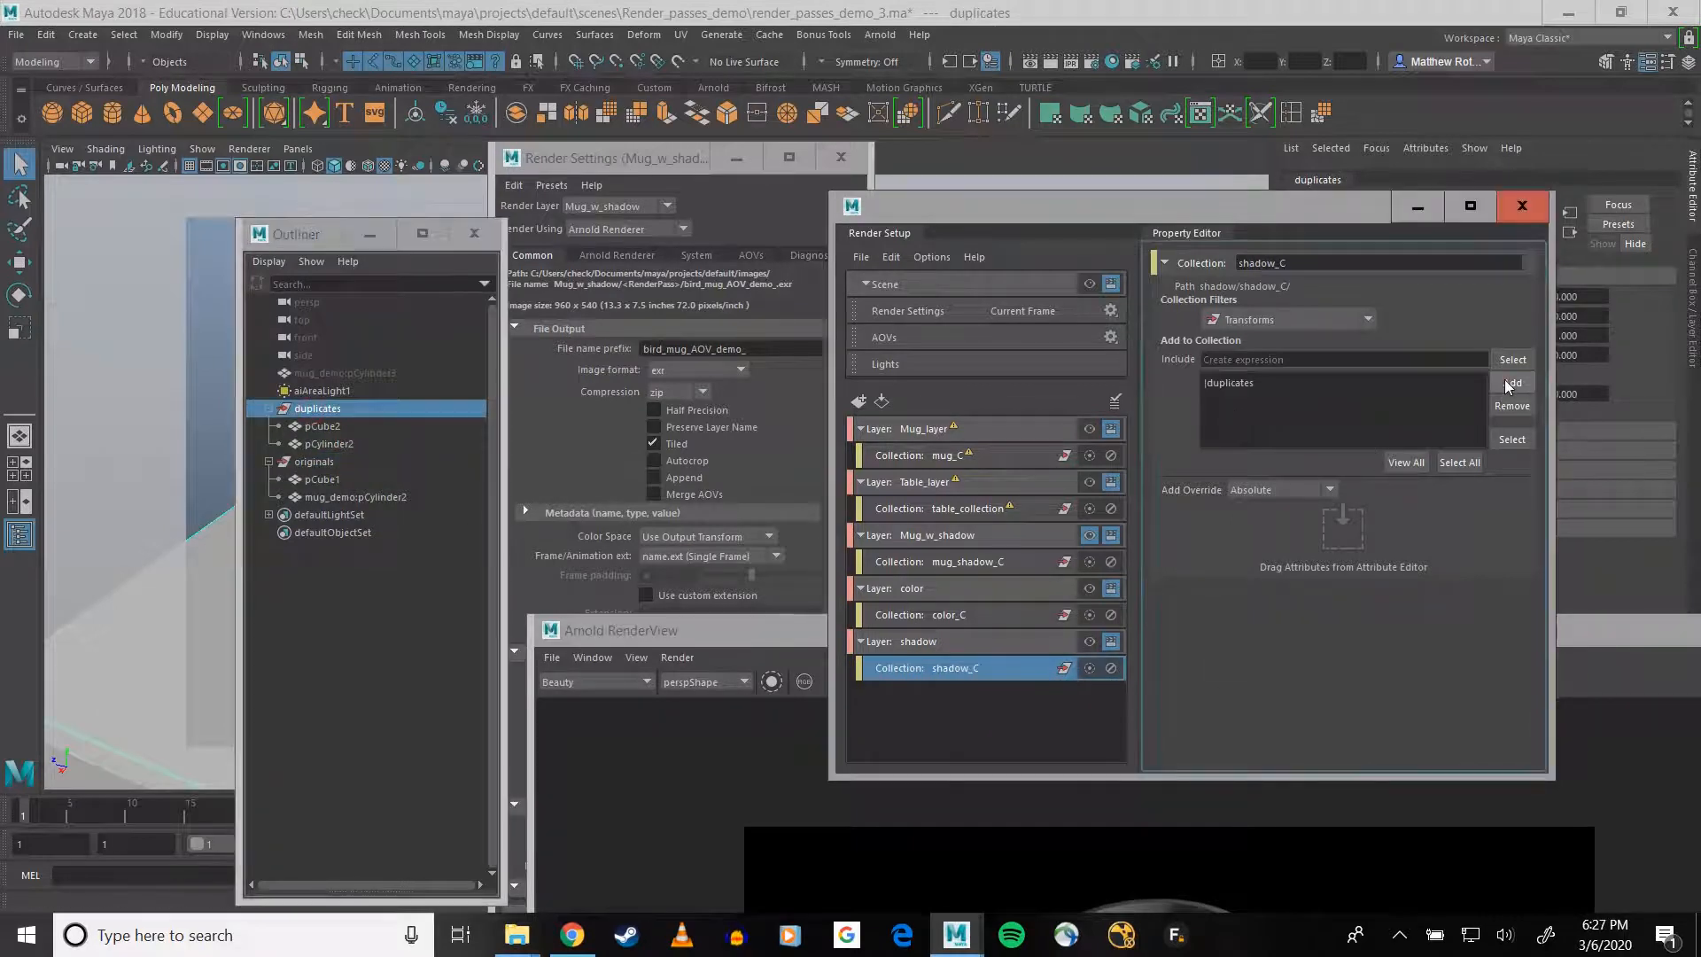
- Switch the Render Settings' render layer to color, refresh the Arnold render to test it, and abort the render
{"action": "left_click", "coordinate": [636, 207]}
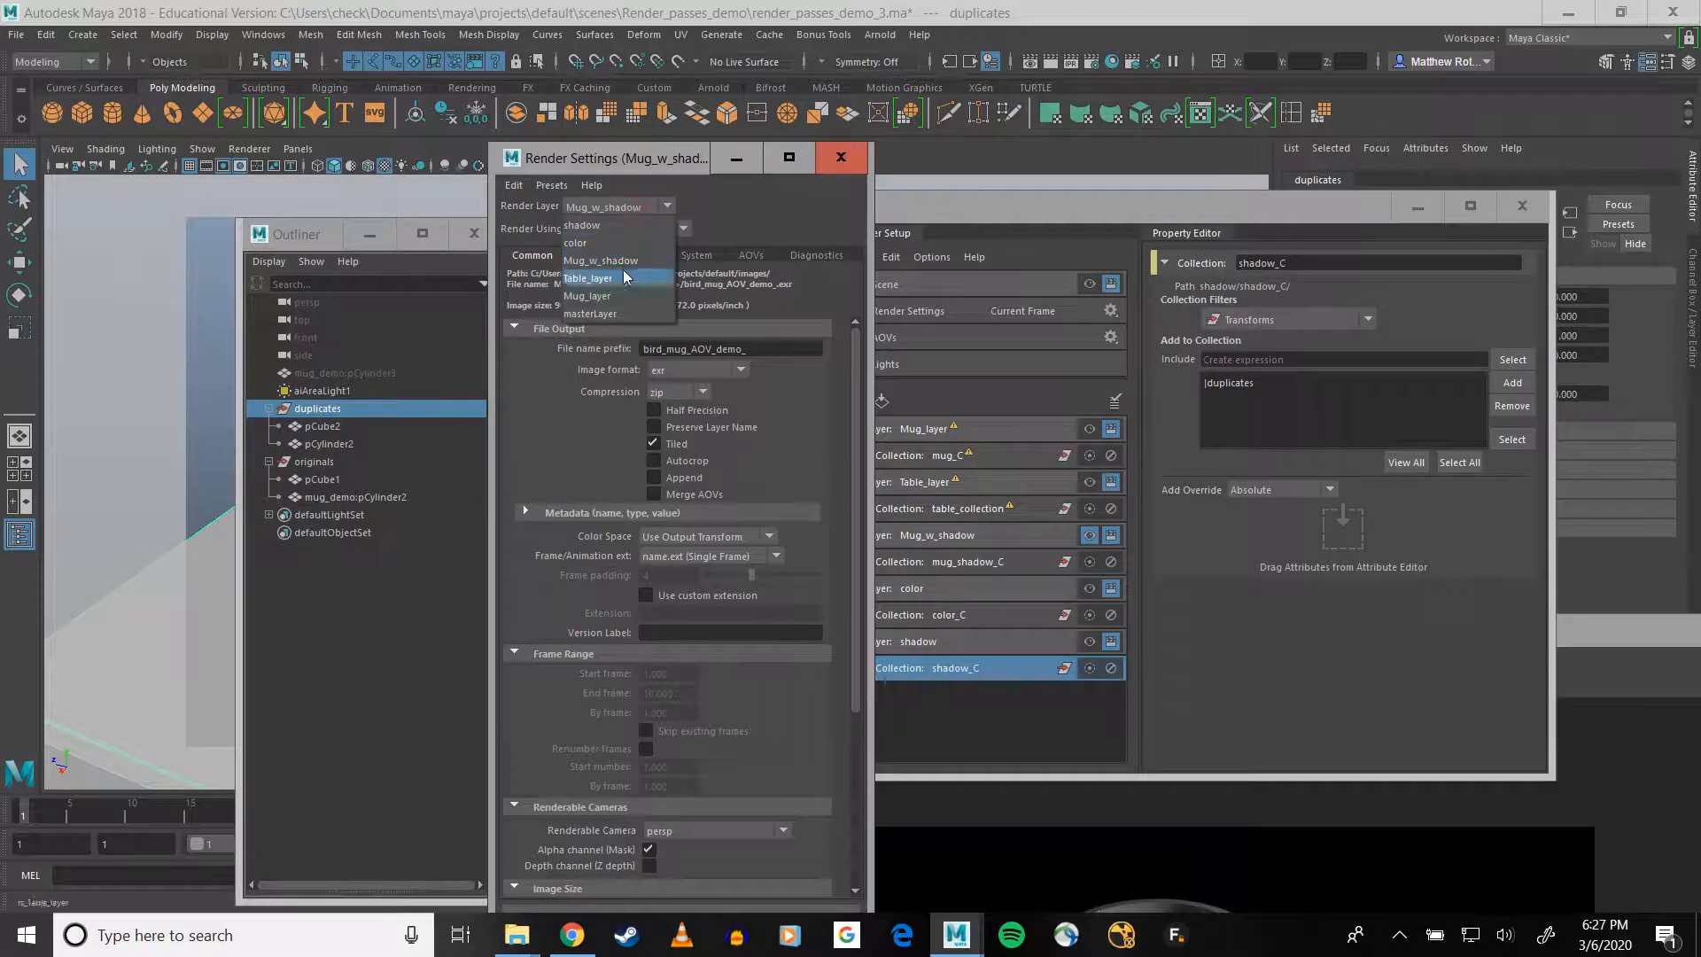
{"action": "left_click", "coordinate": [592, 242]}
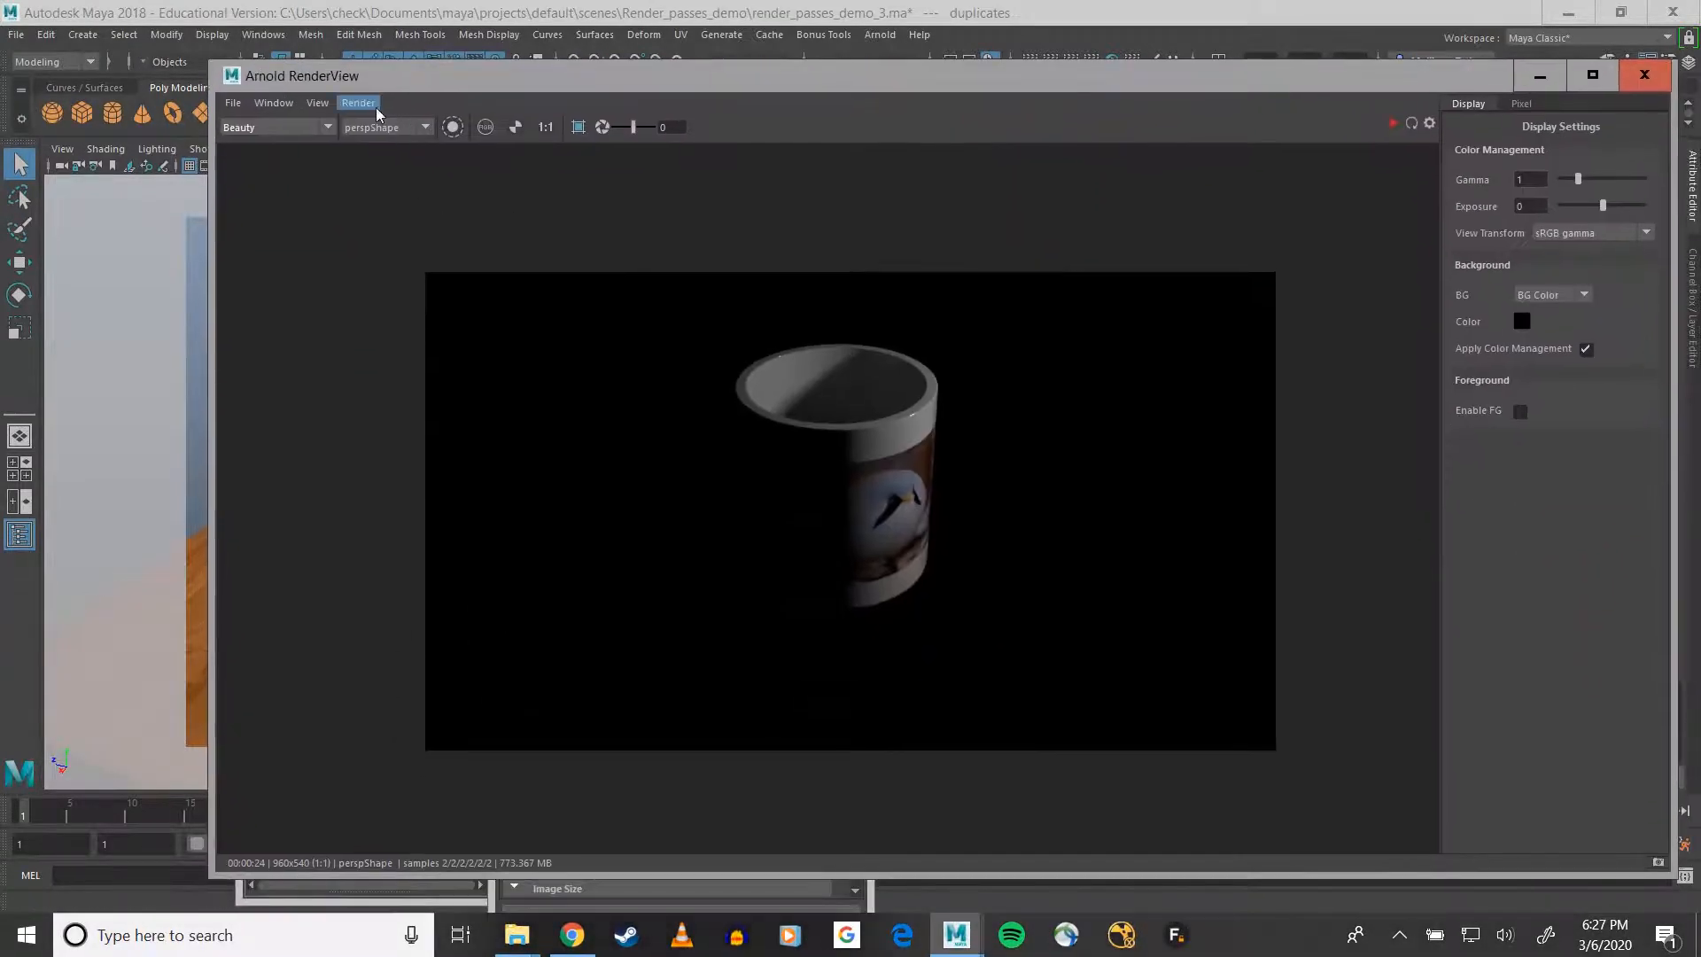
{"action": "left_click", "coordinate": [358, 102]}
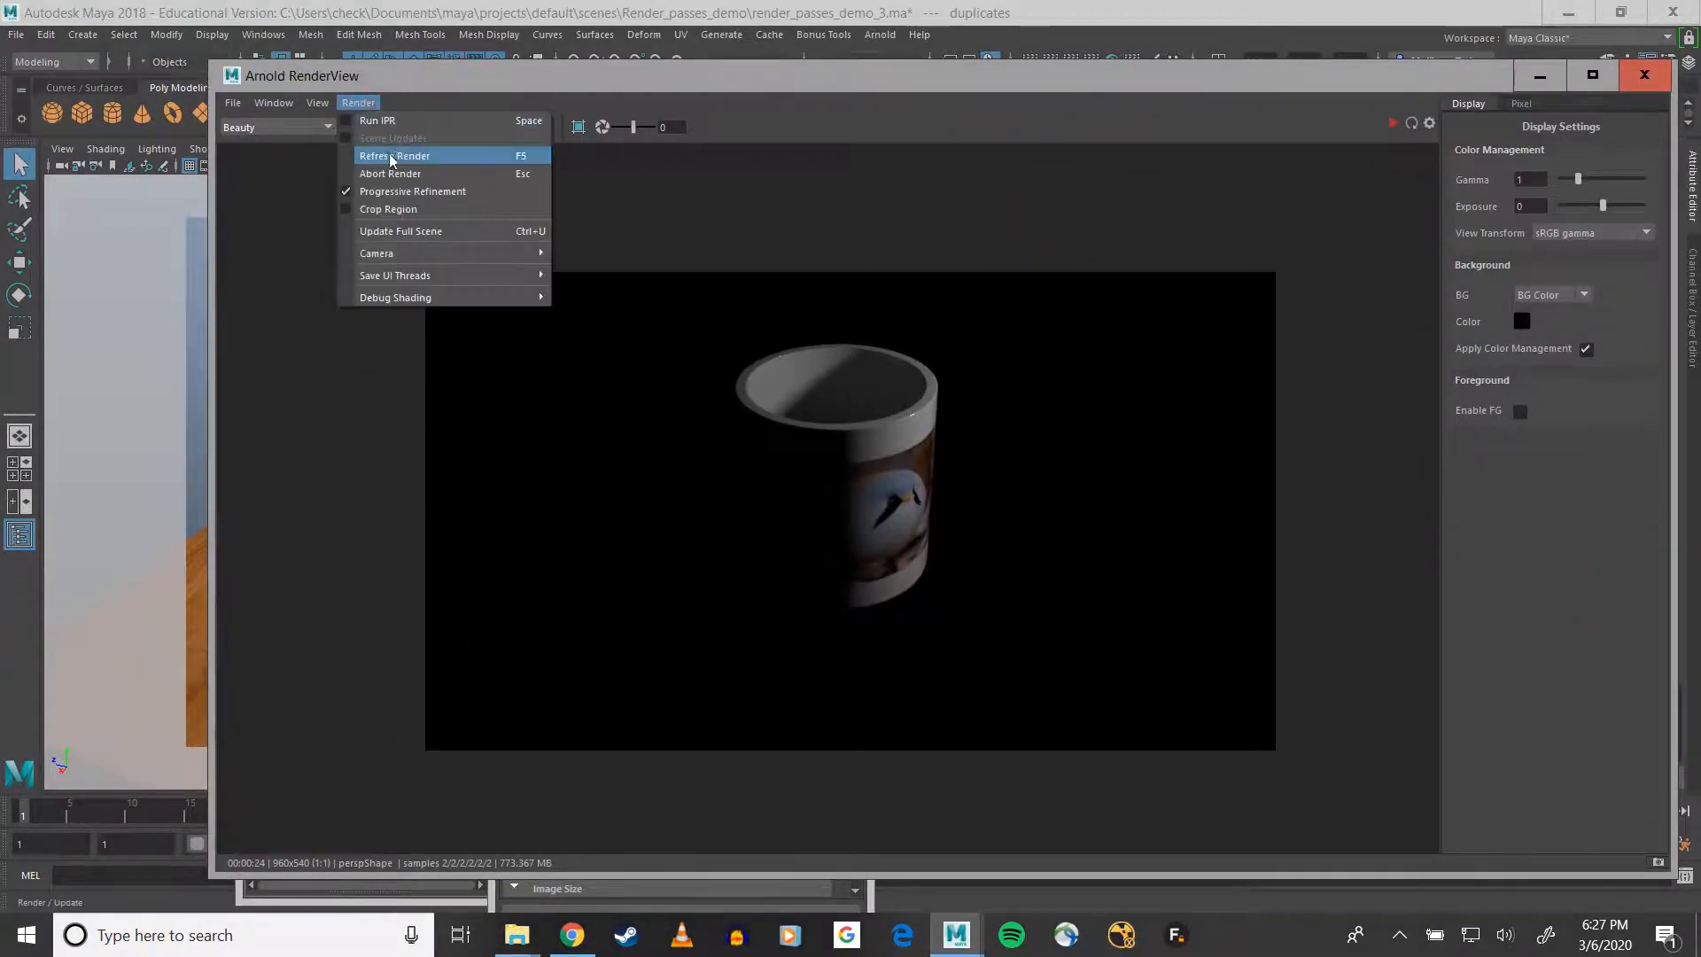
{"action": "left_click", "coordinate": [391, 157]}
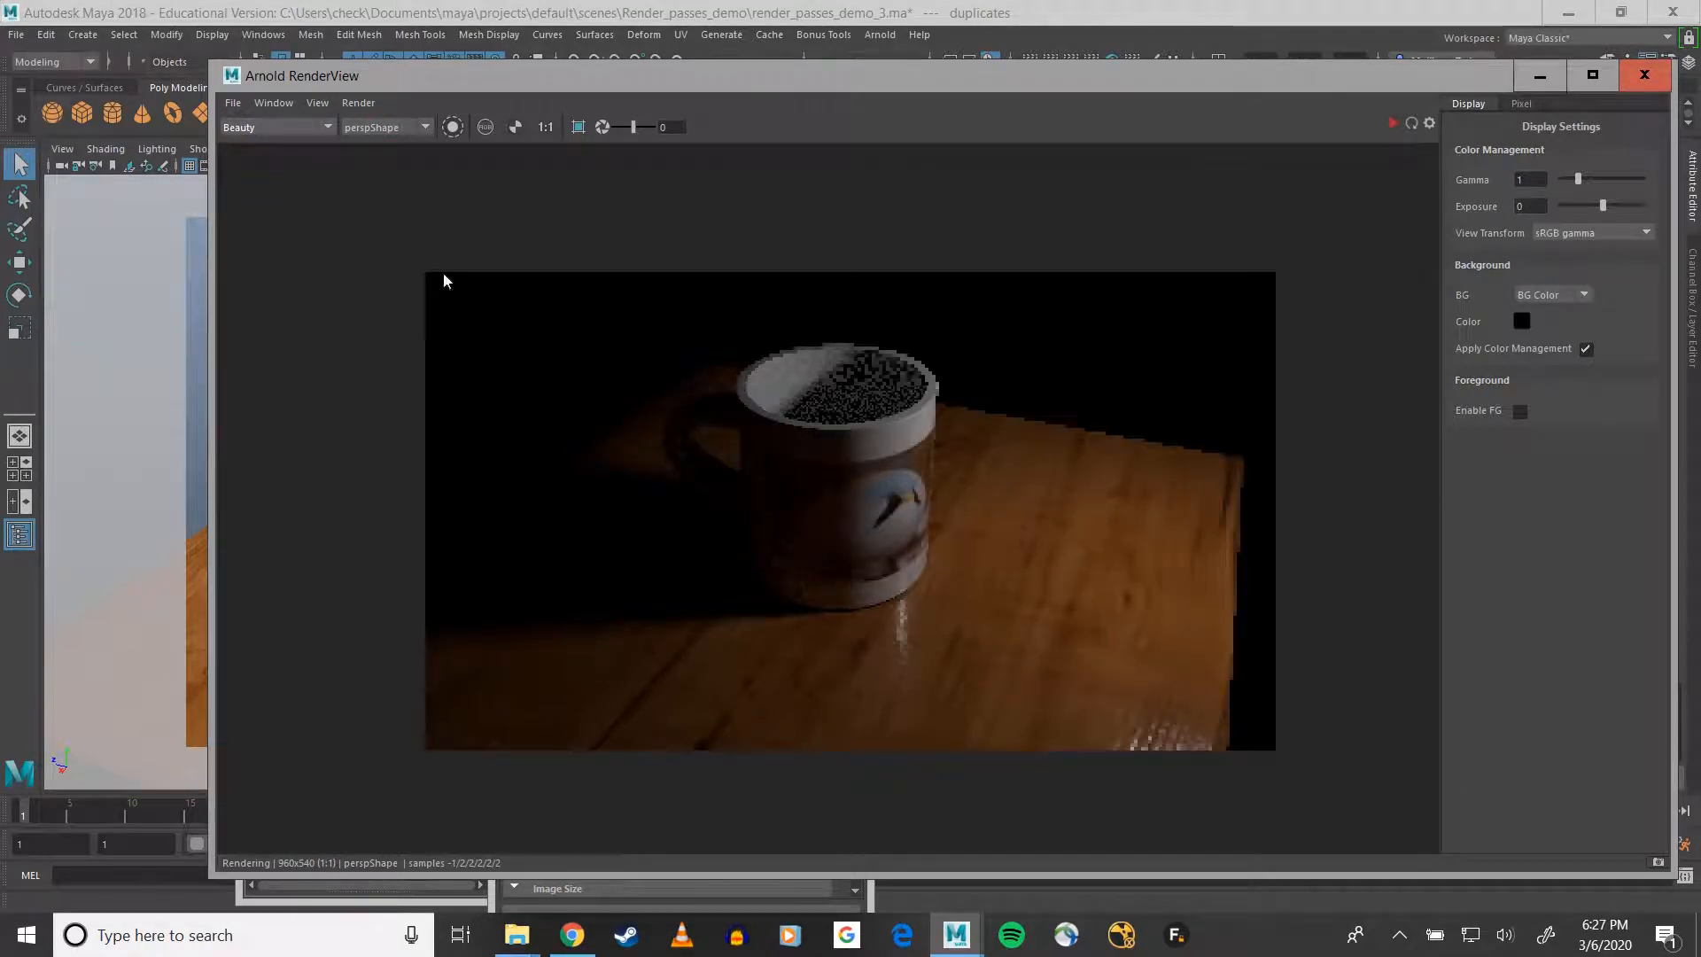
{"action": "left_click", "coordinate": [358, 102]}
{"action": "left_click", "coordinate": [396, 180]}
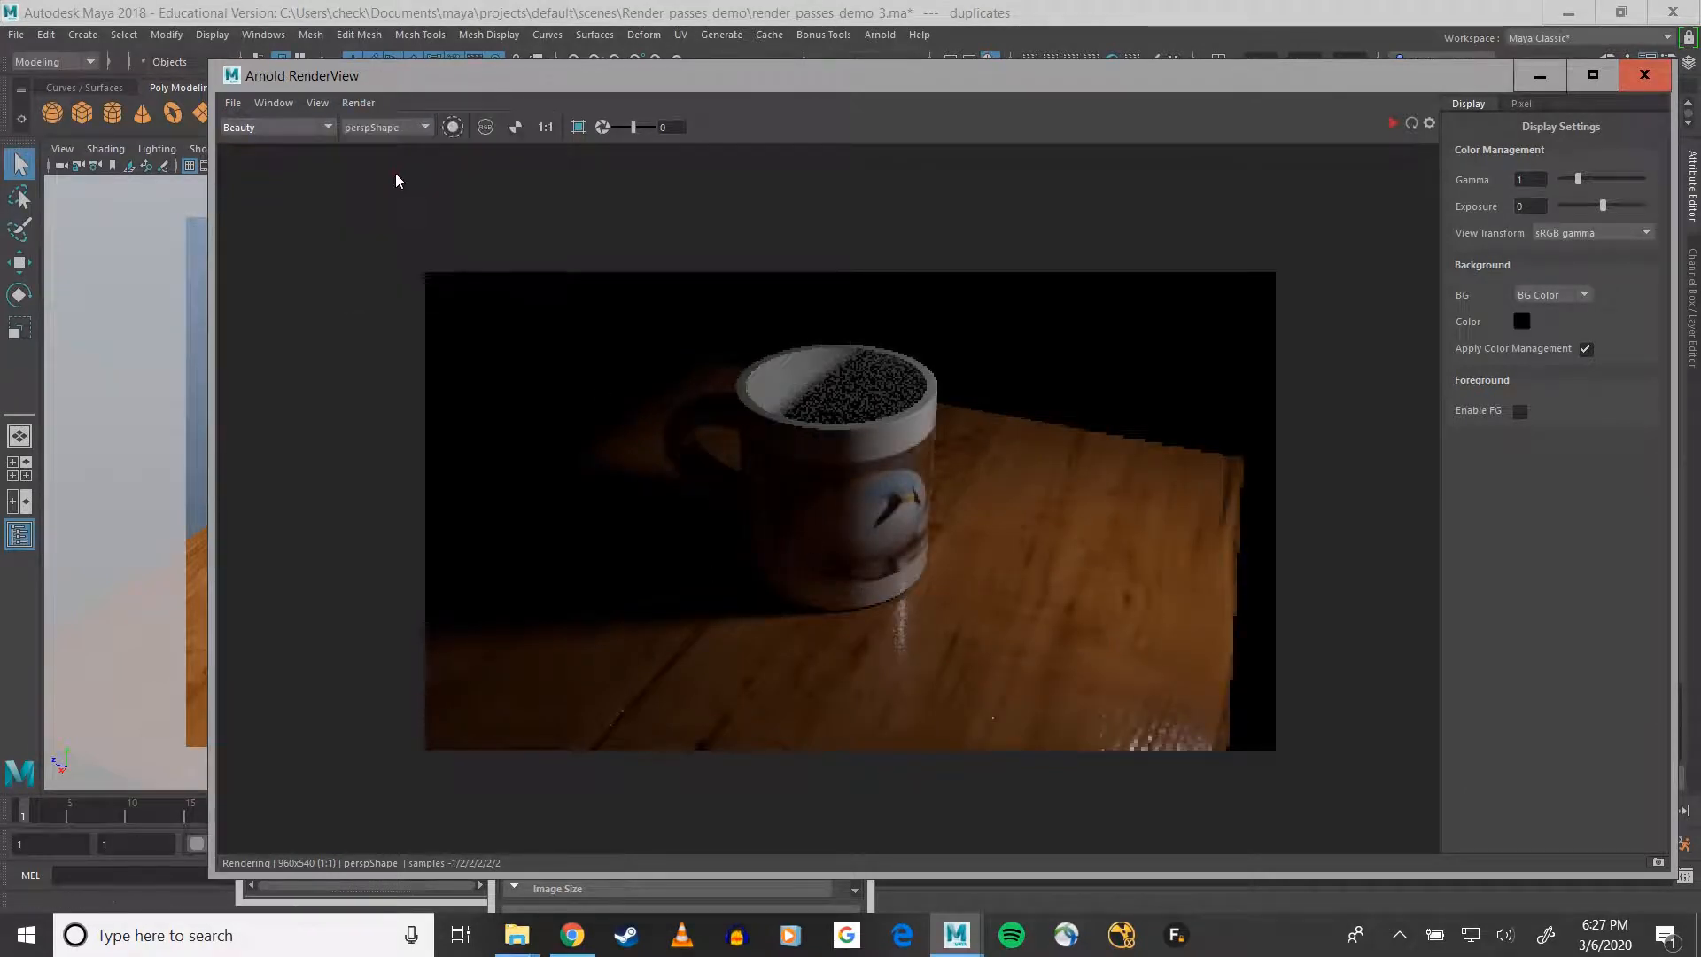
- Switch the Render Settings' render layer to shadow and refresh the render in the Arnold RenderView
{"action": "left_click_drag", "start_coordinate": [521, 74], "coordinate": [814, 162]}
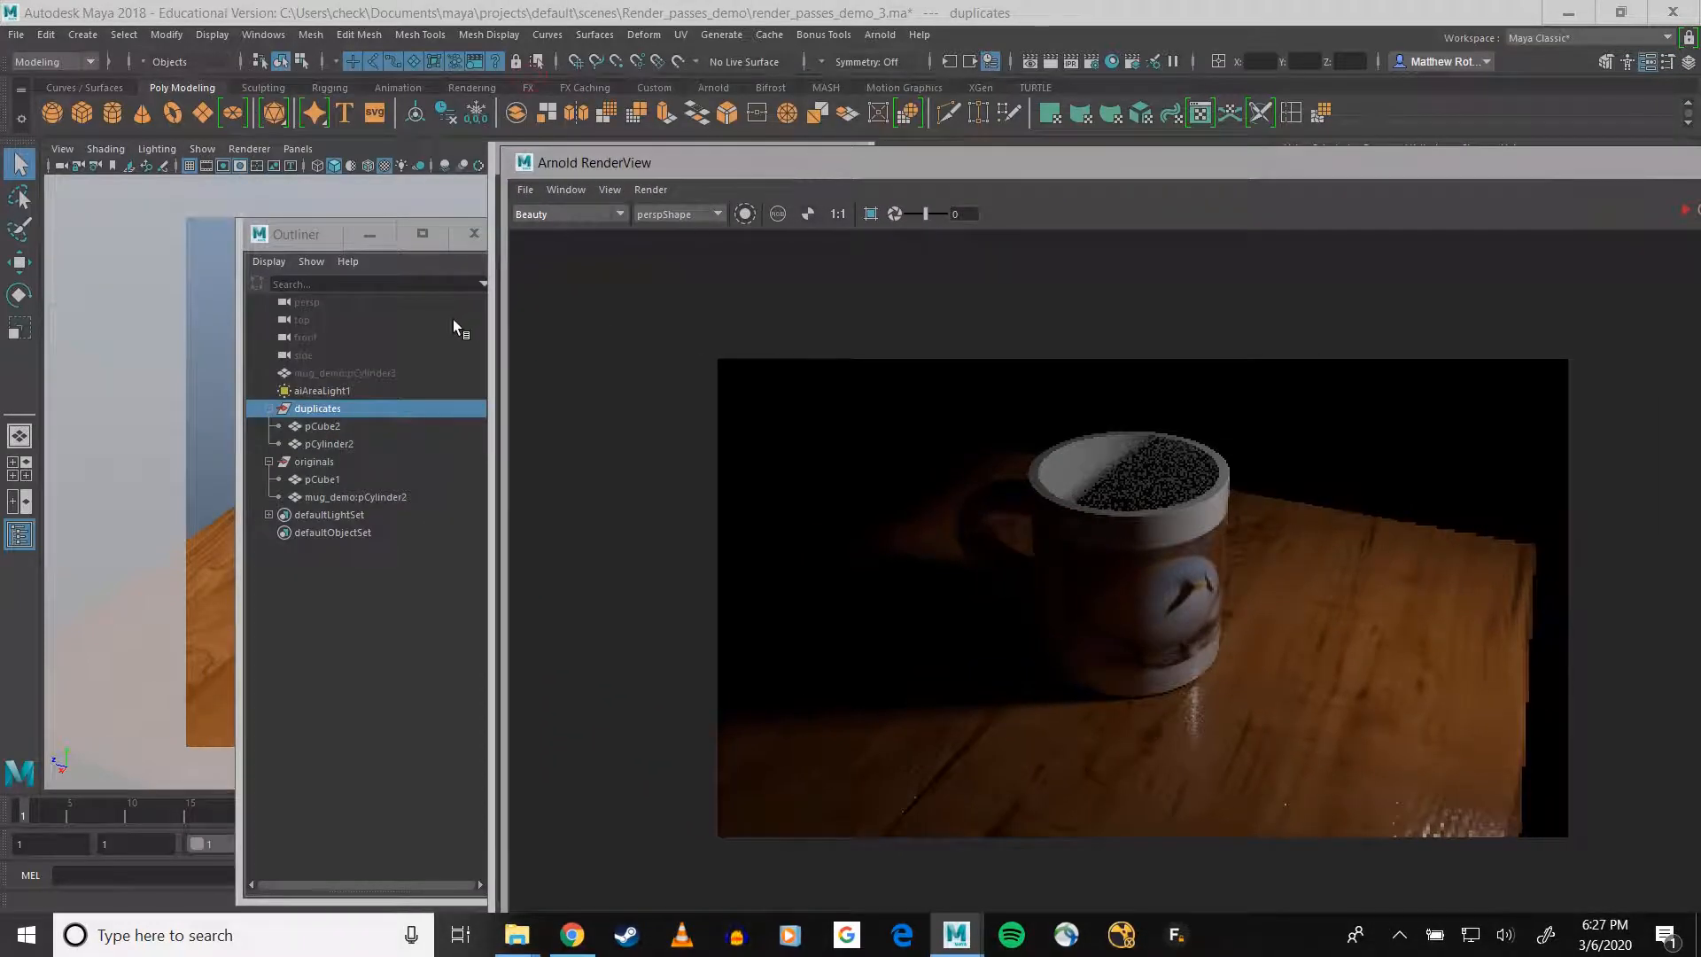
{"action": "left_click_drag", "start_coordinate": [638, 167], "coordinate": [590, 212]}
{"action": "left_click", "coordinate": [564, 155]}
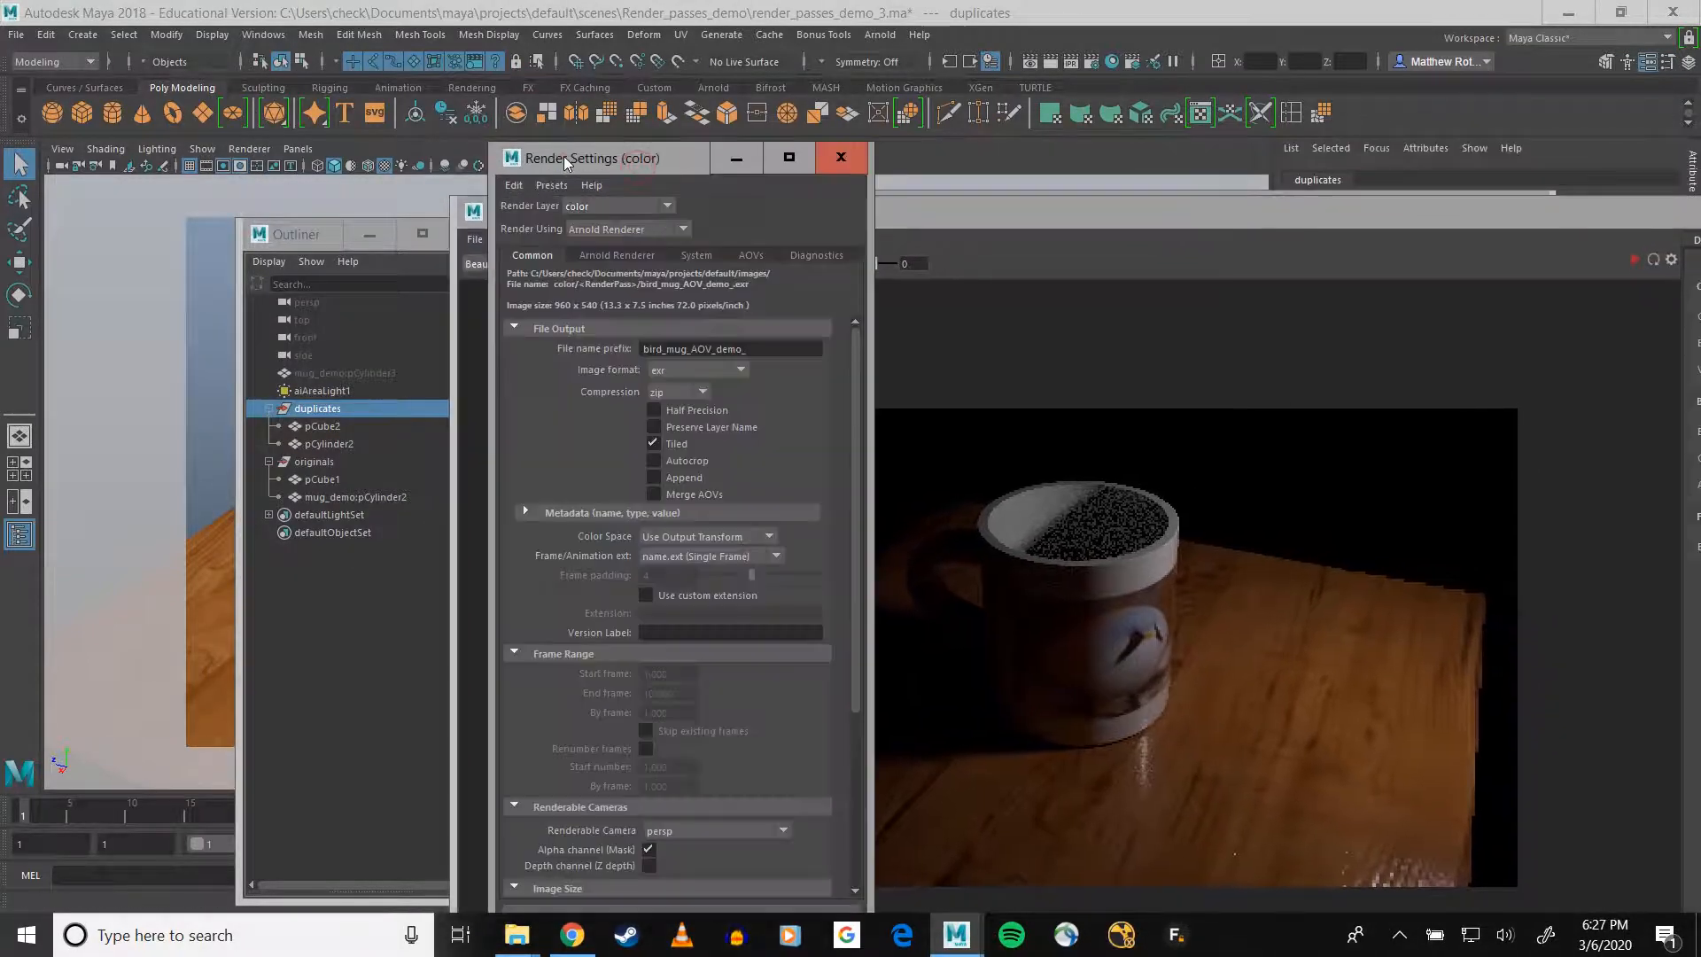
{"action": "left_click", "coordinate": [598, 207]}
{"action": "left_click", "coordinate": [589, 237]}
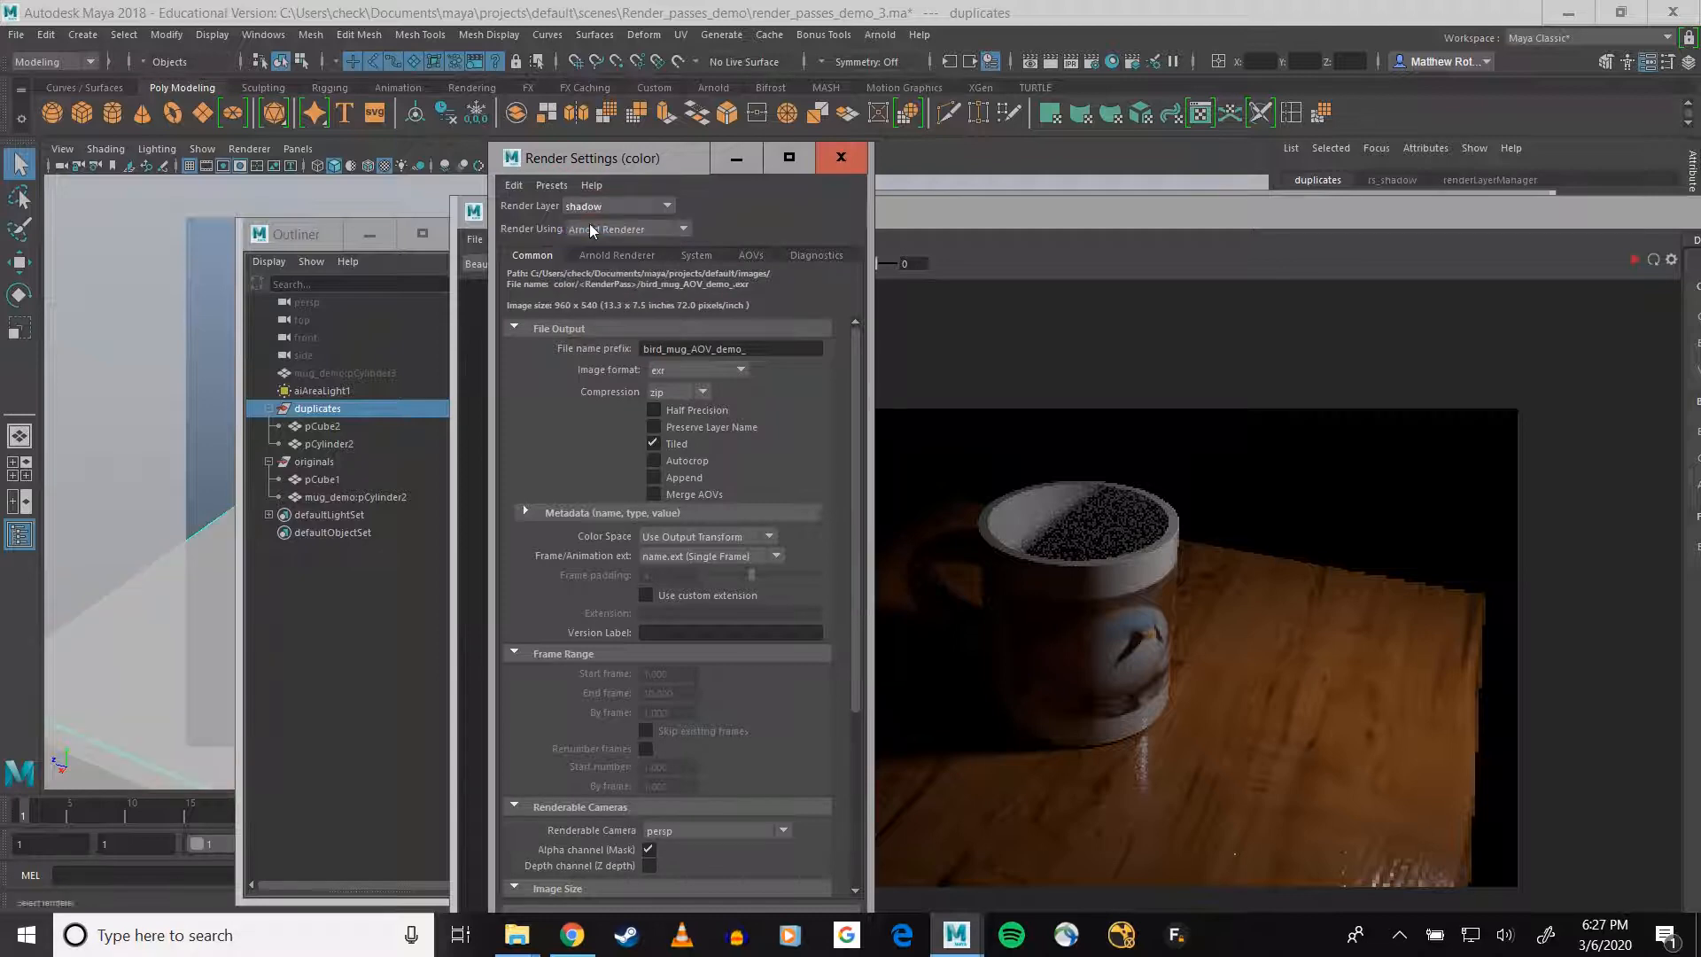
{"action": "left_click_drag", "start_coordinate": [916, 217], "coordinate": [770, 78]}
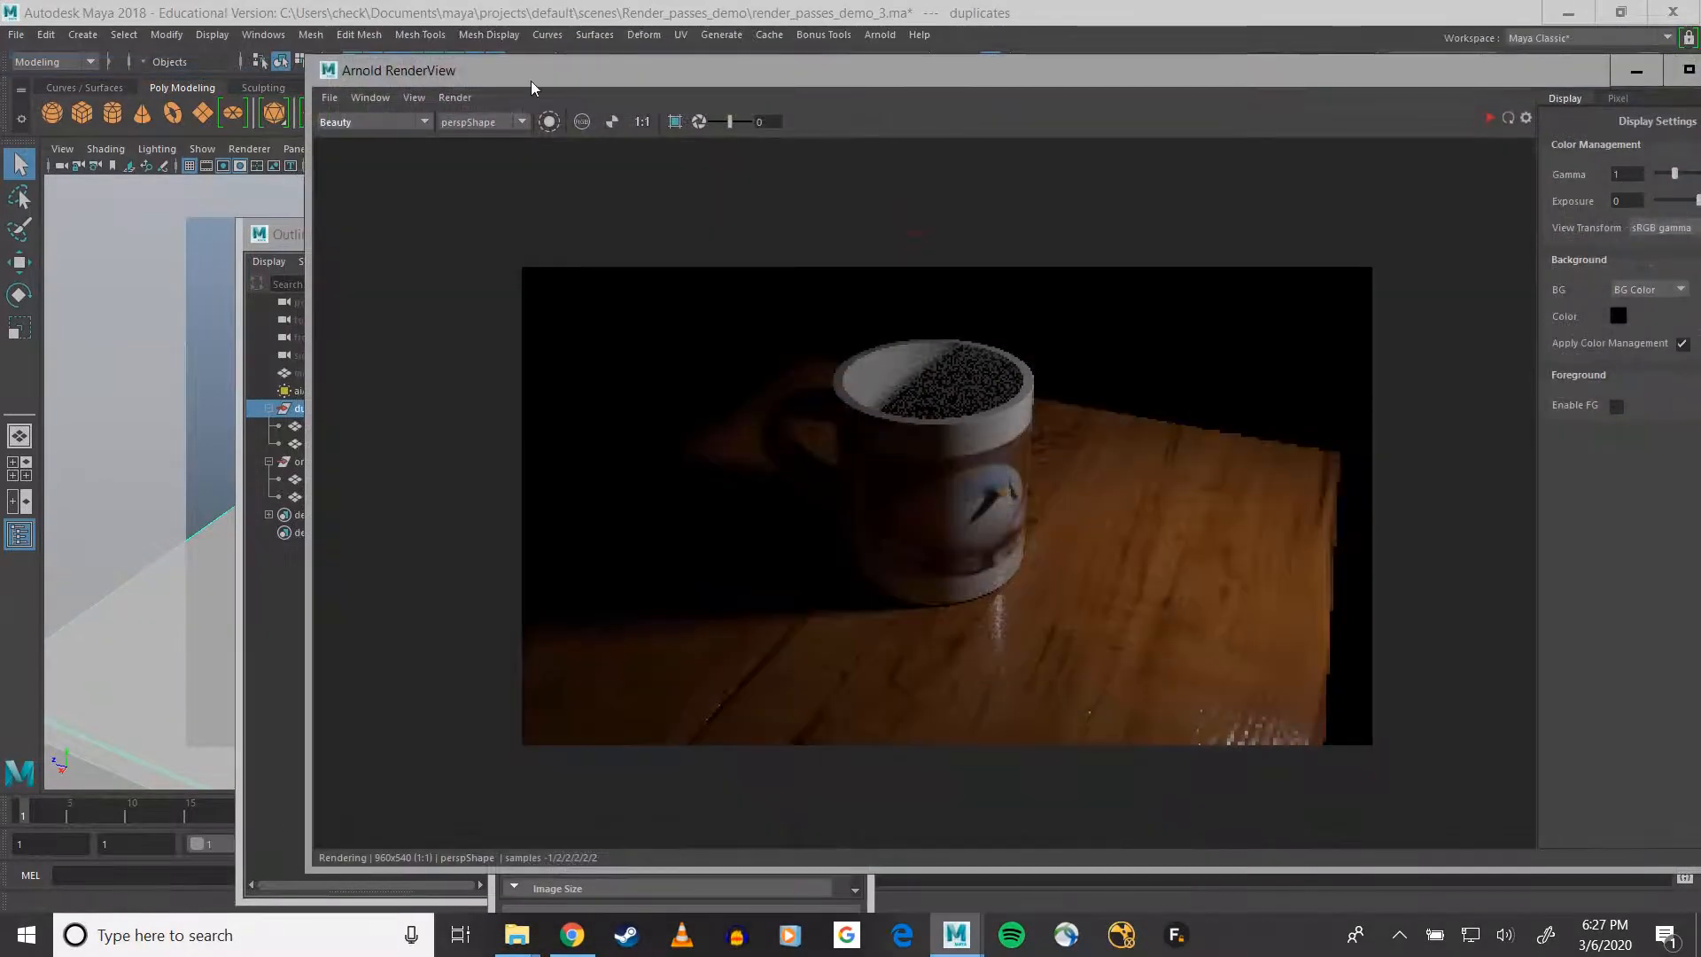
{"action": "left_click", "coordinate": [454, 97]}
{"action": "left_click", "coordinate": [490, 150]}
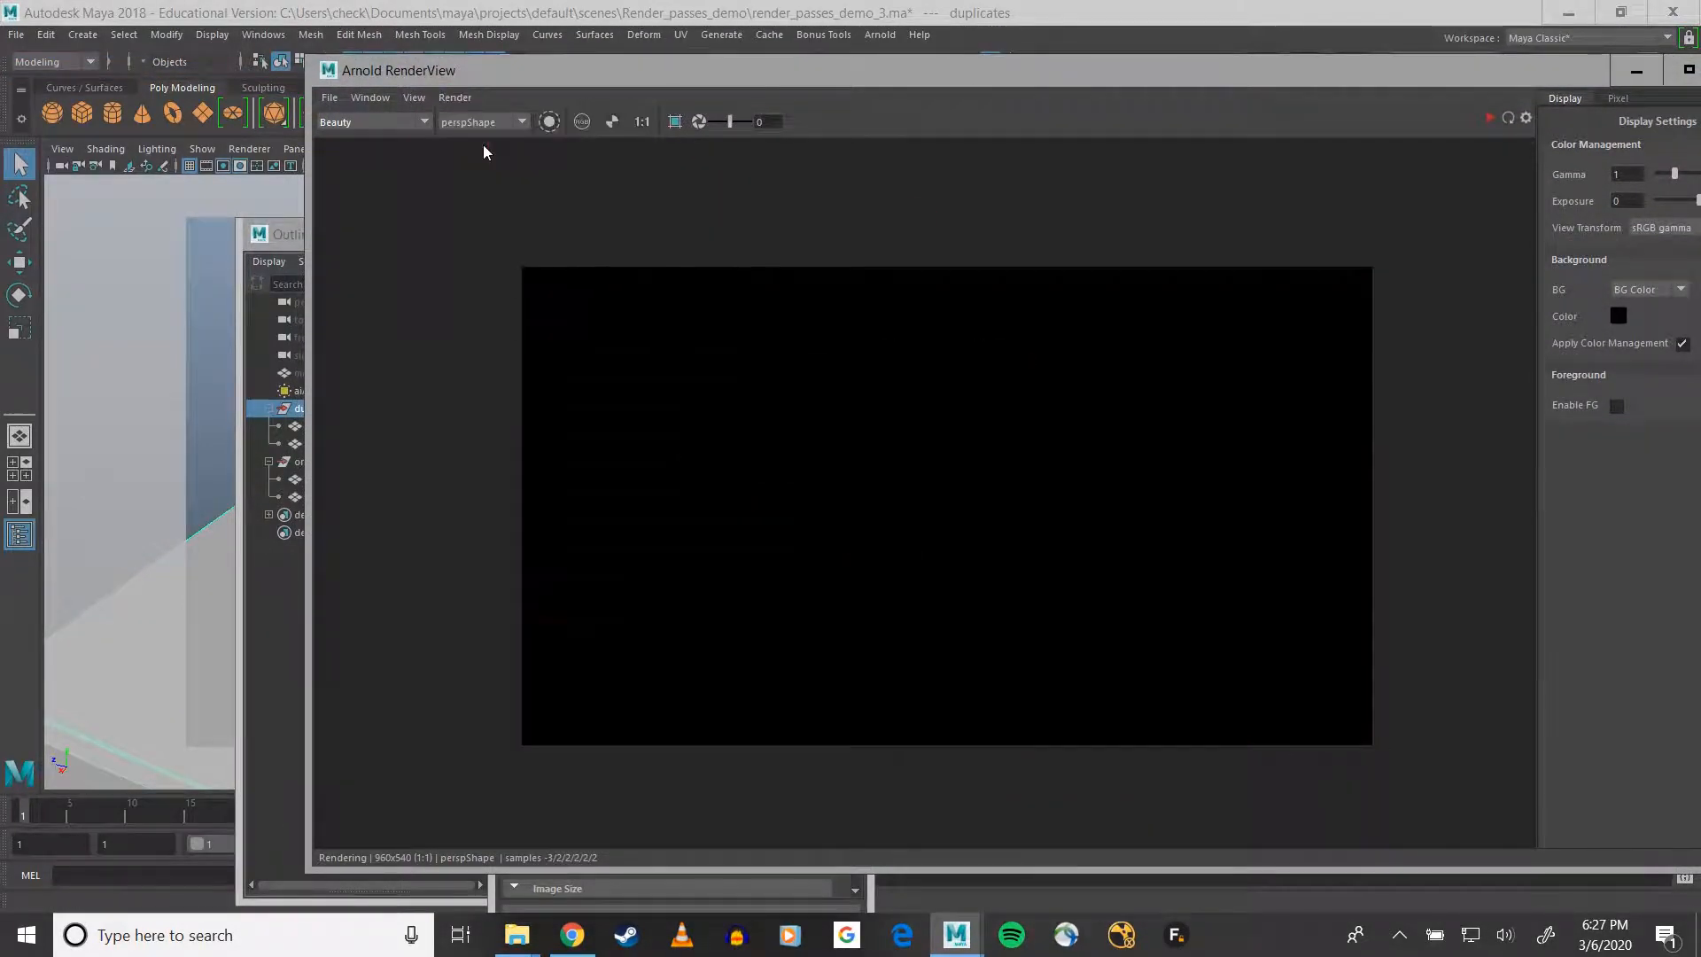
- Show only the alpha channel of the shadow layer's render and abort the render
{"action": "left_click", "coordinate": [414, 98]}
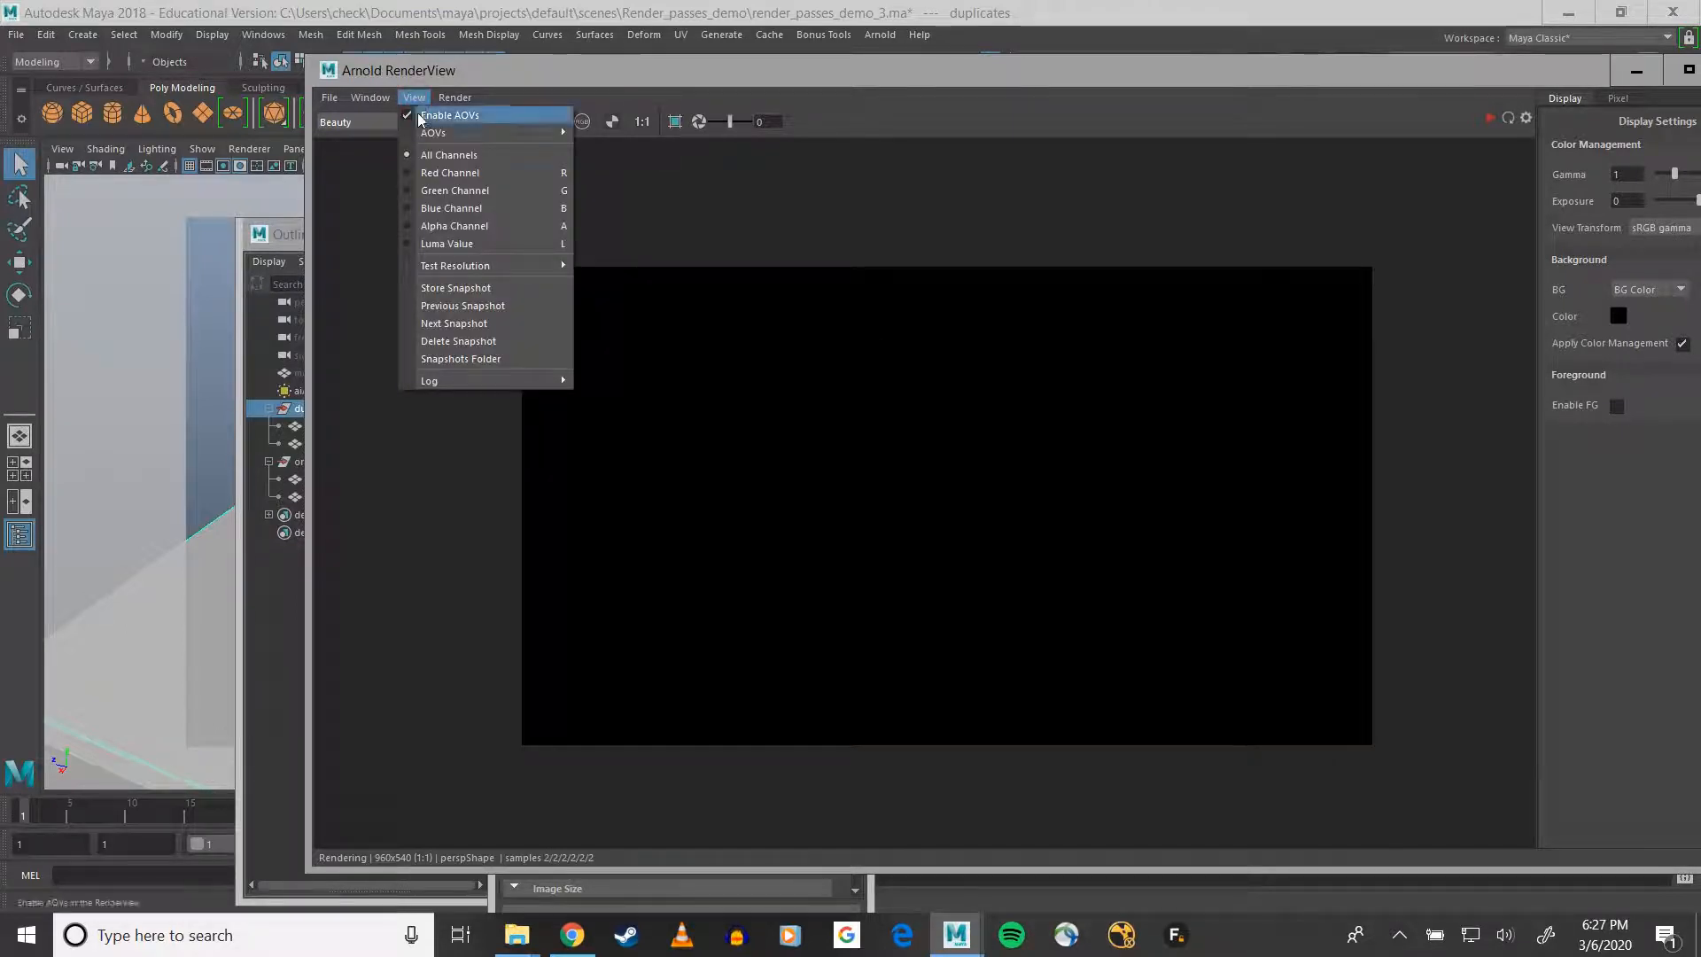
{"action": "left_click", "coordinate": [455, 224]}
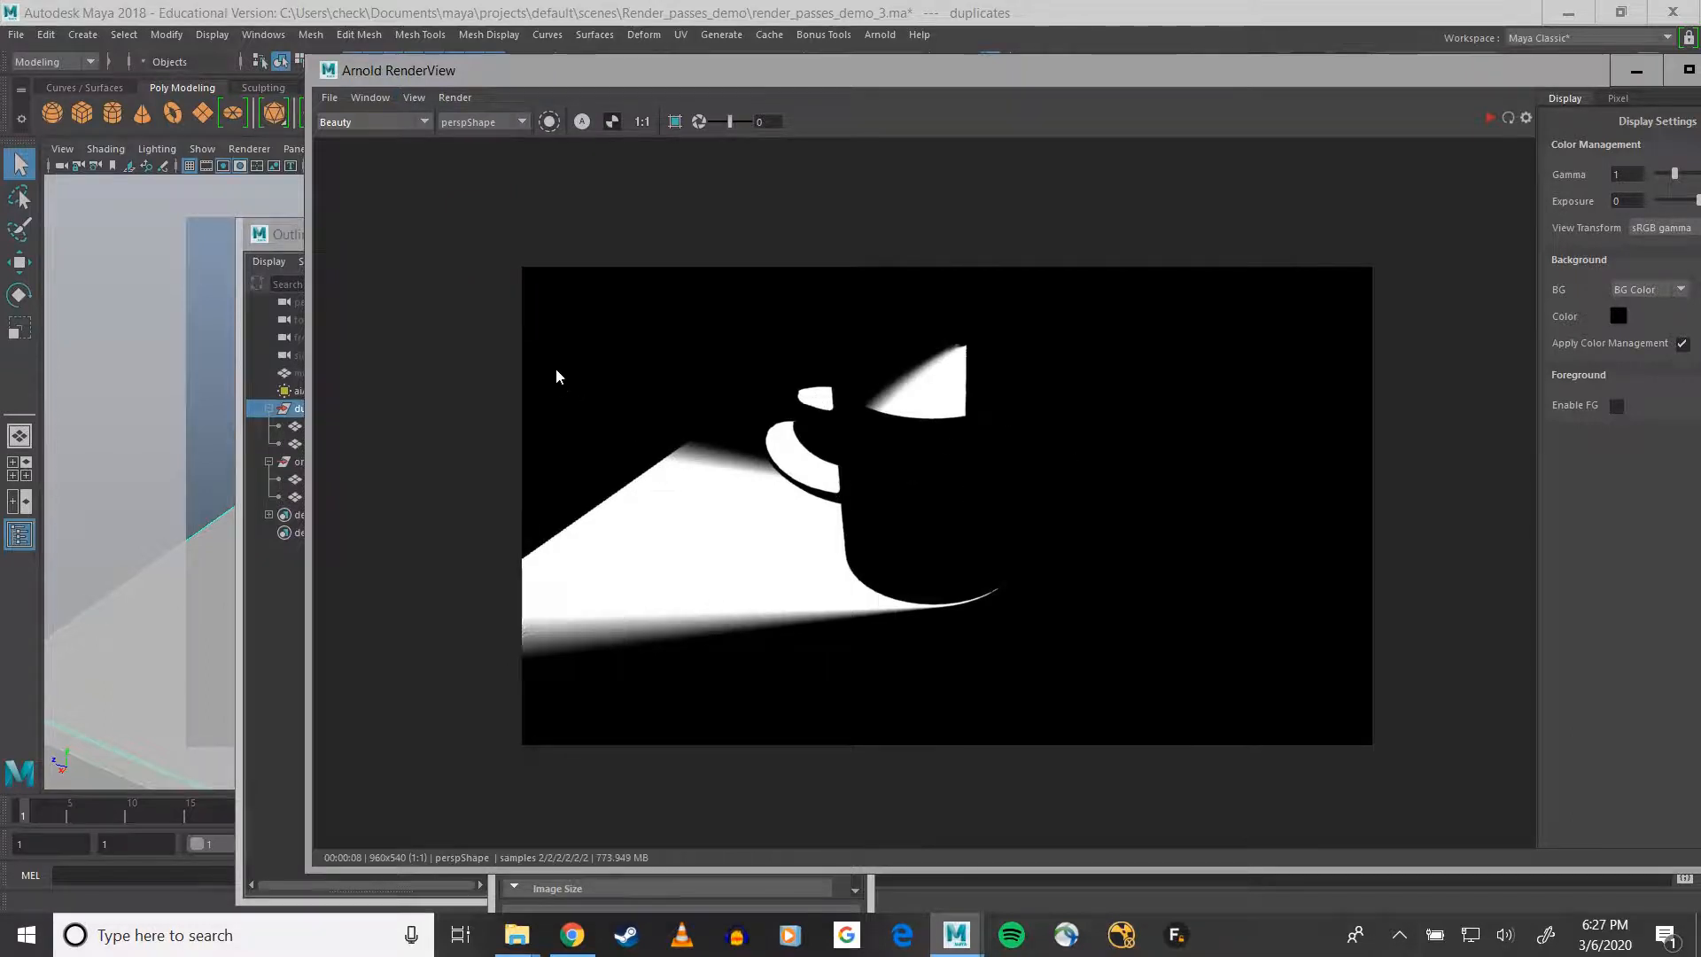
{"action": "left_click", "coordinate": [475, 101]}
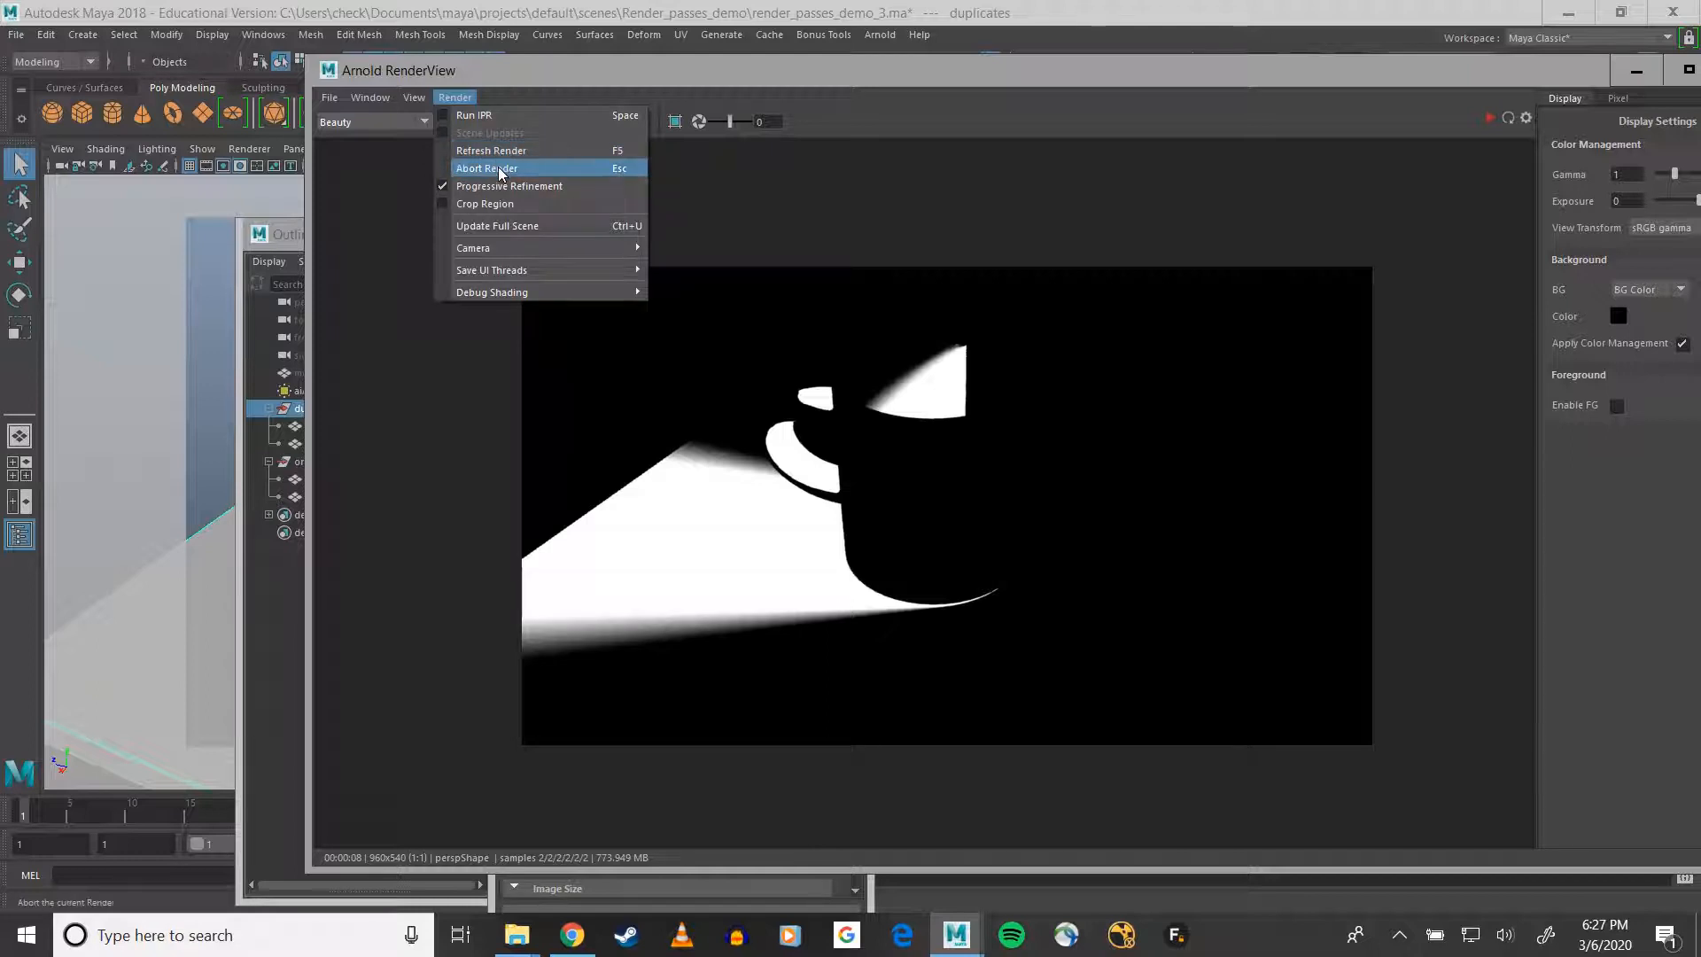
{"action": "left_click", "coordinate": [498, 167]}
{"action": "left_click", "coordinate": [454, 98]}
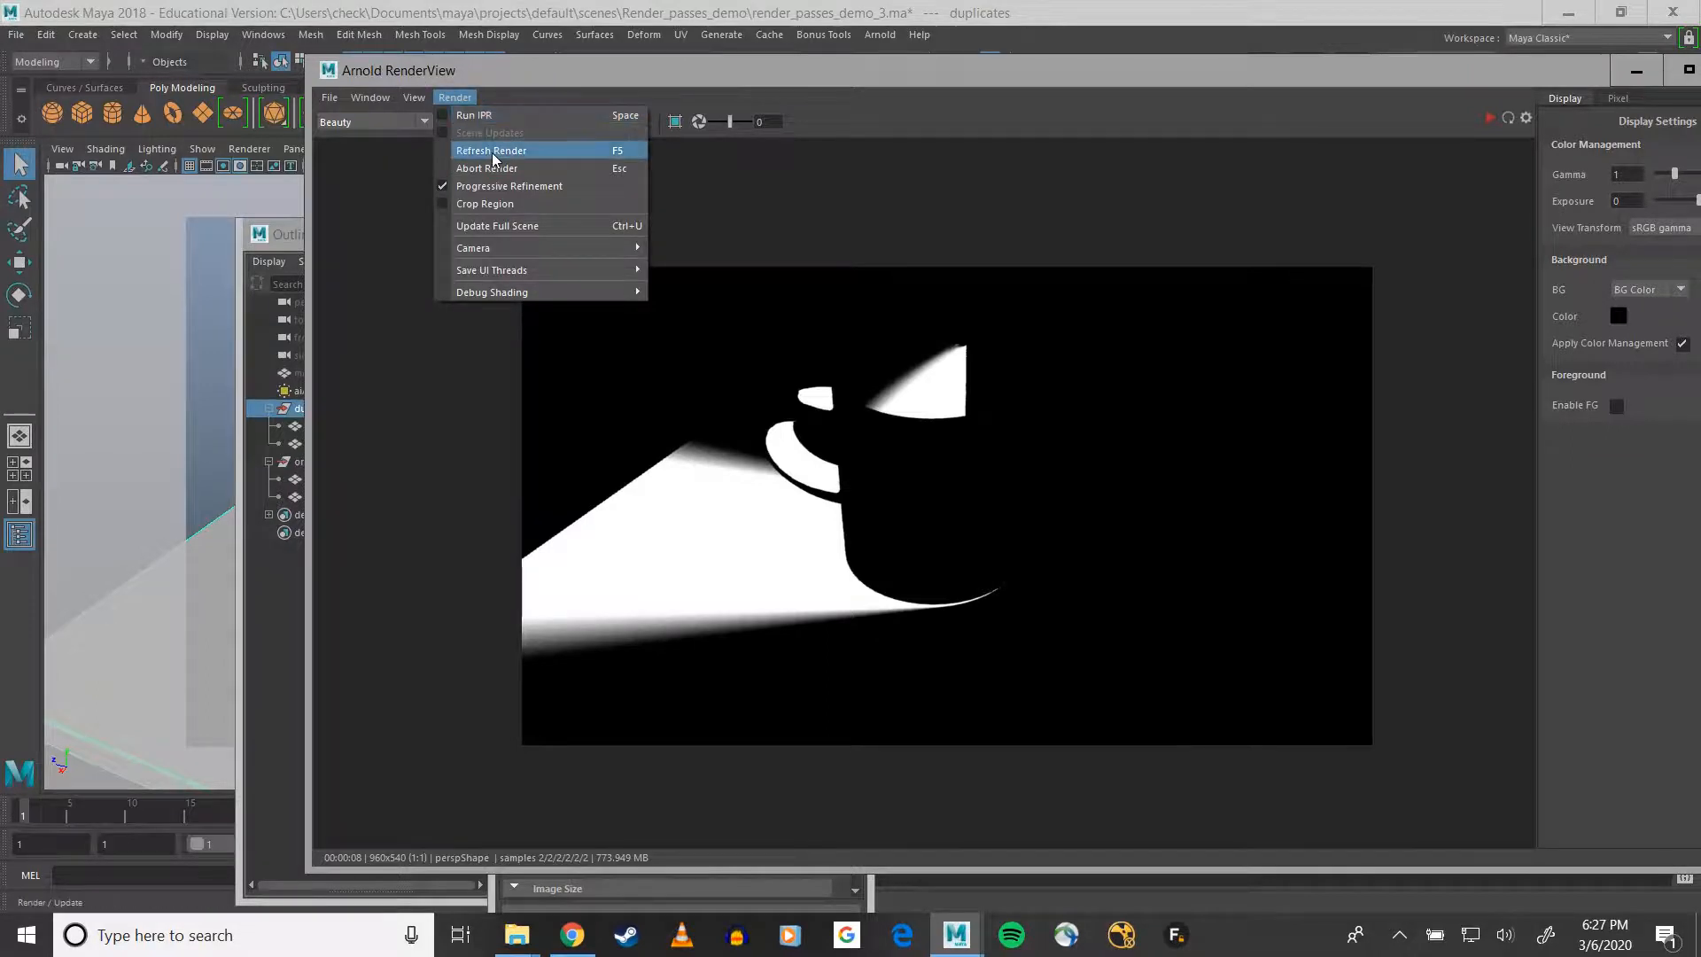
{"action": "left_click", "coordinate": [533, 83]}
- Return the shadow render's display to all channels and move the RenderView down to uncover the Render Settings and Render Setup
{"action": "left_click", "coordinate": [414, 97]}
{"action": "mouse_move", "coordinate": [439, 153]}
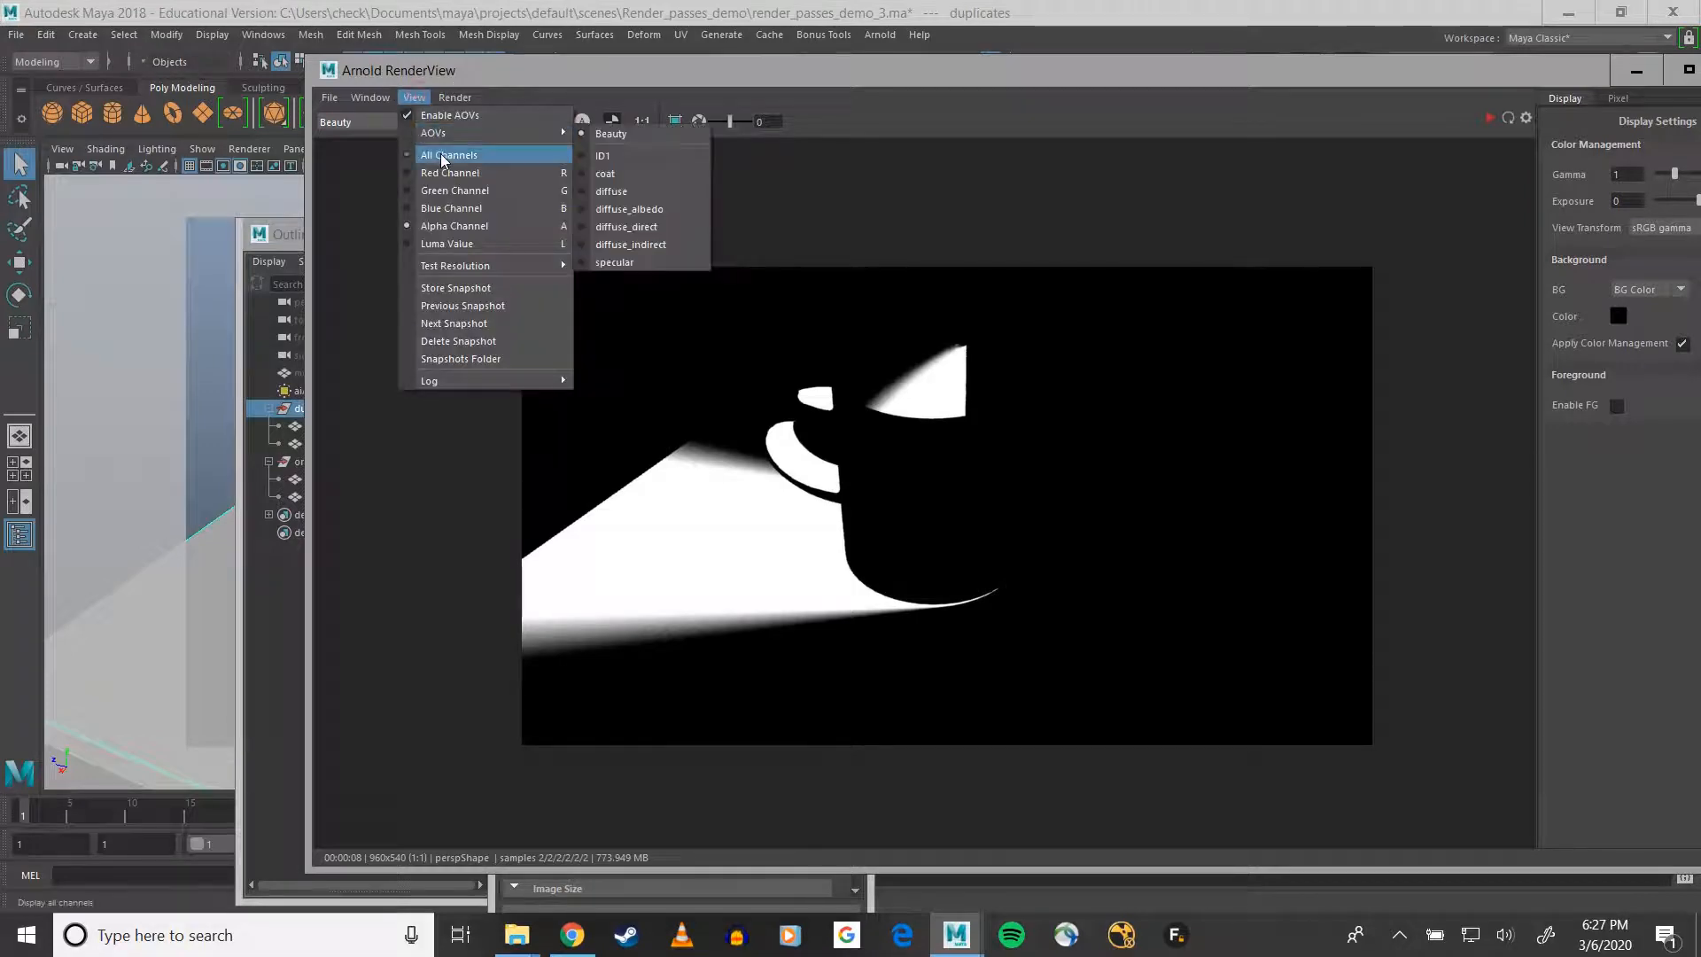
{"action": "left_click", "coordinate": [598, 149]}
{"action": "left_click_drag", "start_coordinate": [583, 70], "coordinate": [572, 501]}
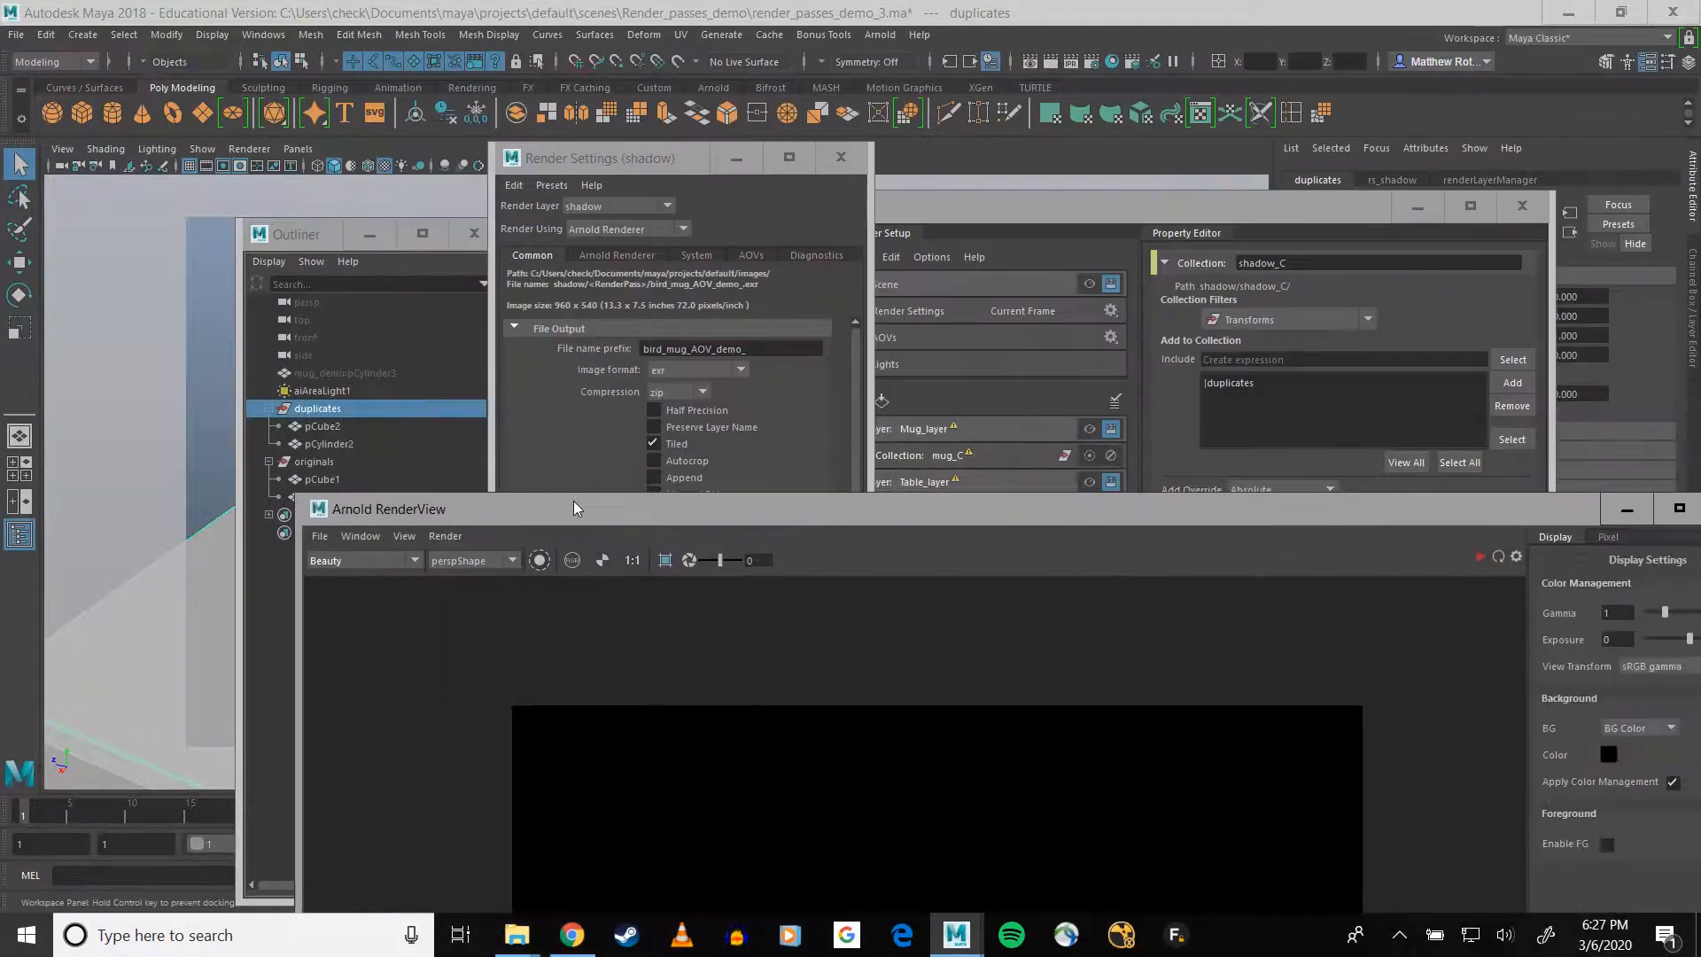
- Add shadow, shadow_diff and shadow_mask to the active AOVs in the shadow layer's Render Settings
{"action": "left_click_drag", "start_coordinate": [293, 238], "coordinate": [239, 237]}
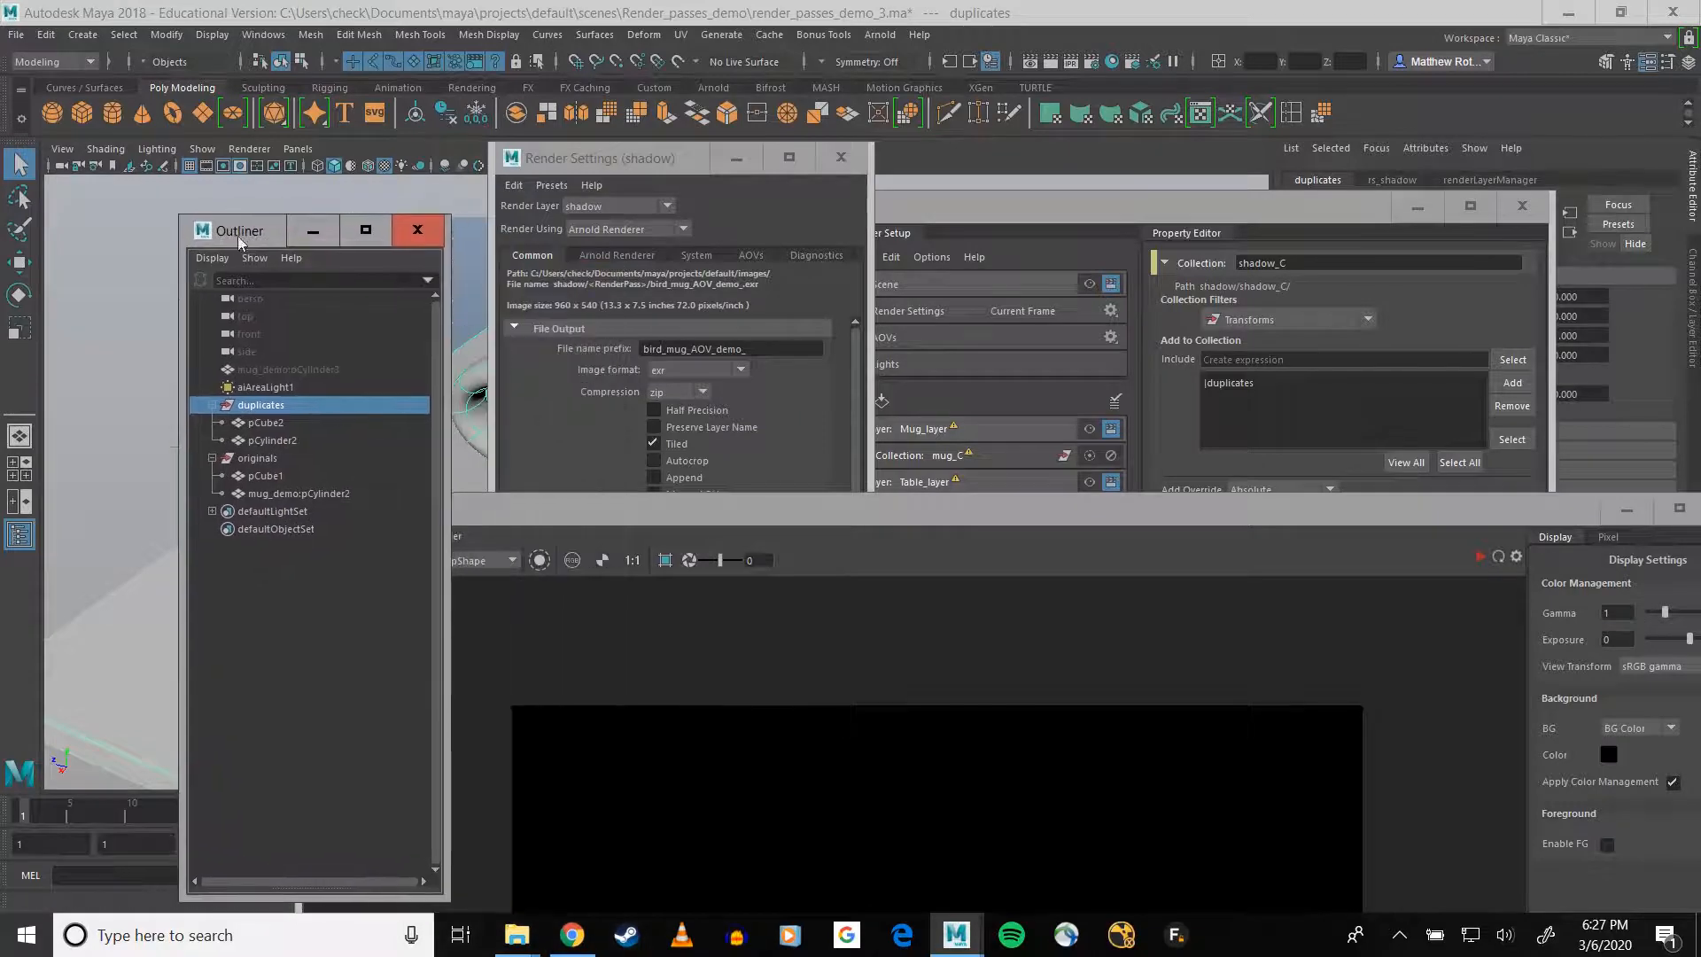
{"action": "mouse_move", "coordinate": [1095, 215]}
{"action": "left_mouse_down"}
{"action": "mouse_move", "coordinate": [1063, 210]}
{"action": "mouse_move", "coordinate": [1080, 234]}
{"action": "left_mouse_up"}
{"action": "left_click", "coordinate": [620, 157]}
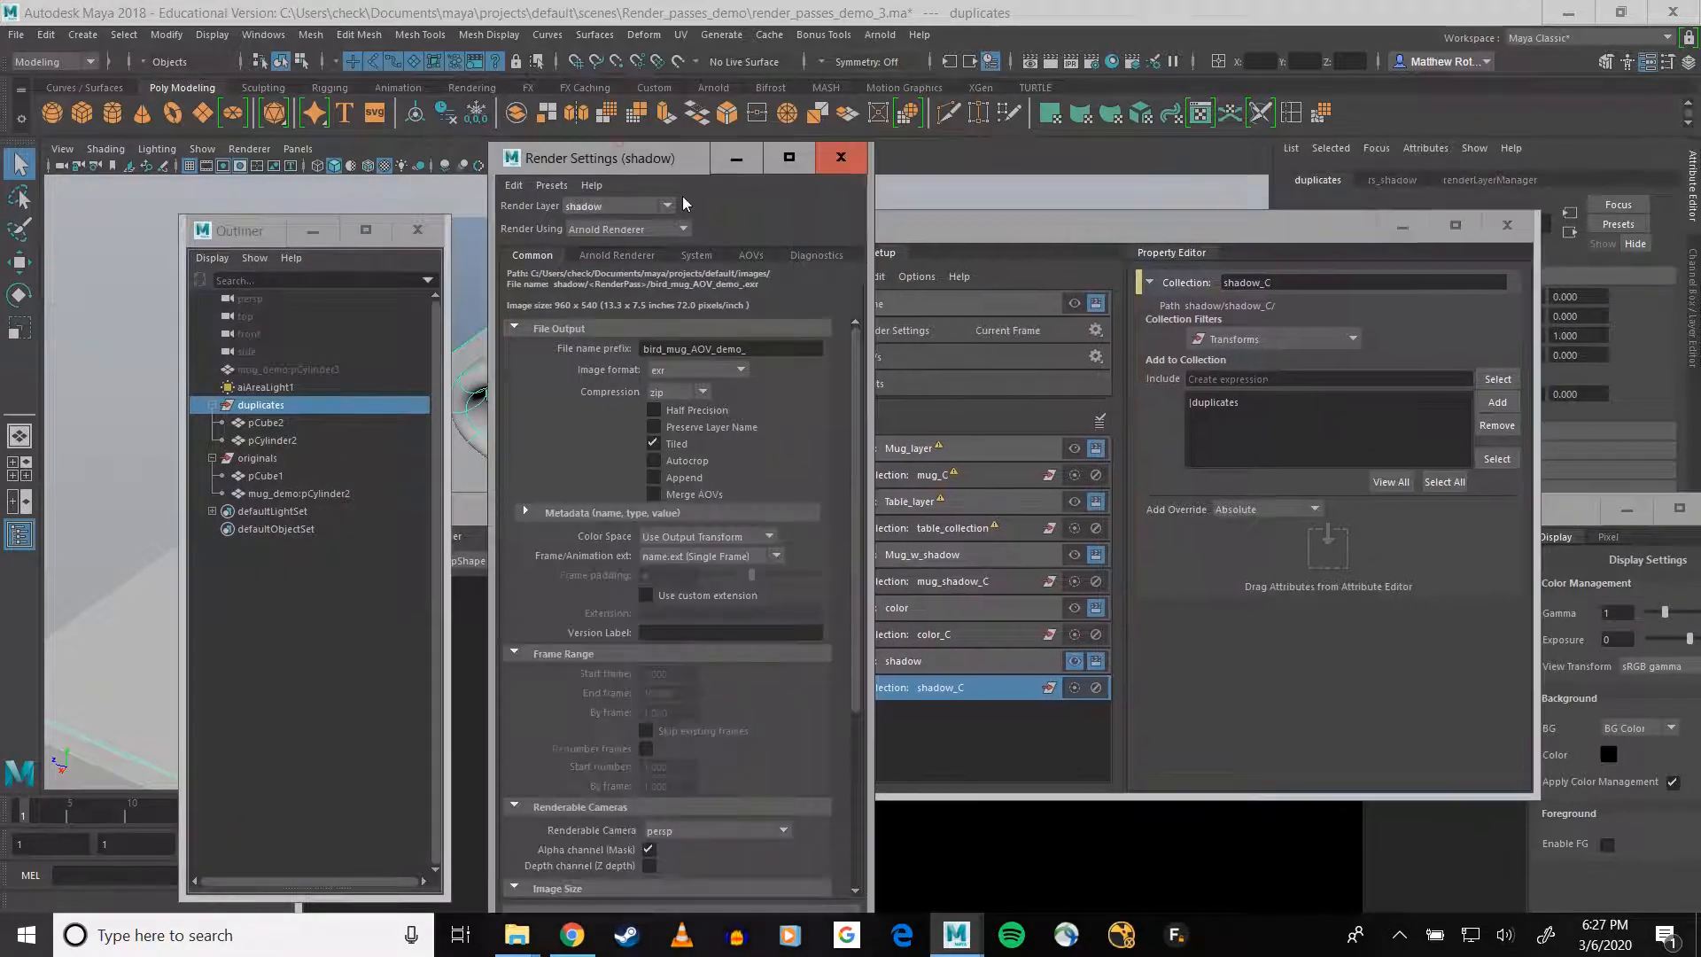
{"action": "left_click", "coordinate": [751, 255]}
{"action": "scroll", "coordinate": [554, 443], "scroll_direction": "down", "scroll_amount": 6}
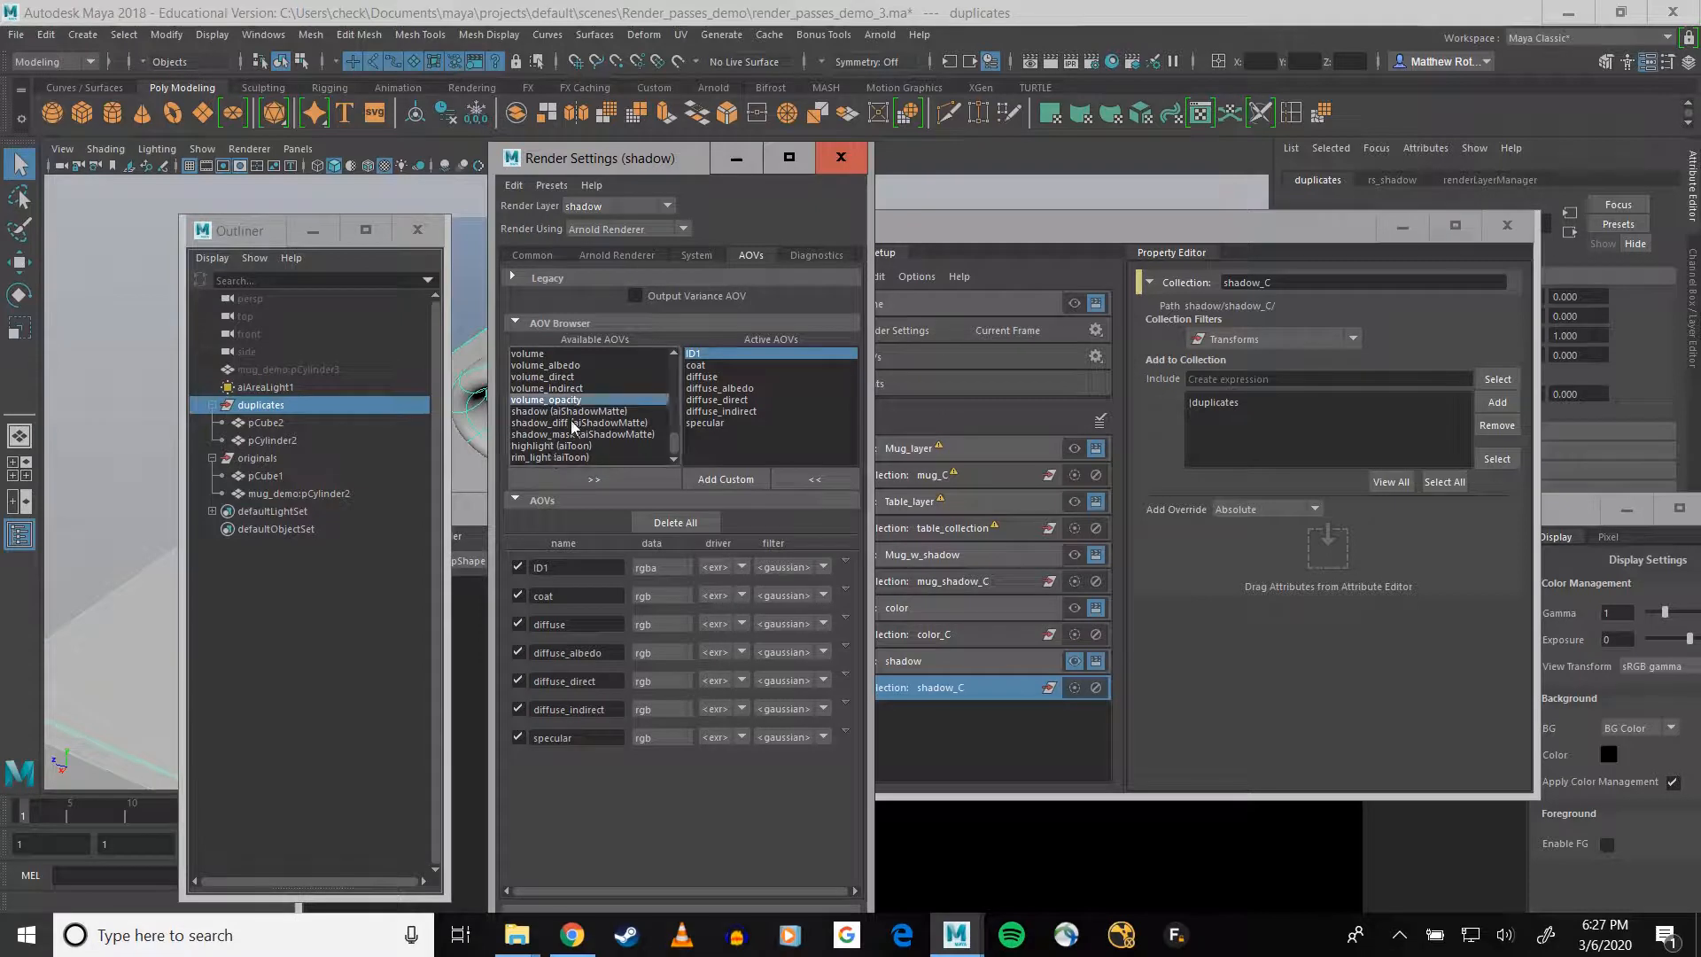
{"action": "left_click", "coordinate": [564, 413]}
{"action": "left_click", "coordinate": [567, 434], "text": "shift"}
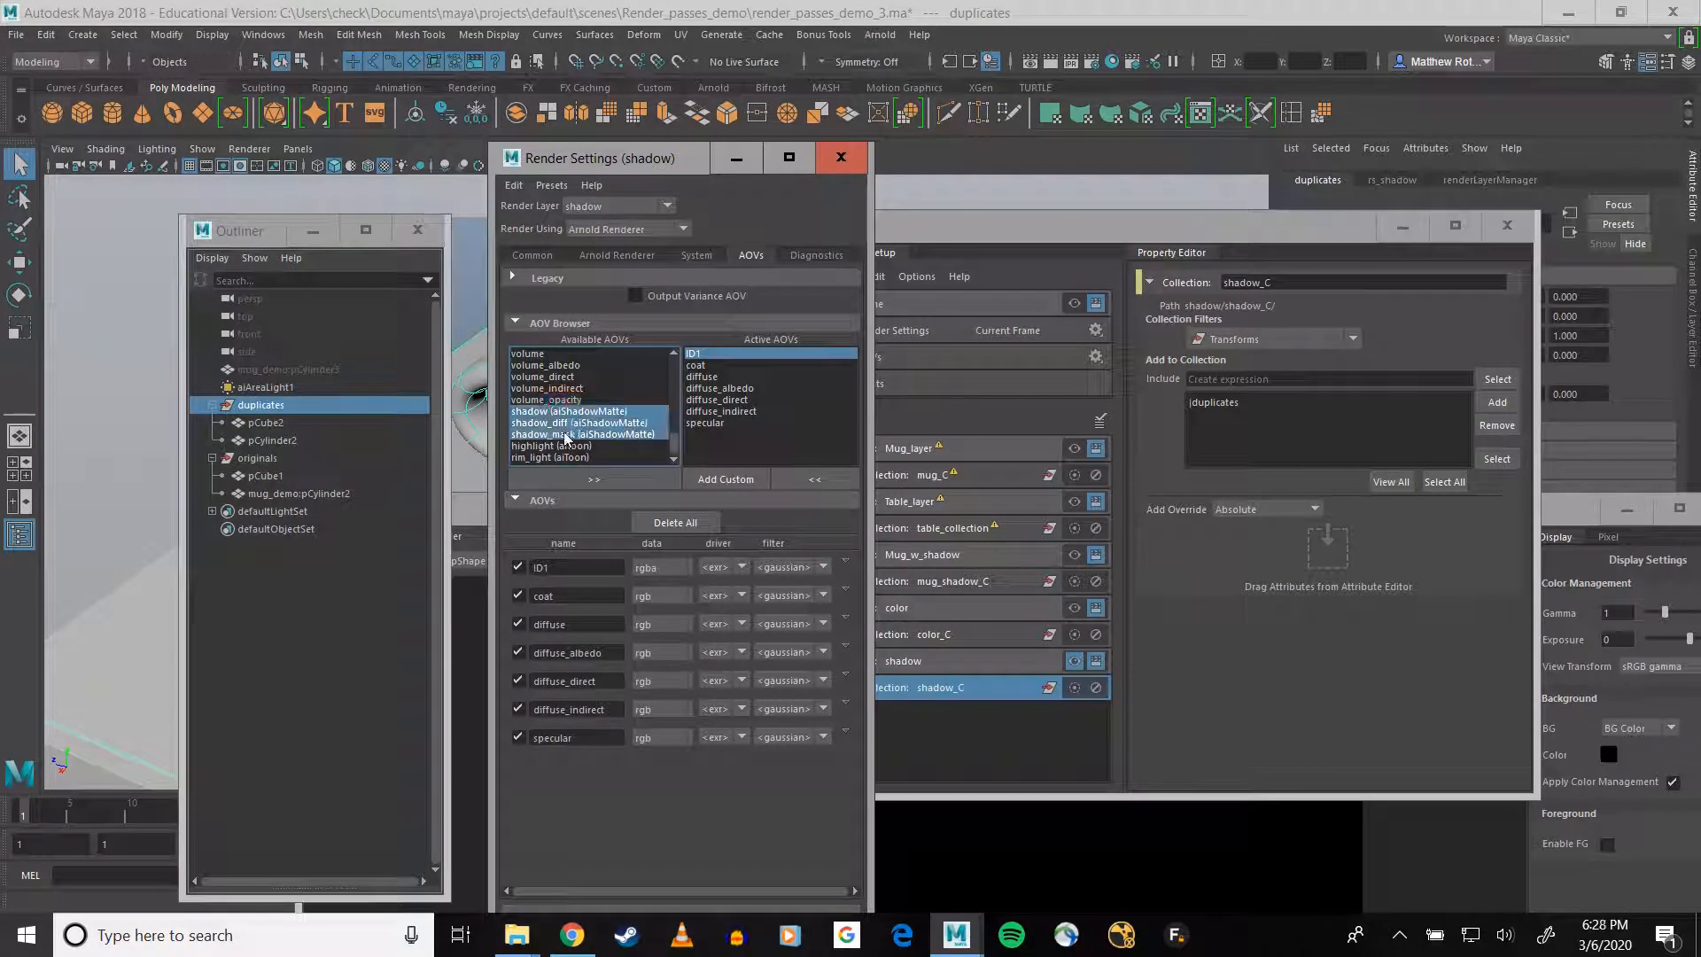
{"action": "left_click", "coordinate": [589, 479]}
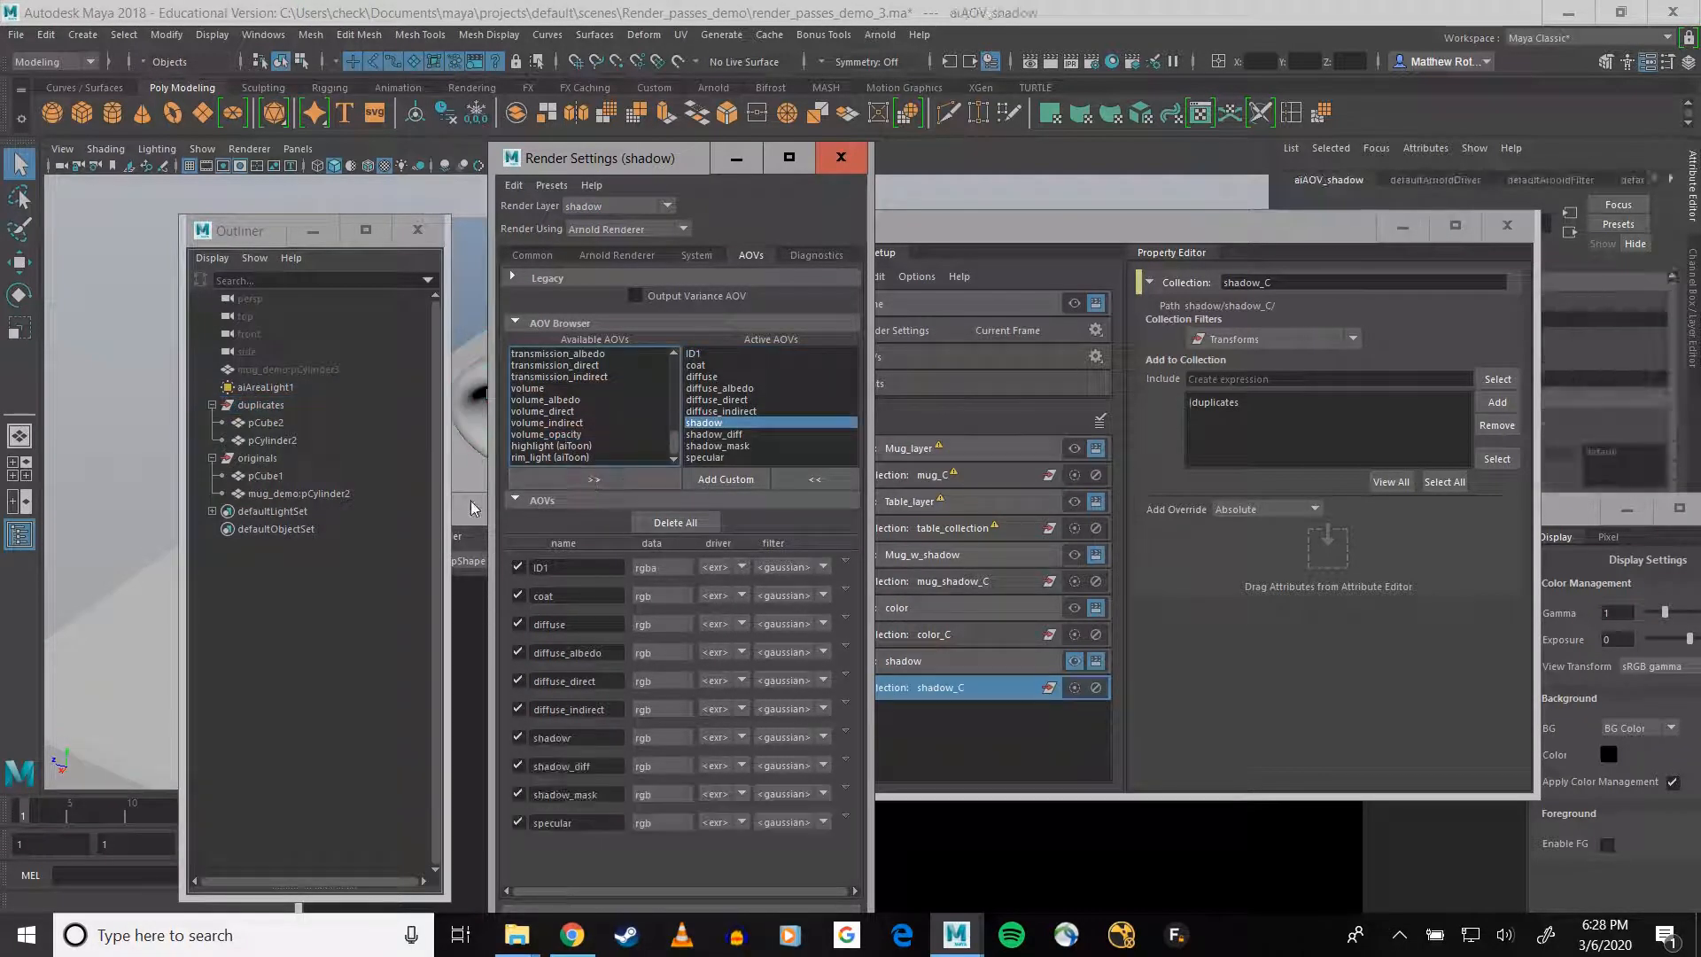
- Render the shadow layer again in the Arnold RenderView and display its shadow AOV followed by shadow_diff
{"action": "left_click_drag", "start_coordinate": [470, 502], "coordinate": [471, 233]}
{"action": "left_click", "coordinate": [426, 254]}
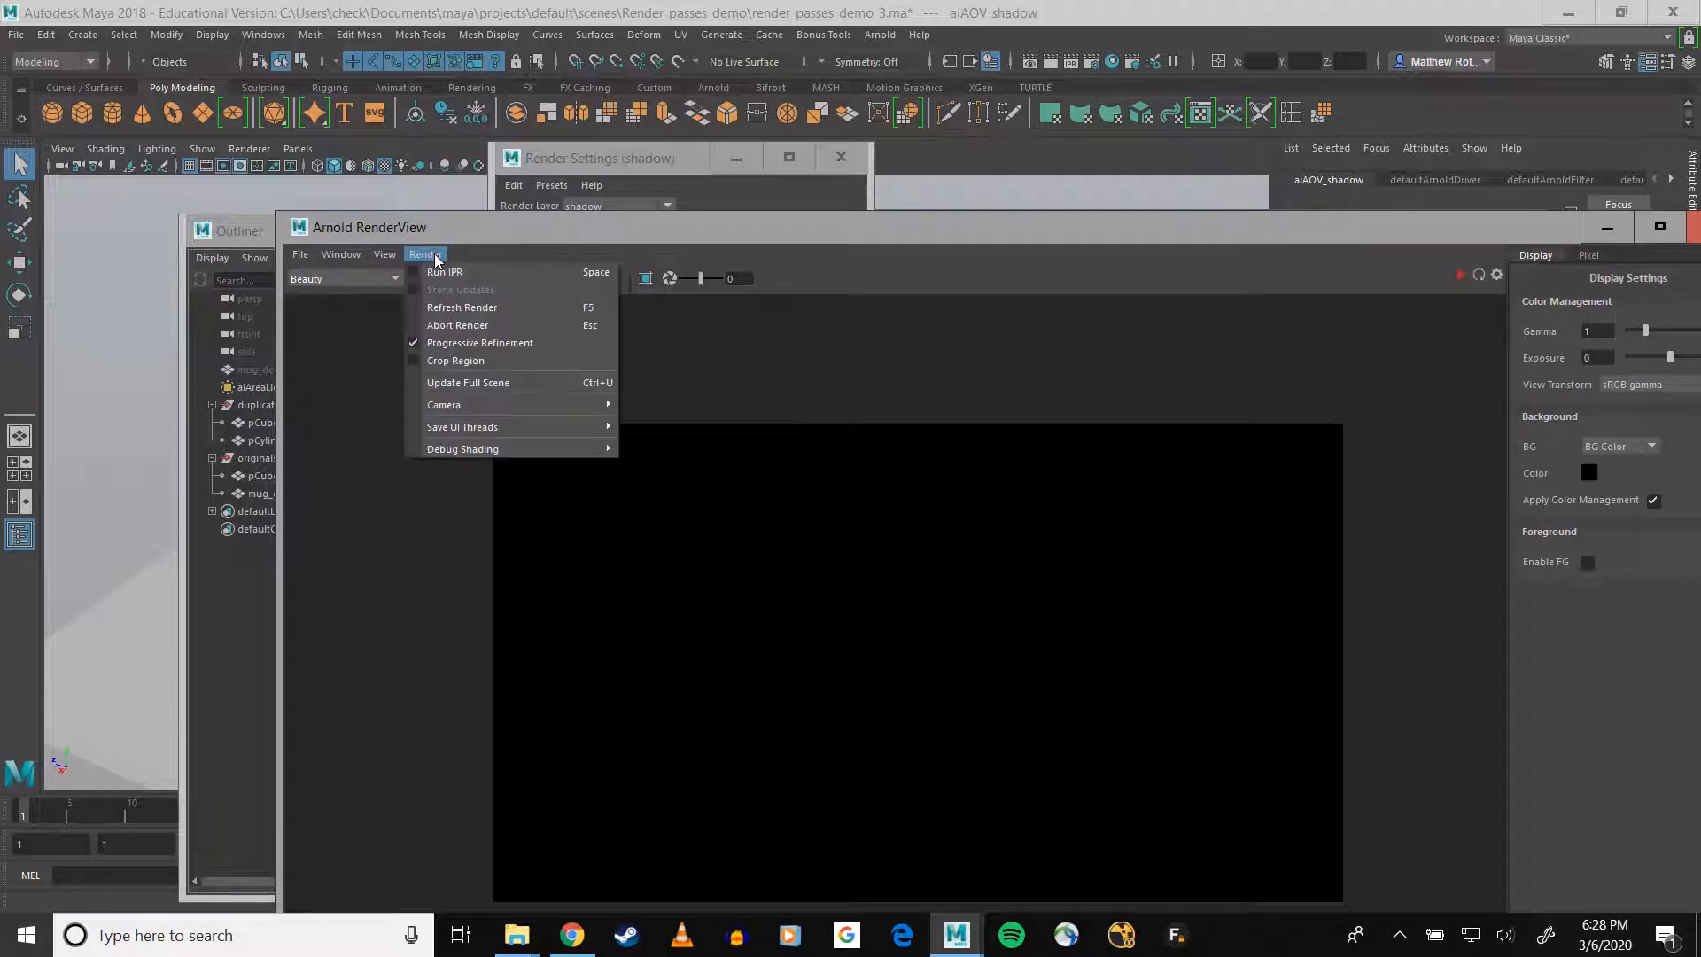
{"action": "left_click", "coordinate": [457, 277]}
{"action": "left_click_drag", "start_coordinate": [461, 228], "coordinate": [473, 84]}
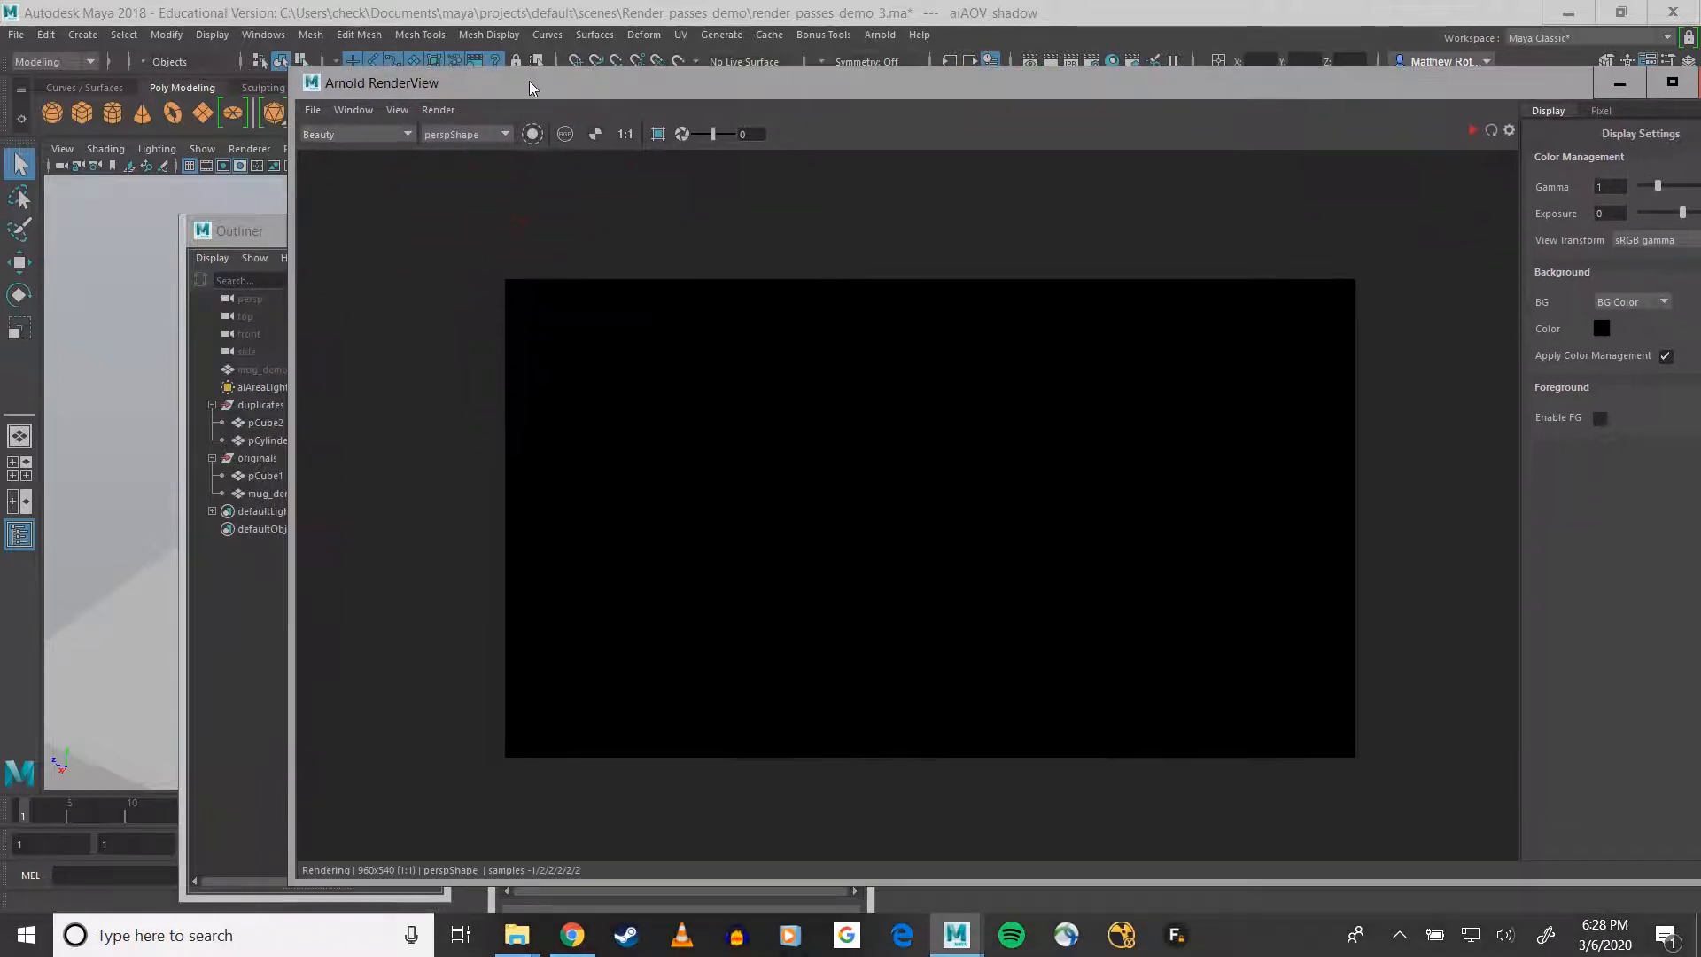
{"action": "left_click", "coordinate": [355, 134]}
{"action": "left_click", "coordinate": [354, 230]}
{"action": "left_click", "coordinate": [349, 135]}
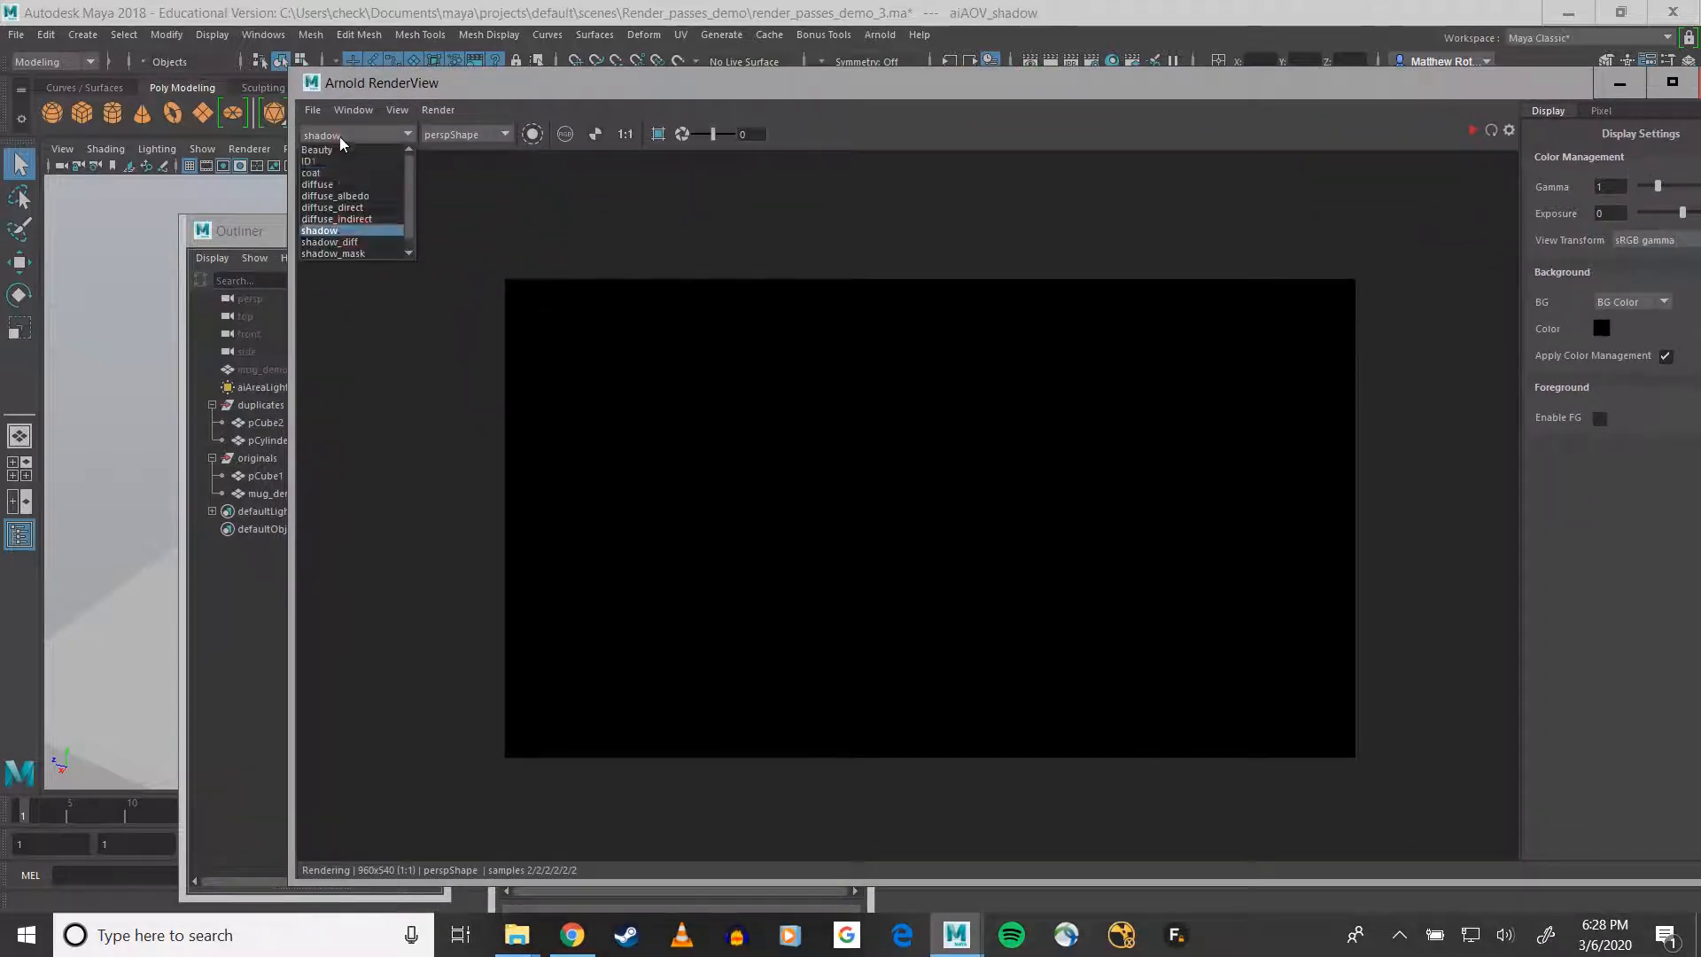
{"action": "left_click", "coordinate": [335, 241]}
- Show only the alpha channel, check it for shadow_diff and shadow_mask, and return the display to Beauty
{"action": "left_click", "coordinate": [397, 109]}
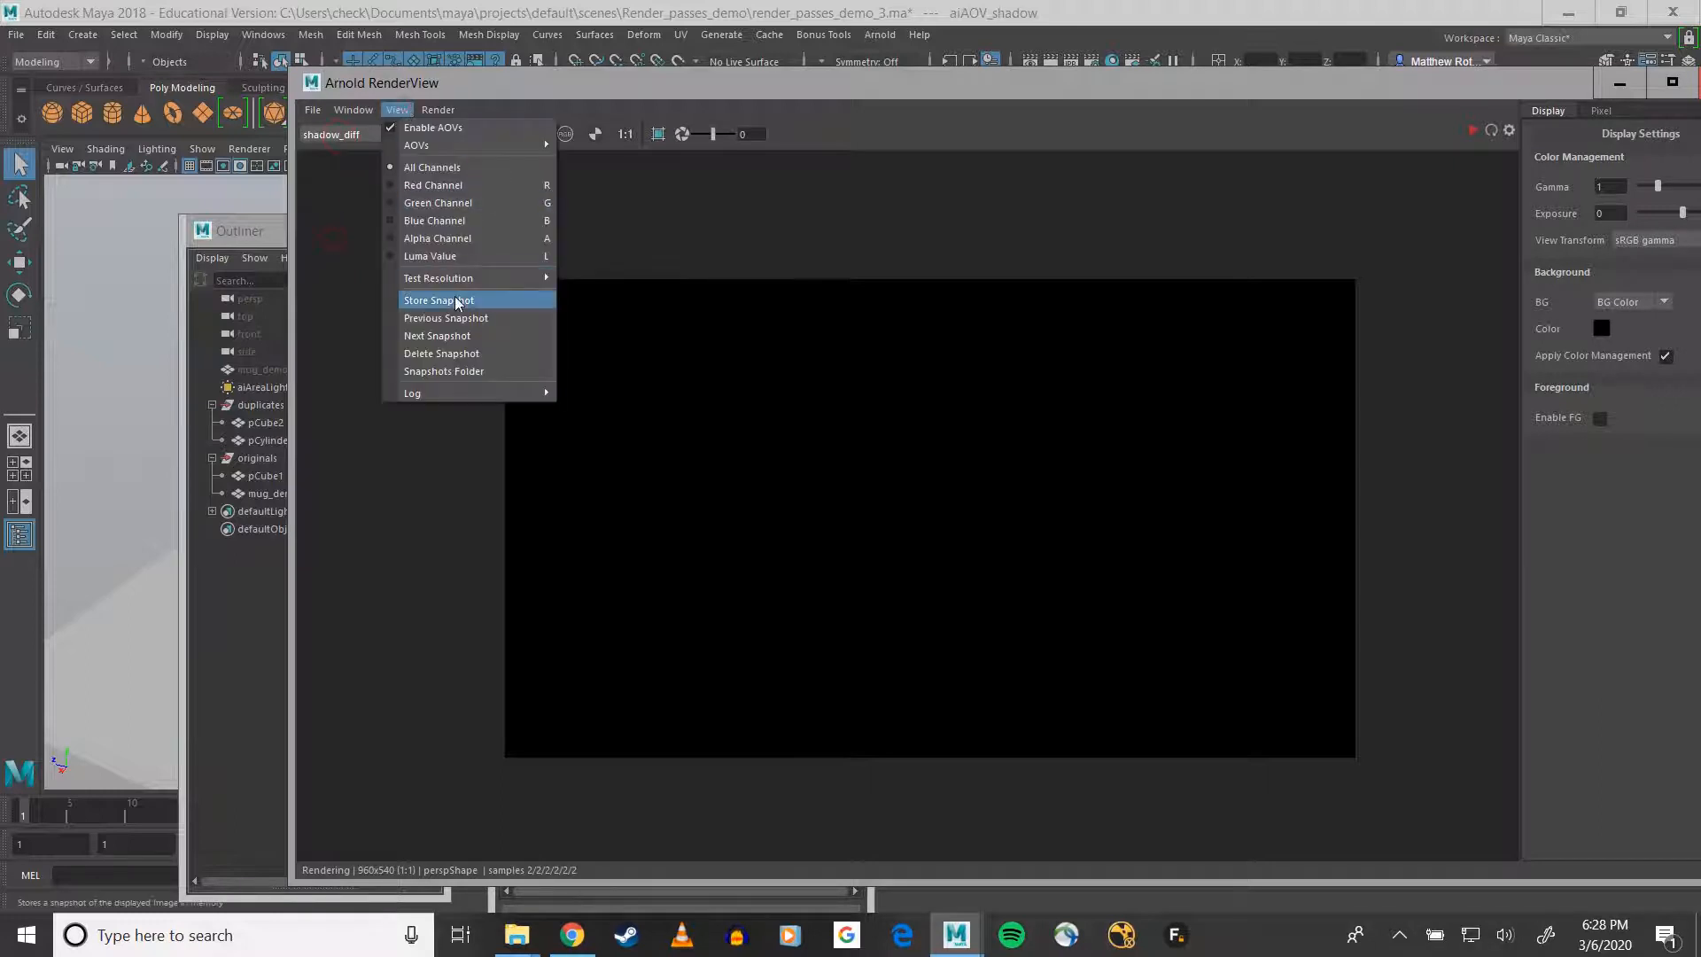
{"action": "left_click", "coordinate": [429, 239]}
{"action": "left_click", "coordinate": [354, 134]}
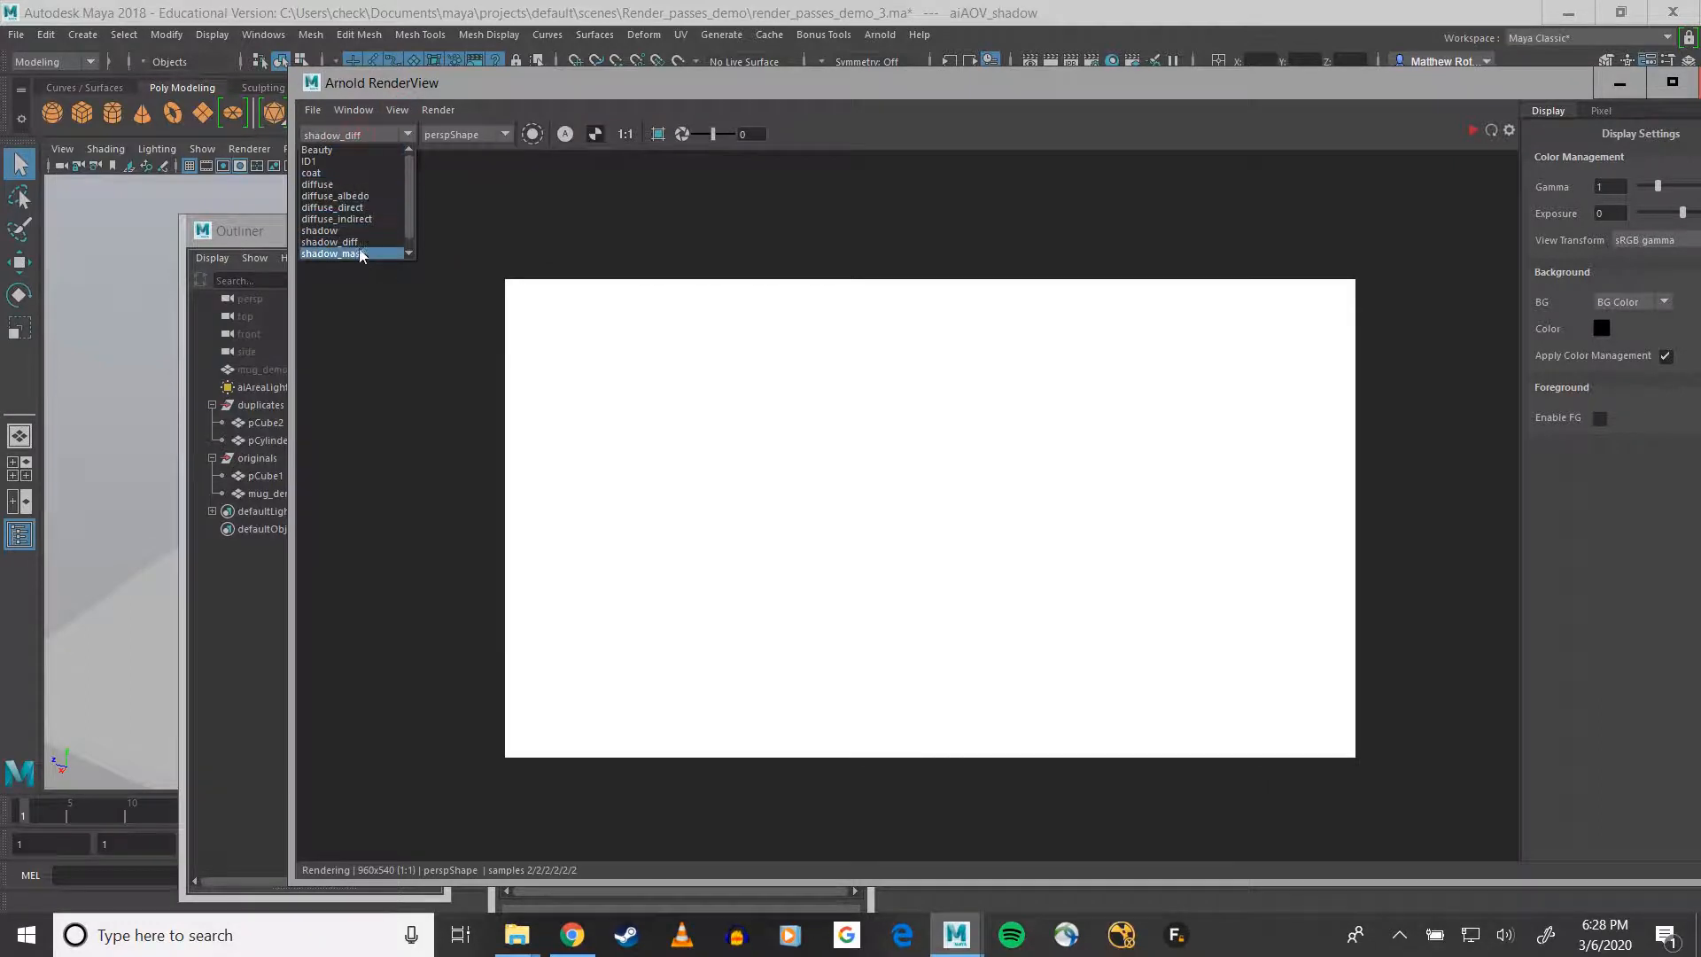
{"action": "left_click", "coordinate": [359, 253]}
{"action": "left_click", "coordinate": [348, 135]}
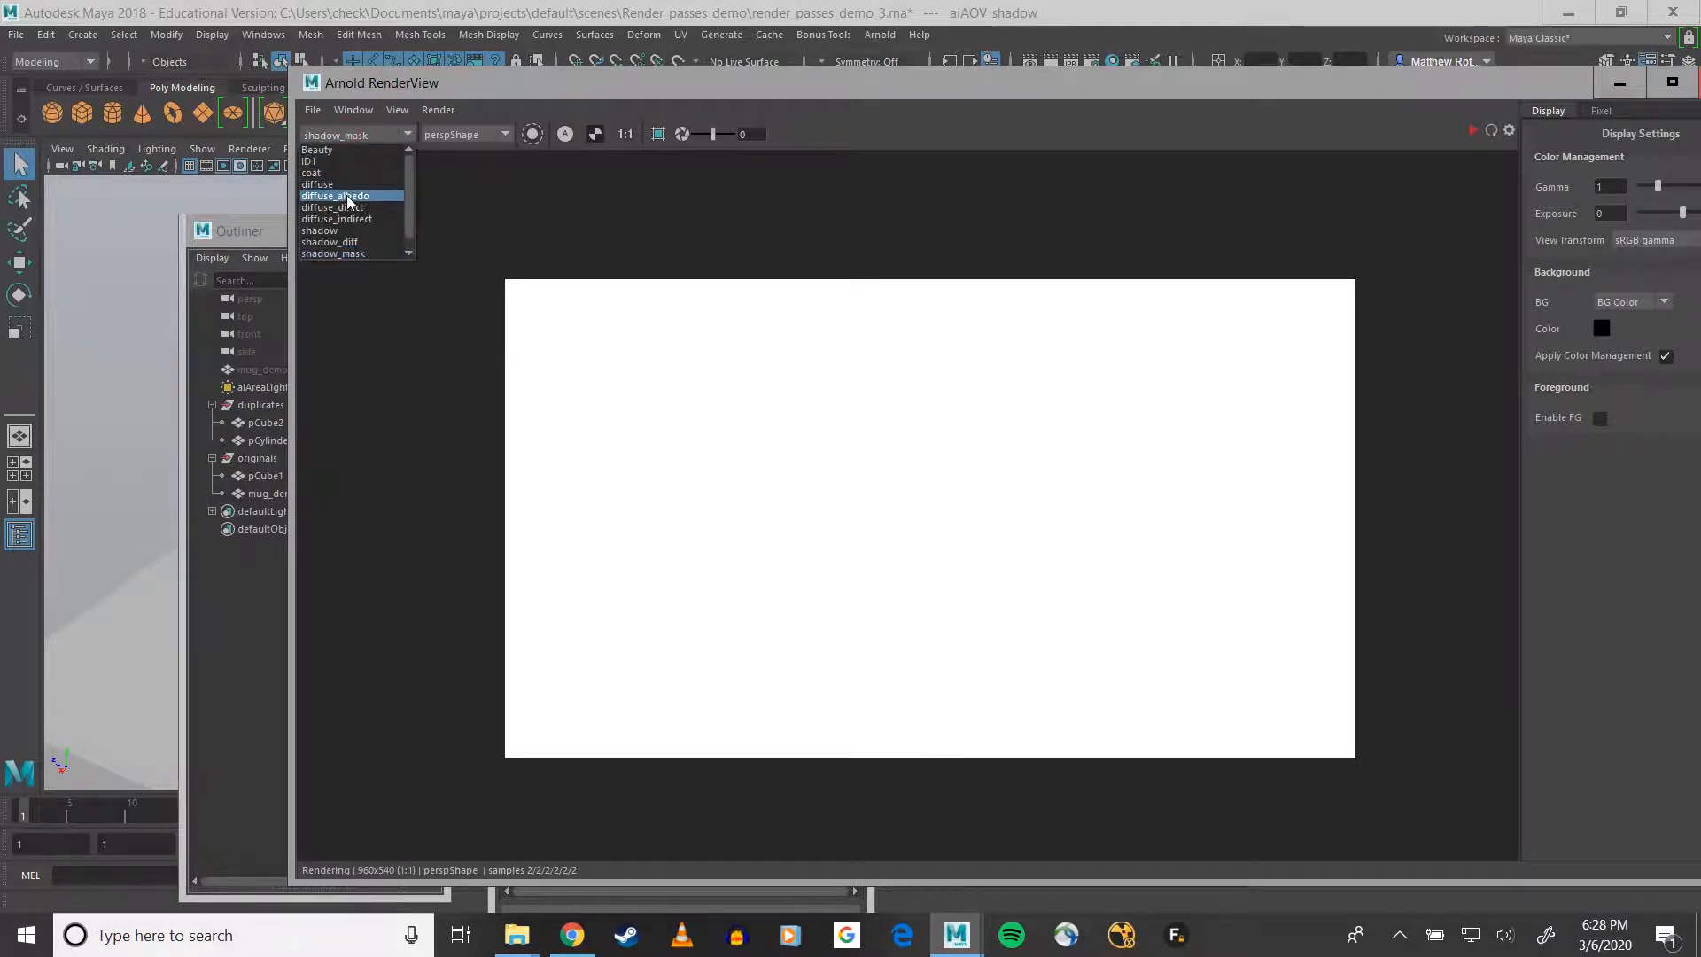
{"action": "left_click", "coordinate": [322, 147]}
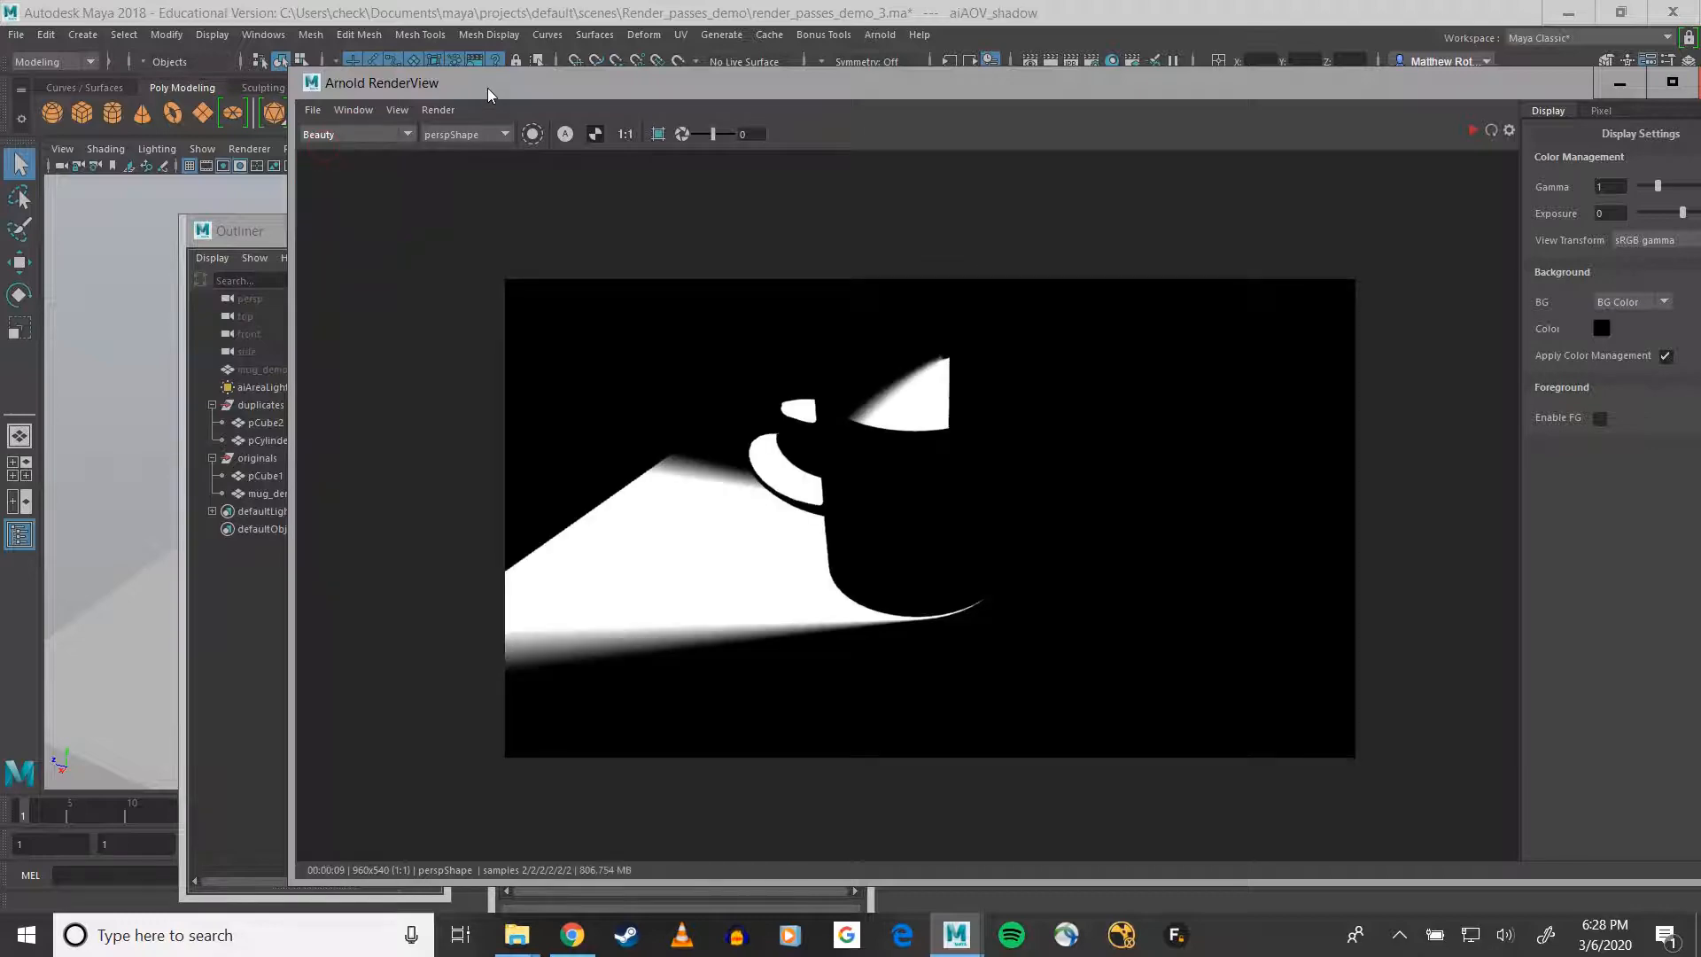
- Switch the Render Settings' render layer to Mug_w_shadow and refresh the render in the Arnold RenderView
{"action": "left_click_drag", "start_coordinate": [487, 88], "coordinate": [423, 427]}
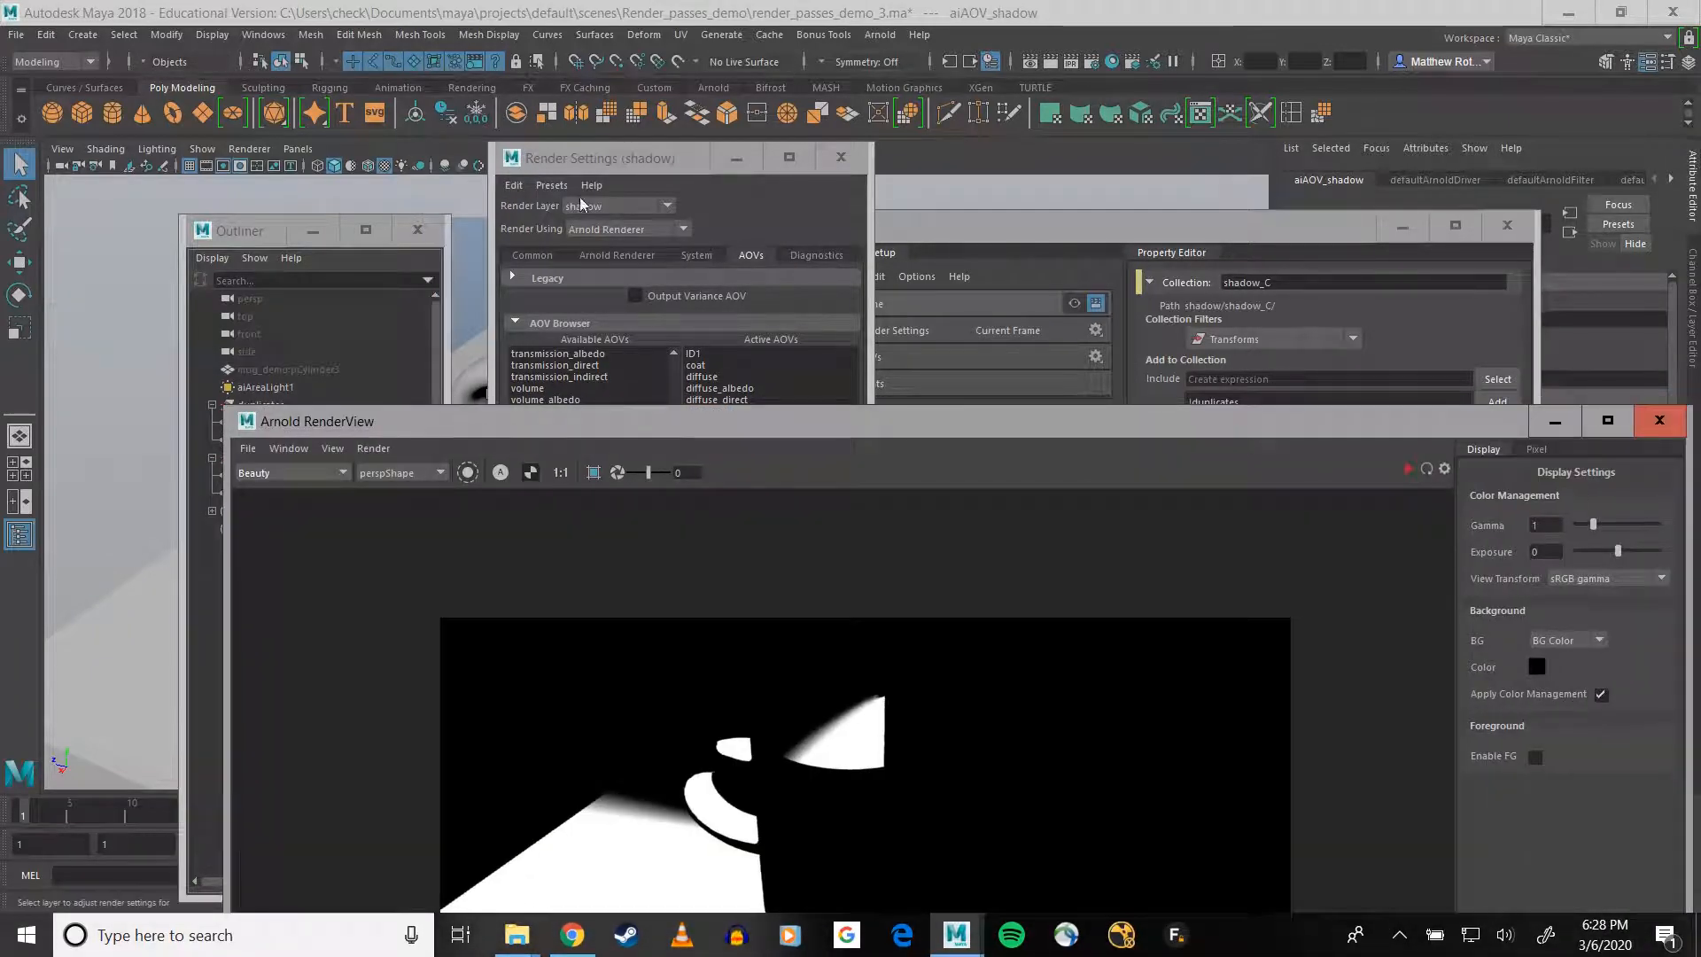
{"action": "left_click", "coordinate": [618, 206]}
{"action": "left_click", "coordinate": [601, 261]}
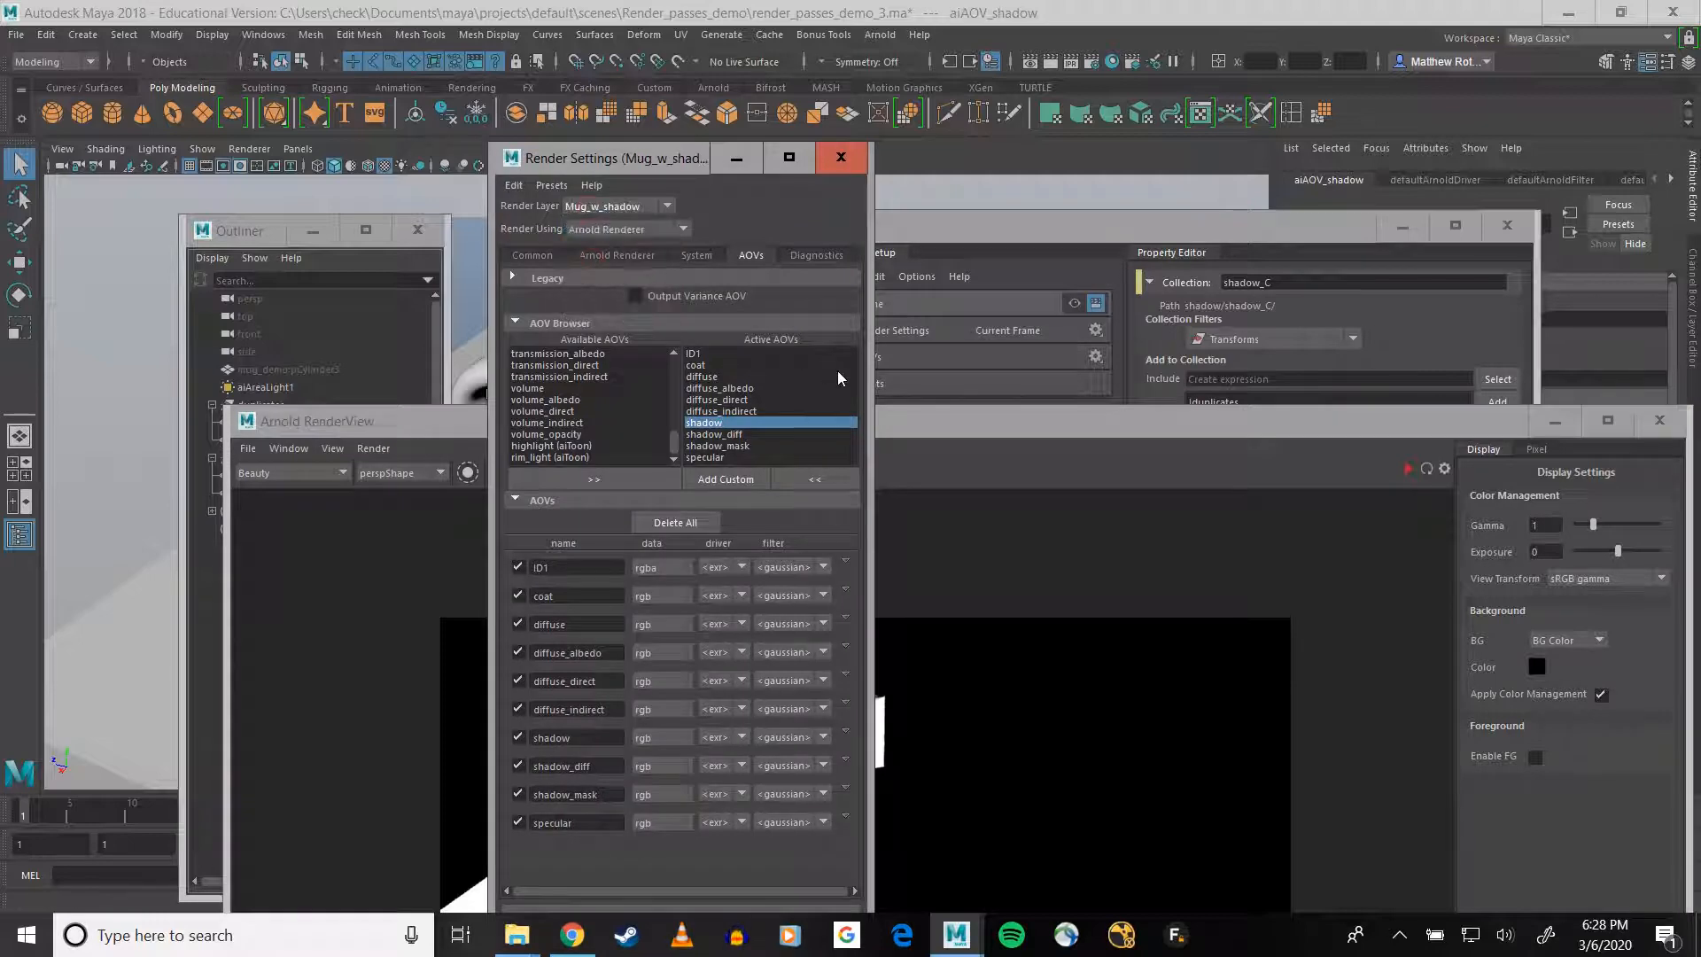
{"action": "left_click_drag", "start_coordinate": [899, 432], "coordinate": [865, 235]}
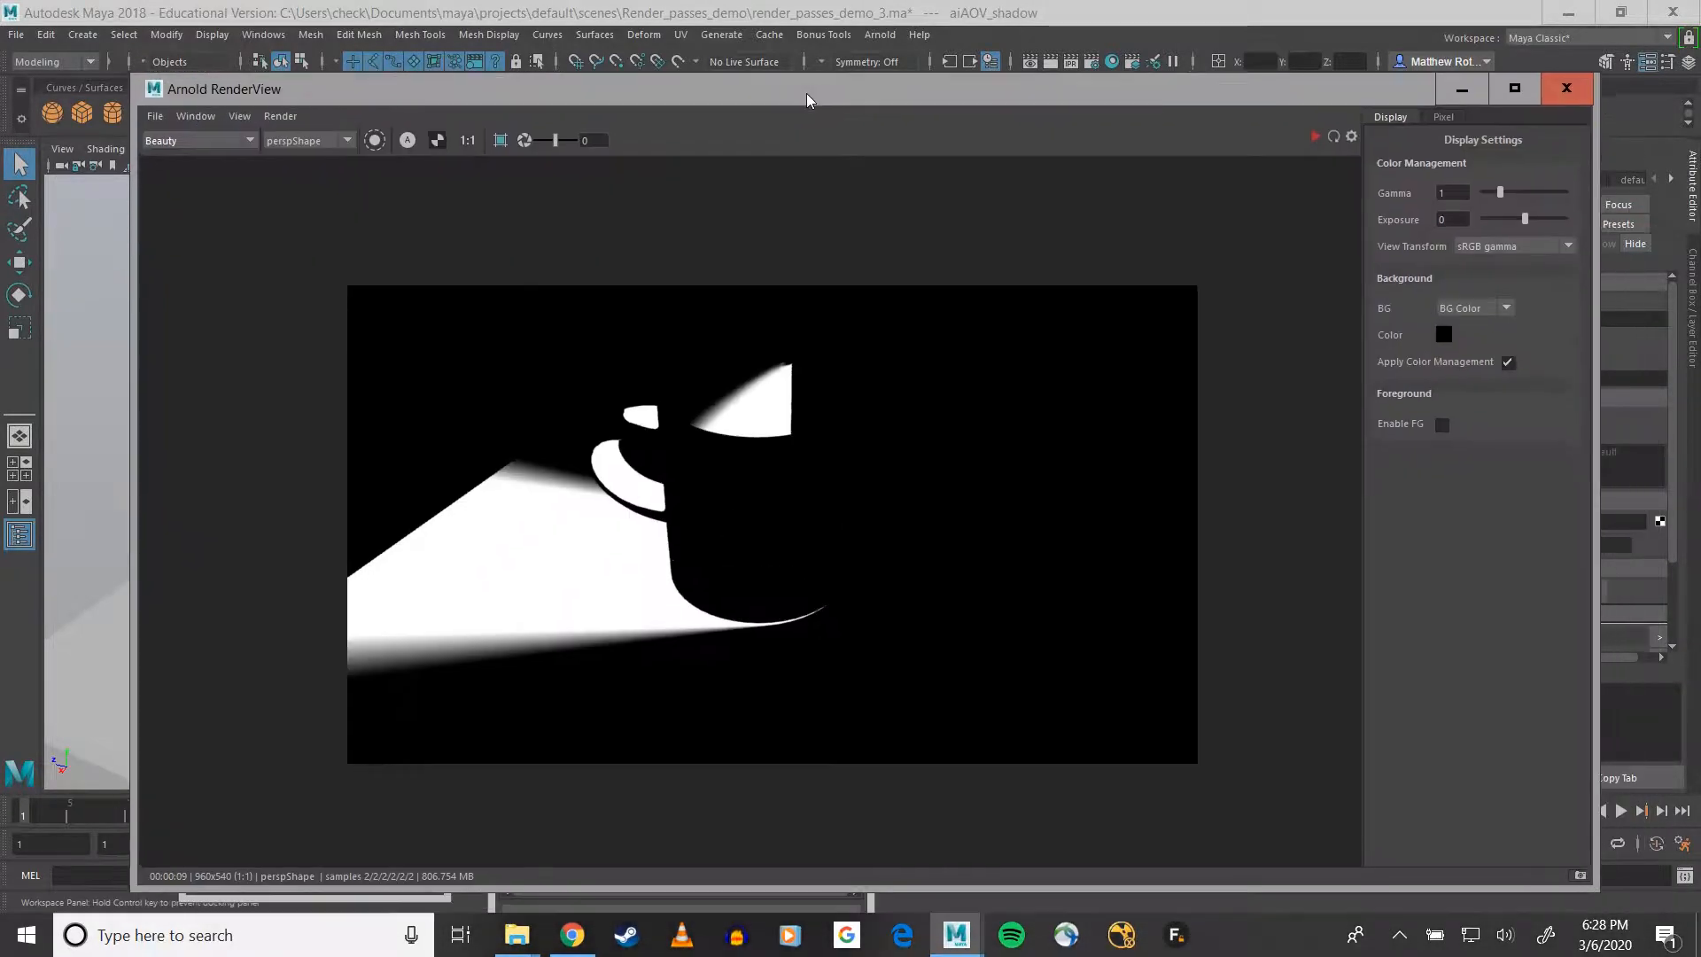
{"action": "left_click", "coordinate": [276, 113]}
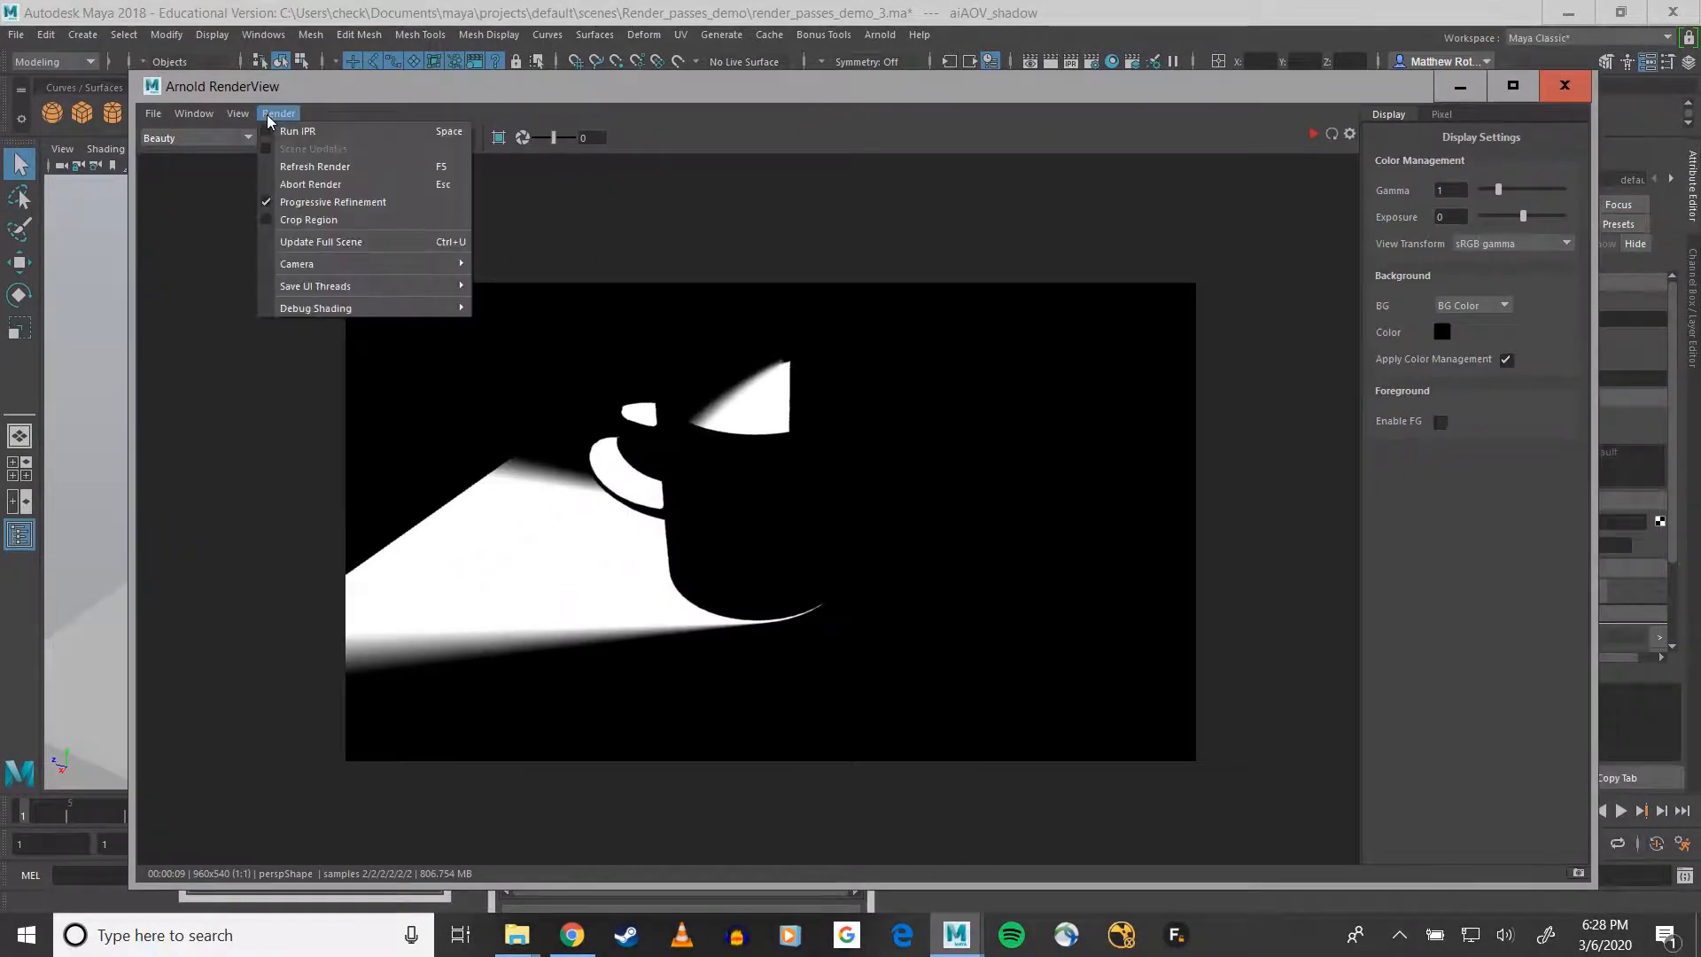
{"action": "left_click", "coordinate": [314, 166]}
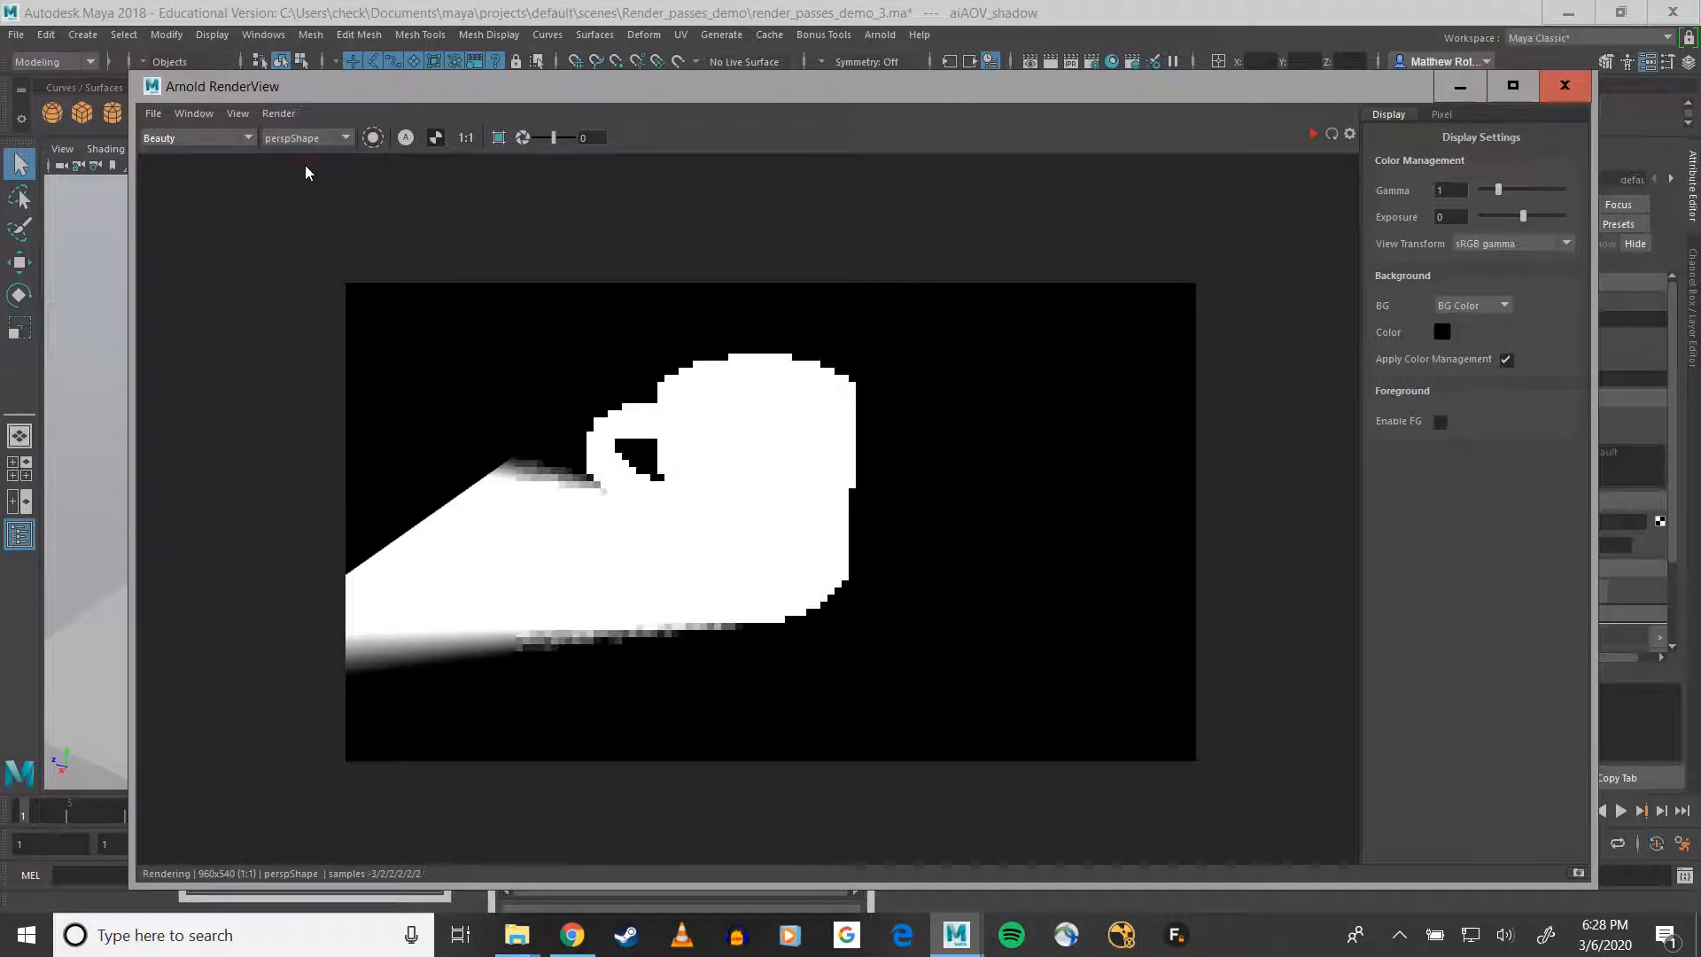
- Return the Mug_w_shadow render's display to all channels
{"action": "left_click", "coordinate": [237, 113]}
{"action": "left_click", "coordinate": [278, 113]}
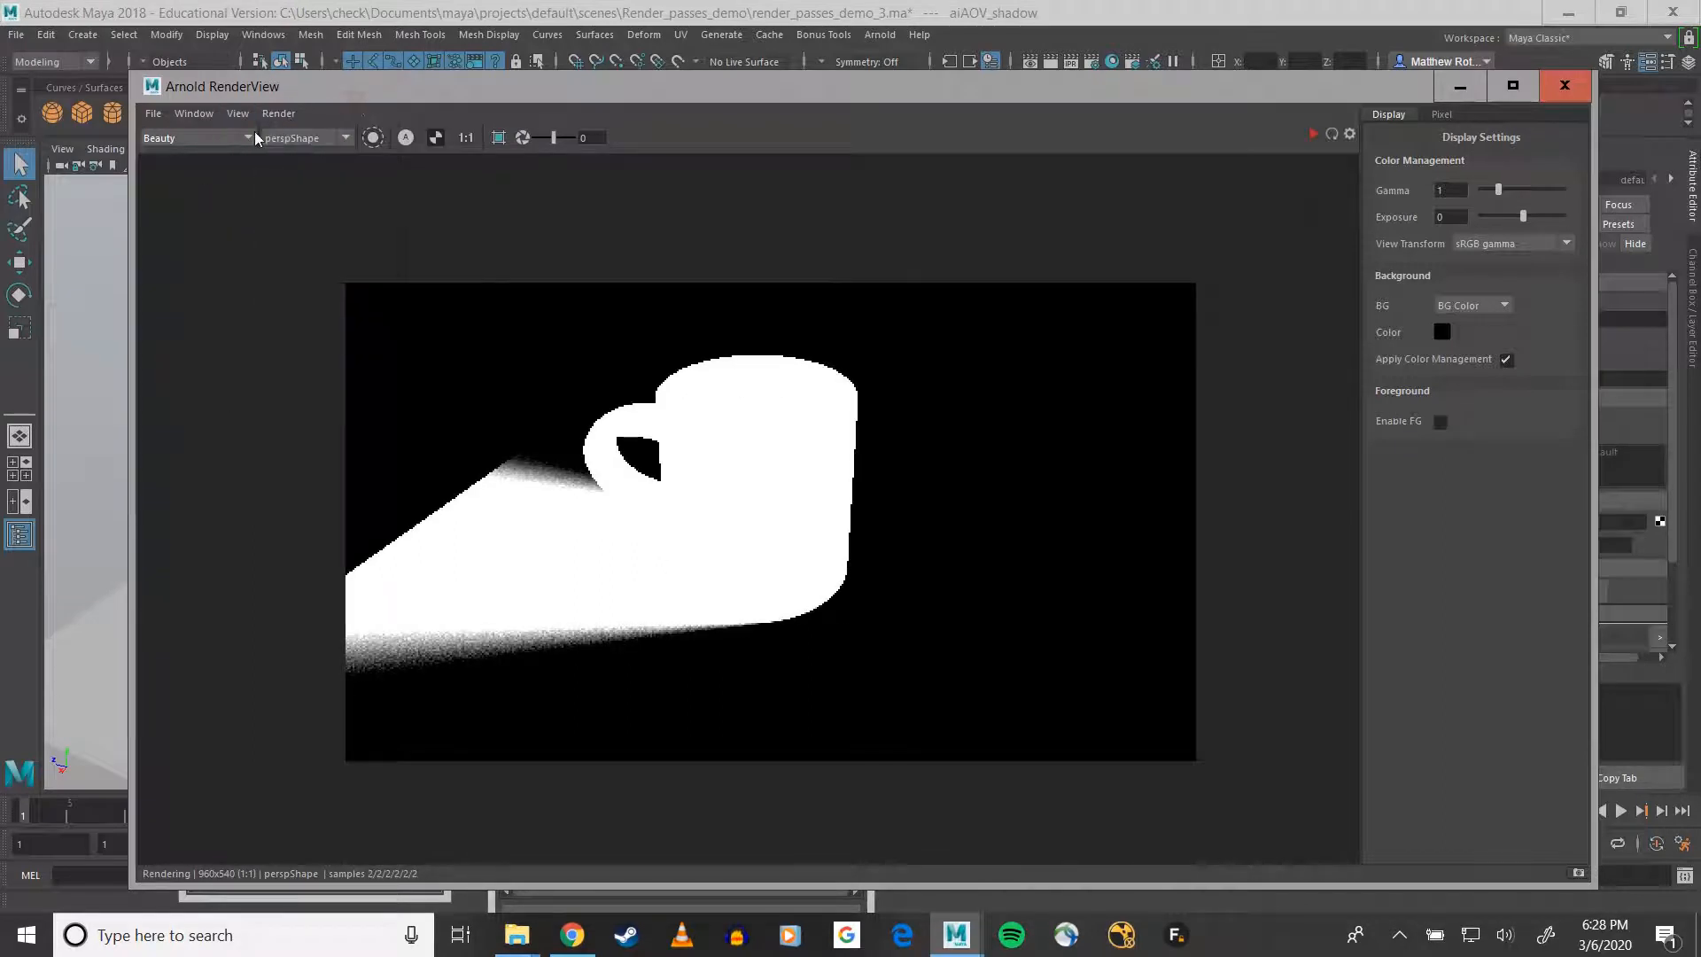
{"action": "left_click", "coordinate": [238, 113]}
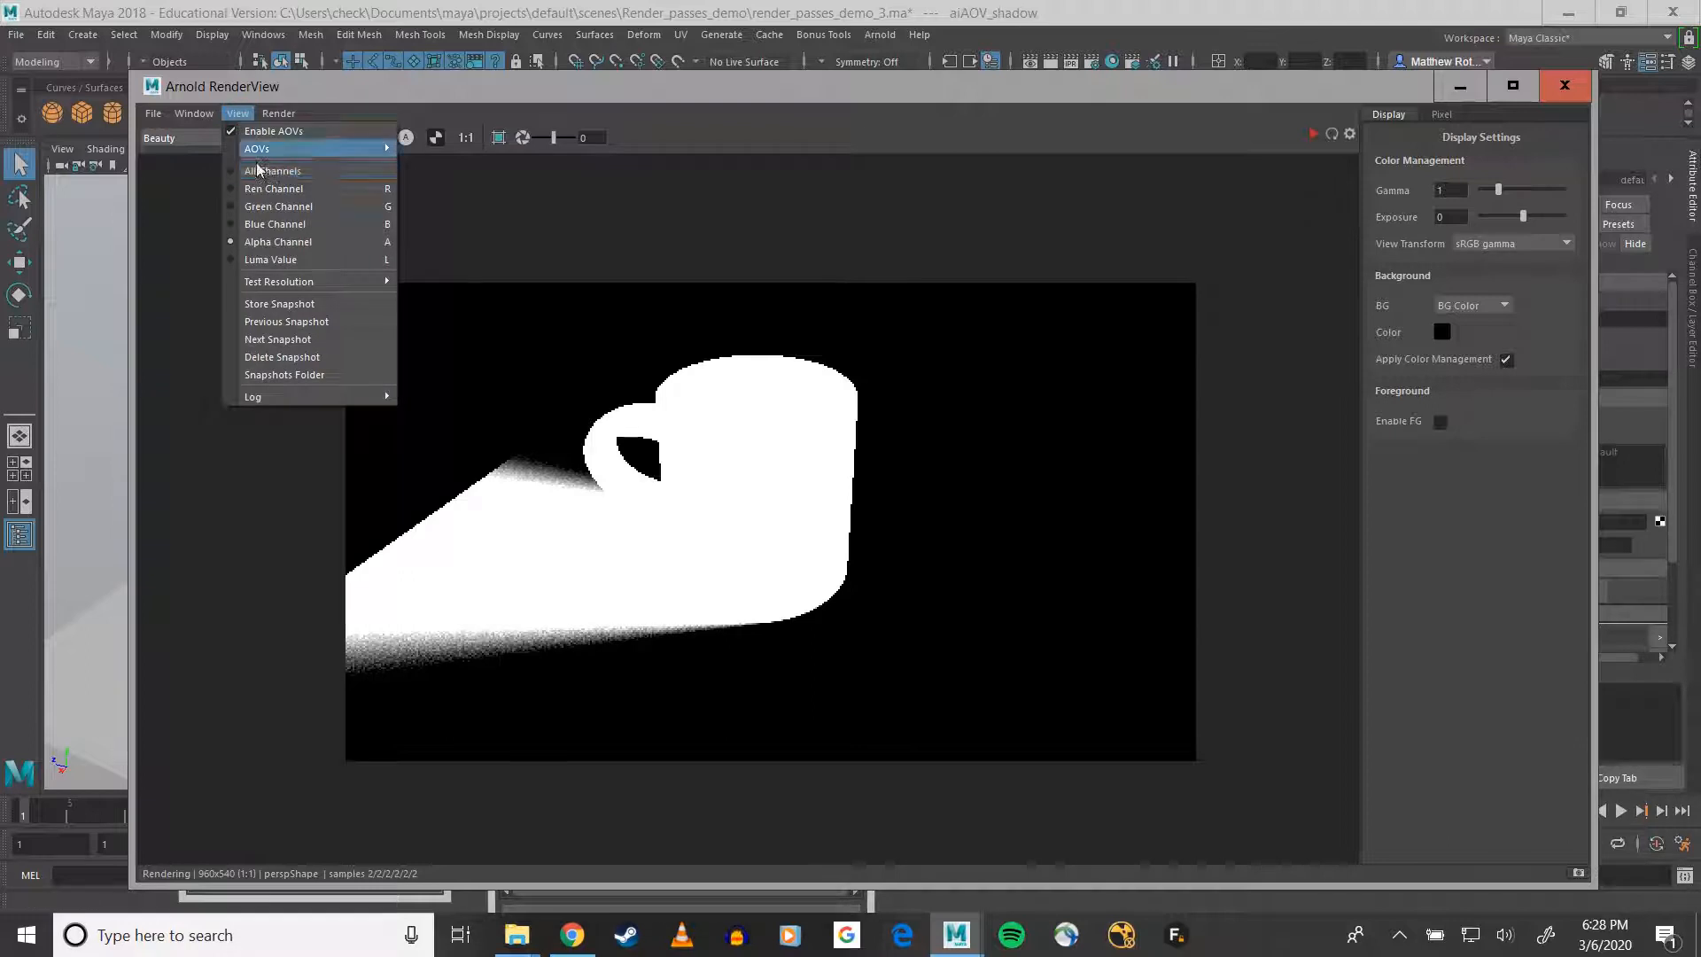
{"action": "left_click", "coordinate": [237, 114]}
{"action": "left_click", "coordinate": [241, 114]}
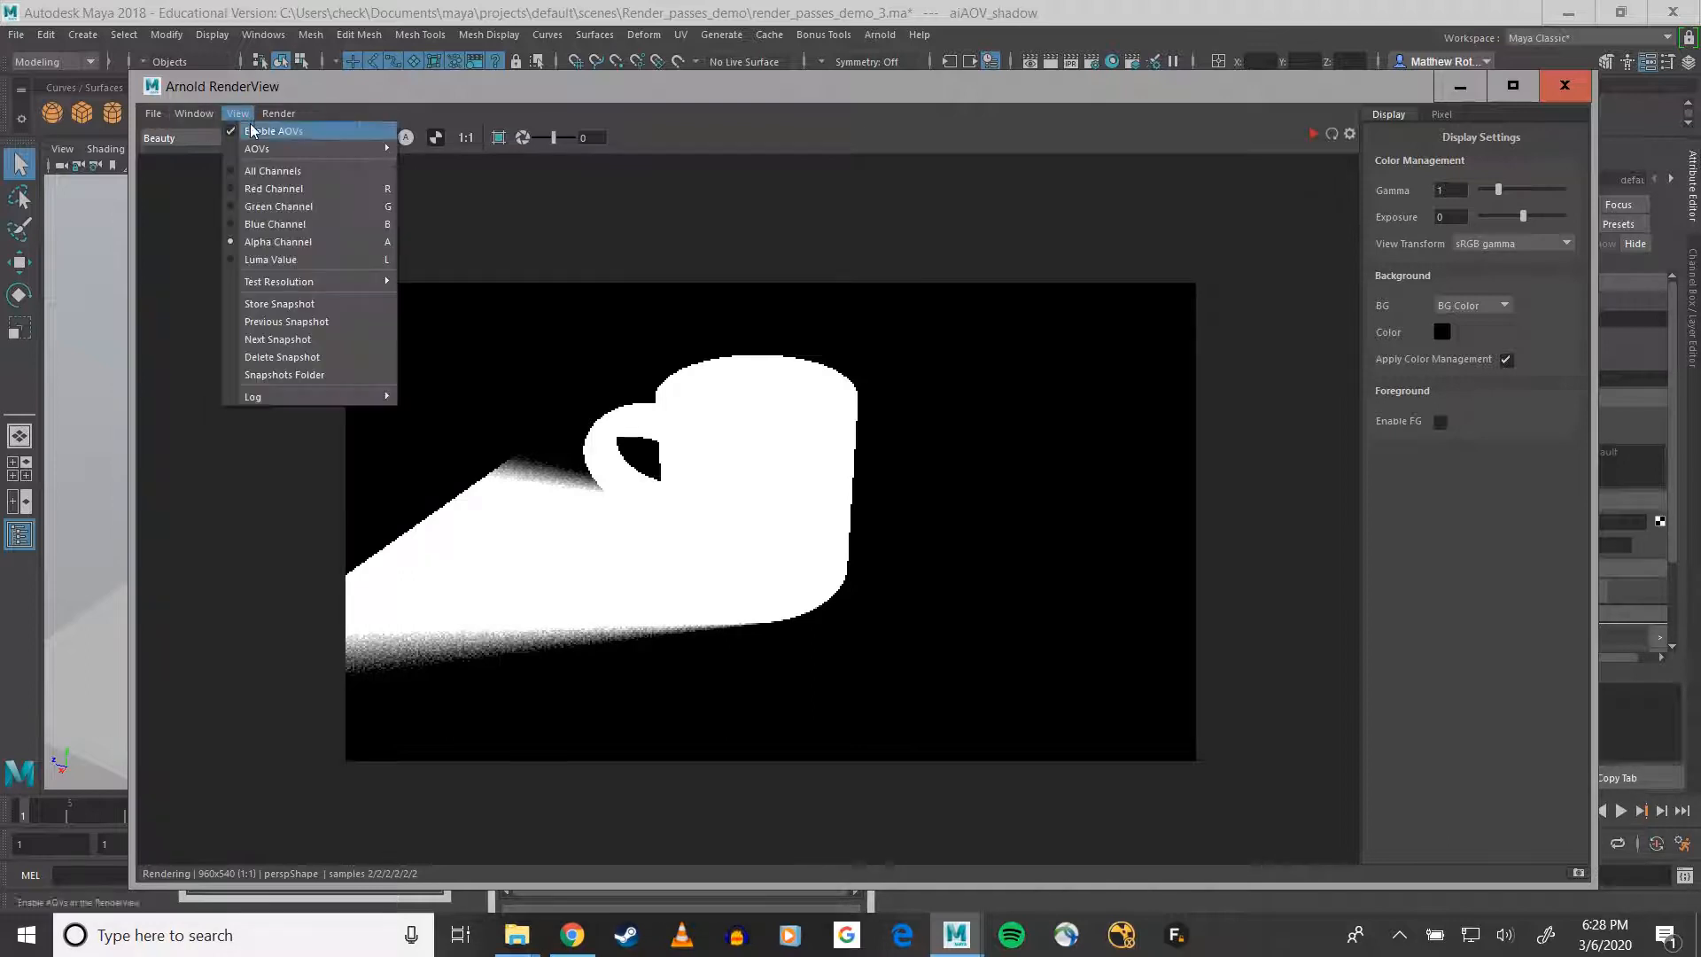
{"action": "left_click", "coordinate": [272, 171]}
- Examine the Mug_w_shadow render's shadow_mask, shadow_diff and shadow AOVs one after another and go back to Beauty
{"action": "left_click", "coordinate": [195, 138]}
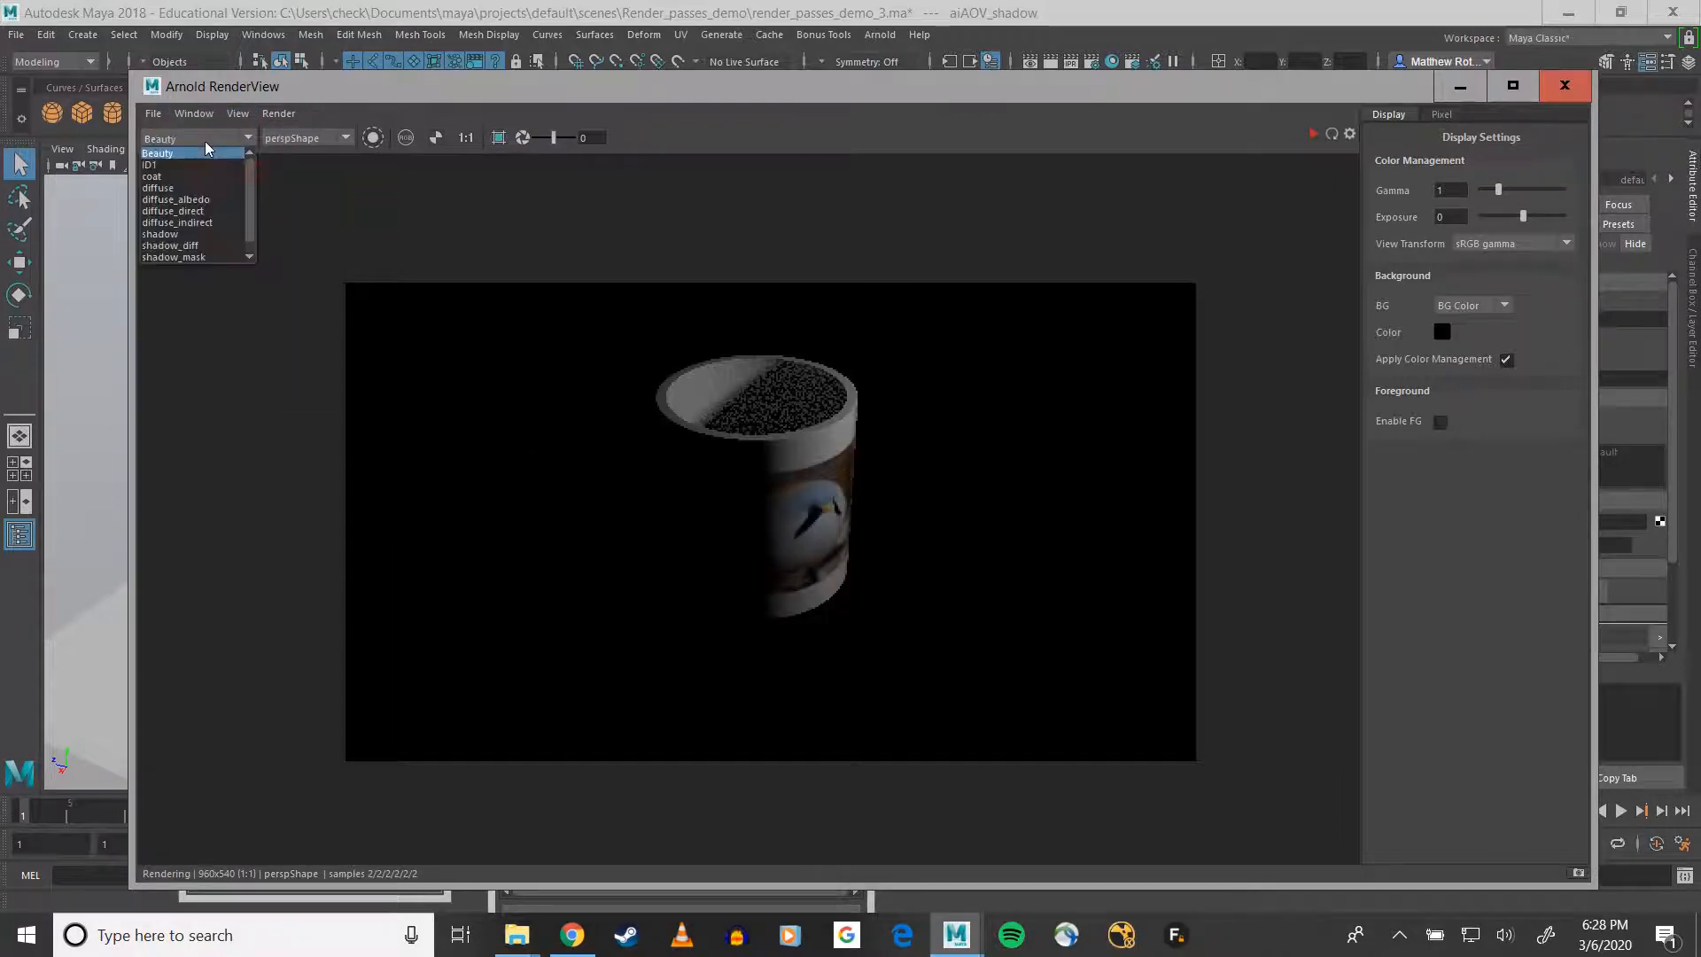
{"action": "left_click", "coordinate": [179, 256]}
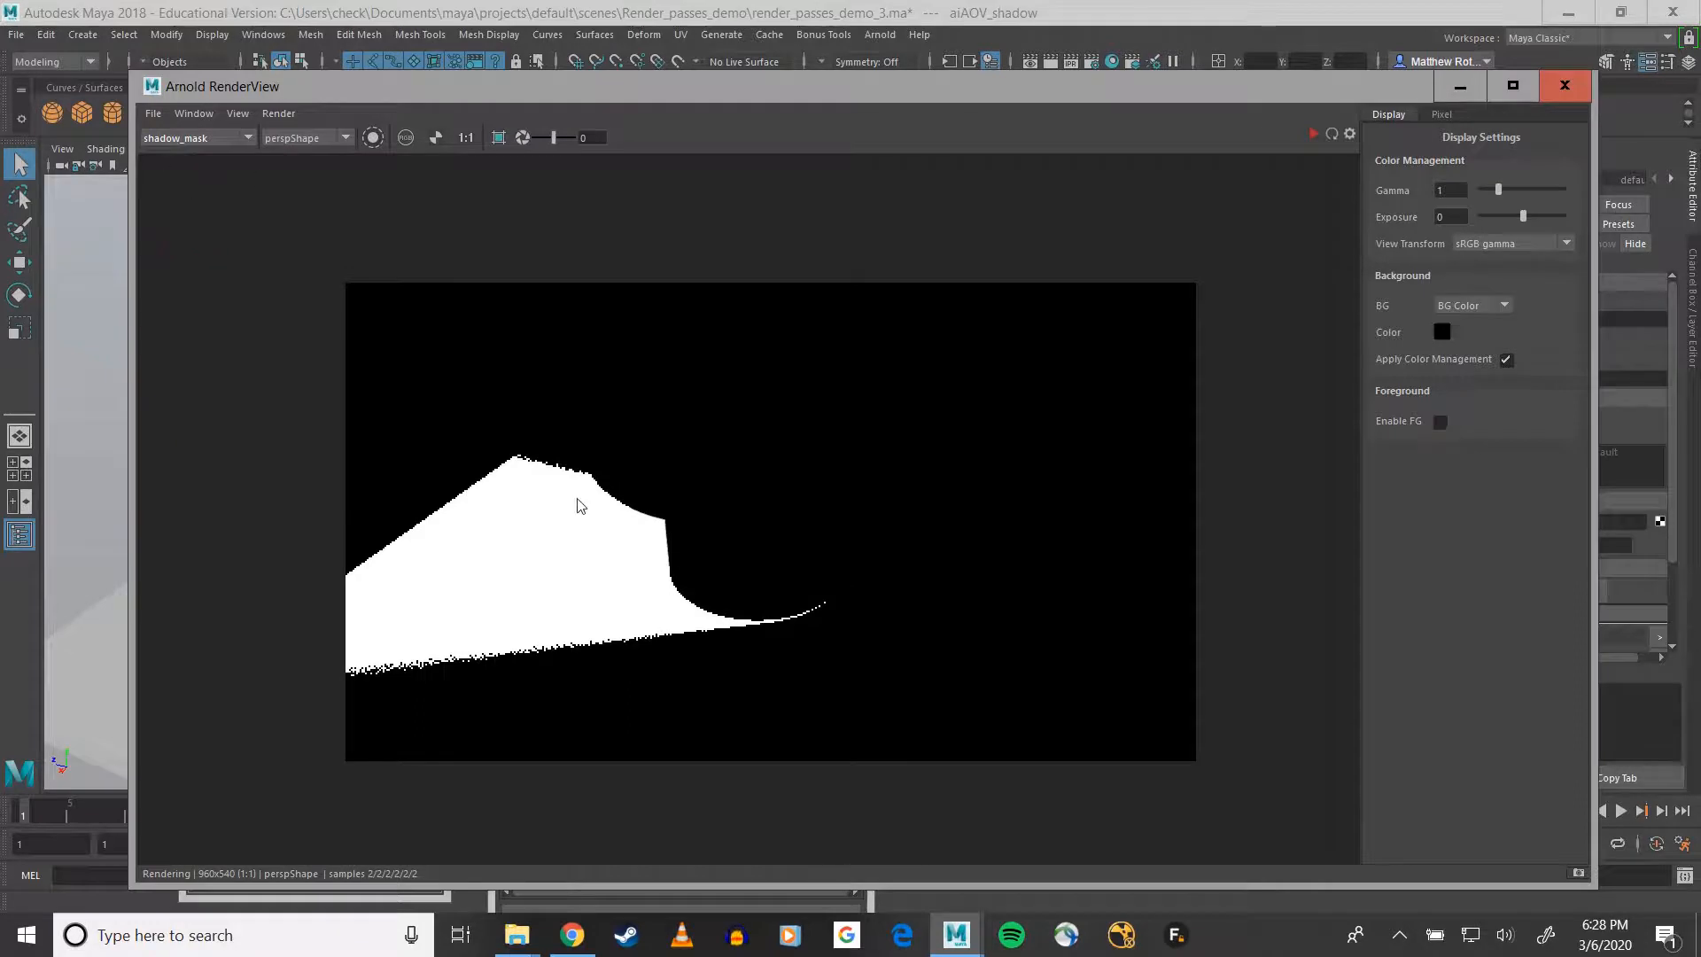
{"action": "left_click", "coordinate": [213, 135]}
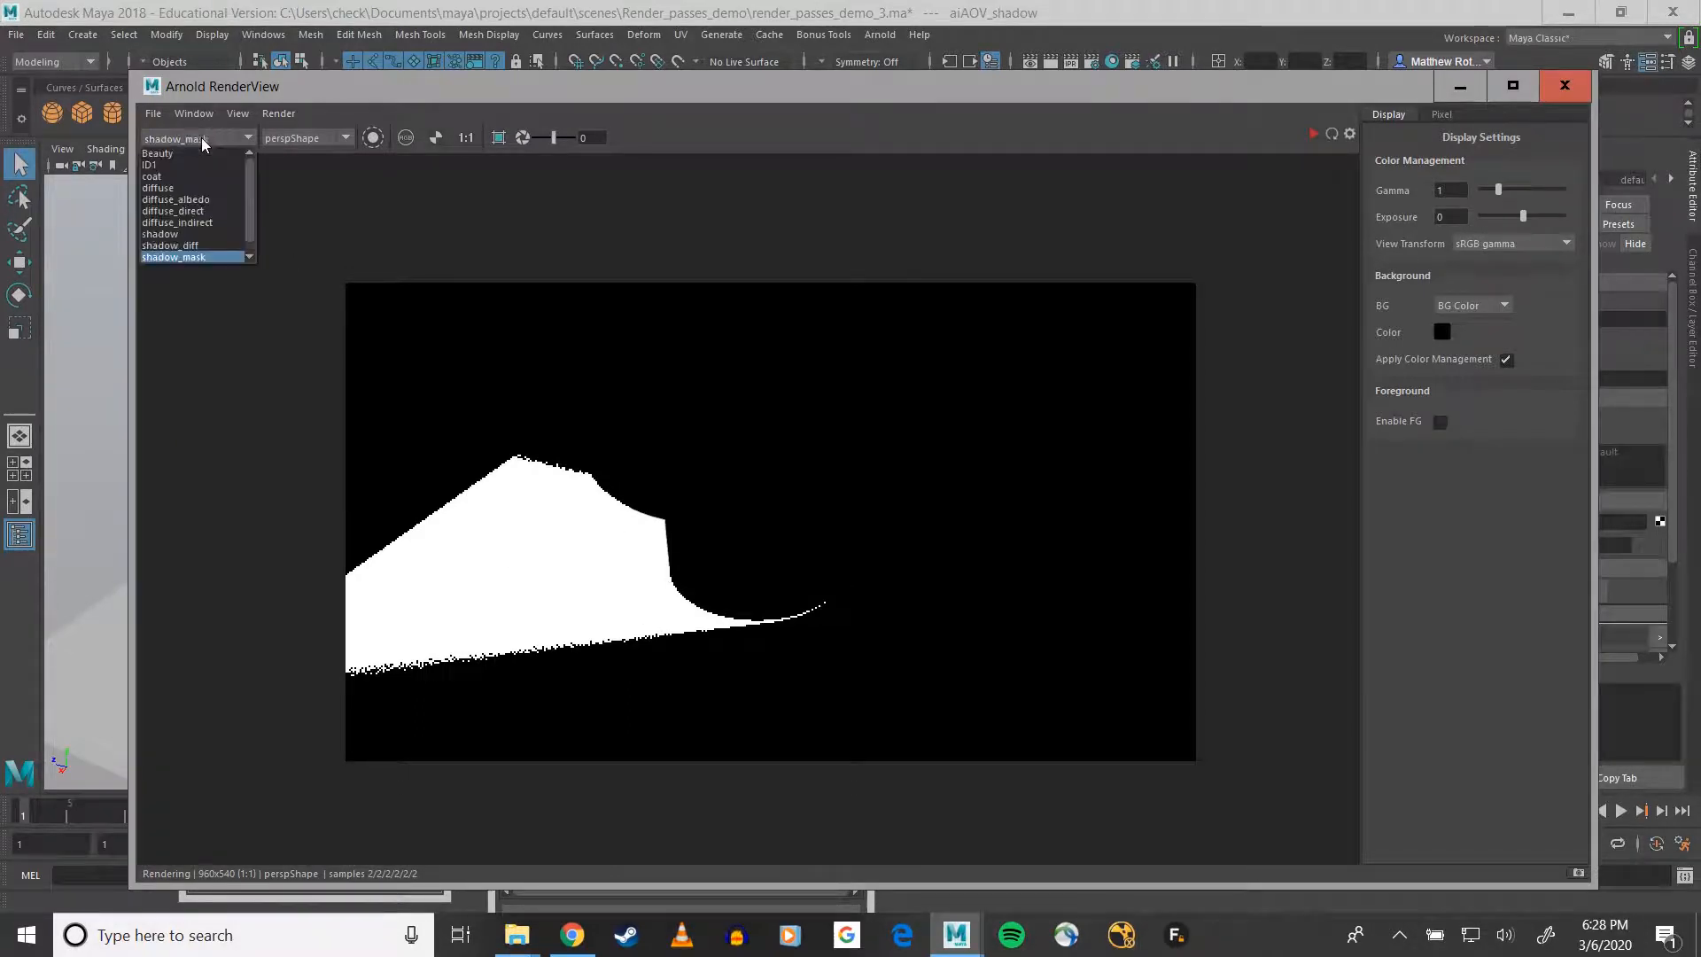
{"action": "left_click", "coordinate": [182, 242]}
{"action": "left_click", "coordinate": [190, 140]}
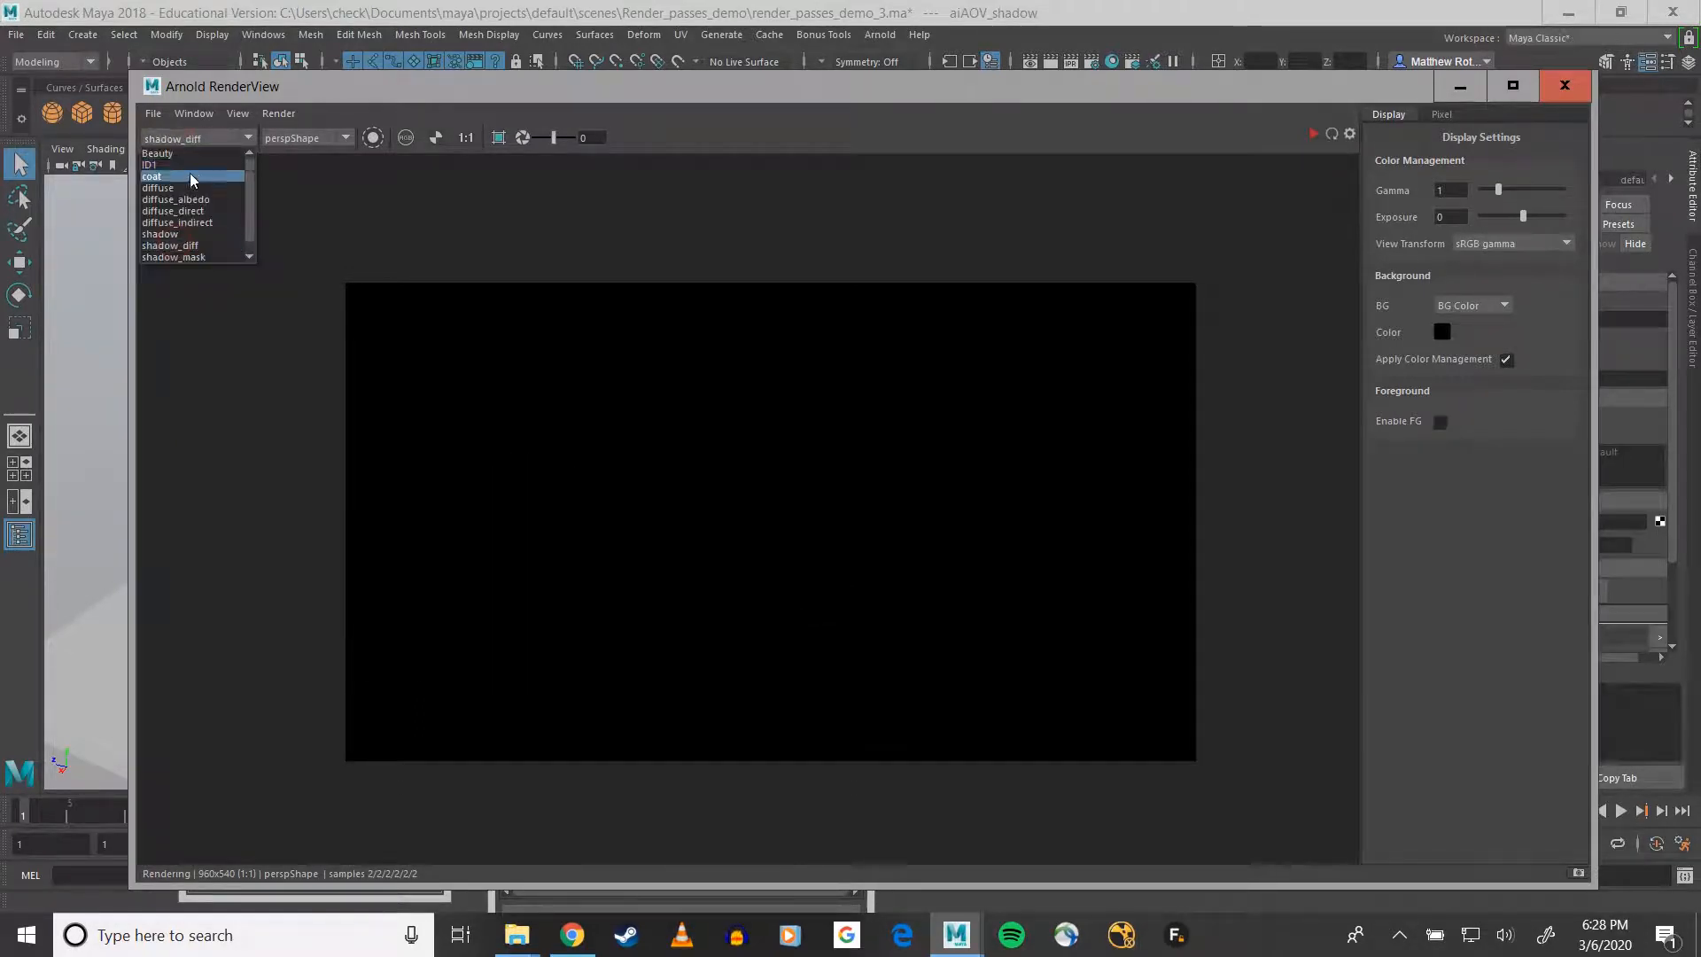
{"action": "left_click", "coordinate": [182, 234]}
{"action": "left_click", "coordinate": [188, 139]}
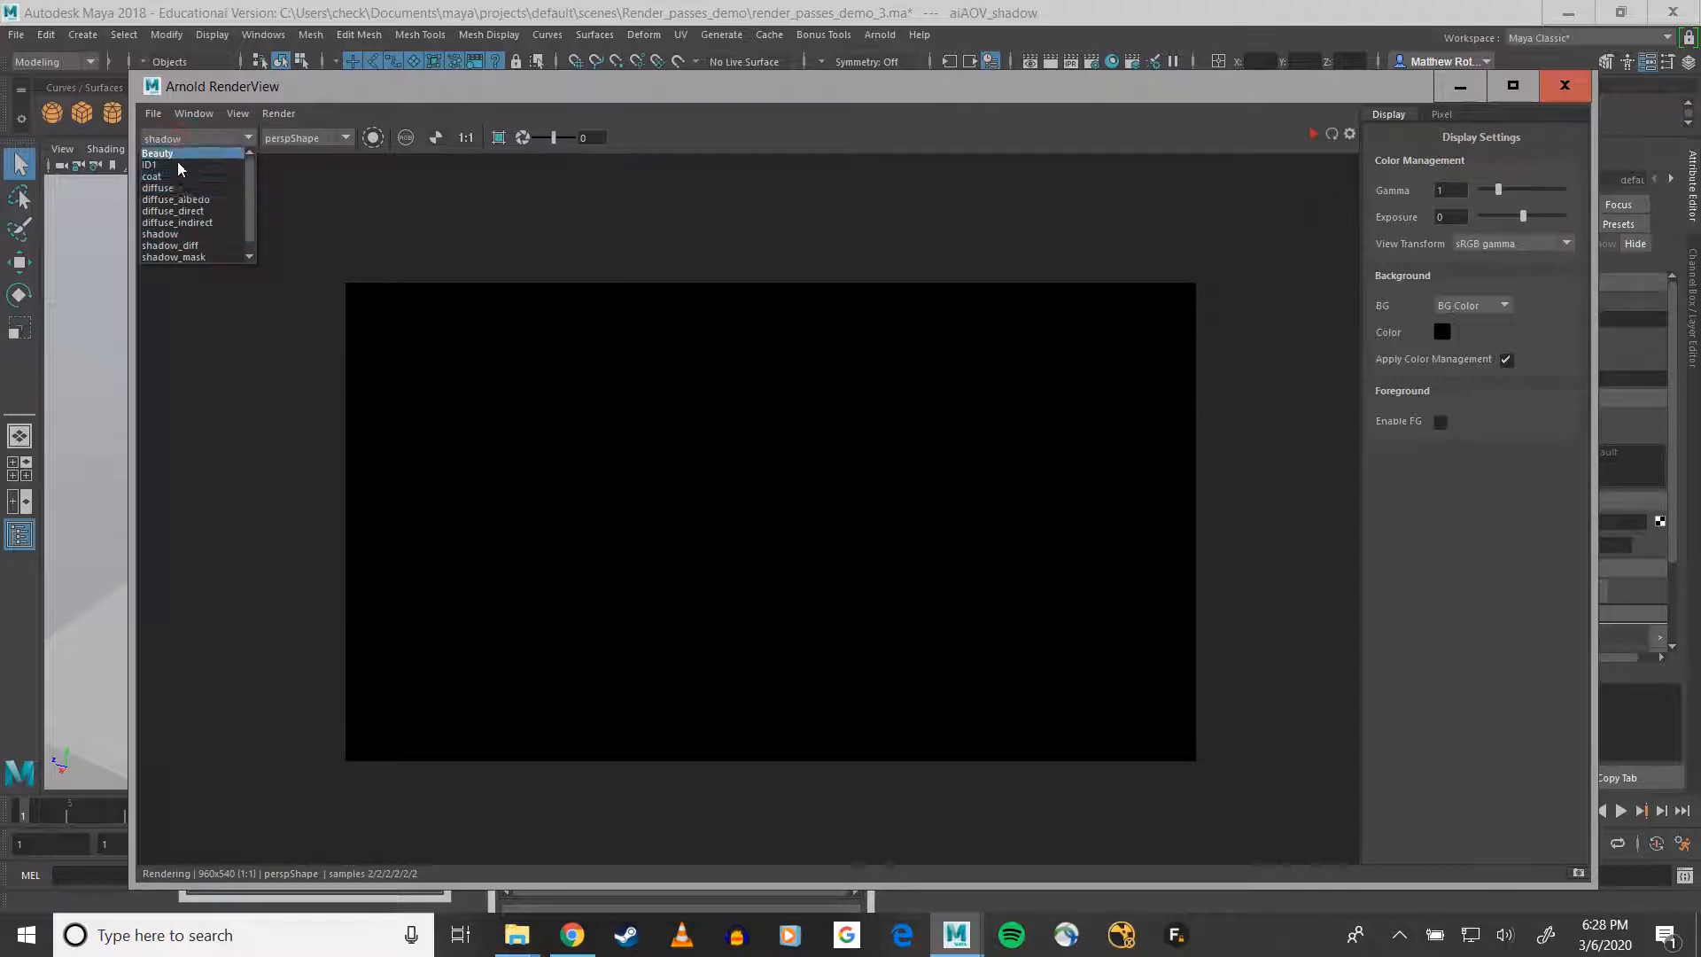
{"action": "left_click", "coordinate": [173, 153]}
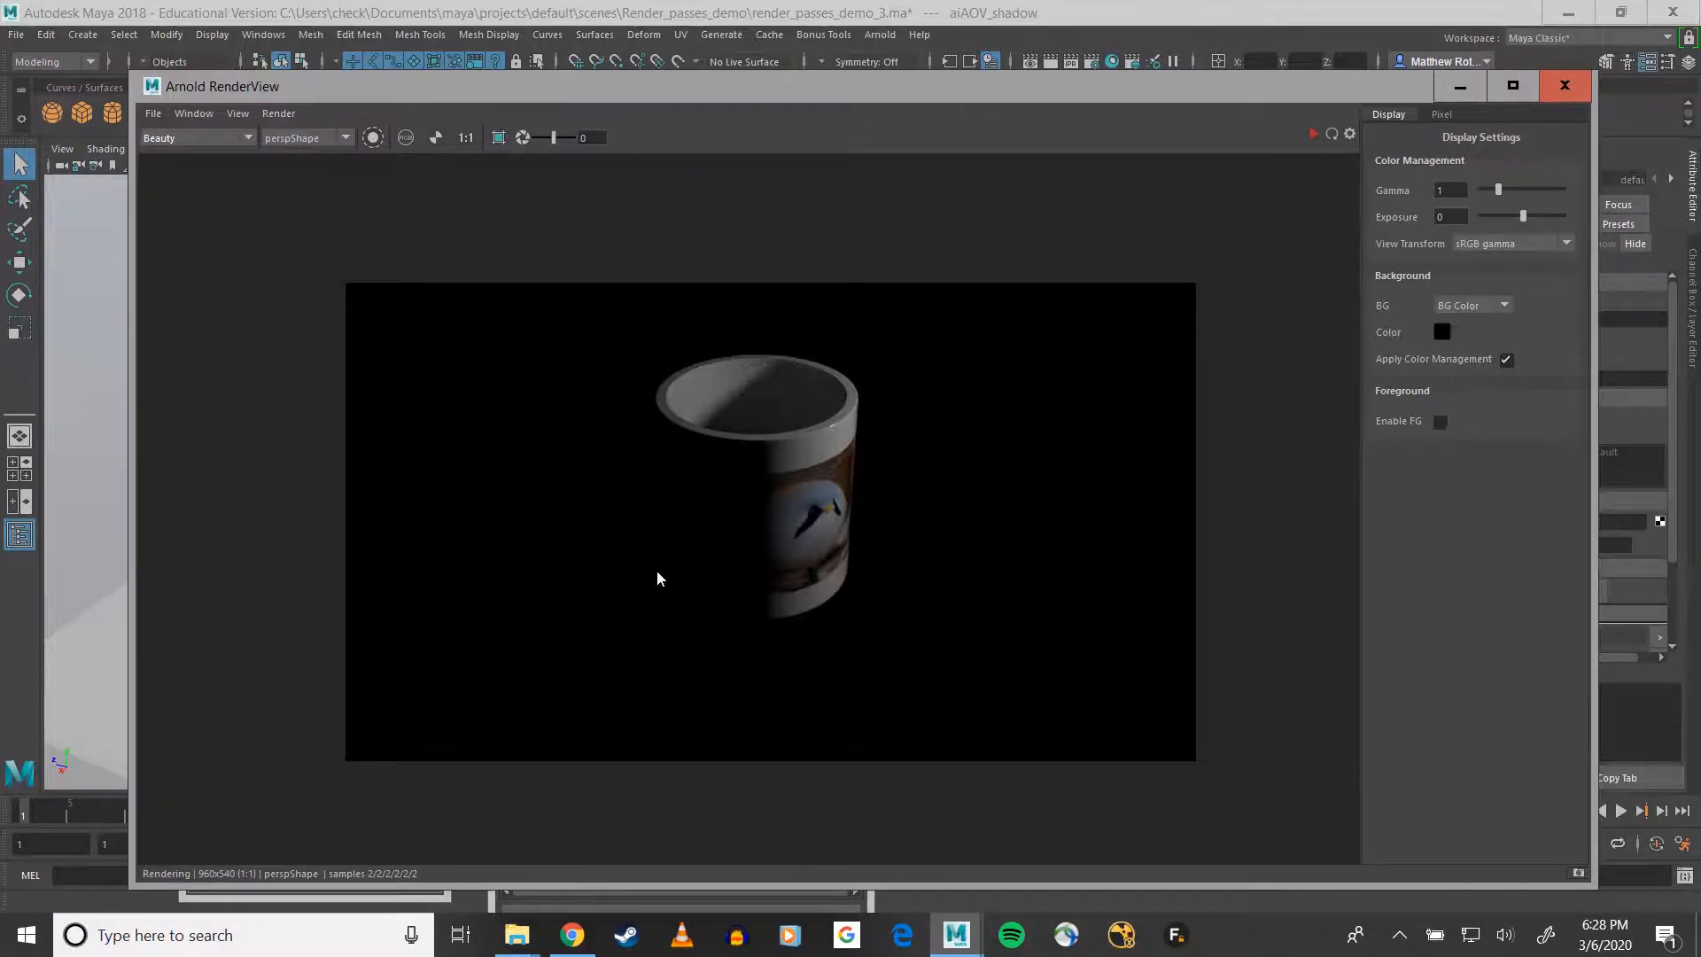
- Abort the Mug_w_shadow render and move the RenderView aside briefly to review the active AOVs in the Render Settings
{"action": "left_click", "coordinate": [278, 114]}
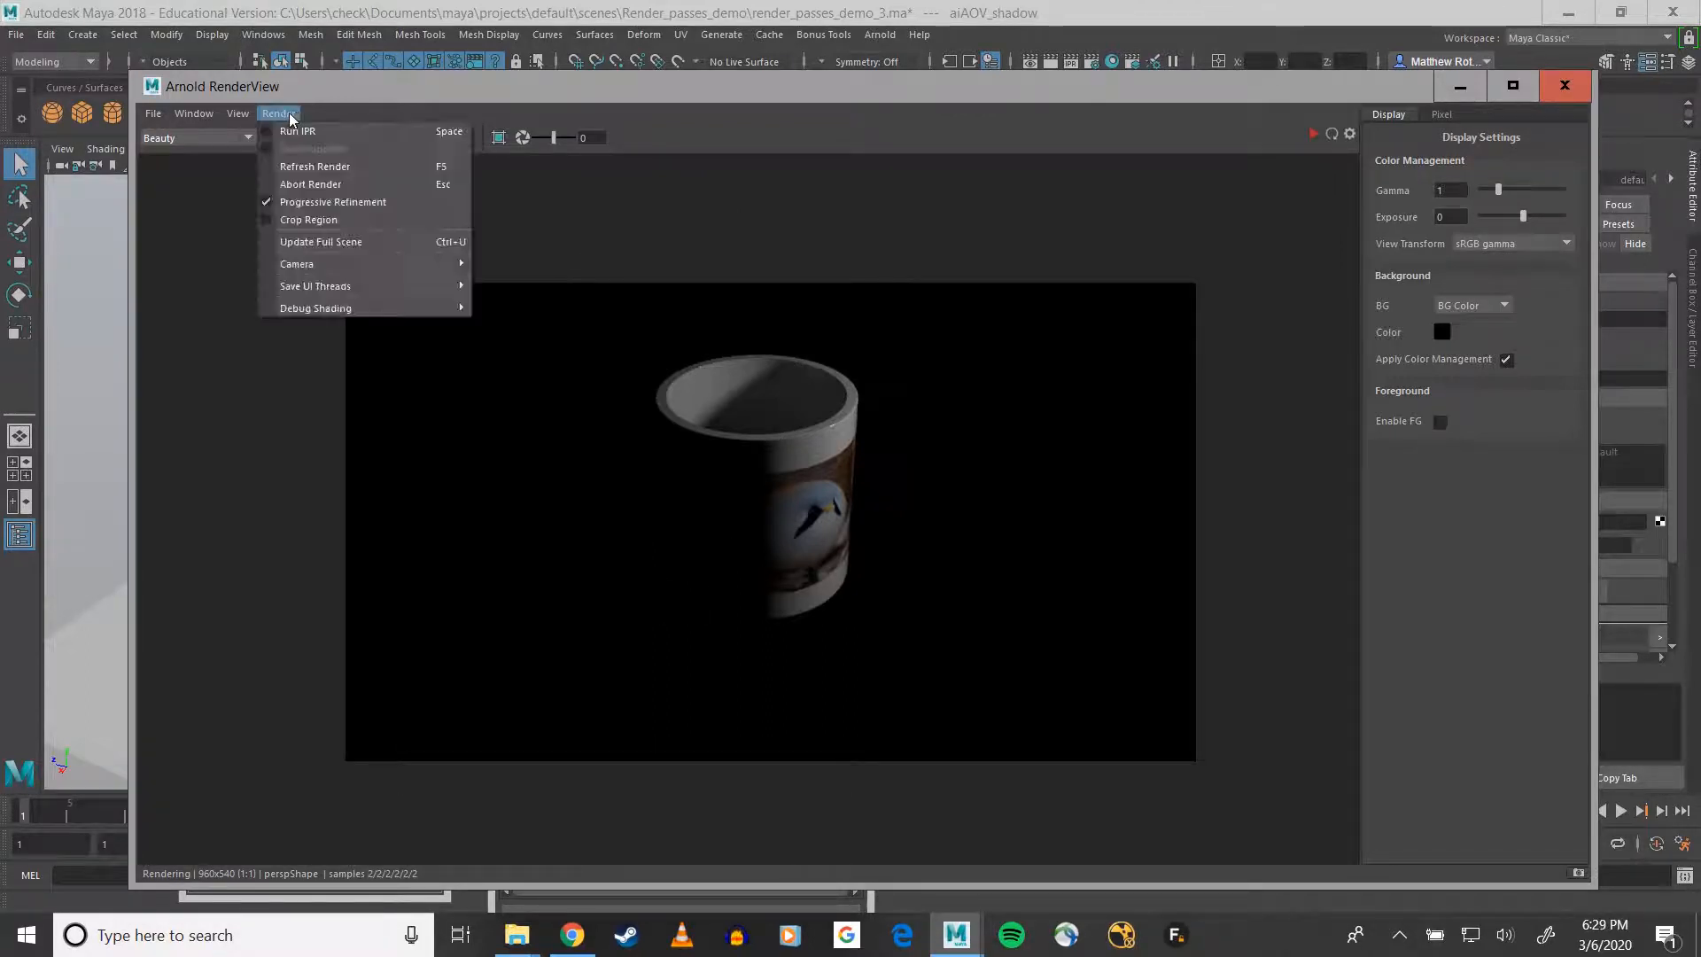
{"action": "left_click", "coordinate": [303, 188]}
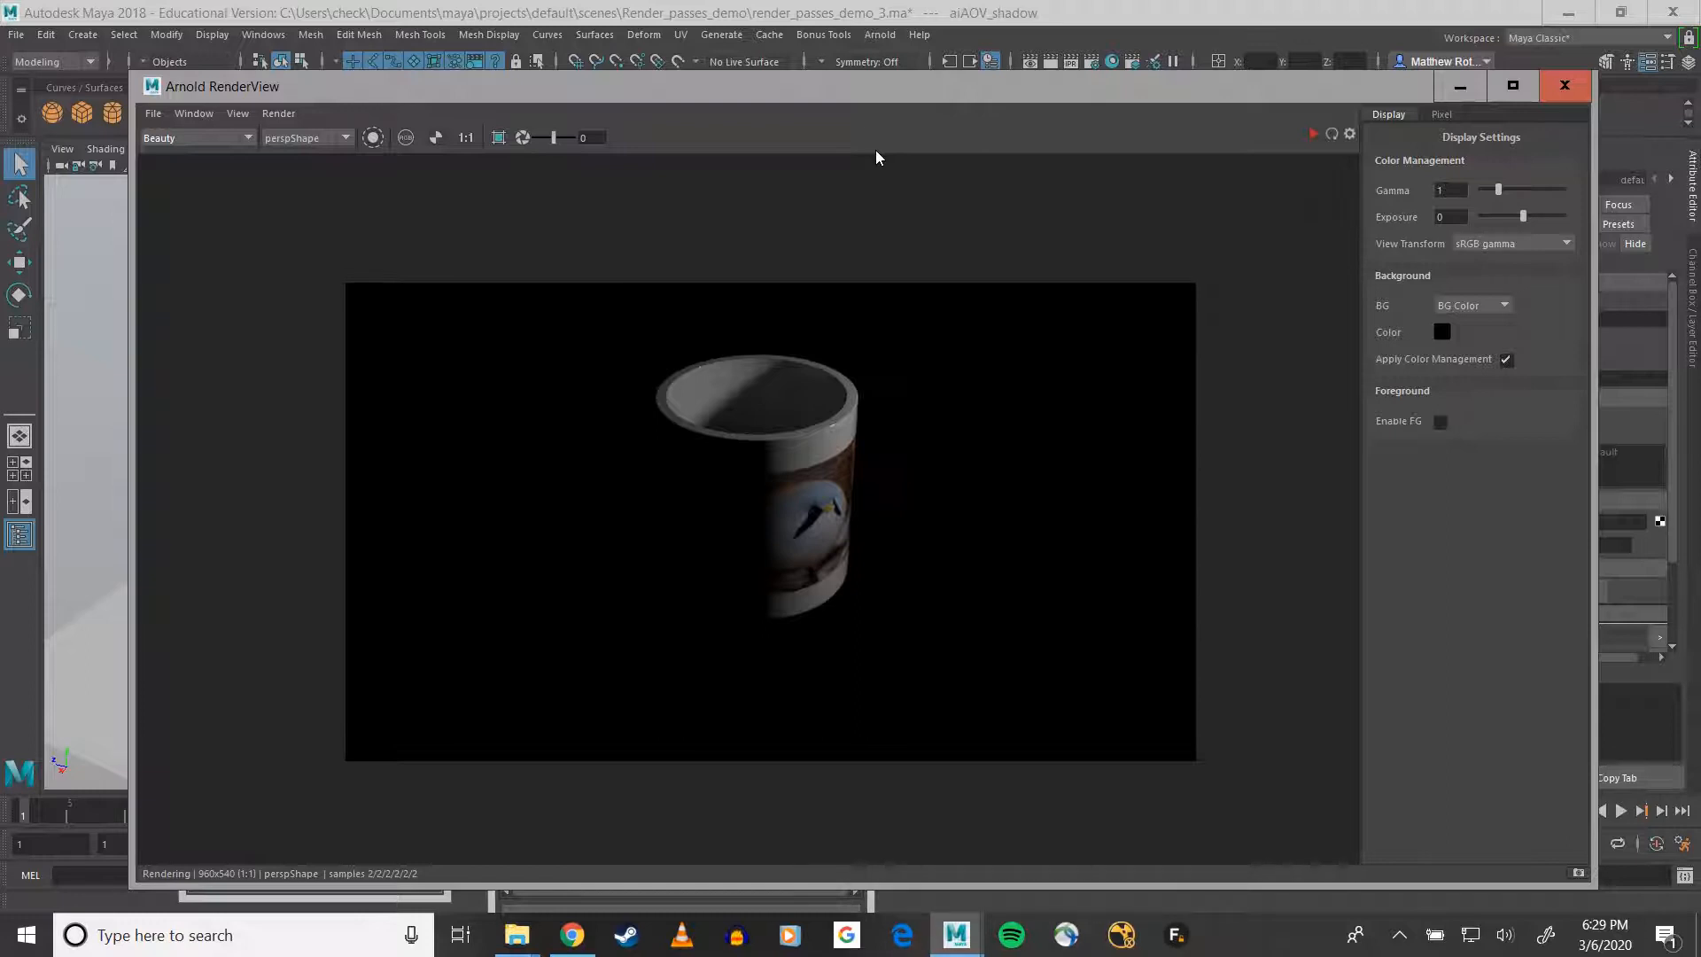
{"action": "left_click_drag", "start_coordinate": [675, 86], "coordinate": [649, 562]}
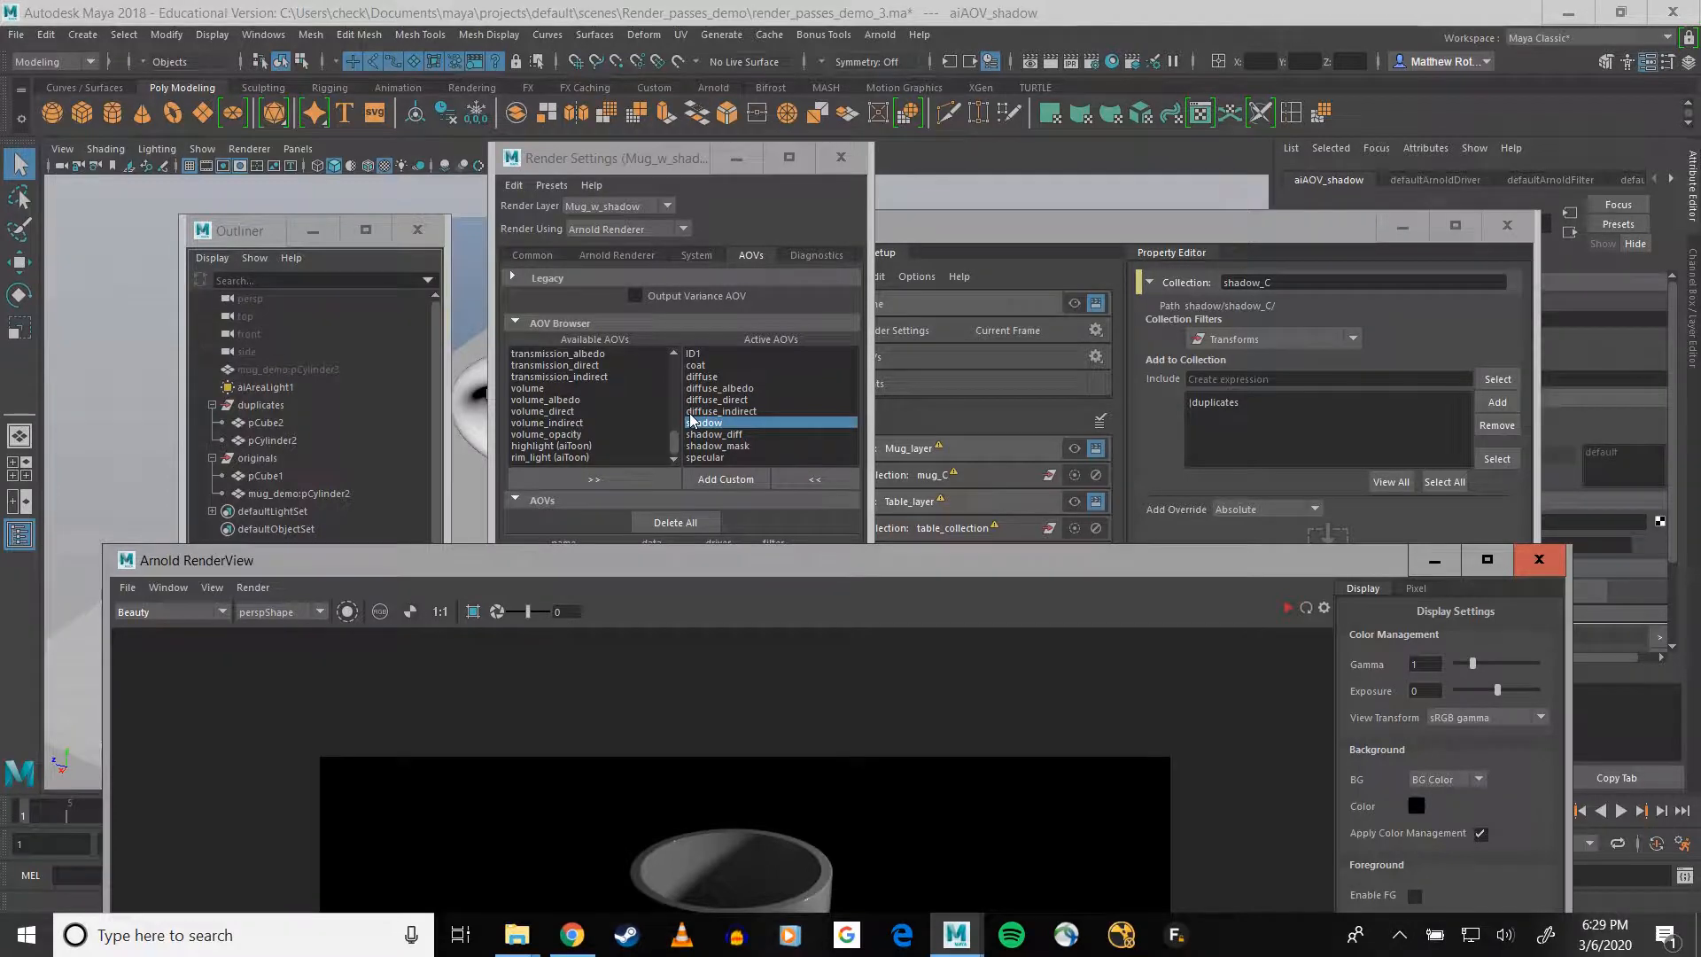
{"action": "left_click_drag", "start_coordinate": [508, 568], "coordinate": [486, 127]}
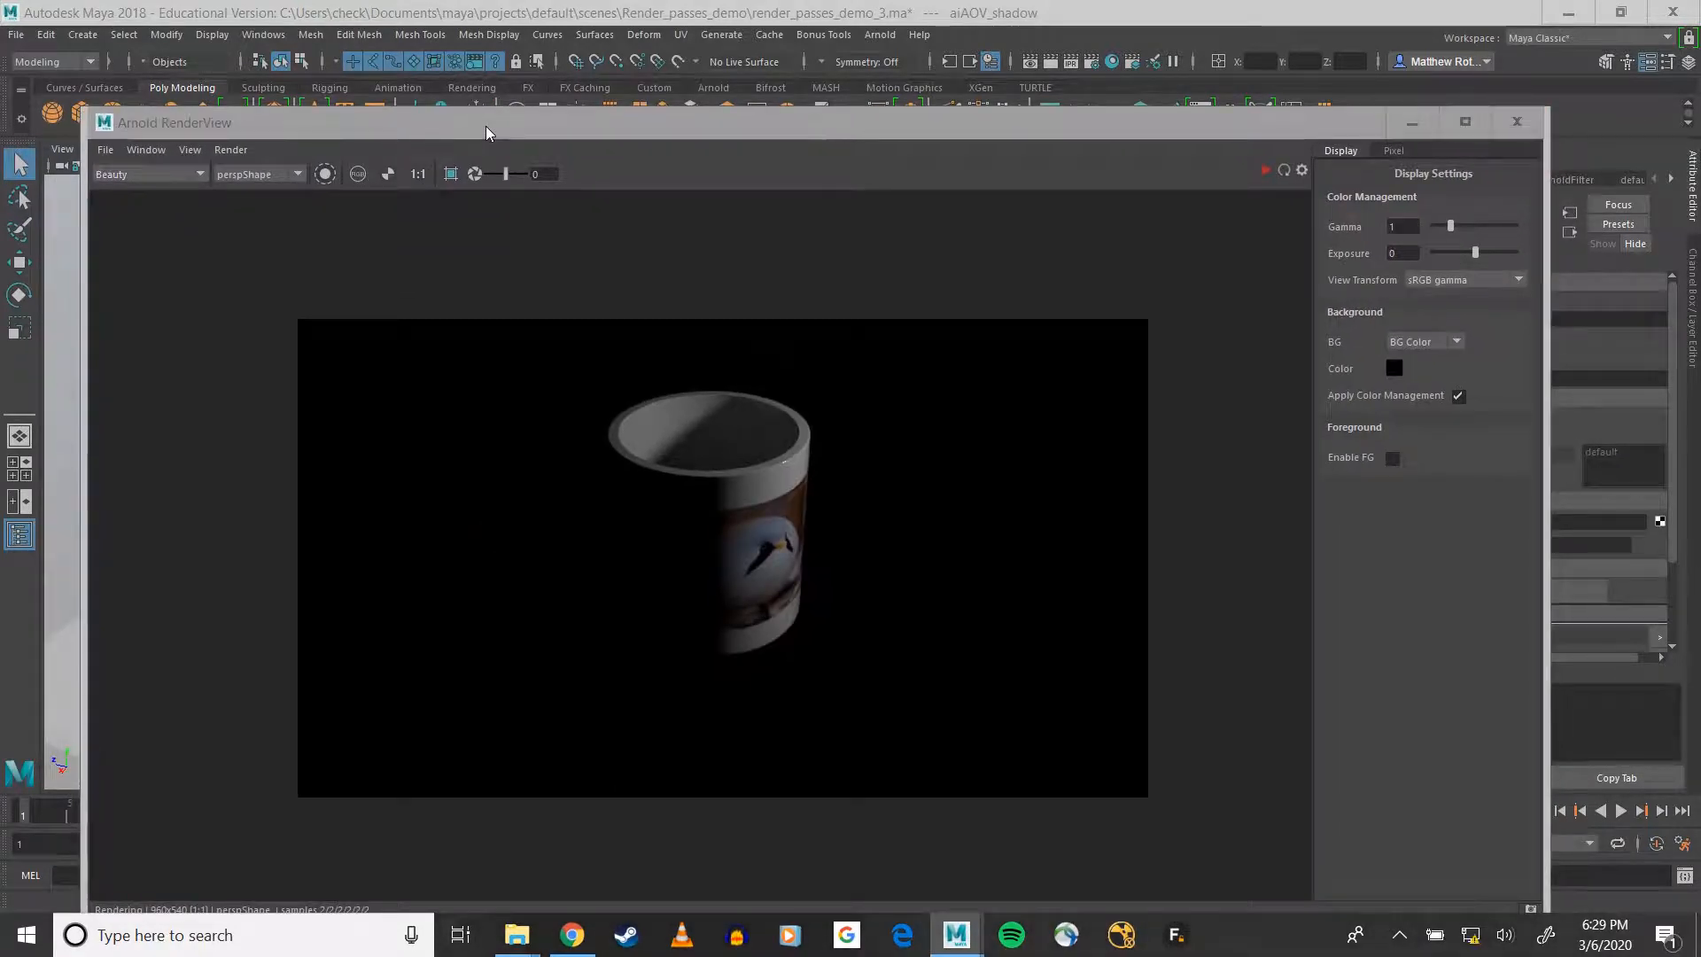